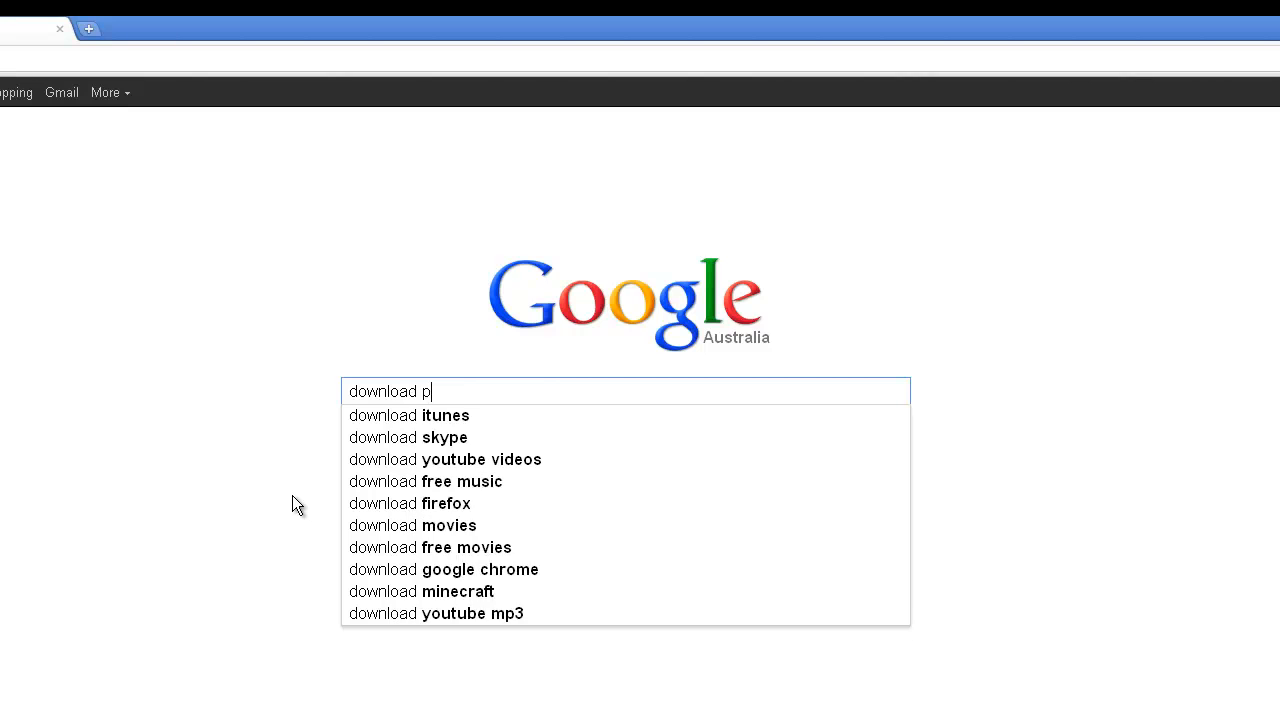
# Step: Search Google for "download previous version unity"
pyautogui.write('ver')
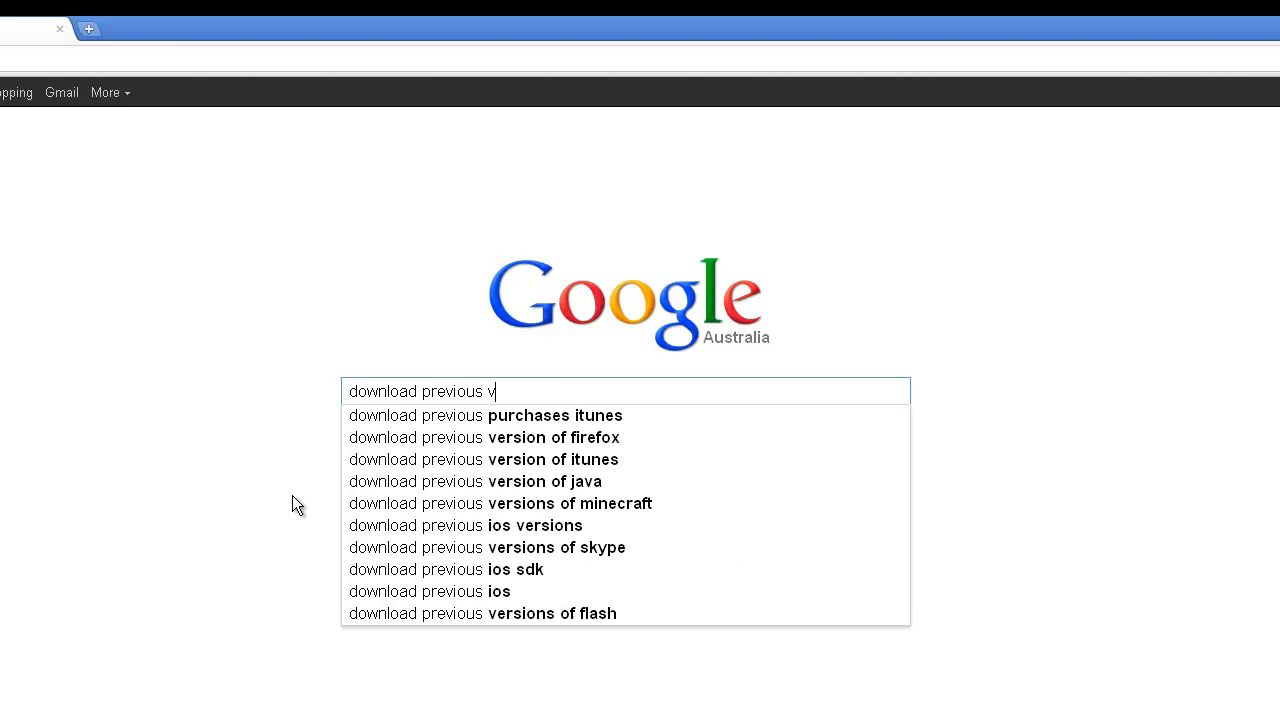
pyautogui.write('sion unity')
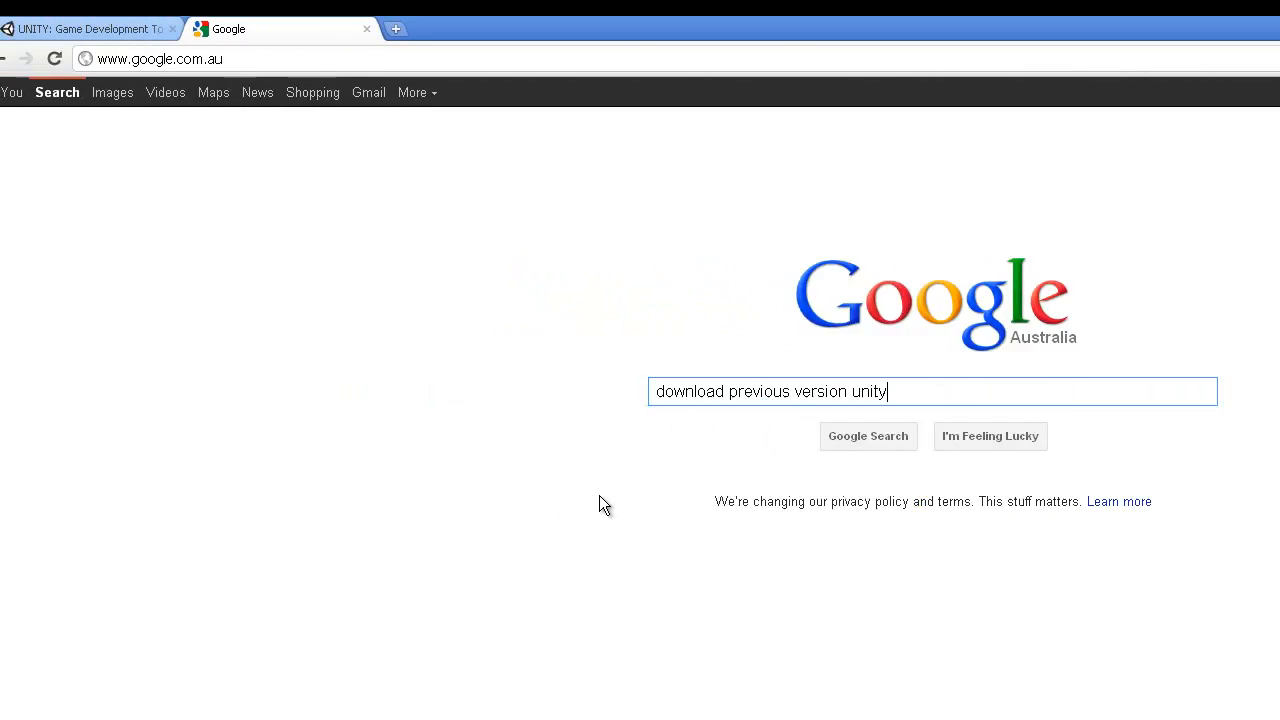
pyautogui.press('Return')
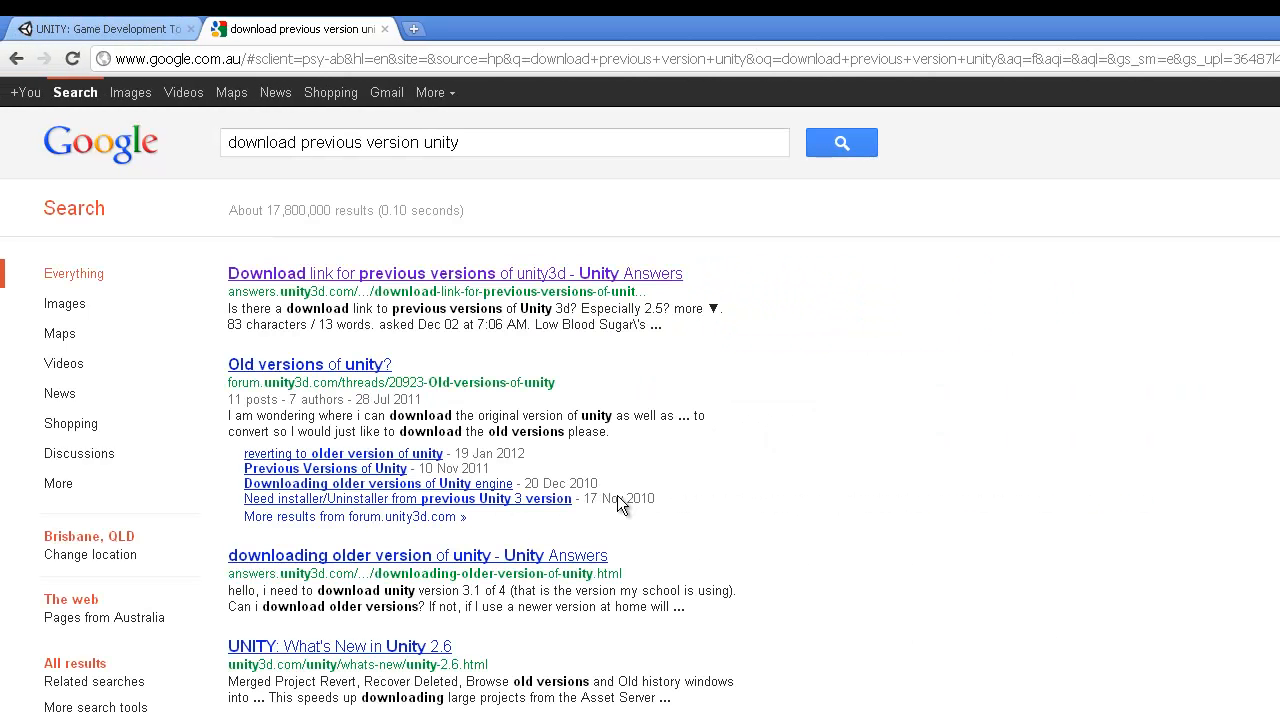
# Step: From the Unity Answers result on previous version links, download the PC Editor 3.4 installer and keep the file
pyautogui.click(568, 275)
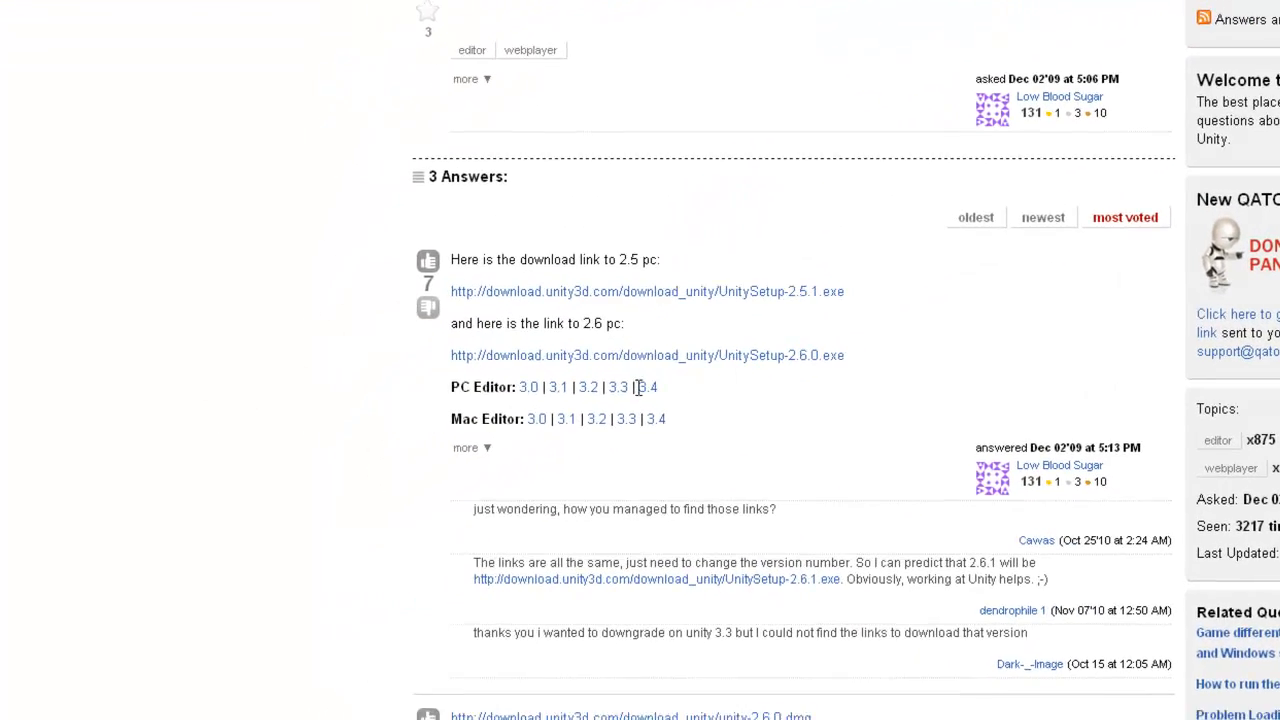
pyautogui.click(627, 401)
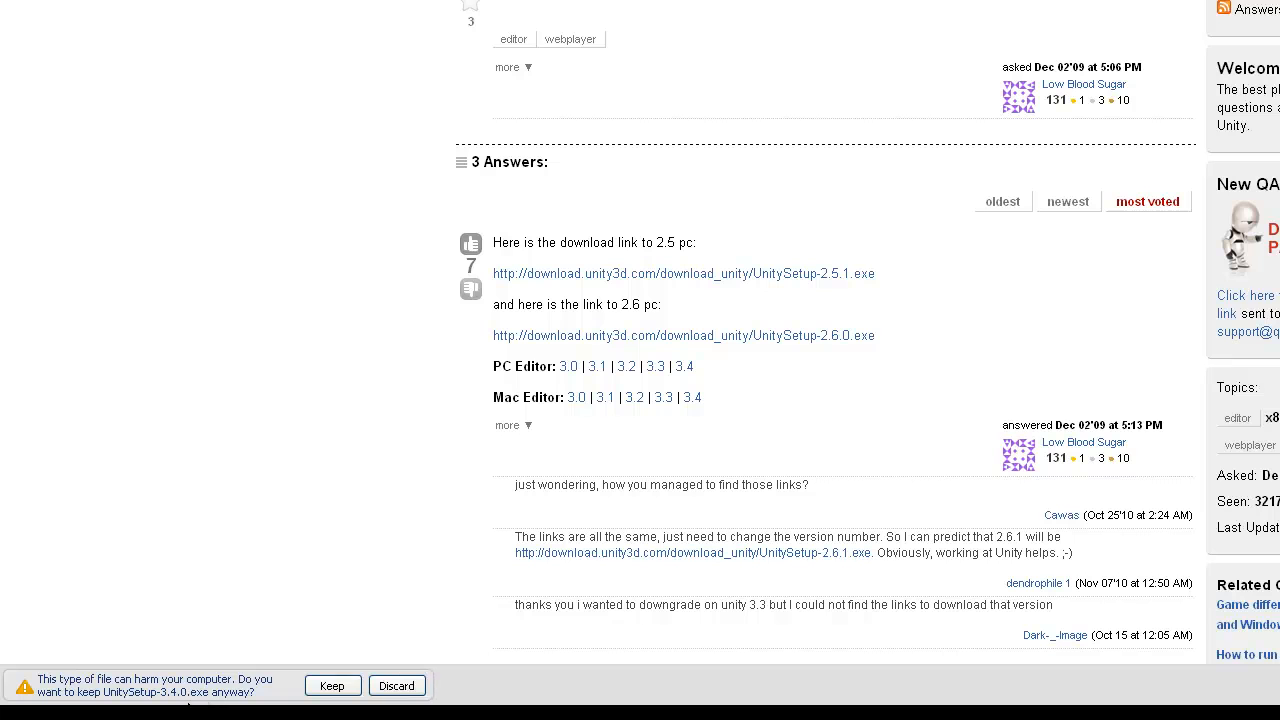
pyautogui.click(330, 687)
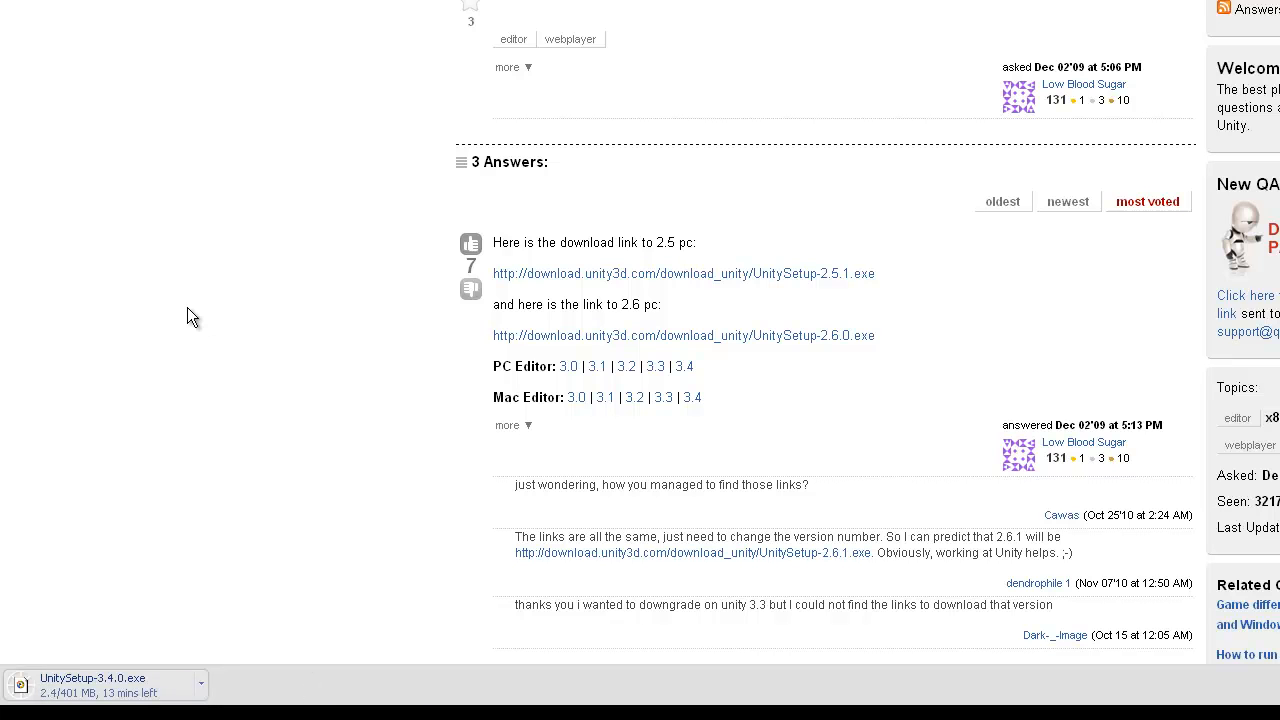
# Step: Return to the unity3d.com website and open the Documentation page of its Support section
pyautogui.click(110, 30)
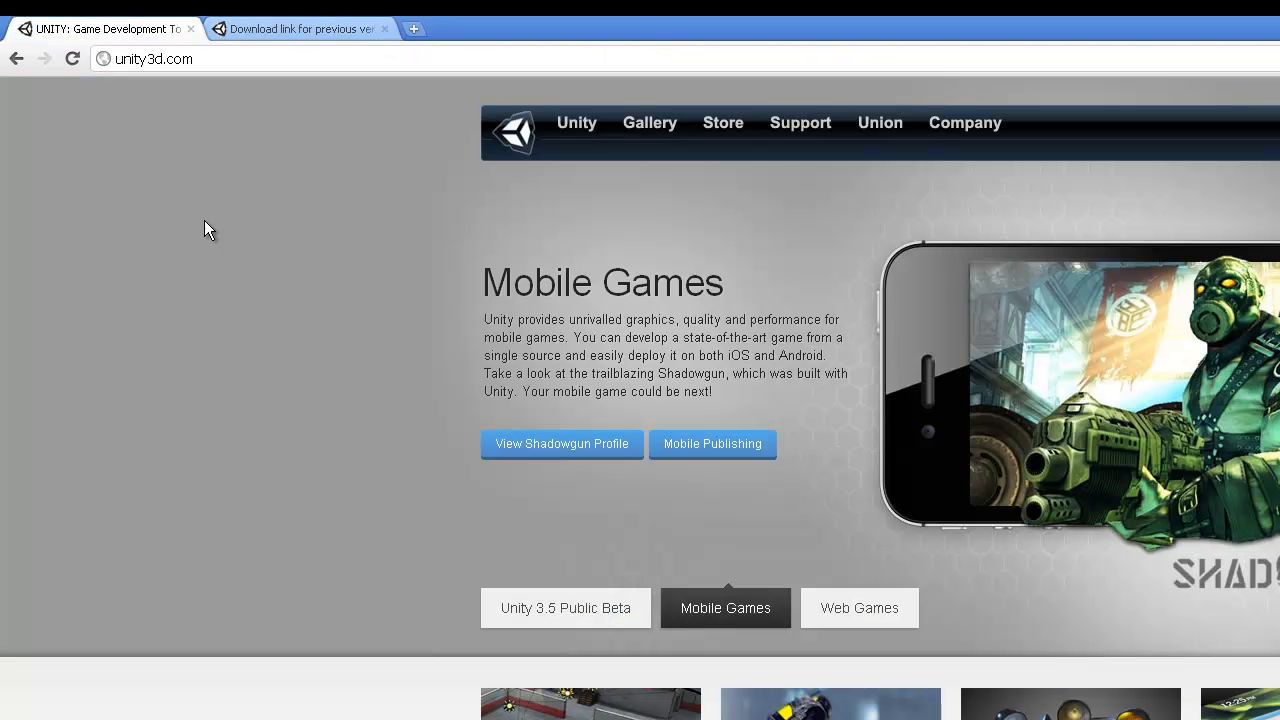
pyautogui.click(786, 130)
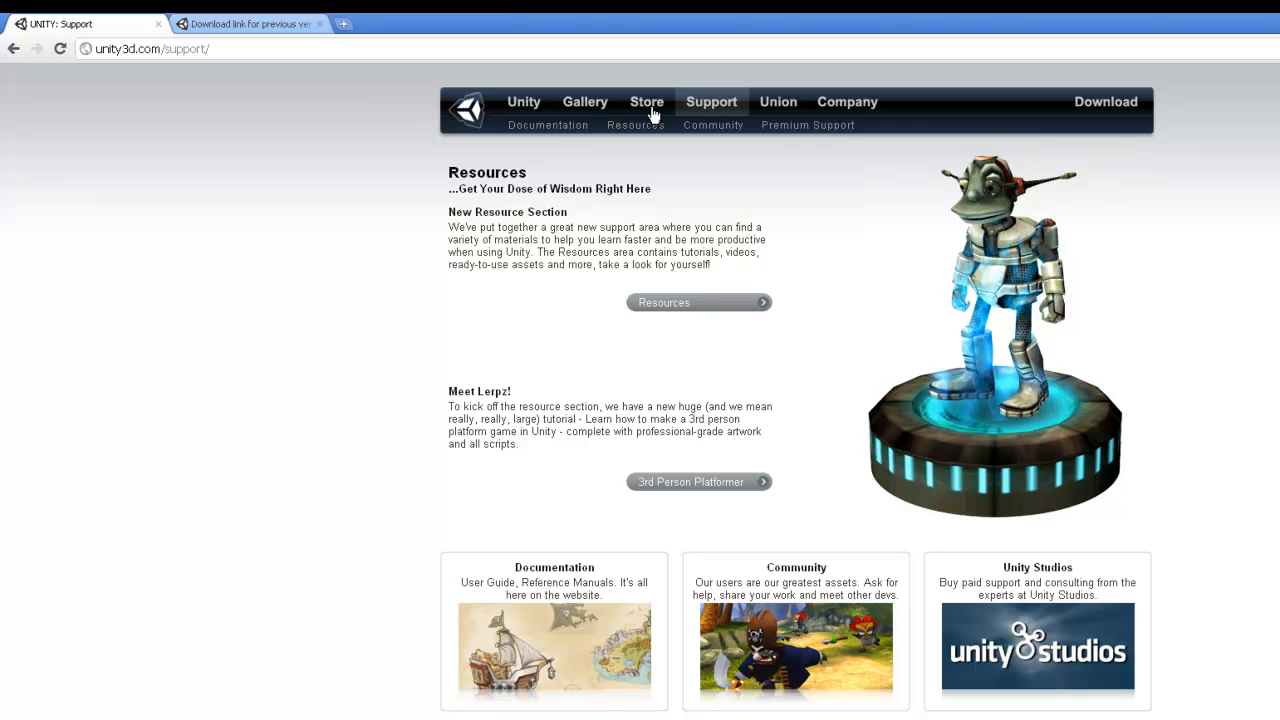
pyautogui.click(551, 128)
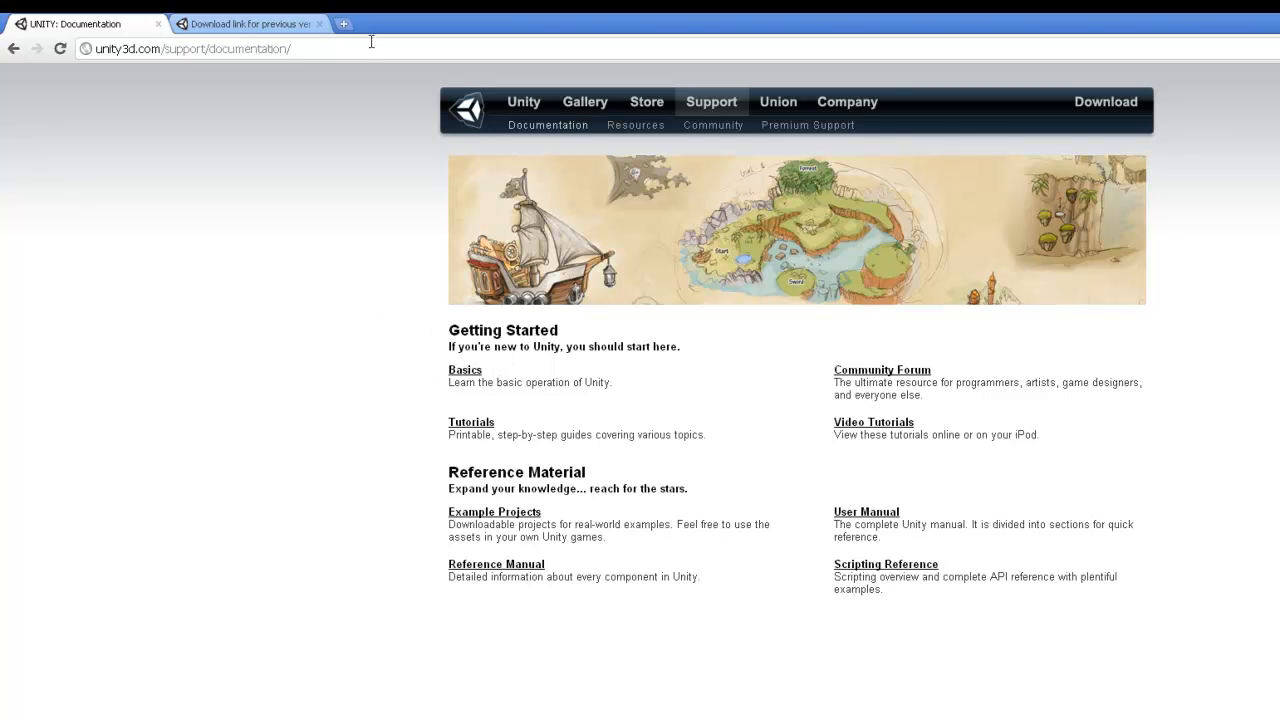
# Step: Search for "gimp" in a new browser tab and go to the Downloads page of the official GIMP site
pyautogui.click(343, 24)
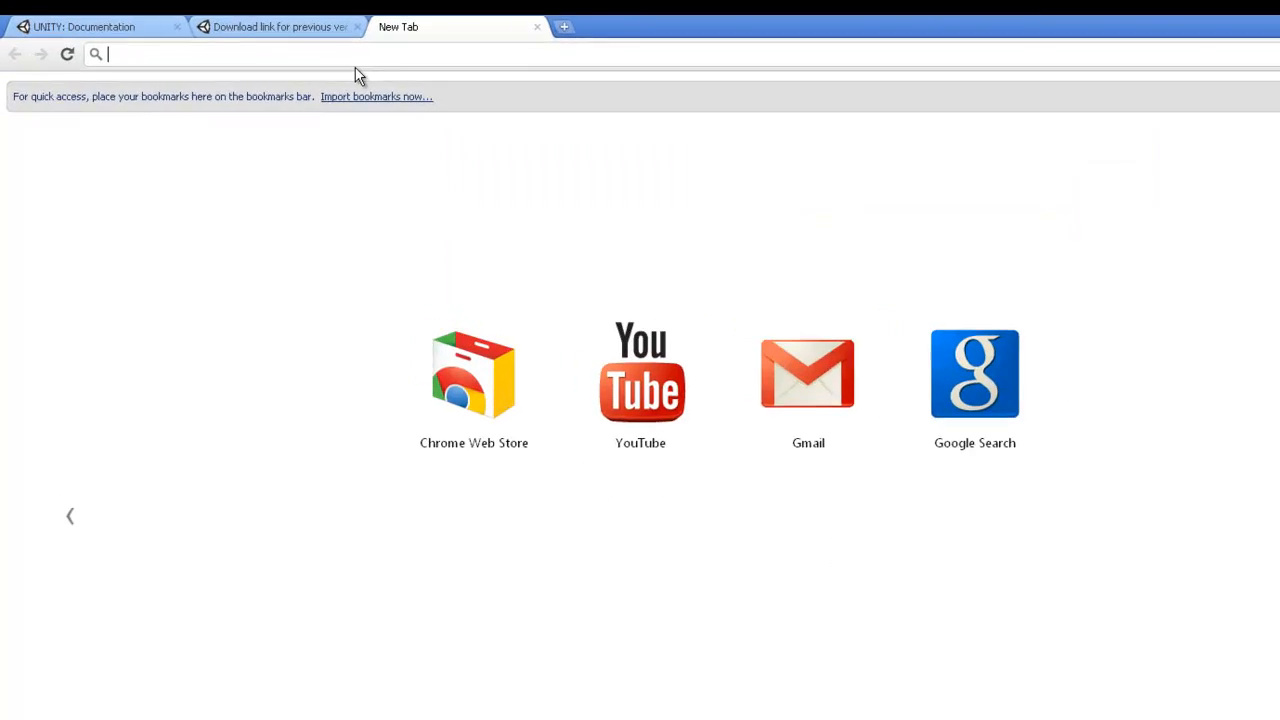
pyautogui.write('gimp')
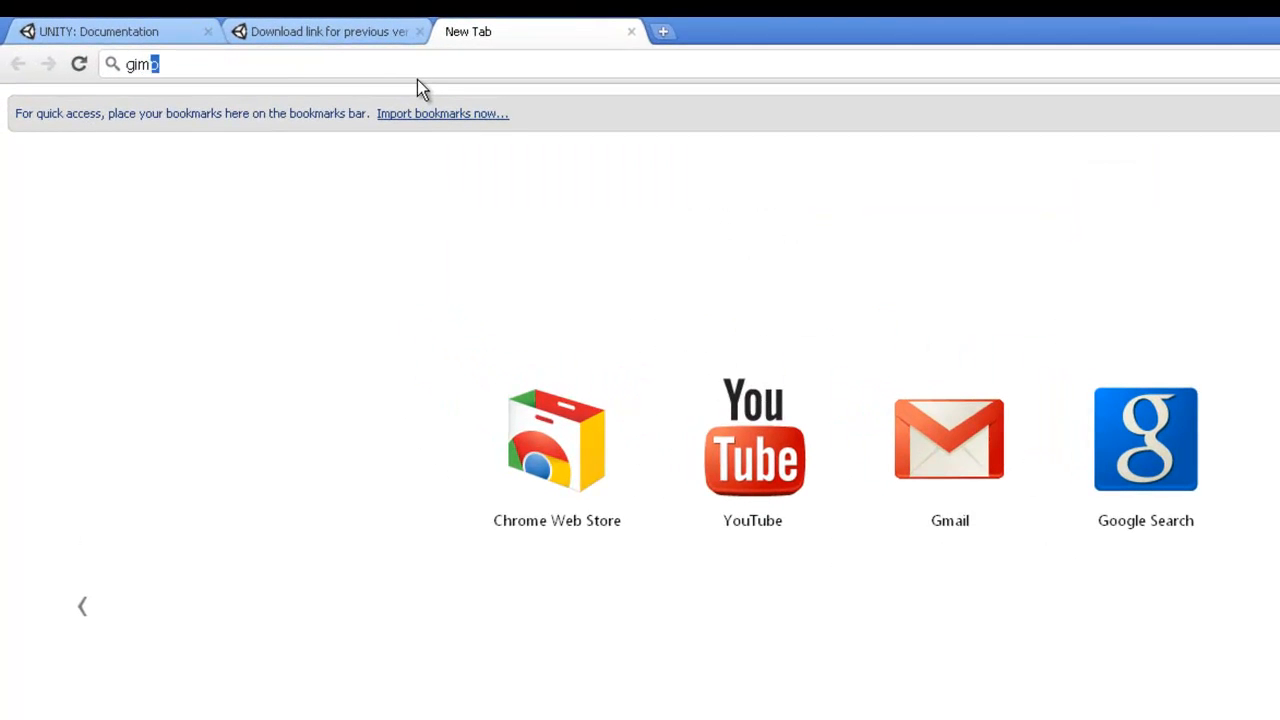
pyautogui.press('Return')
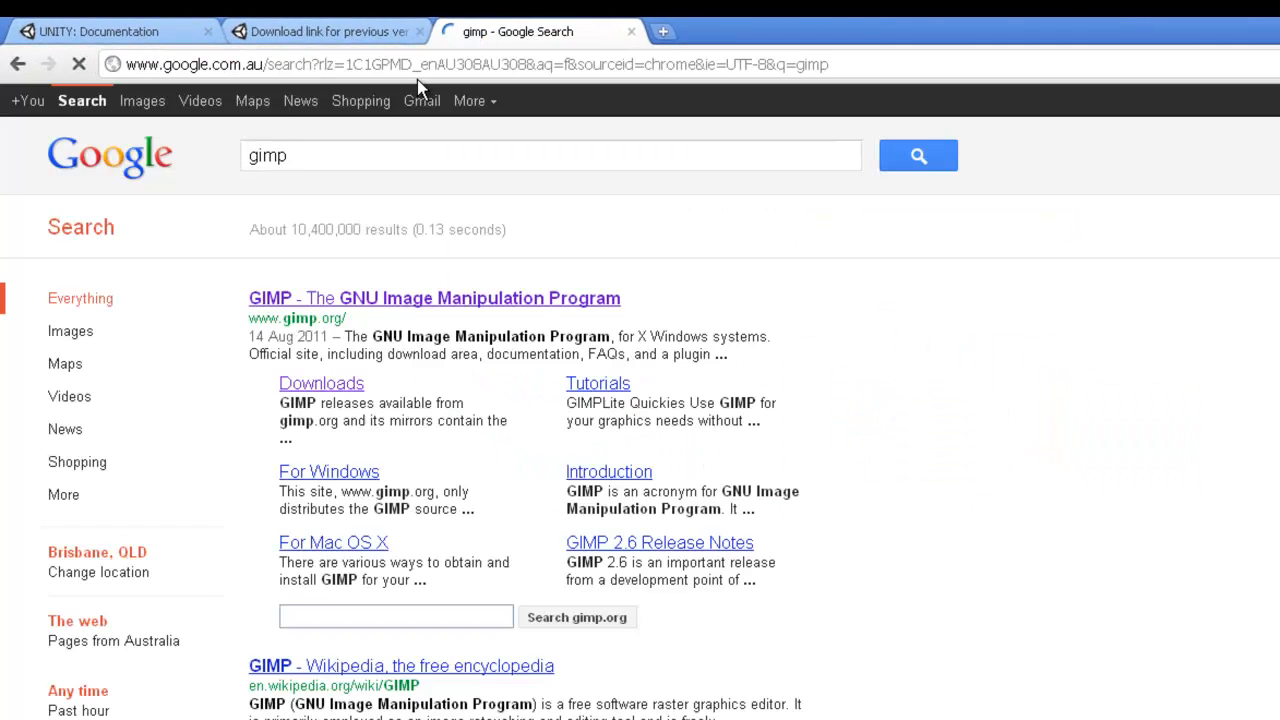
pyautogui.click(531, 302)
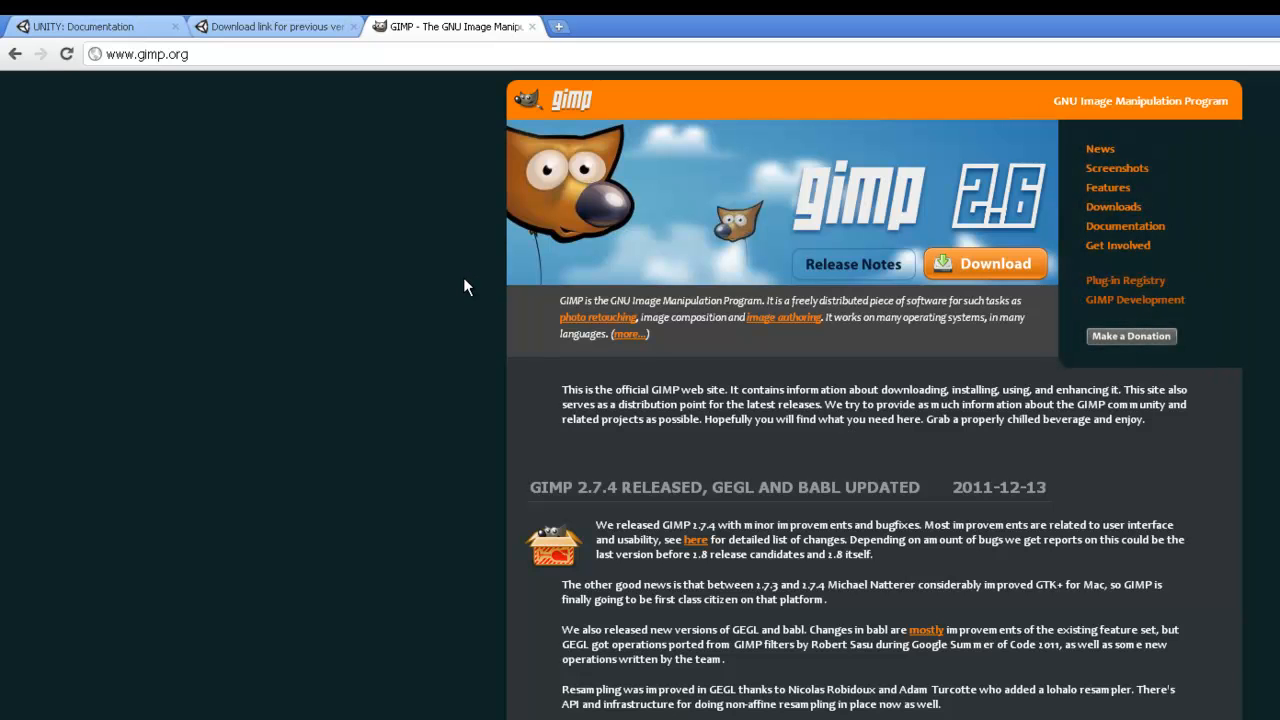
pyautogui.click(1130, 208)
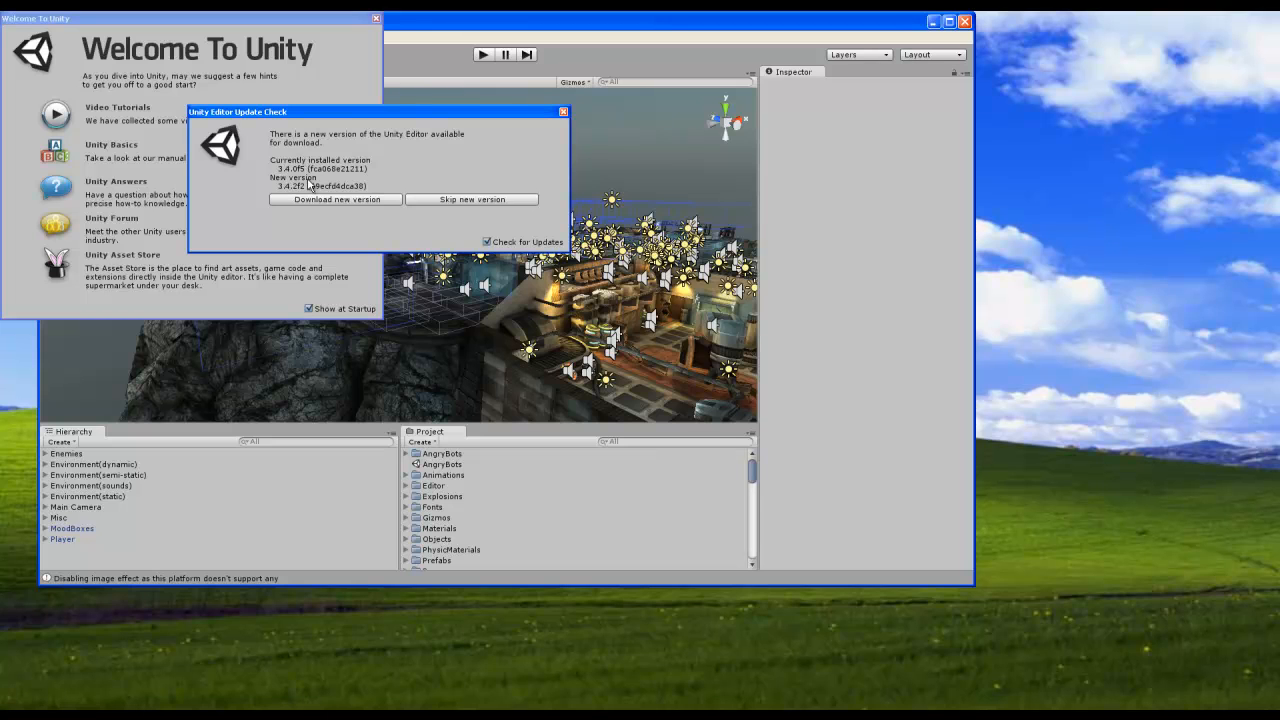
# Step: In Unity, dismiss the update offer by skipping the new version and the welcome window, and maximize the editor
pyautogui.click(468, 201)
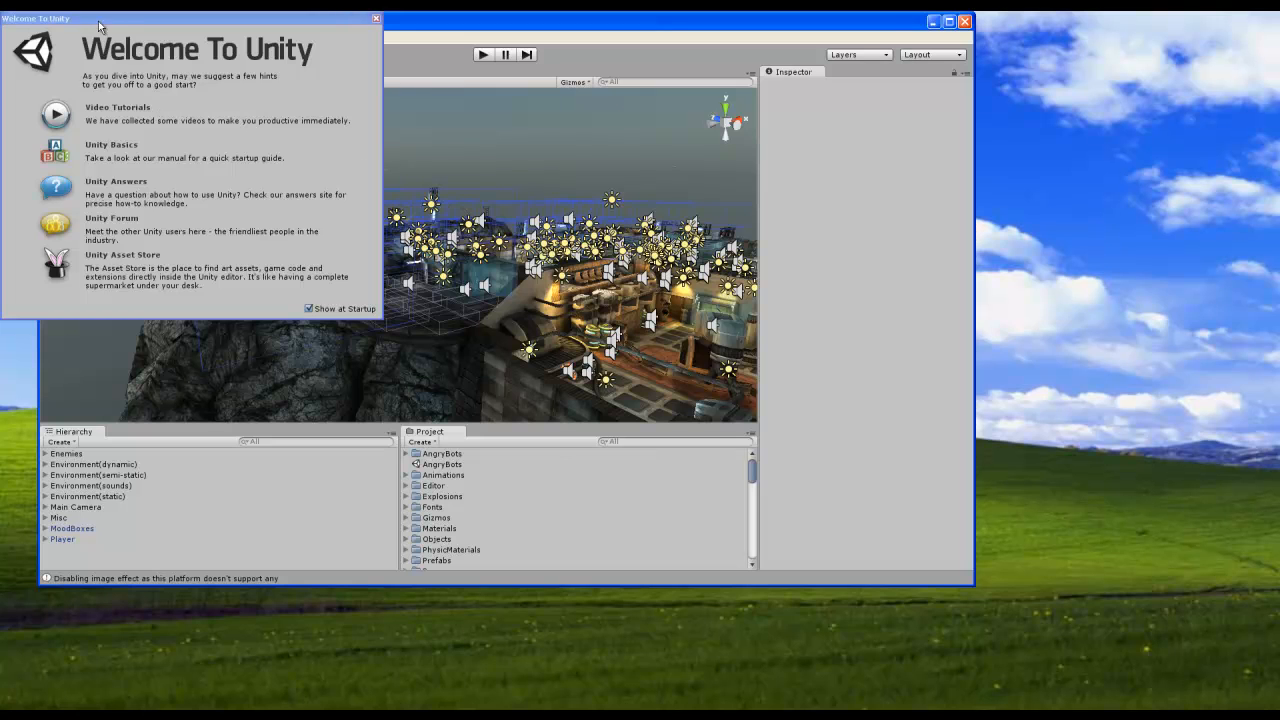
pyautogui.moveTo(104, 22); pyautogui.dragTo(291, 108)
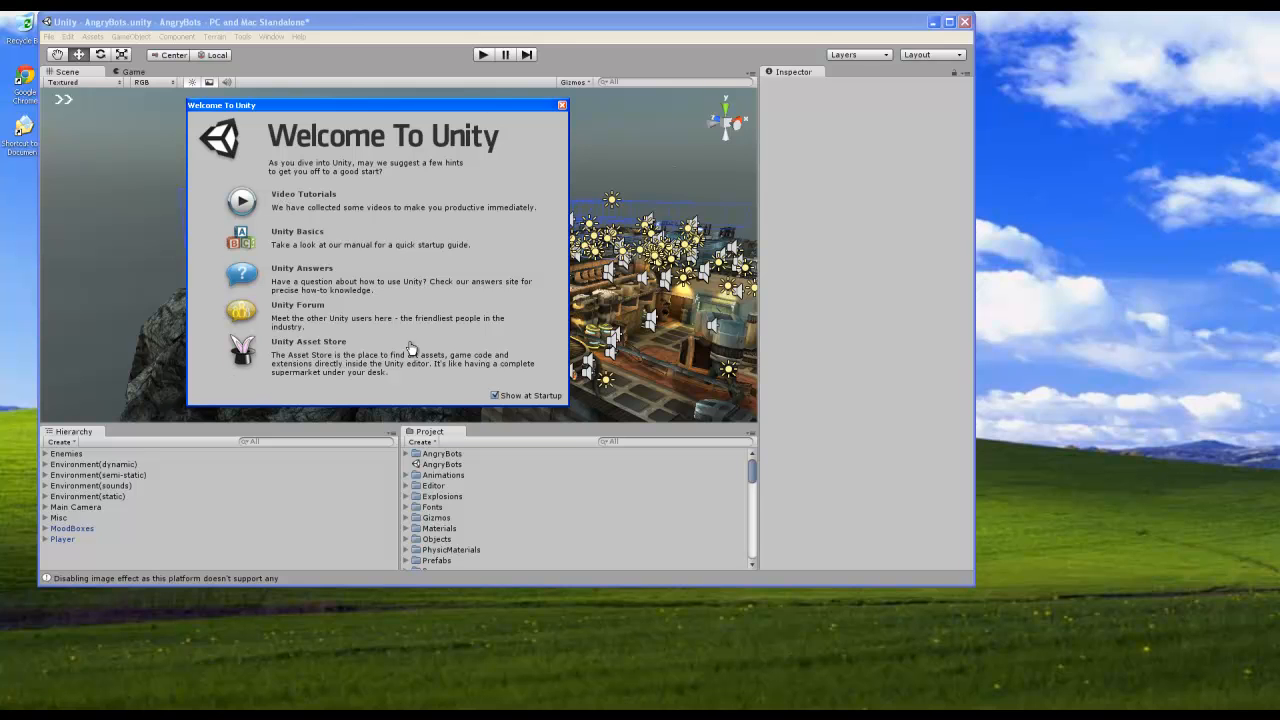
pyautogui.click(562, 105)
pyautogui.doubleClick(532, 26)
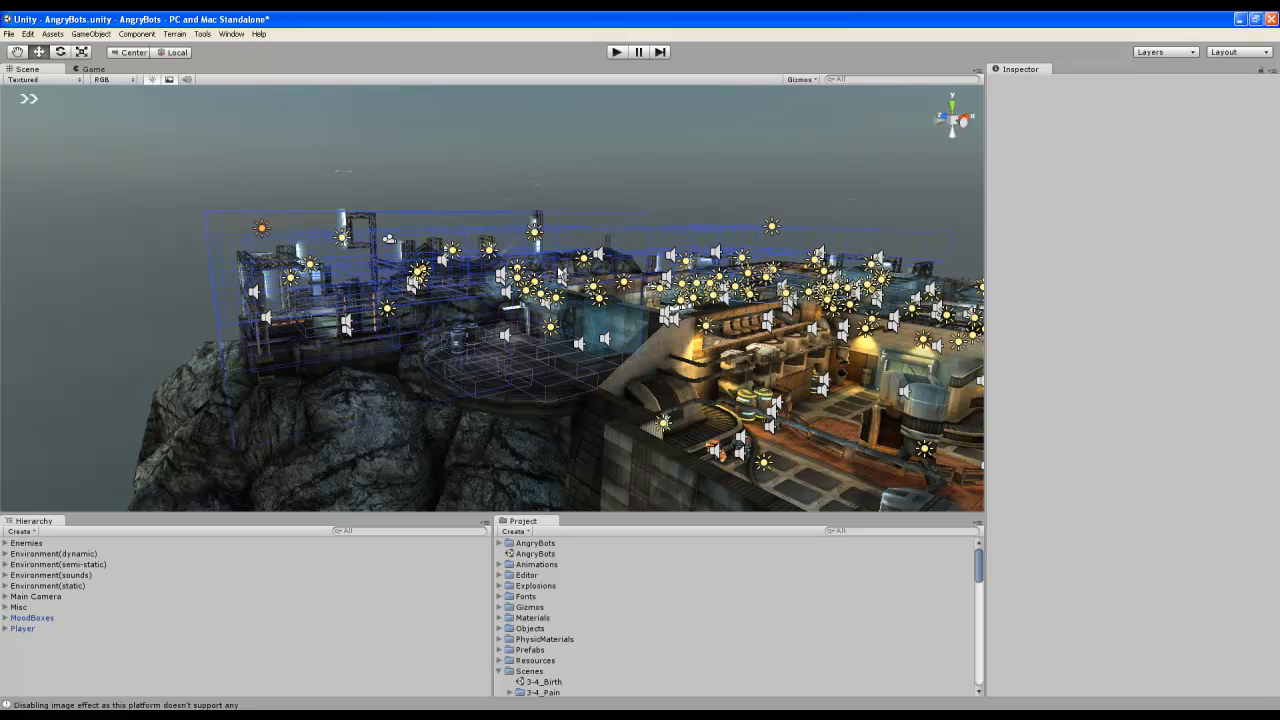
# Step: Play the AngryBots demo scene in the editor and stop it again
pyautogui.click(618, 52)
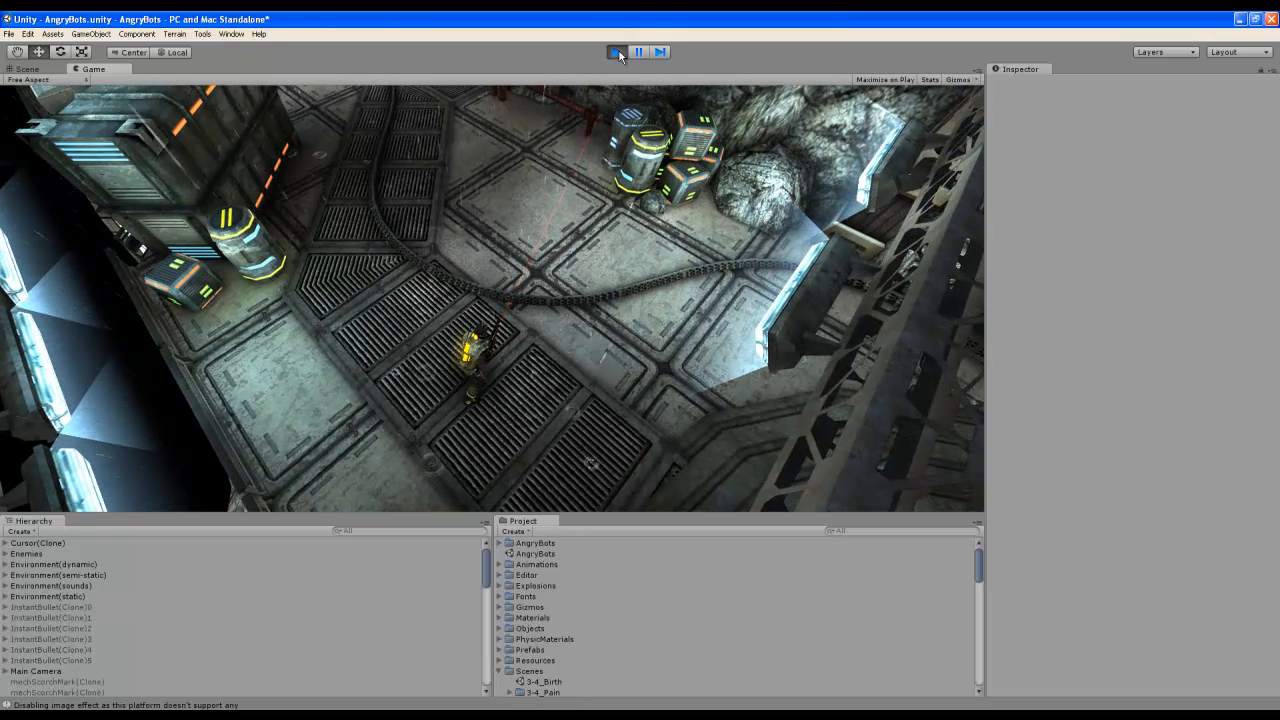
pyautogui.click(619, 52)
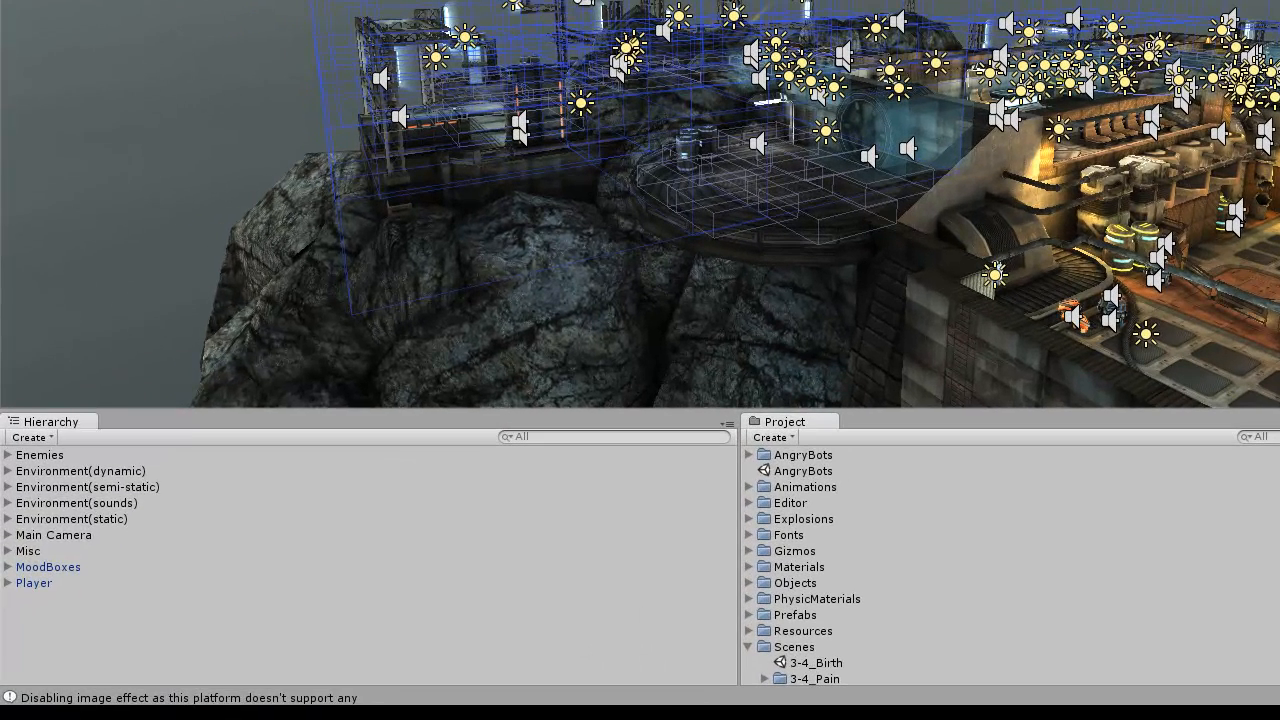
# Step: Look at the project folders inside the shared Unity Projects folder in My Network Places, and close the window
pyautogui.press('super')
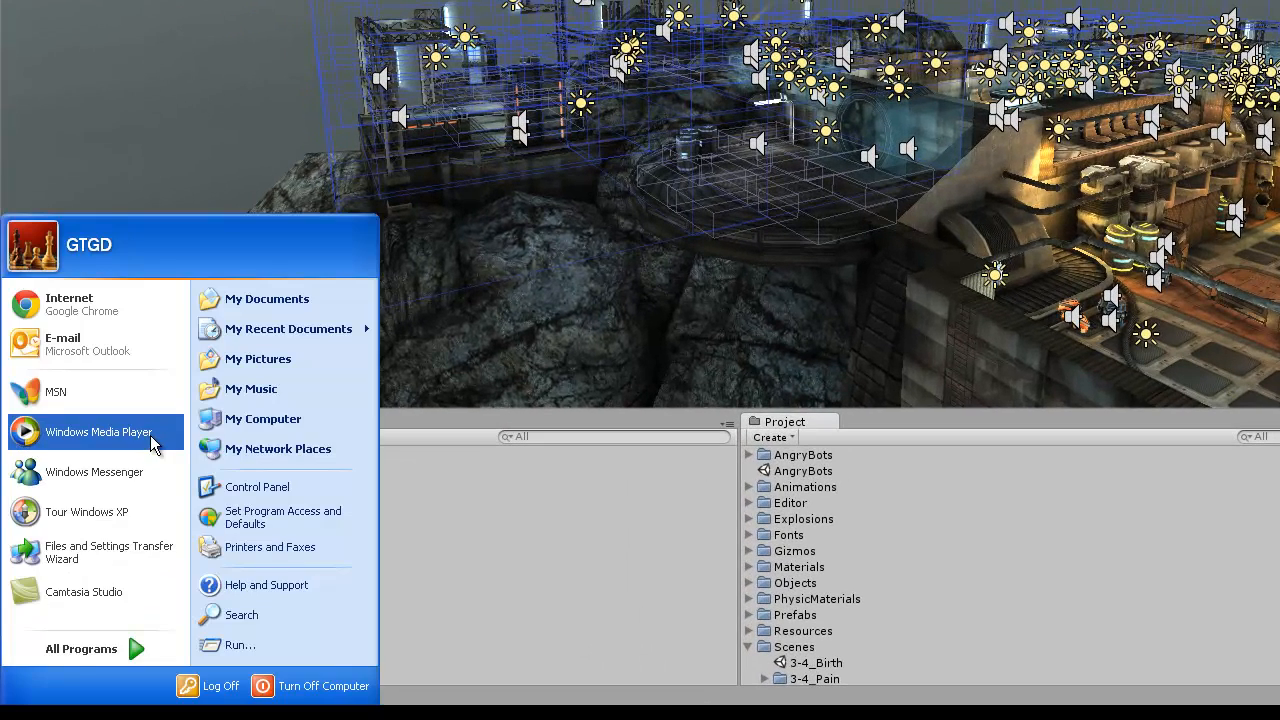
pyautogui.click(249, 453)
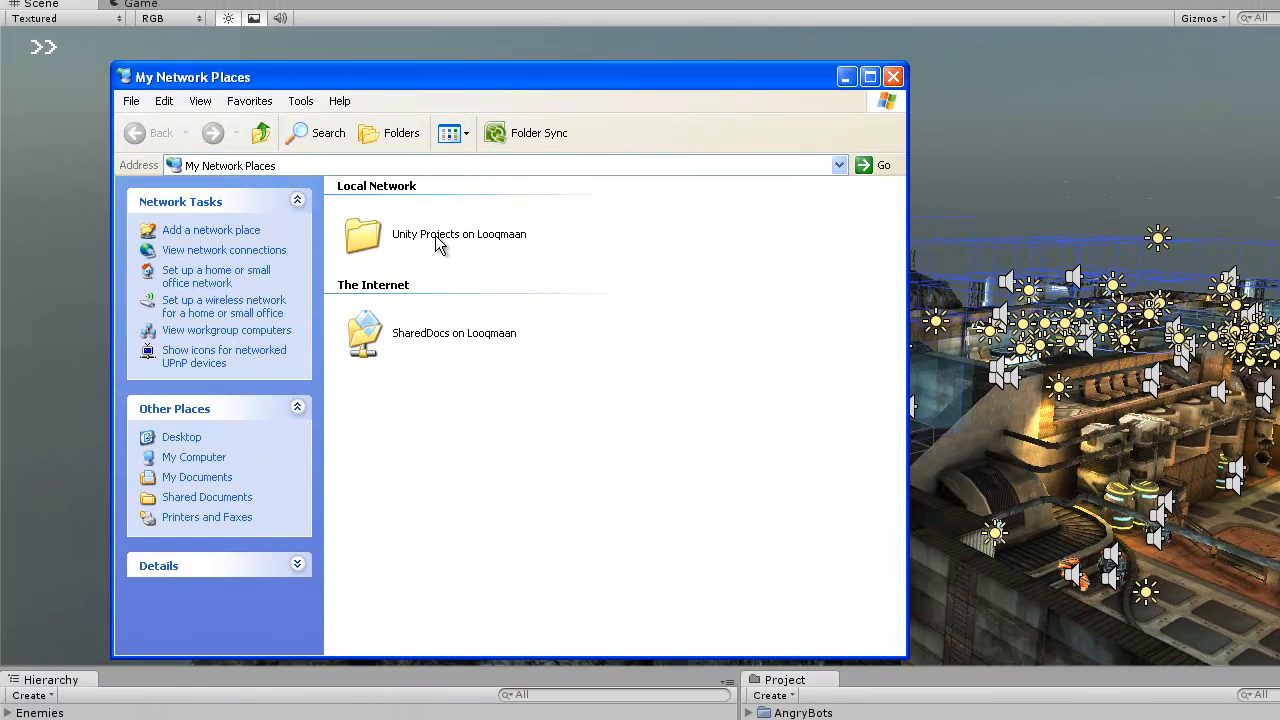
pyautogui.doubleClick(435, 235)
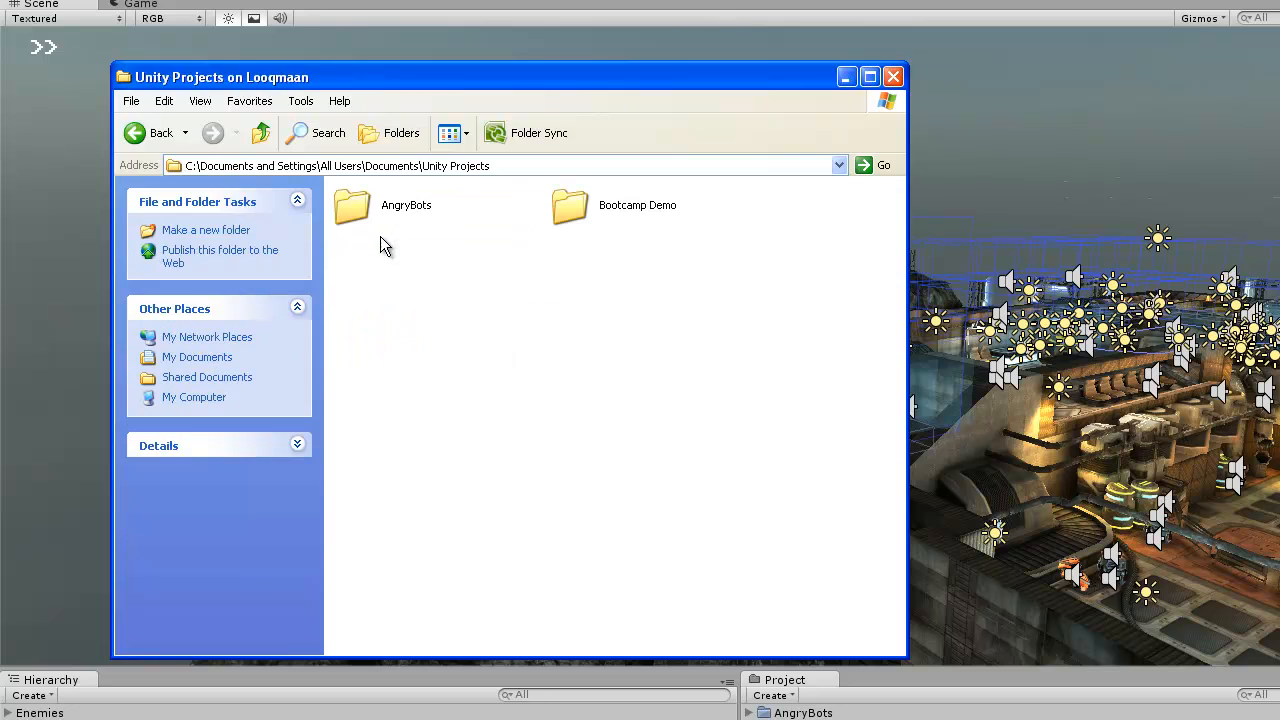
pyautogui.click(892, 77)
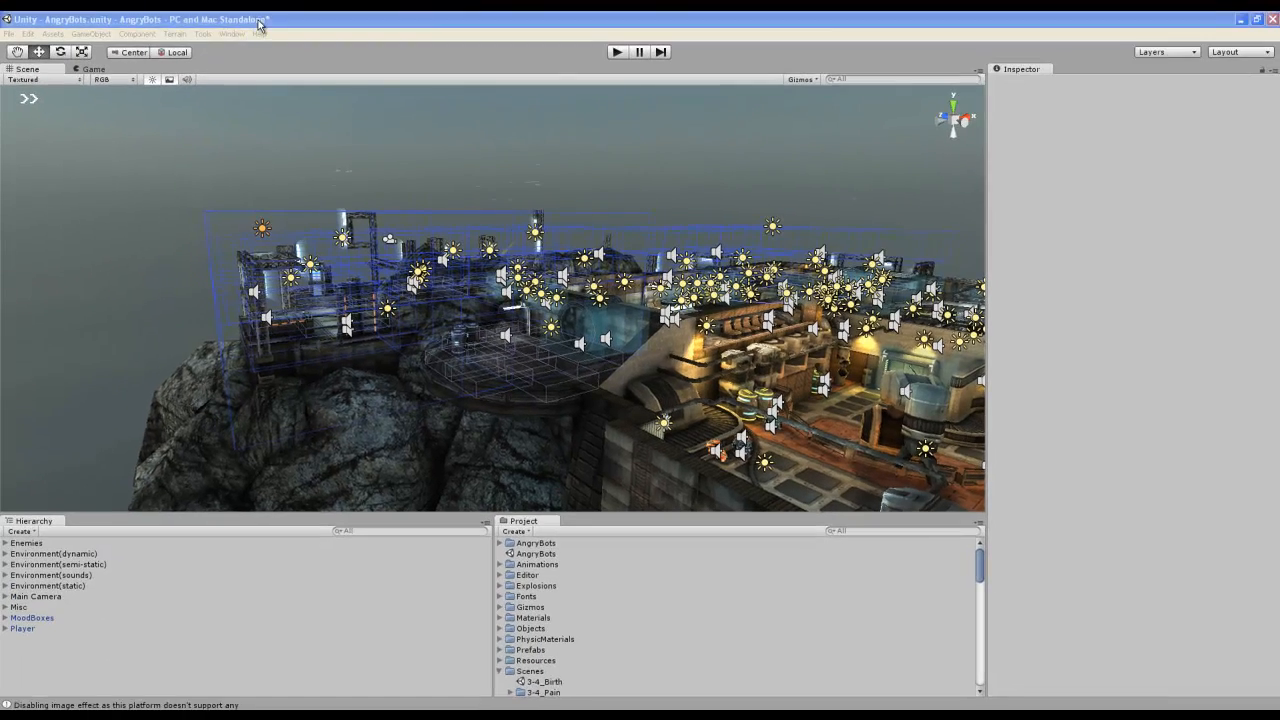
# Step: Browse the AngryBots project's assets, including its scenes and the graphics, movement, rain and weapon scripts
pyautogui.click(258, 24)
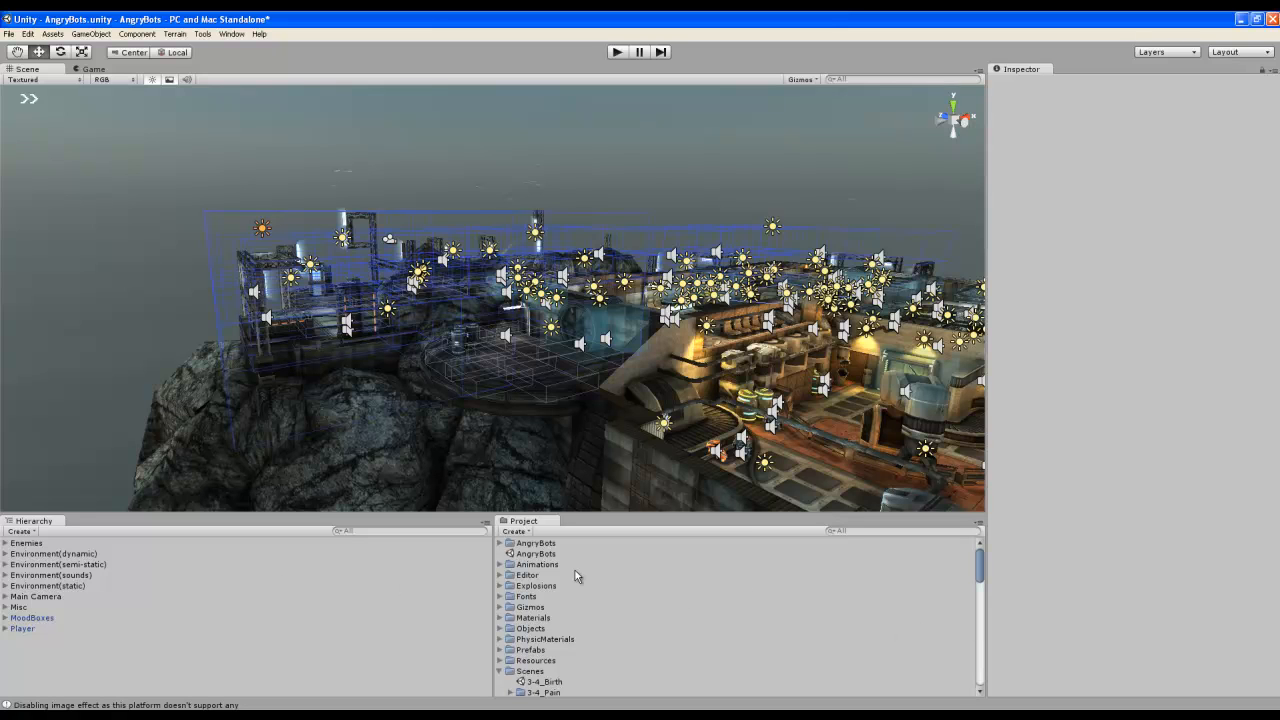
pyautogui.moveTo(980, 567); pyautogui.dragTo(981, 620)
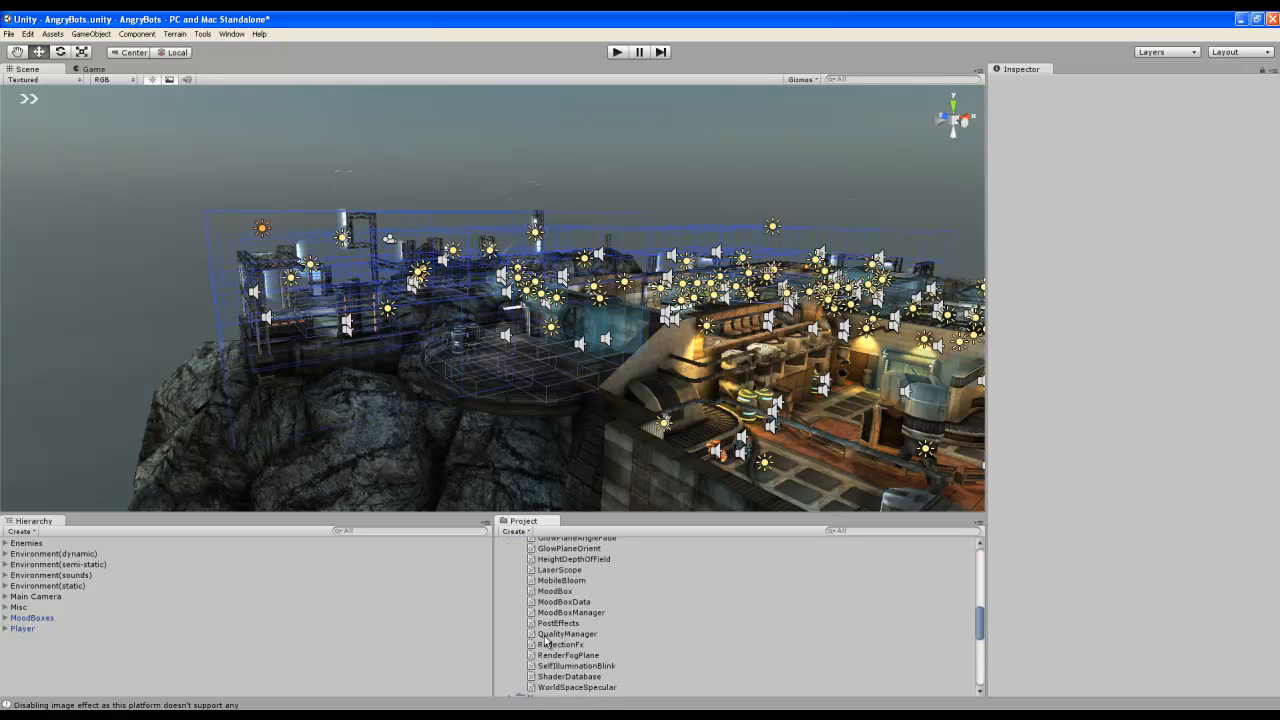
pyautogui.scroll(-5, 550, 606)
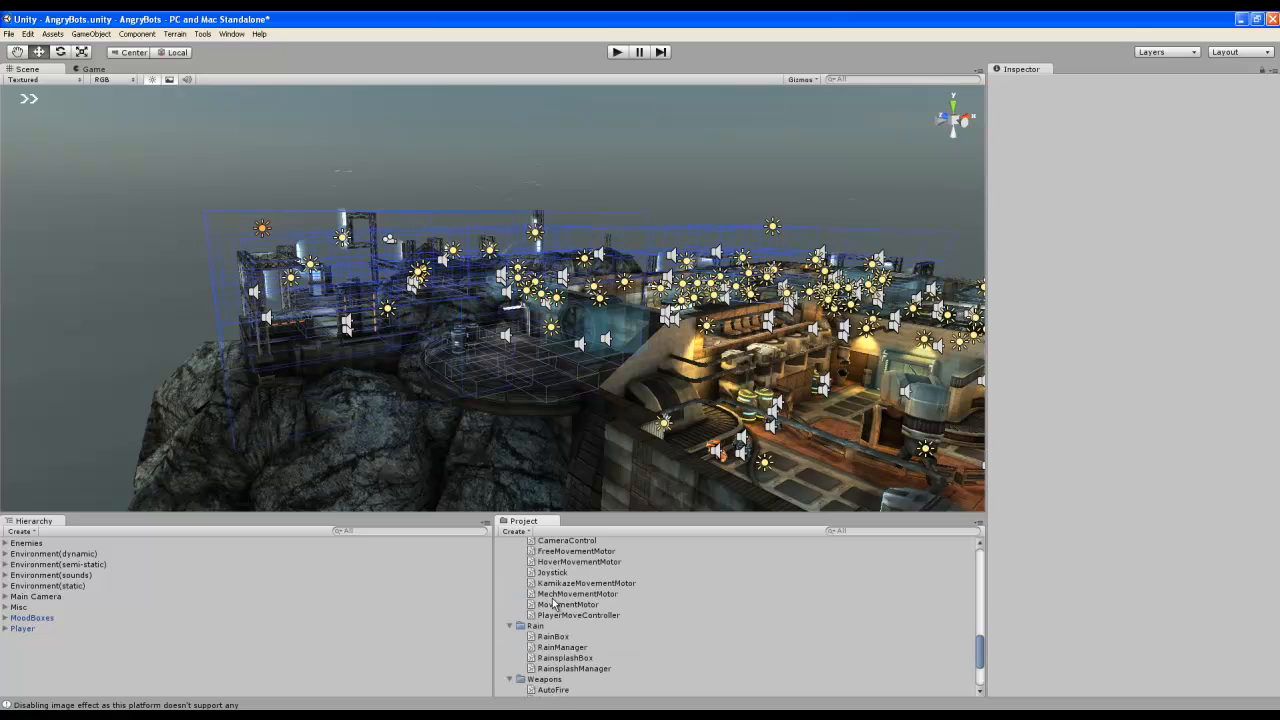
pyautogui.scroll(3, 553, 604)
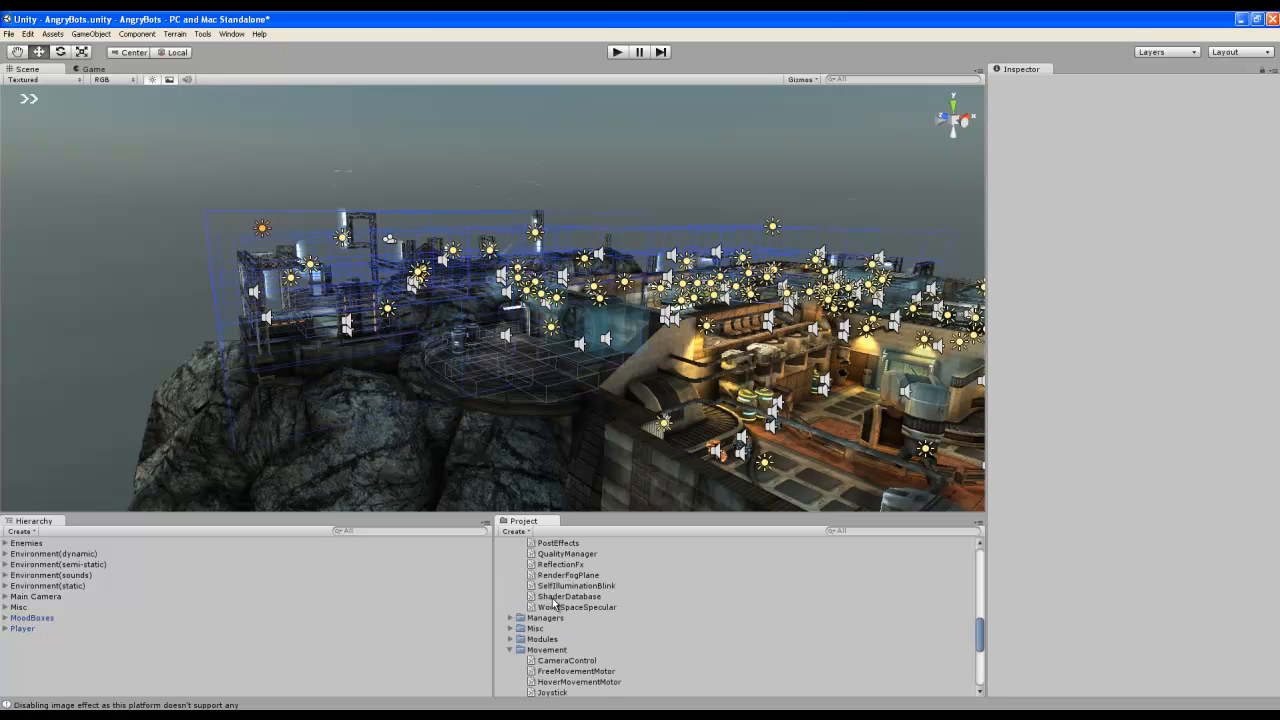
pyautogui.scroll(10, 553, 604)
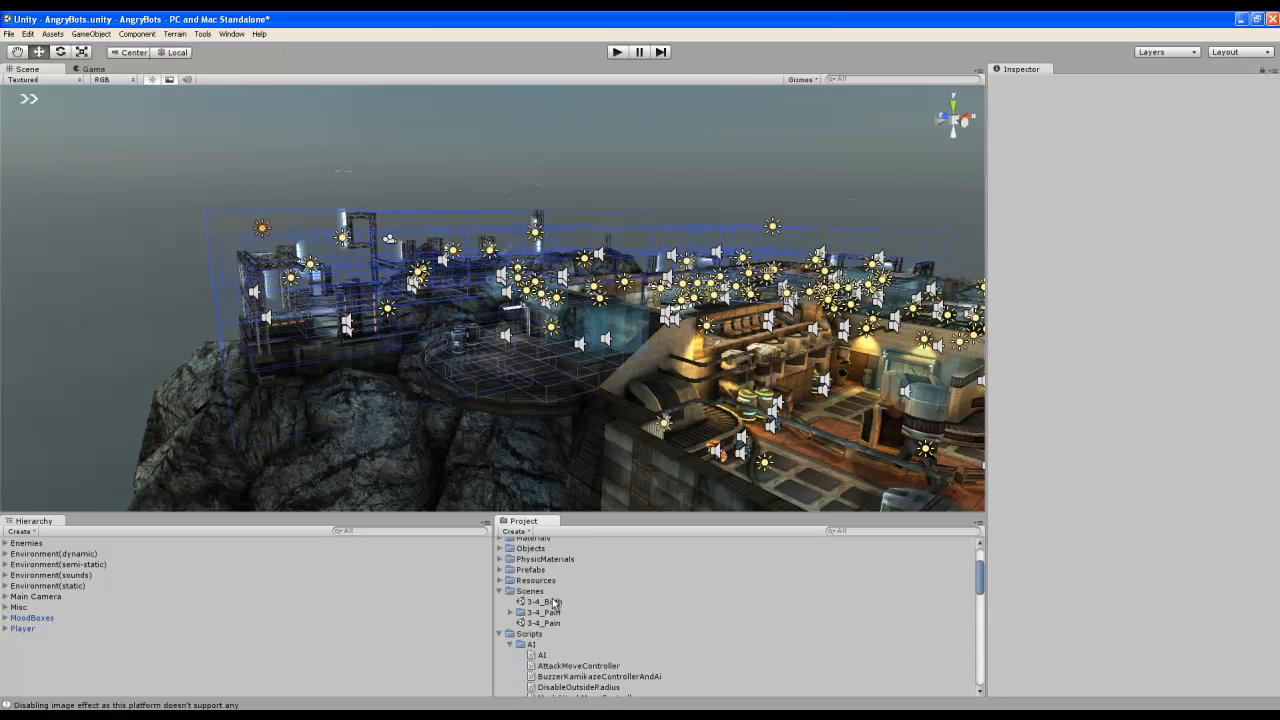
pyautogui.scroll(3, 555, 603)
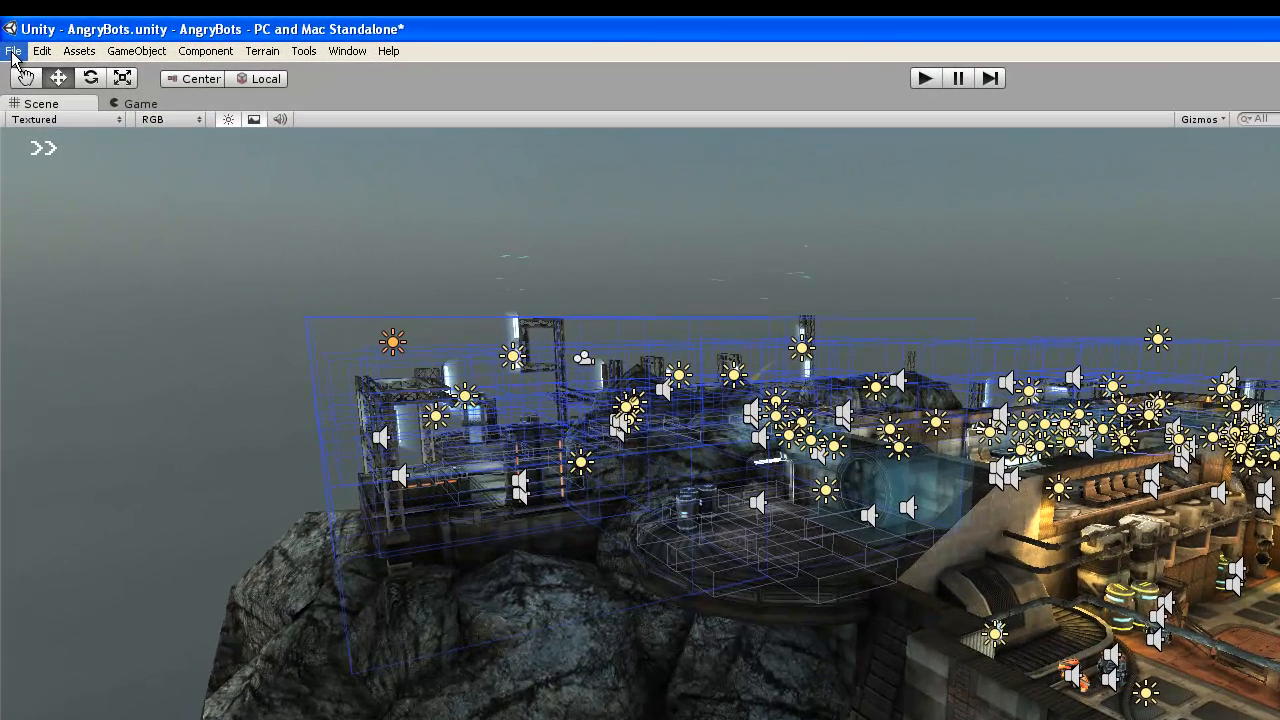
# Step: Start a new Unity project and set its location to a folder named "Gamer To Game Developer" in My Documents
pyautogui.click(13, 52)
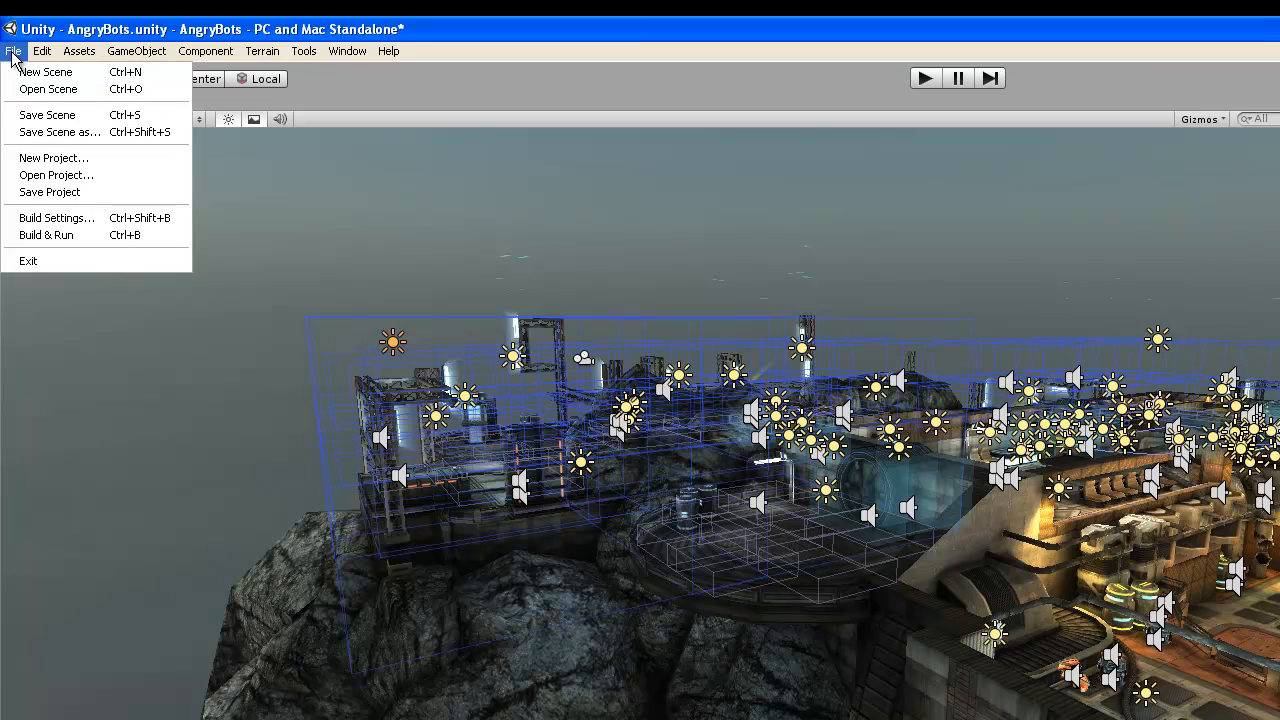
pyautogui.click(45, 160)
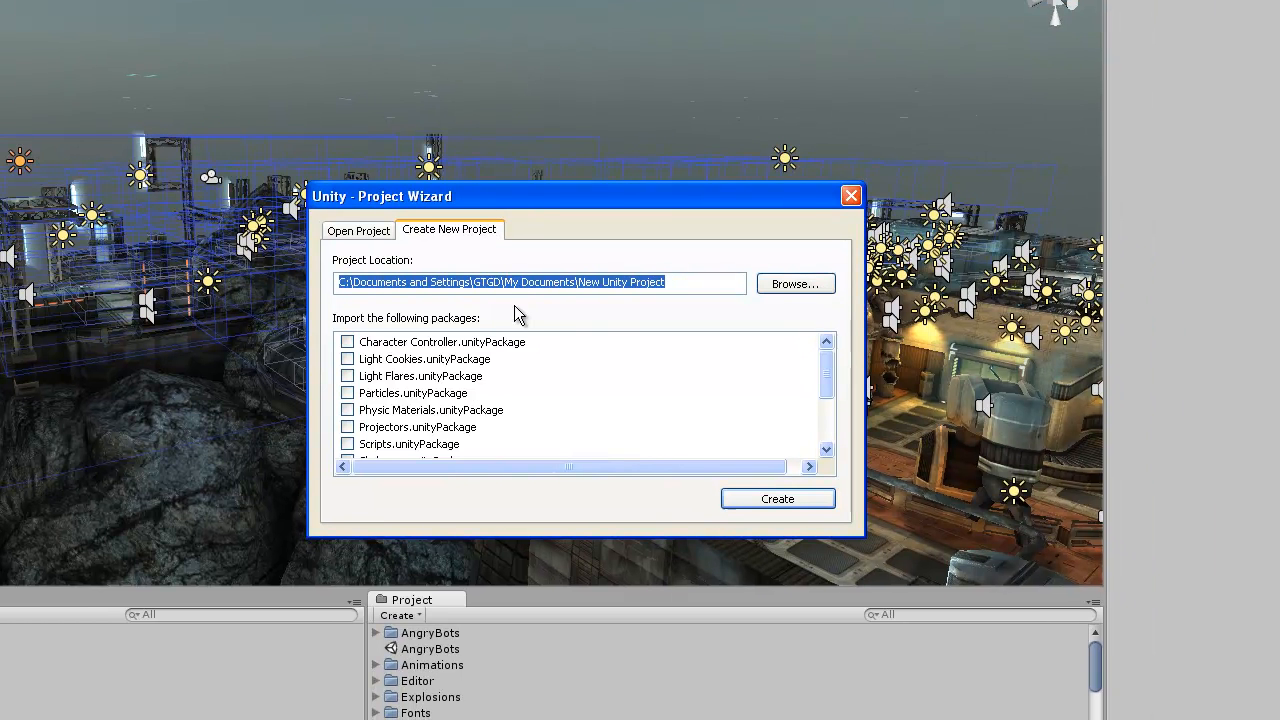
pyautogui.click(688, 285)
pyautogui.press('BackSpace')
pyautogui.press('BackSpace')
pyautogui.press('BackSpace')
pyautogui.press('BackSpace')
pyautogui.press('BackSpace')
pyautogui.press('BackSpace')
pyautogui.press('BackSpace')
pyautogui.press('BackSpace')
pyautogui.press('BackSpace')
pyautogui.press('BackSpace')
pyautogui.press('BackSpace')
pyautogui.press('BackSpace')
pyautogui.press('BackSpace')
pyautogui.press('BackSpace')
pyautogui.press('BackSpace')
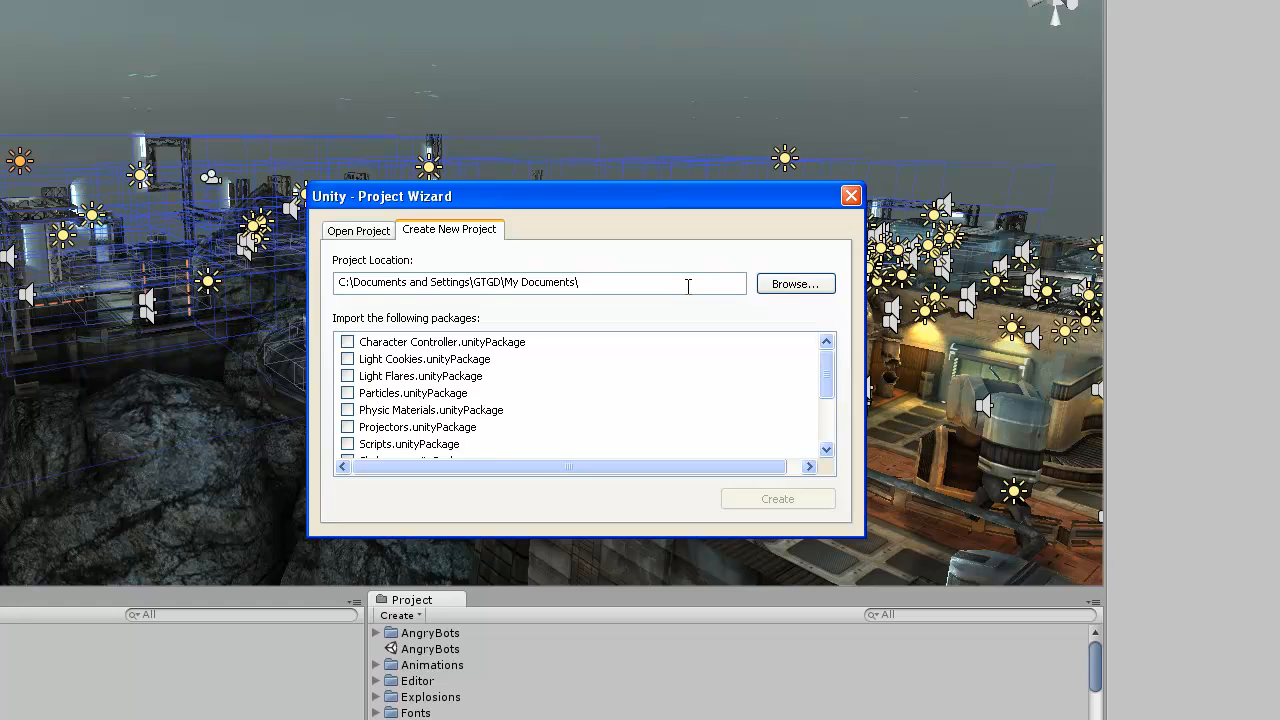
pyautogui.write('Gam')
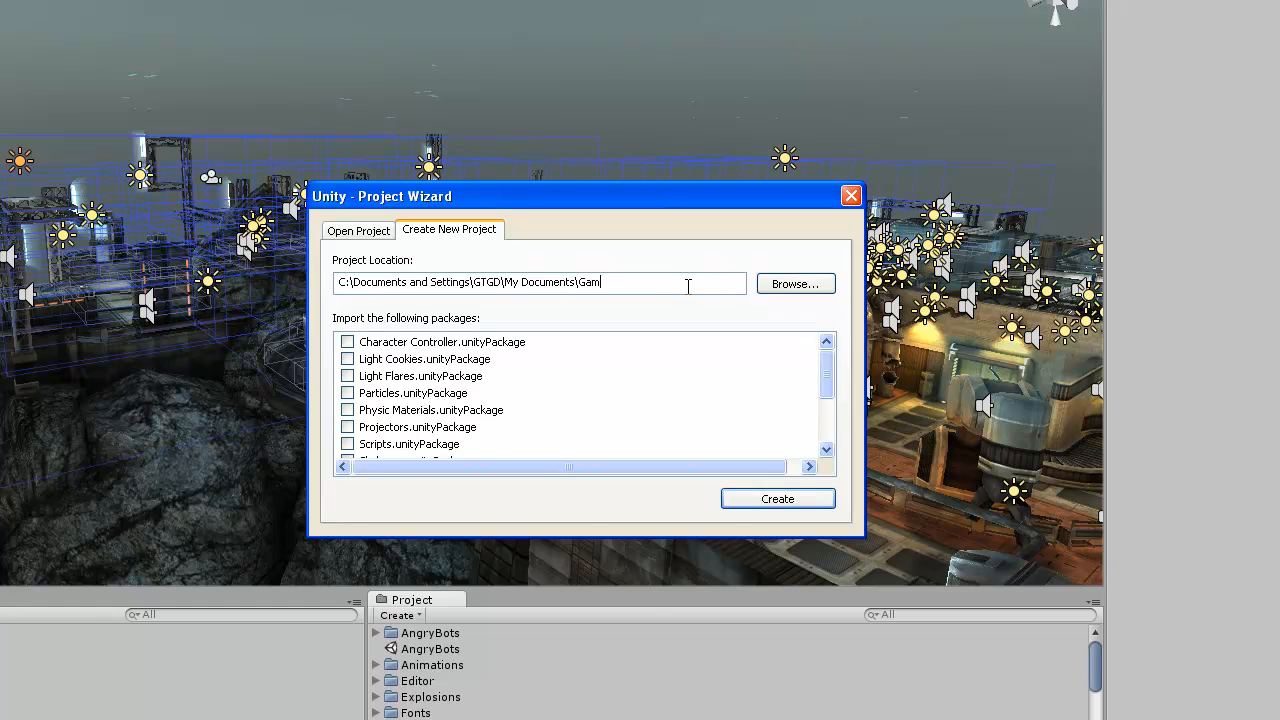
pyautogui.write('er To Game Developer')
# Step: Create the project without importing any packages, discarding the unsaved changes in the AngryBots scene
pyautogui.moveTo(831, 369)
pyautogui.mouseDown()
pyautogui.moveTo(826, 435)
pyautogui.moveTo(829, 352)
pyautogui.mouseUp()
pyautogui.click(777, 505)
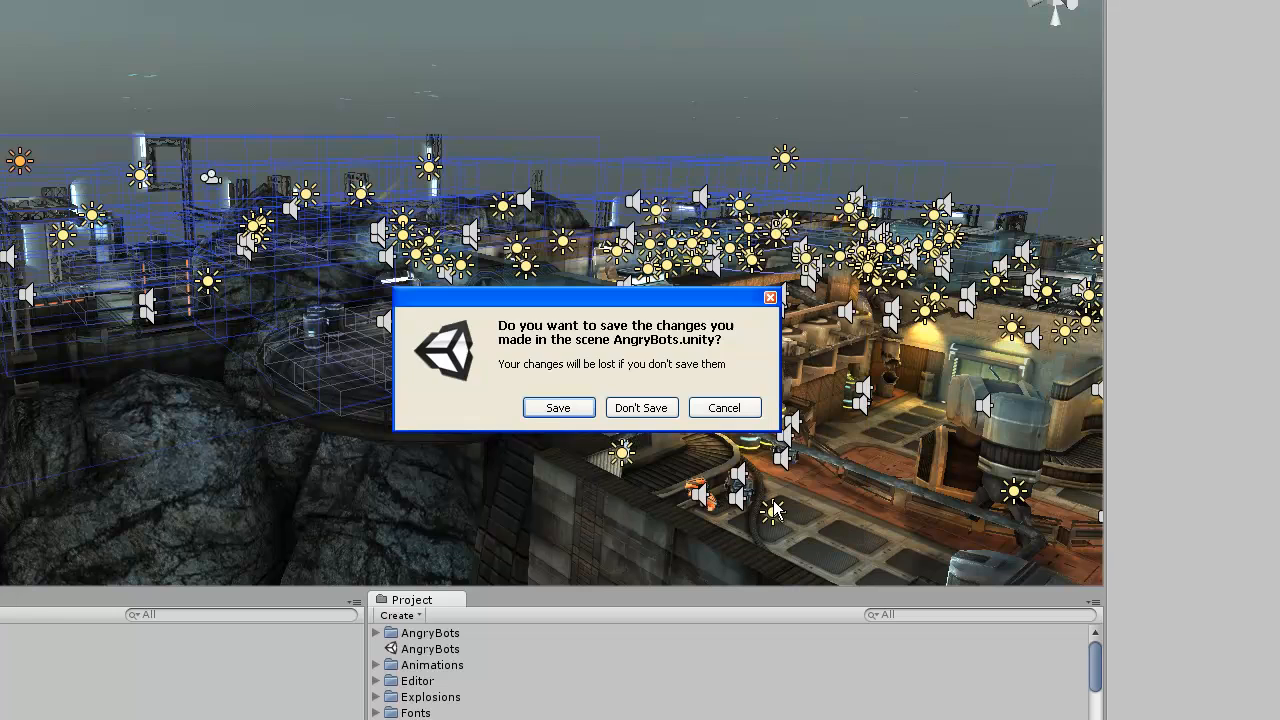
pyautogui.click(646, 415)
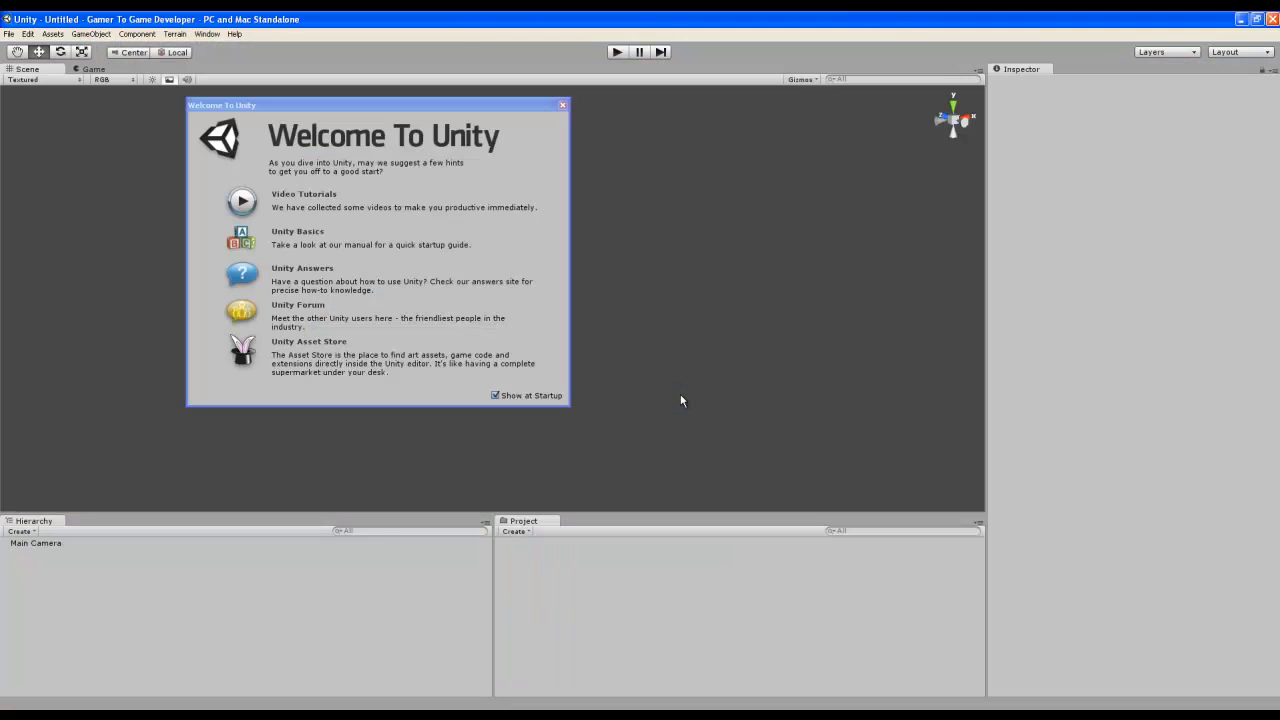
# Step: Dismiss the welcome window and create a project folder named "Scenes"
pyautogui.click(564, 107)
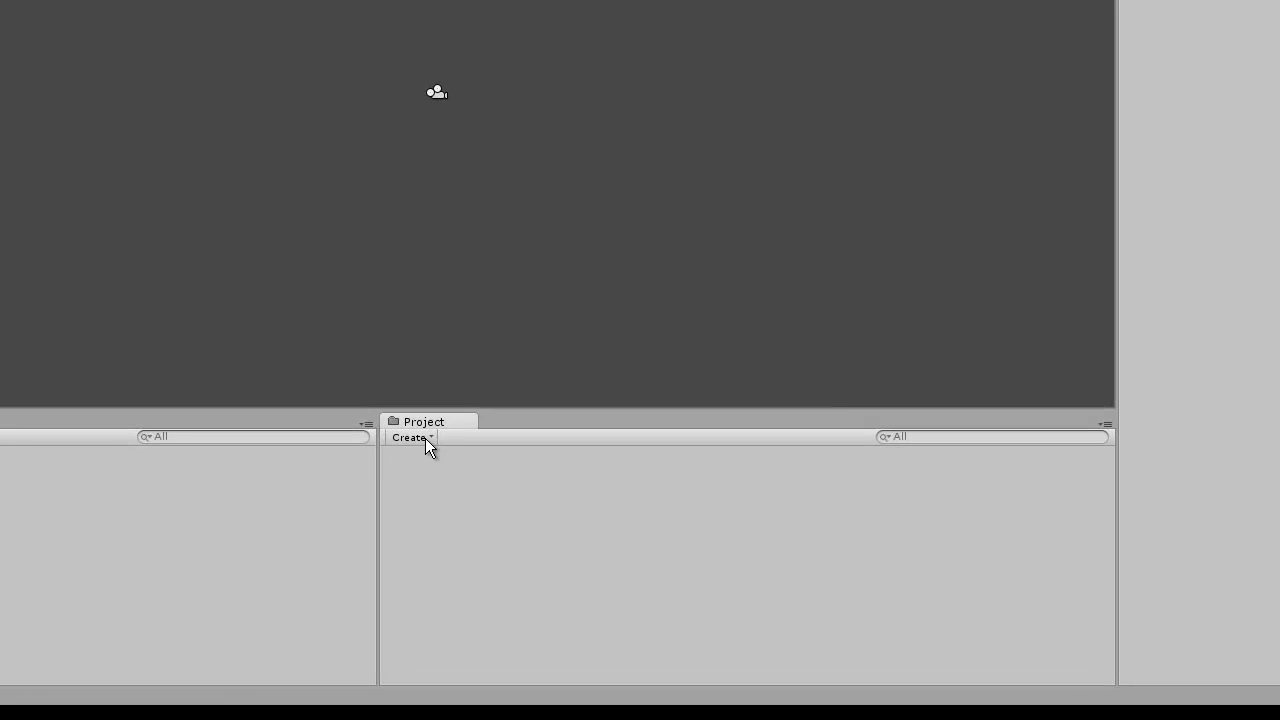
pyautogui.click(427, 438)
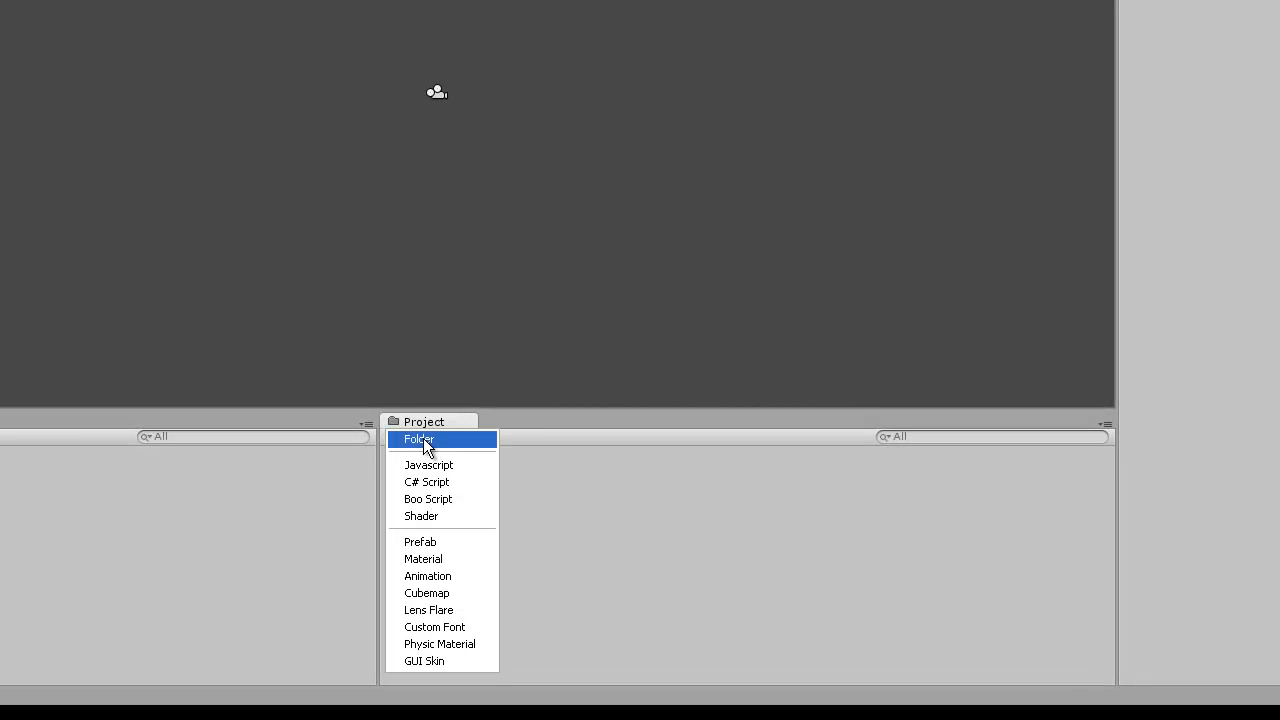
pyautogui.click(424, 440)
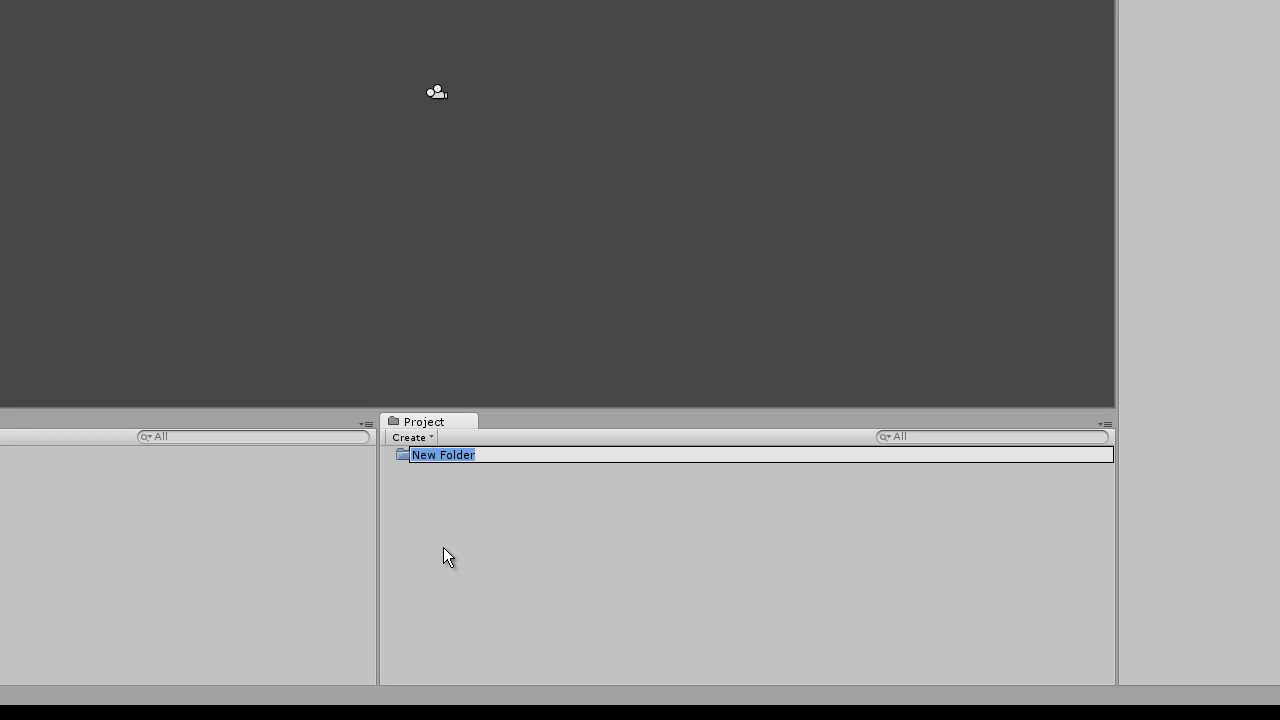
pyautogui.write('Scenes')
pyautogui.press('Return')
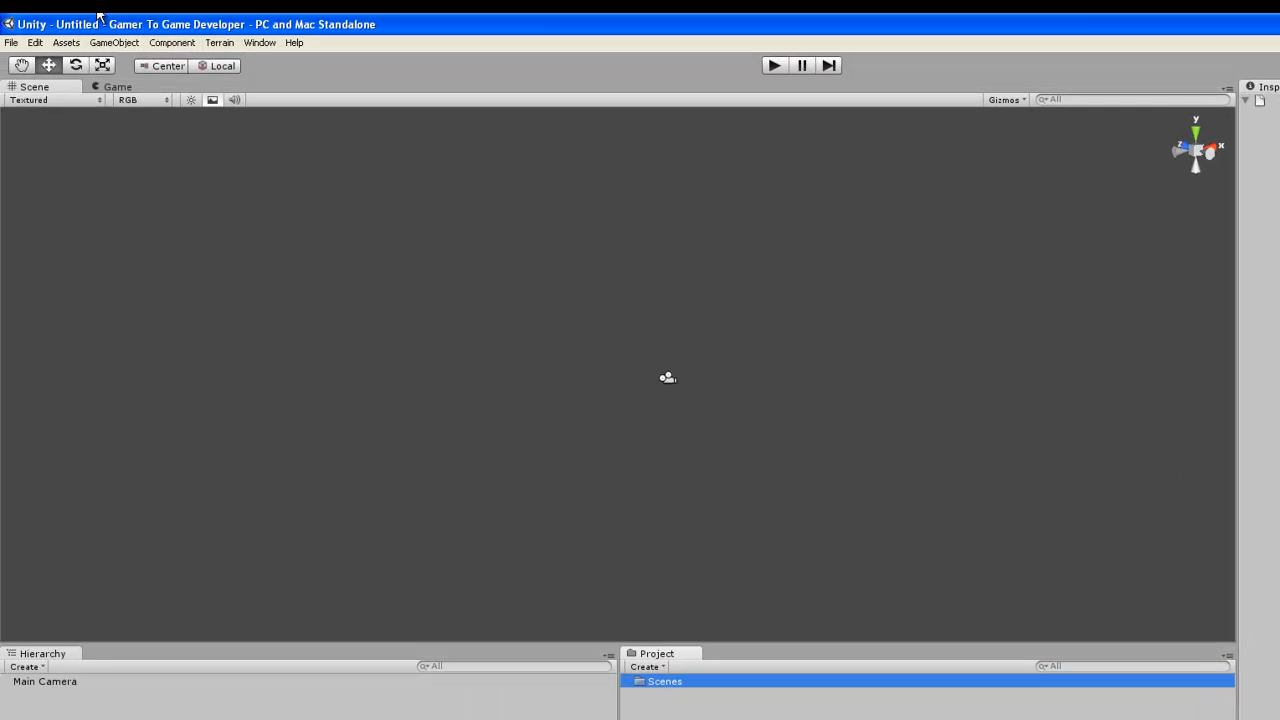
# Step: Save the current scene as "Series 1 Prototype" inside the Scenes folder
pyautogui.click(10, 44)
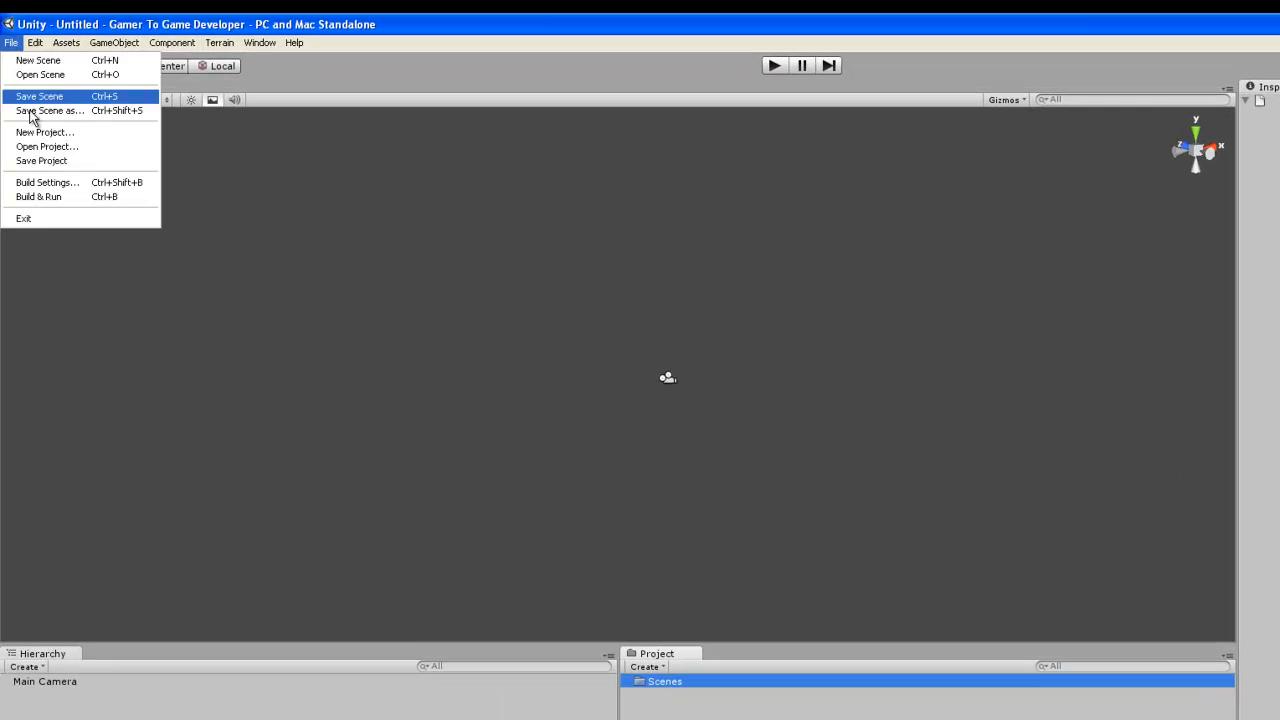
pyautogui.click(45, 110)
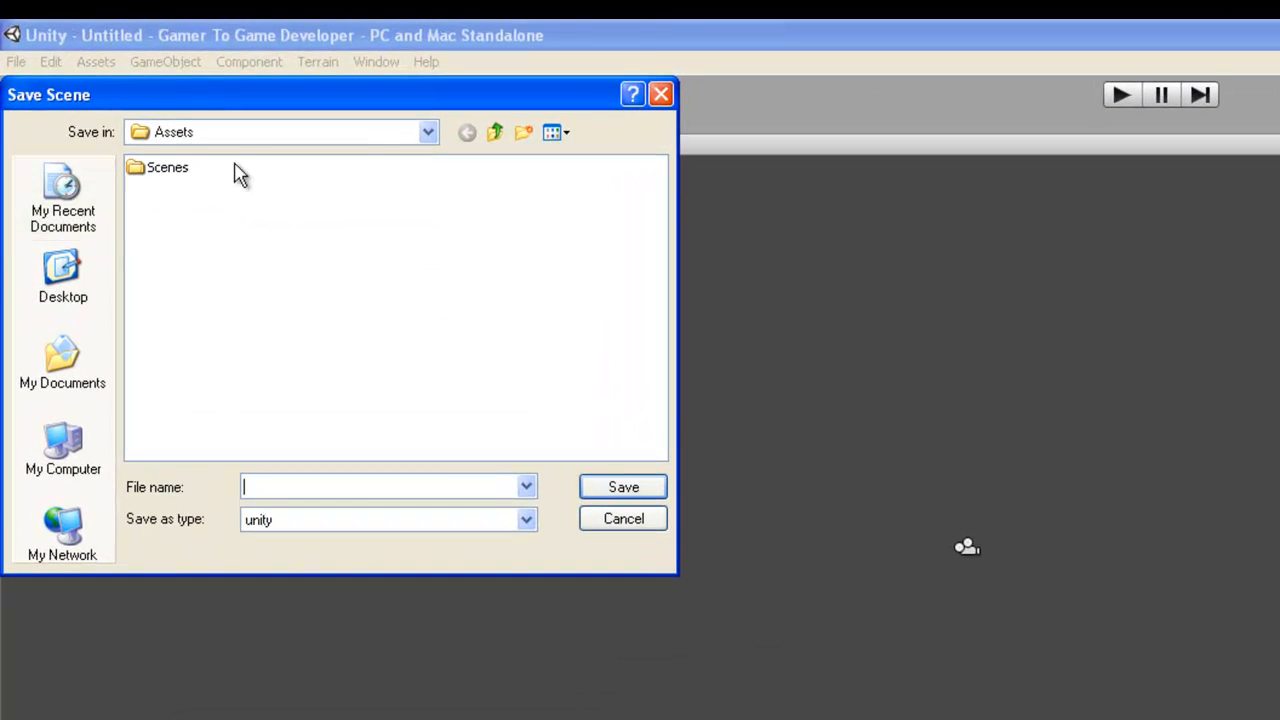
pyautogui.doubleClick(150, 172)
pyautogui.click(279, 490)
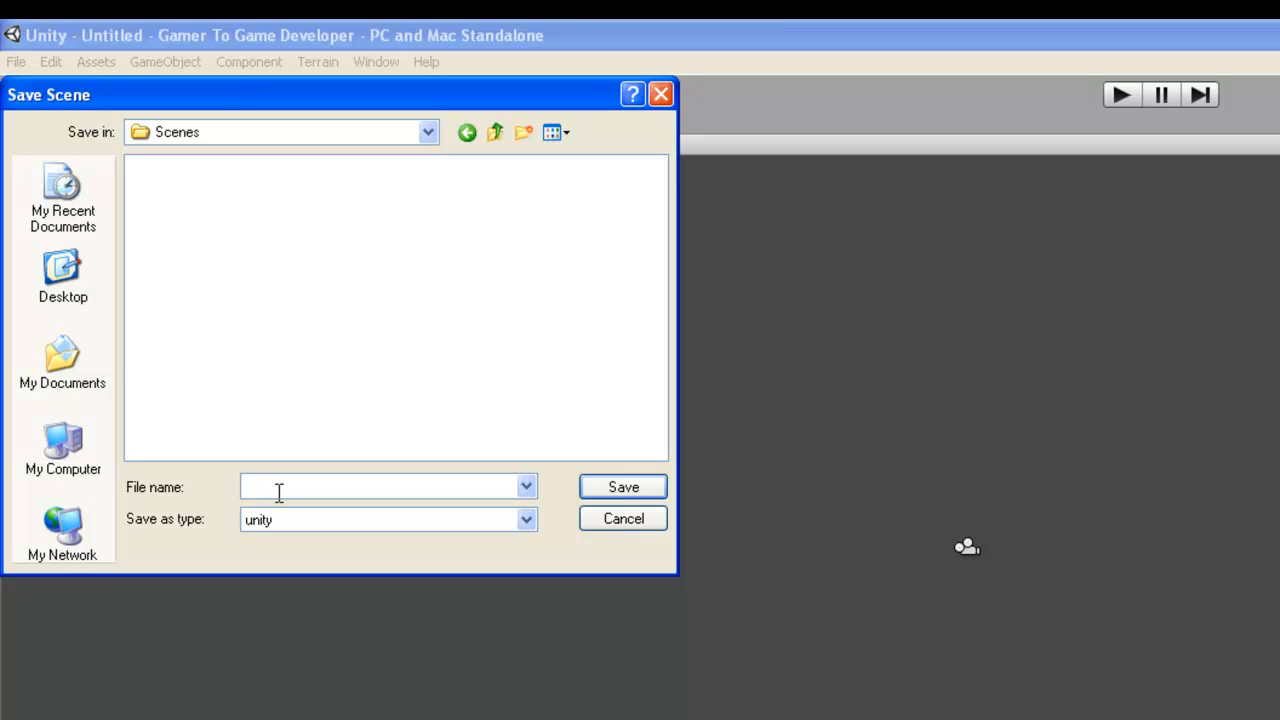
pyautogui.write('Series1 Prototype')
pyautogui.click(638, 494)
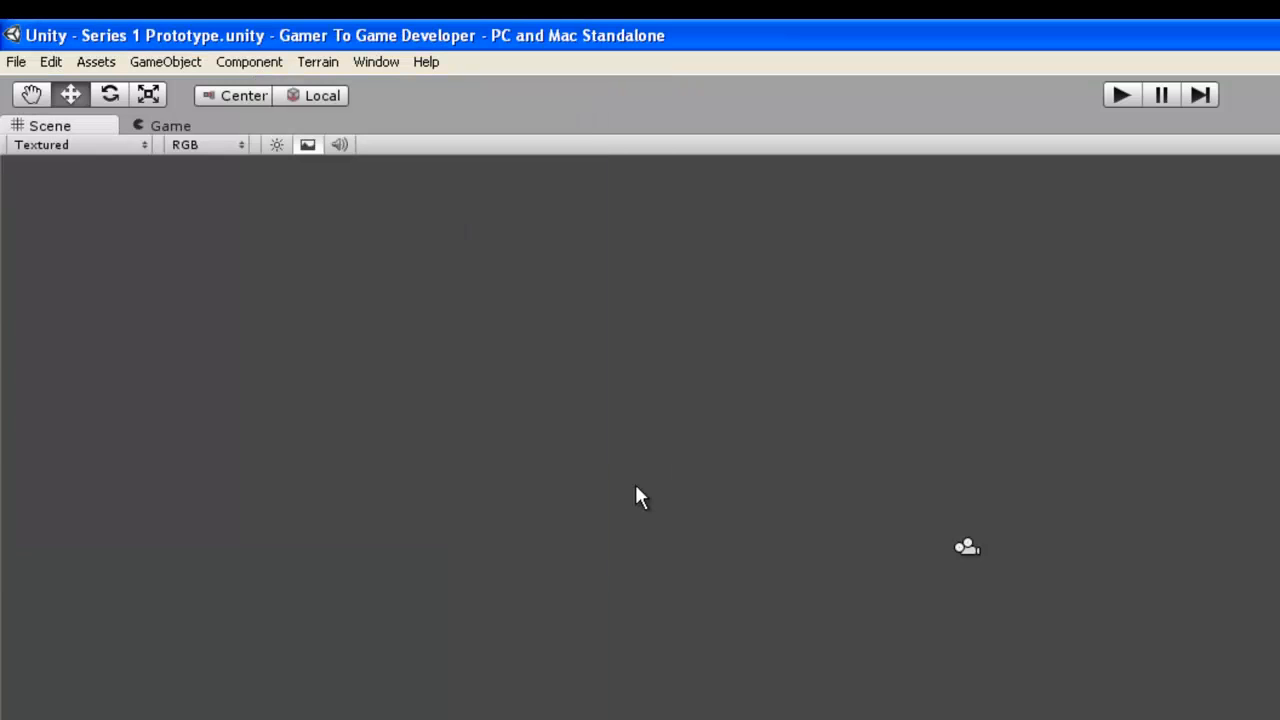
# Step: Add a Plane object to the scene
pyautogui.click(155, 63)
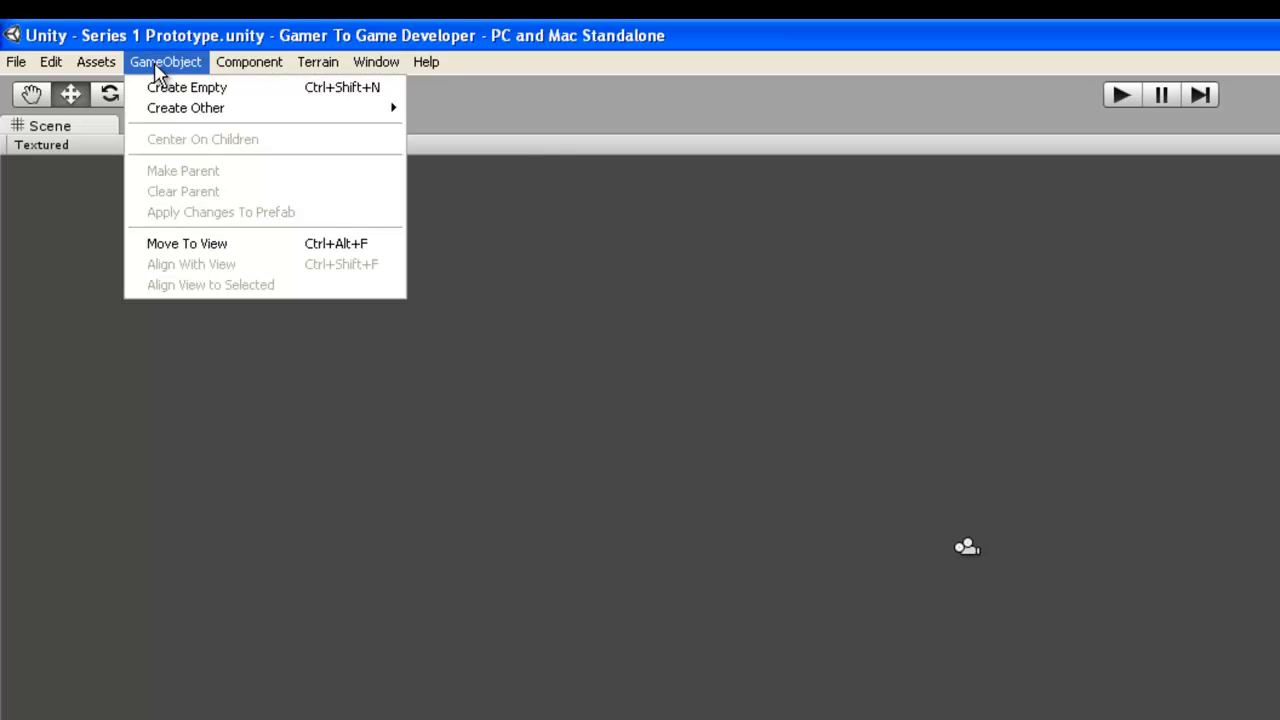
pyautogui.moveTo(165, 105)
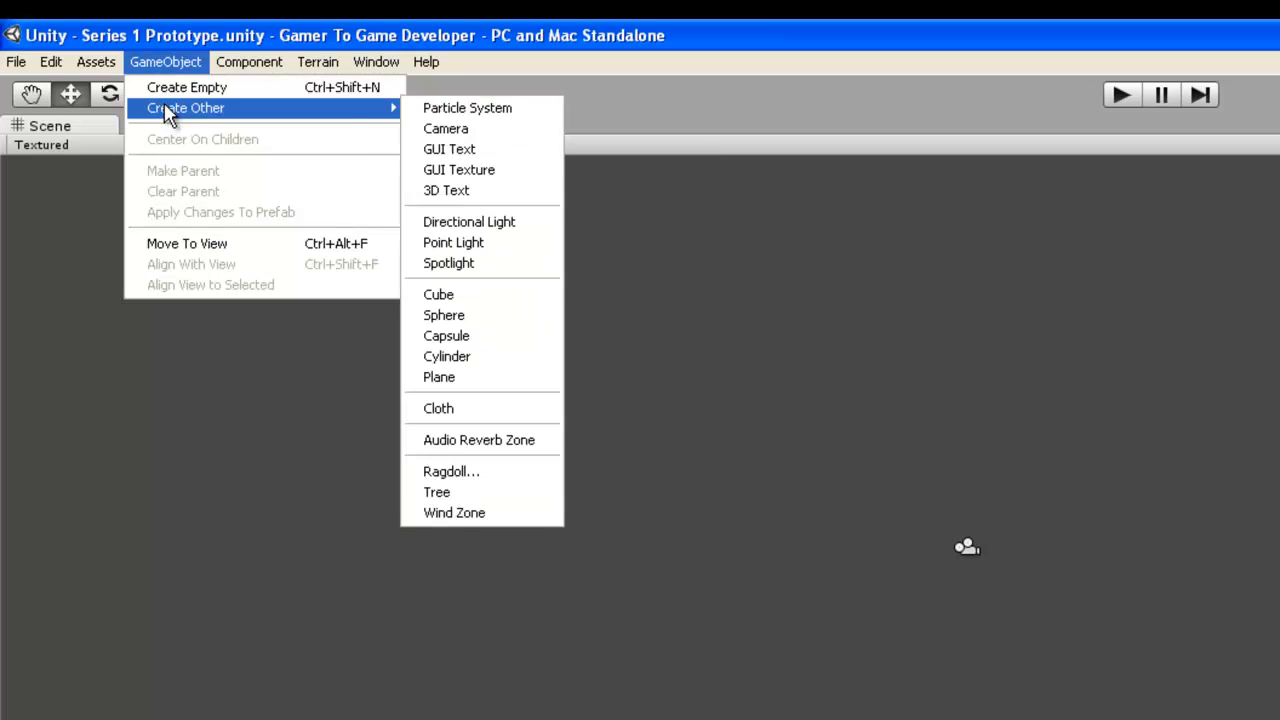
pyautogui.click(465, 378)
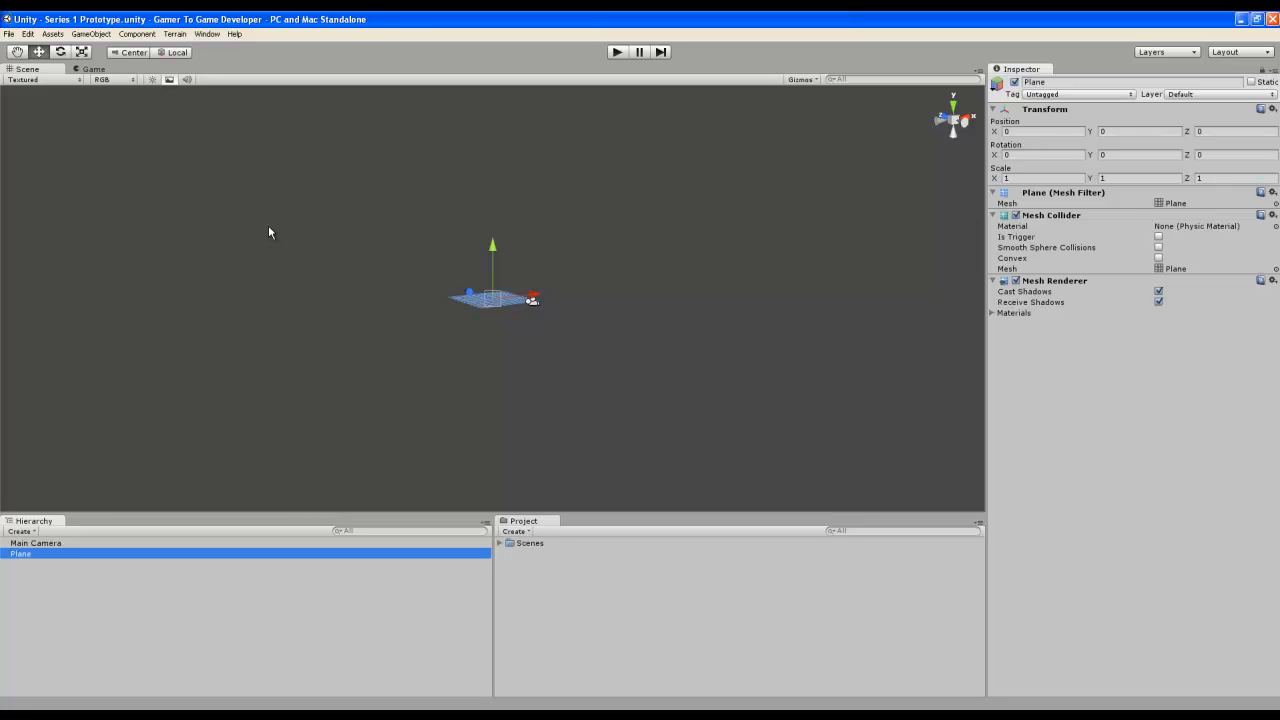
pyautogui.click(9, 34)
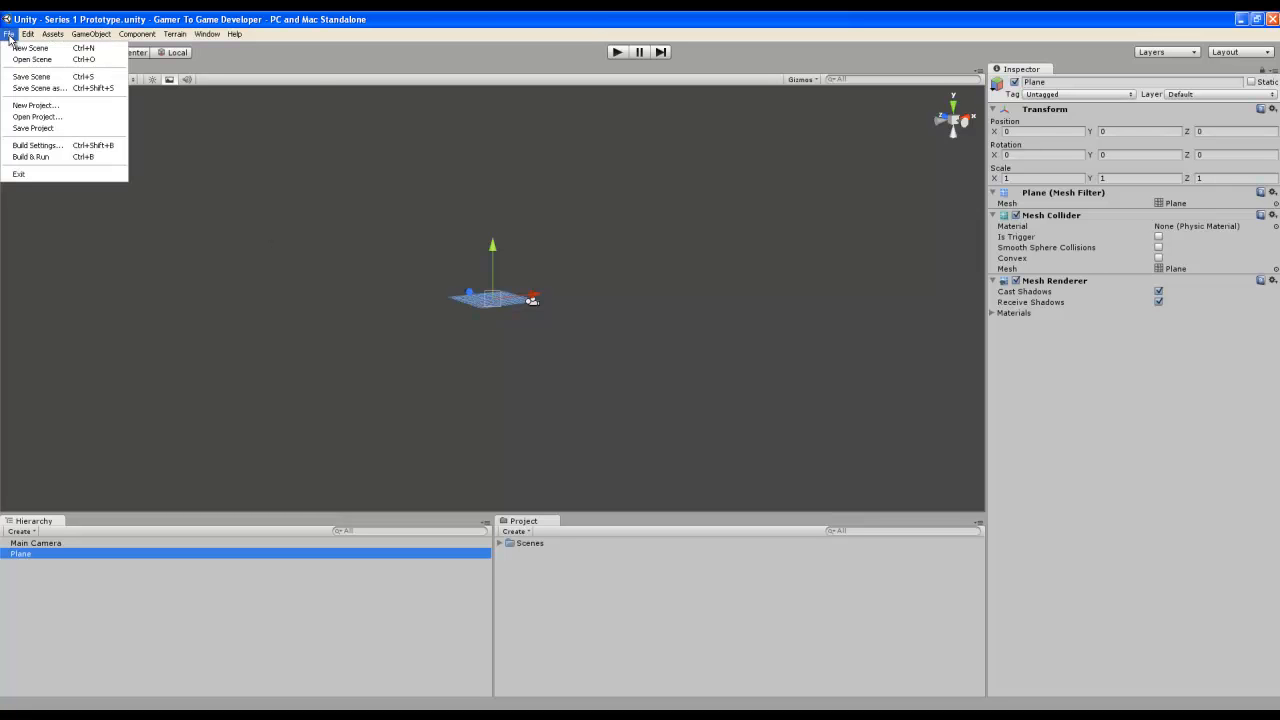
pyautogui.click(494, 25)
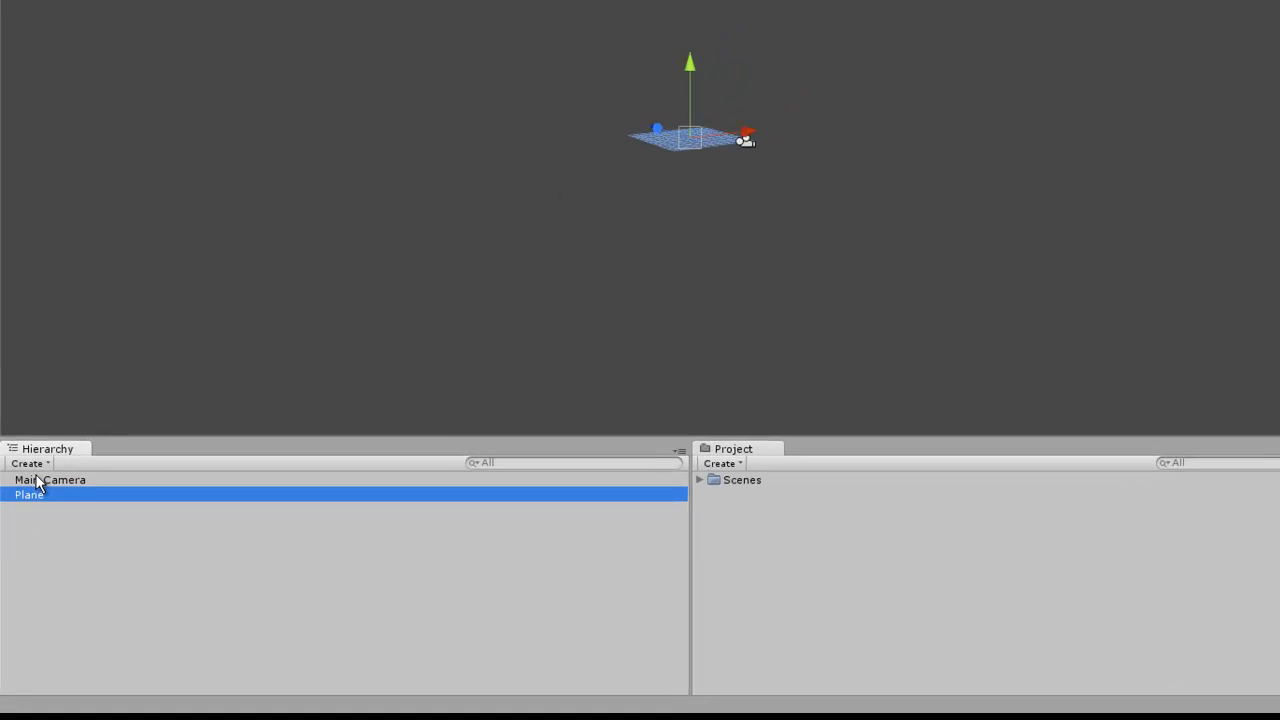
# Step: Select the Main Camera, check what it sees in the Game view, and return to the Scene view
pyautogui.click(40, 481)
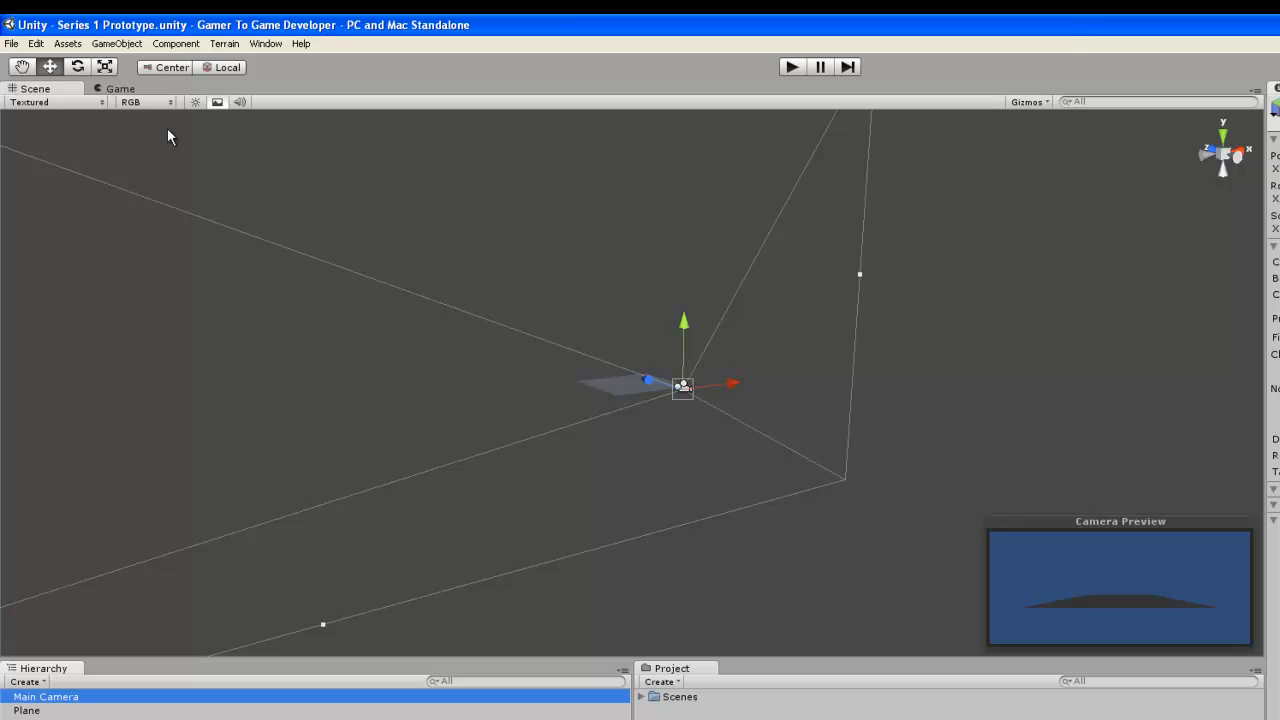
pyautogui.click(118, 90)
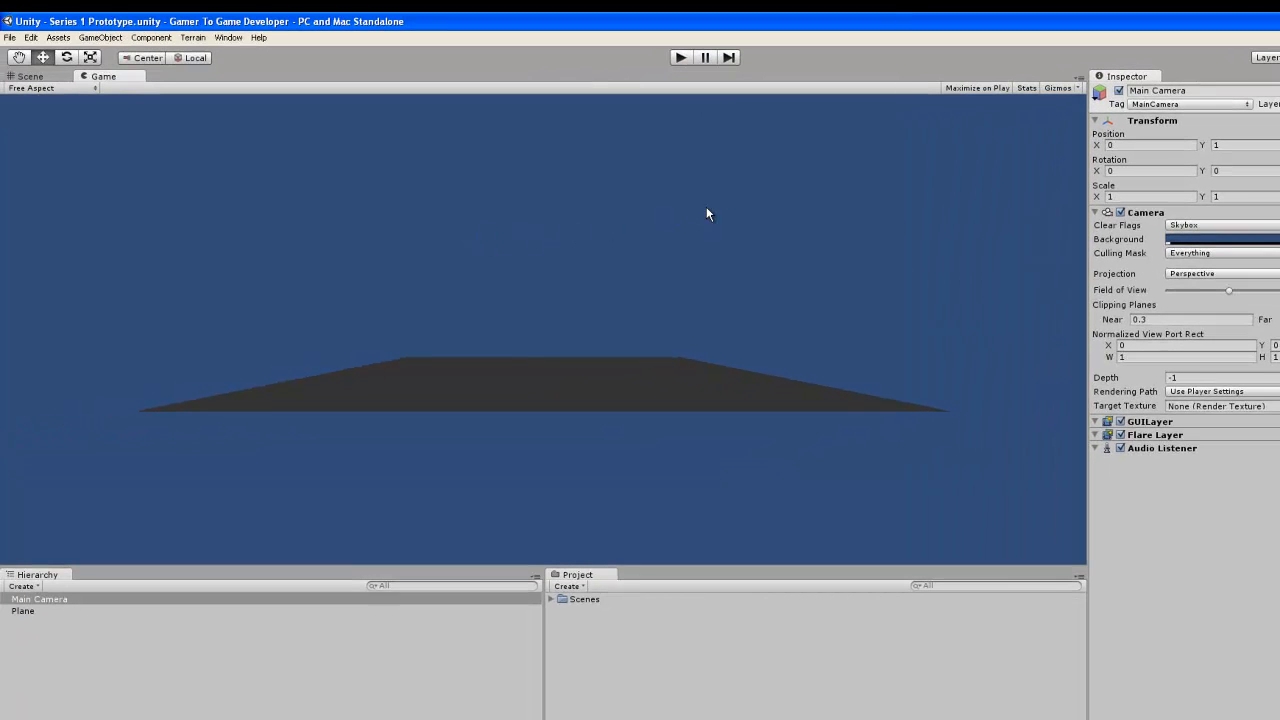
pyautogui.click(27, 78)
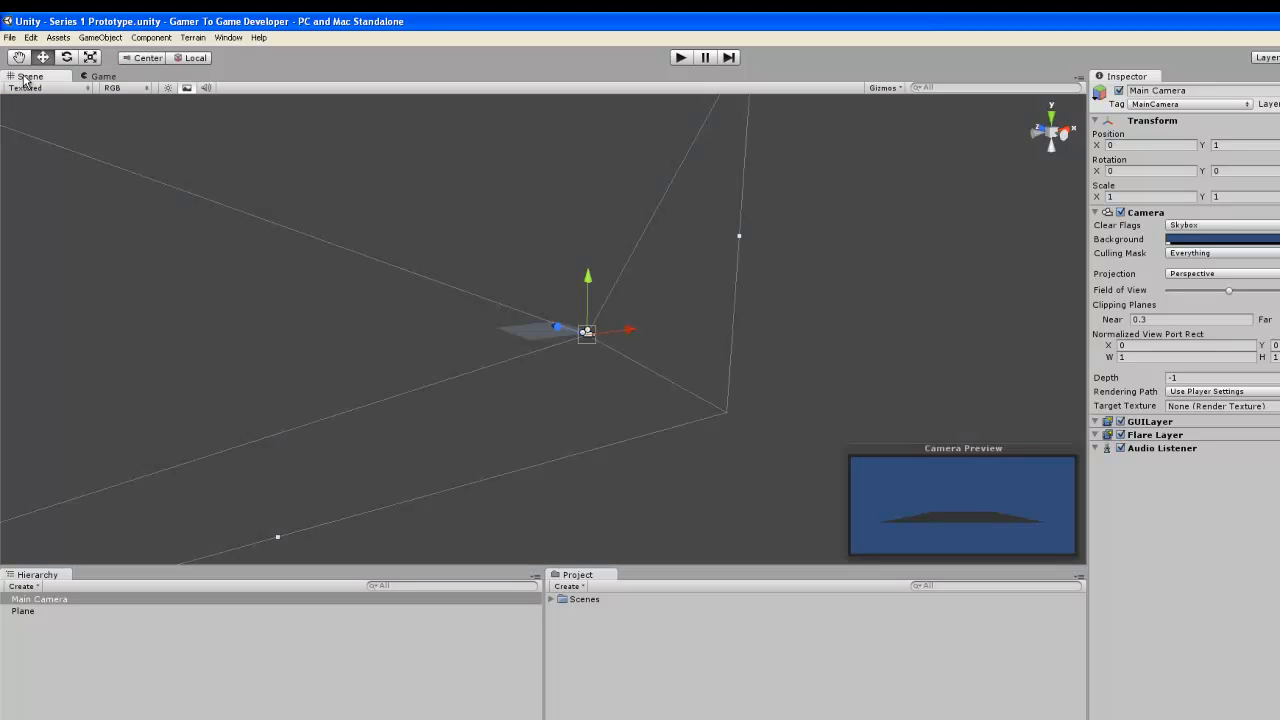
# Step: Select the plane, frame it in the Scene view, and examine it at closer and farther distances
pyautogui.click(537, 341)
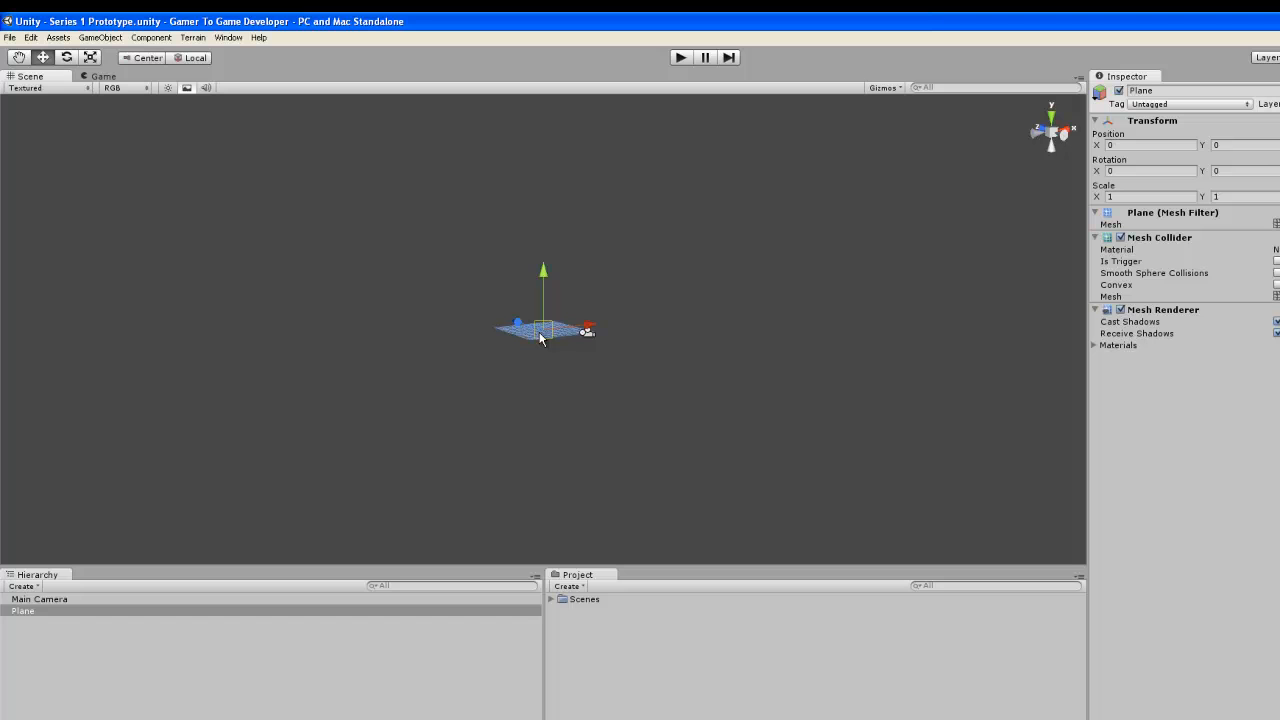
pyautogui.doubleClick(22, 612)
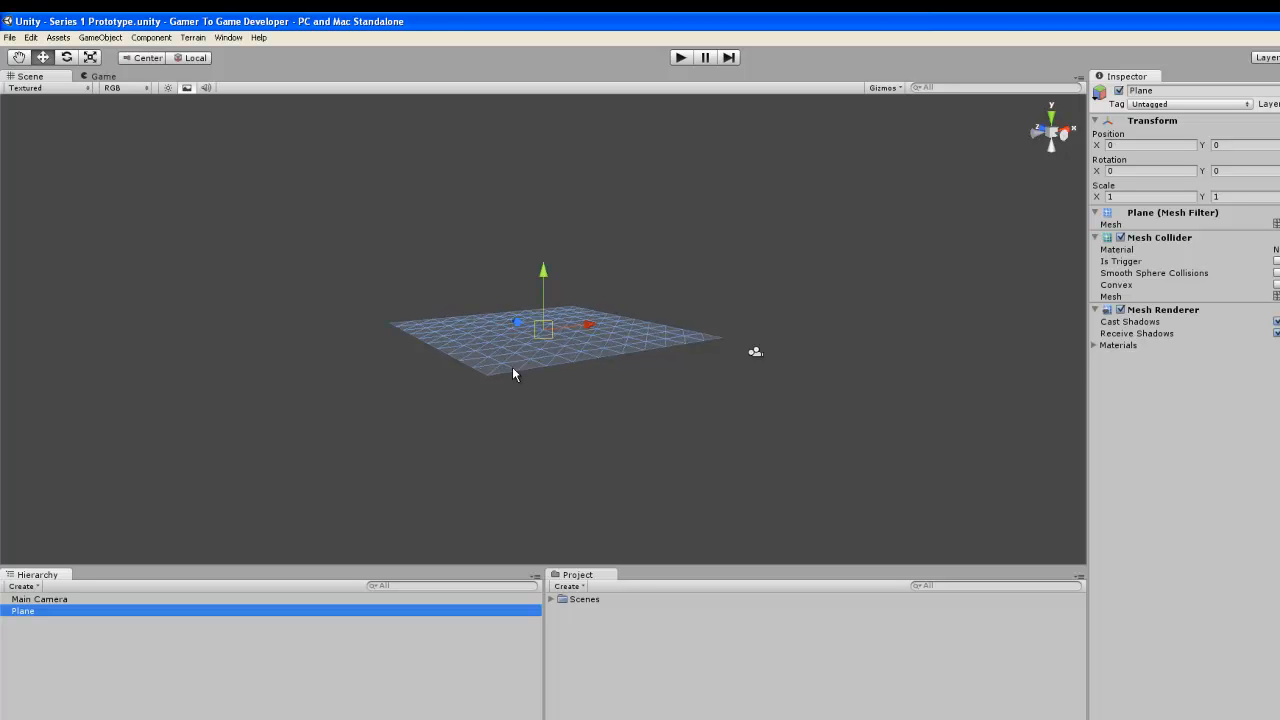
pyautogui.scroll(5, 518, 372)
pyautogui.scroll(-4, 520, 374)
pyautogui.scroll(4, 519, 376)
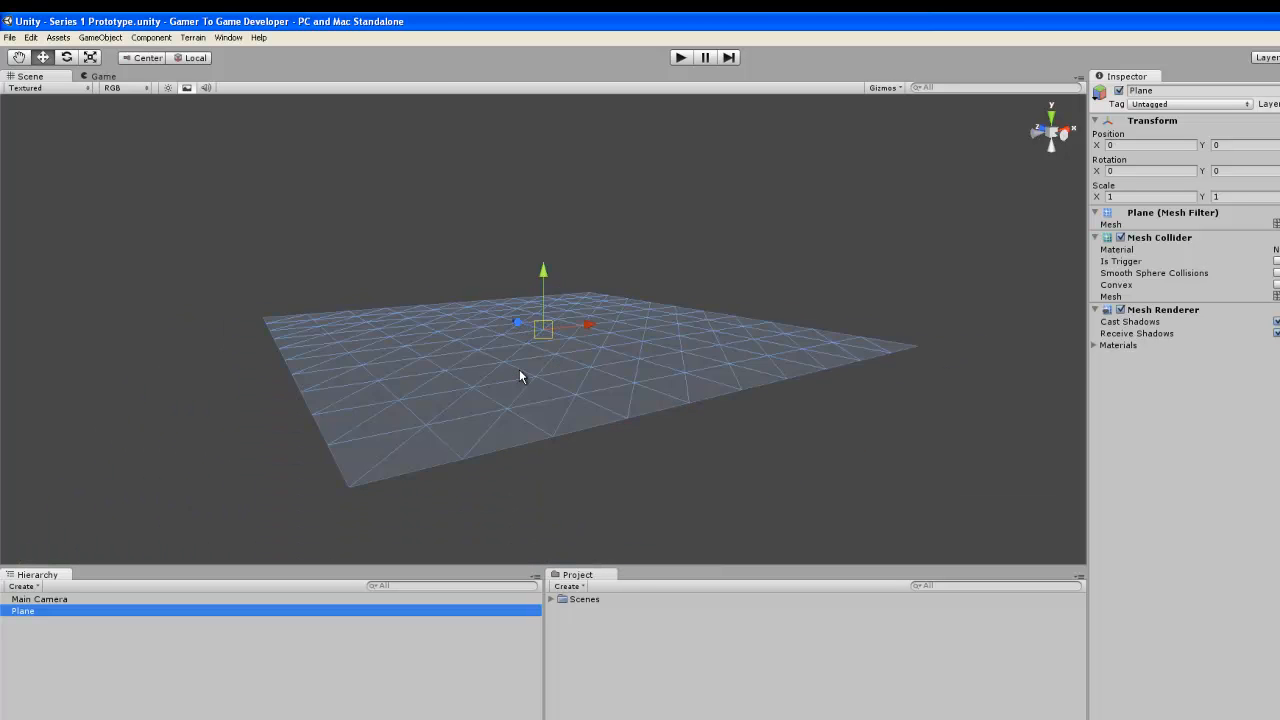
pyautogui.scroll(-2, 519, 376)
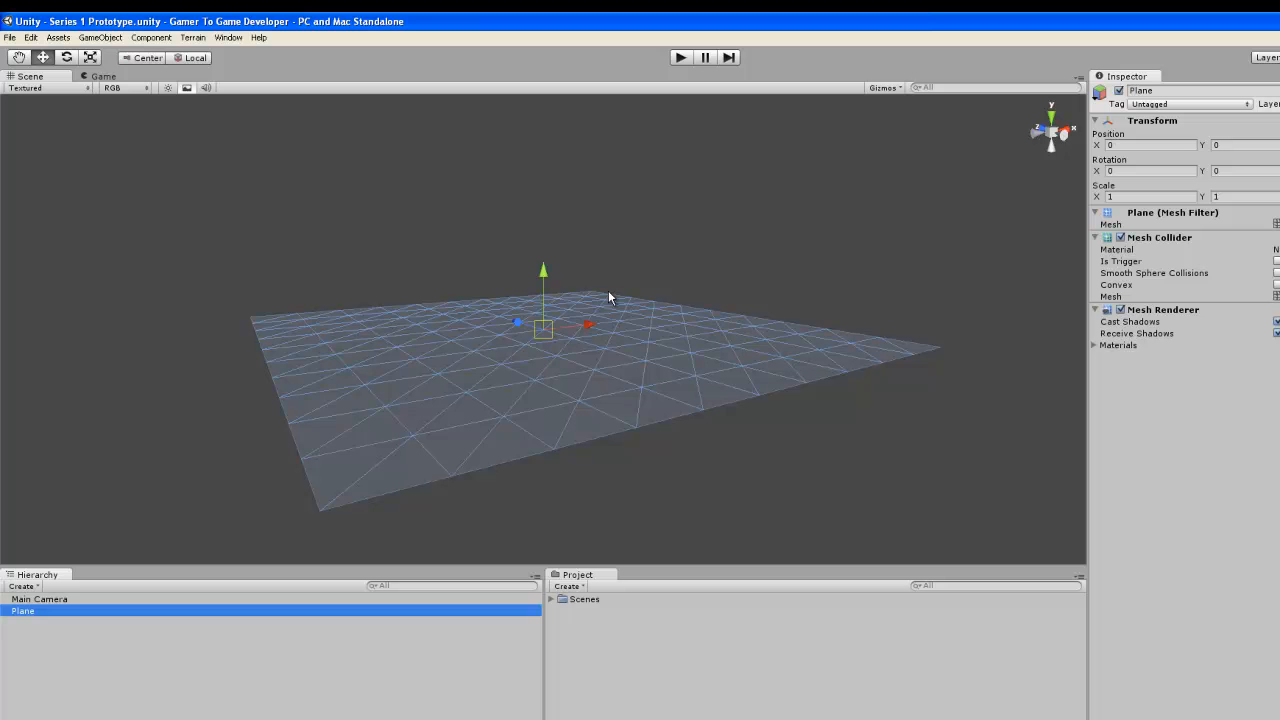
# Step: Fly around the plane in the Scene view, moving forward, back, sideways, up and down while looking around
pyautogui.moveTo(588, 320)
pyautogui.mouseDown(button='right')
pyautogui.moveTo(605, 324)
pyautogui.moveTo(537, 280)
pyautogui.moveTo(531, 220)
pyautogui.moveTo(658, 208)
pyautogui.moveTo(700, 329)
pyautogui.moveTo(586, 337)
pyautogui.moveTo(583, 320)
pyautogui.mouseUp(button='right')
pyautogui.press('w')
pyautogui.press('a')
pyautogui.press('s')
pyautogui.press('d')
pyautogui.press('a')
pyautogui.press('w')
pyautogui.moveTo(583, 319); pyautogui.dragTo(602, 314, button='right')
pyautogui.press('d')
pyautogui.press('s')
pyautogui.press('a')
pyautogui.press('w')
pyautogui.press('d')
pyautogui.press('s')
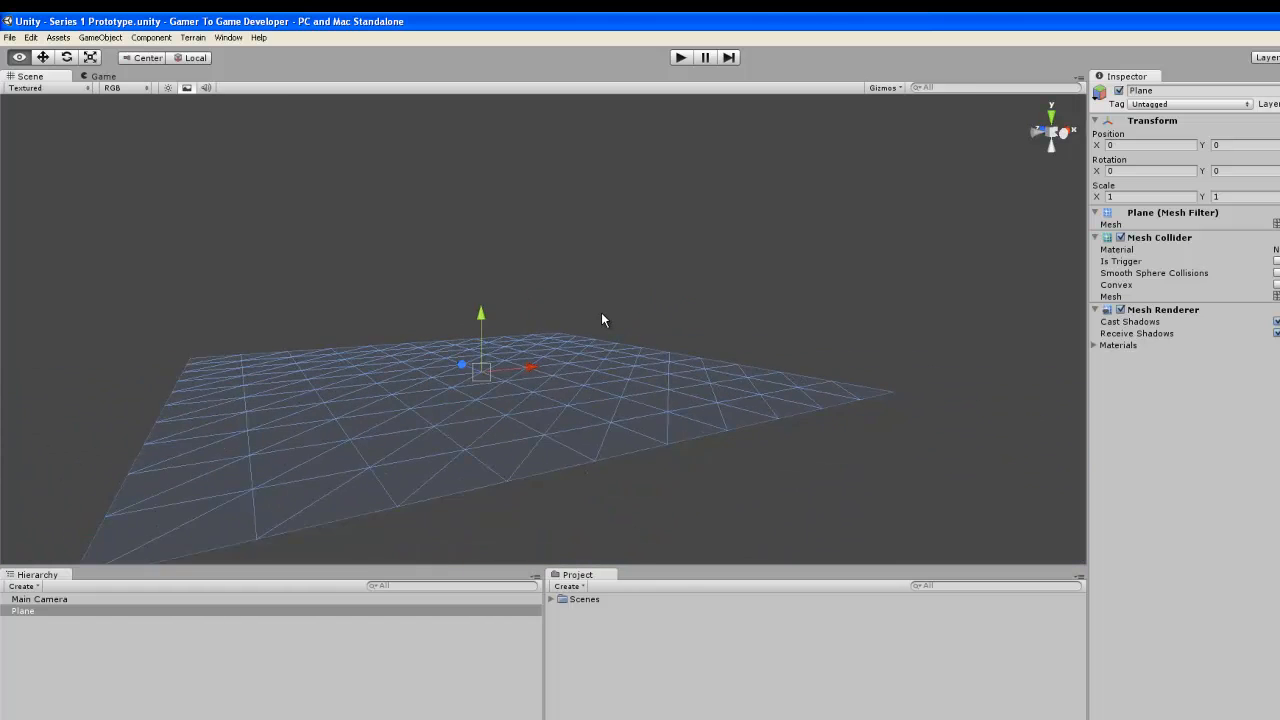
pyautogui.press('a')
pyautogui.press('e')
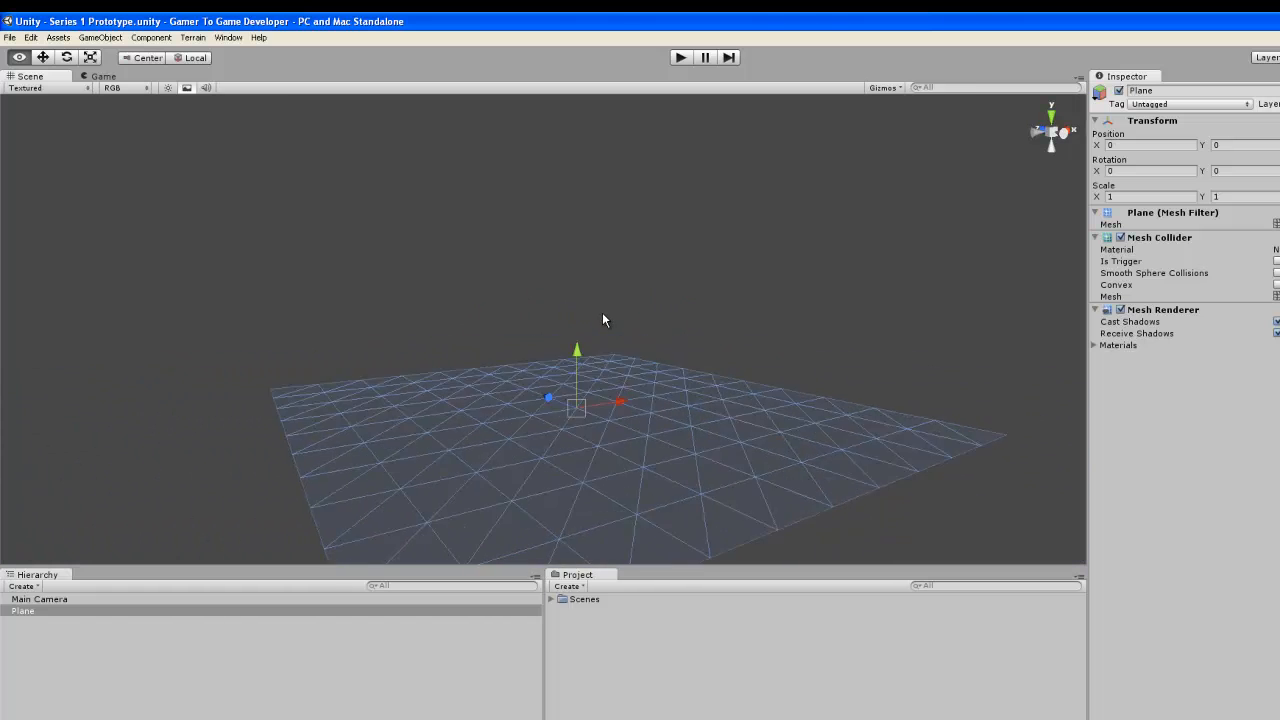
pyautogui.press('q')
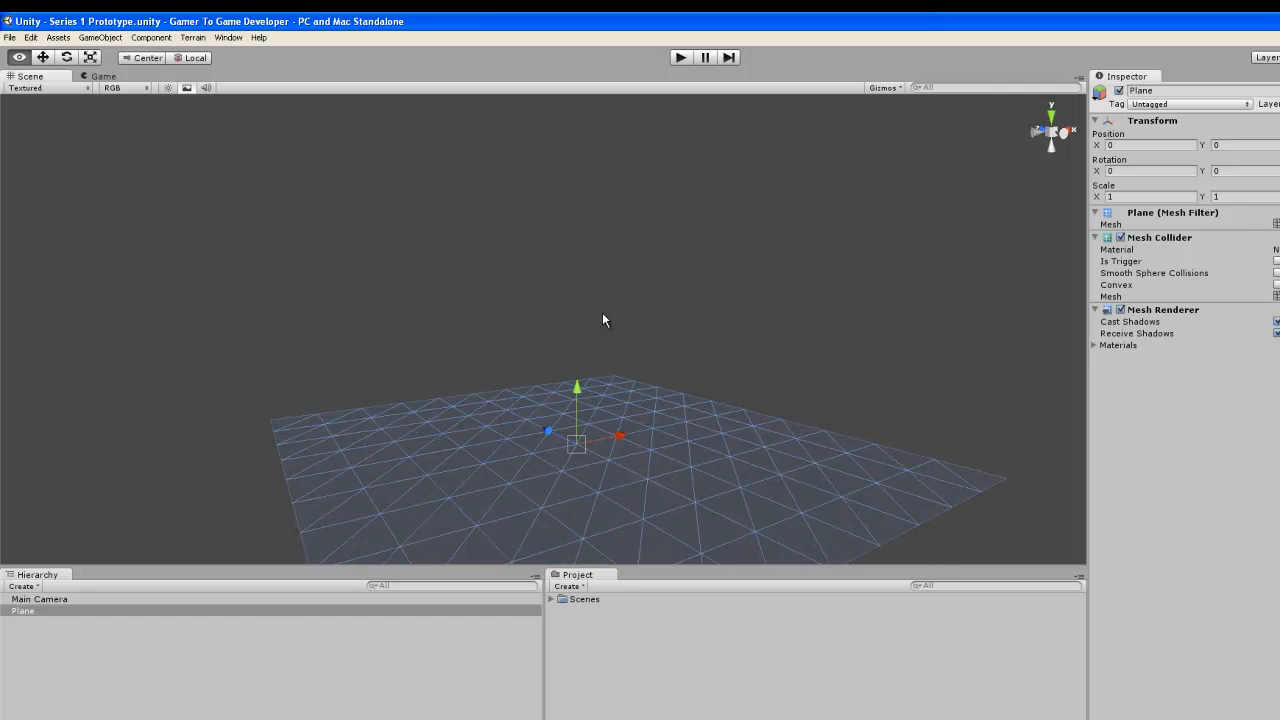
pyautogui.press('e')
pyautogui.moveTo(602, 313); pyautogui.dragTo(603, 313, button='right')
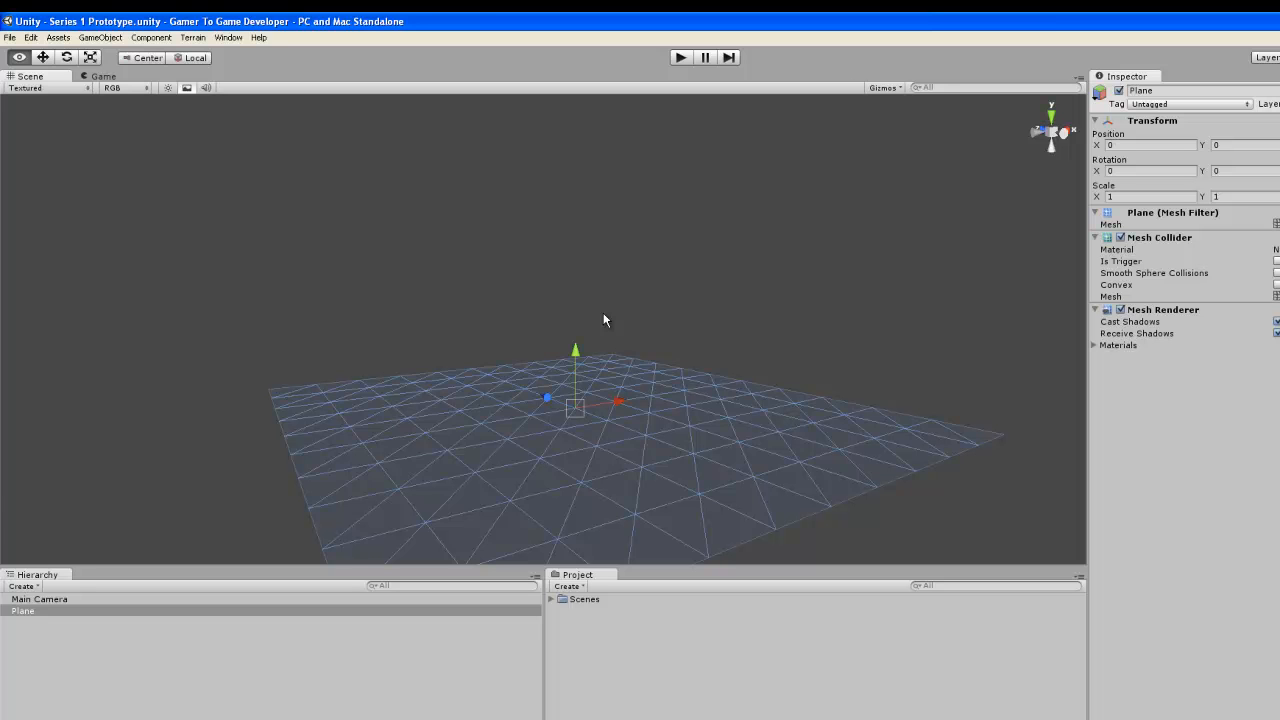
pyautogui.press('d')
pyautogui.press('a')
pyautogui.press('d')
pyautogui.press('a')
pyautogui.press('d')
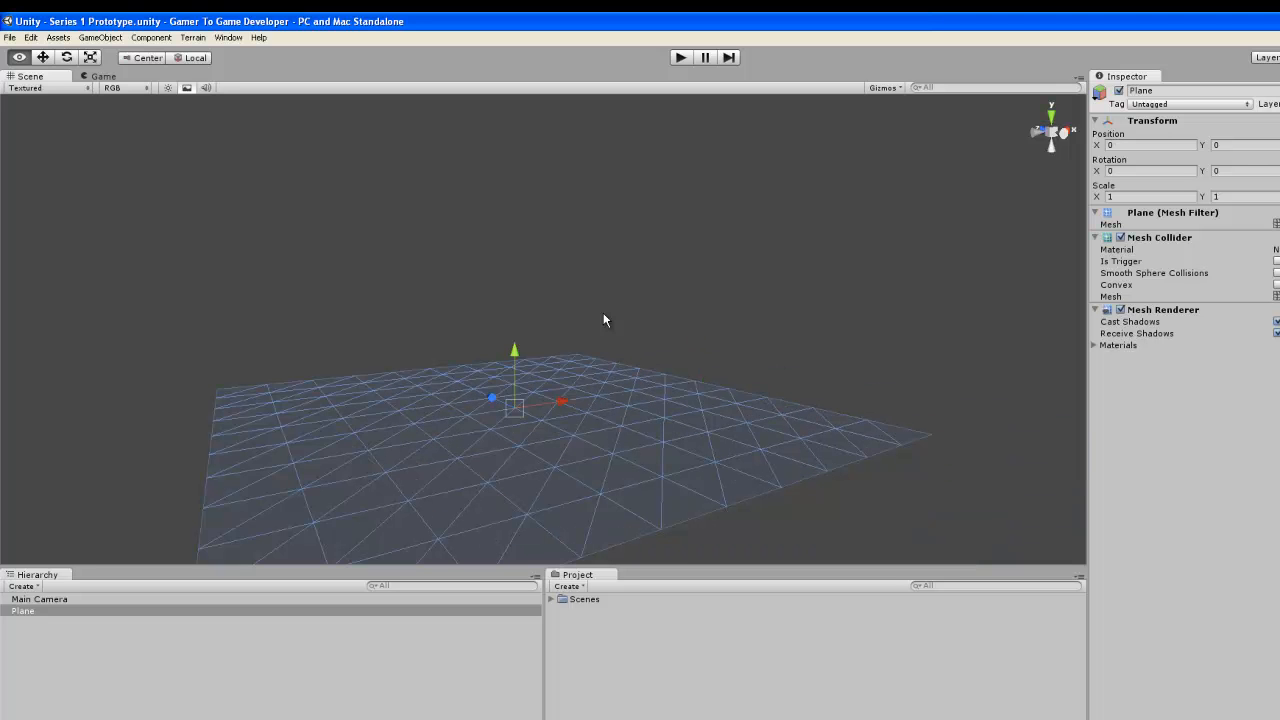
pyautogui.moveTo(604, 318); pyautogui.dragTo(573, 310, button='right')
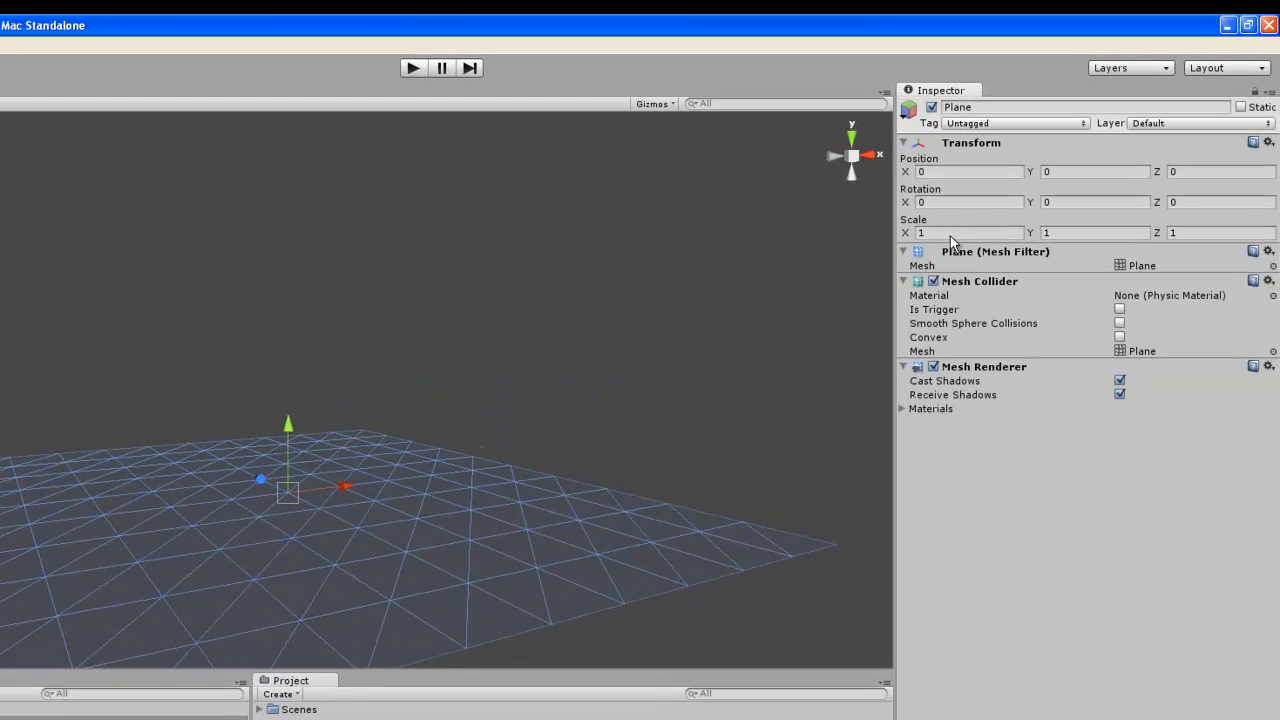
# Step: Set the plane's X and Z scale to 100
pyautogui.click(950, 233)
pyautogui.write('100')
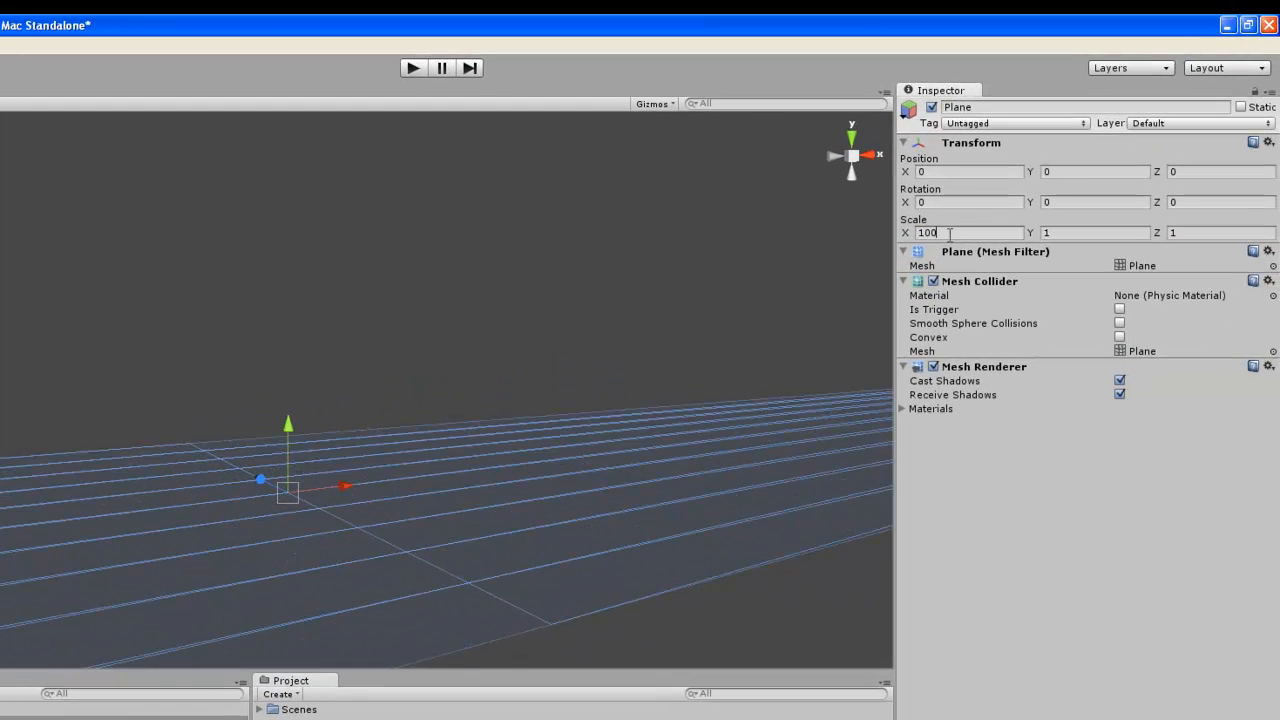
pyautogui.press('Tab')
pyautogui.press('Tab')
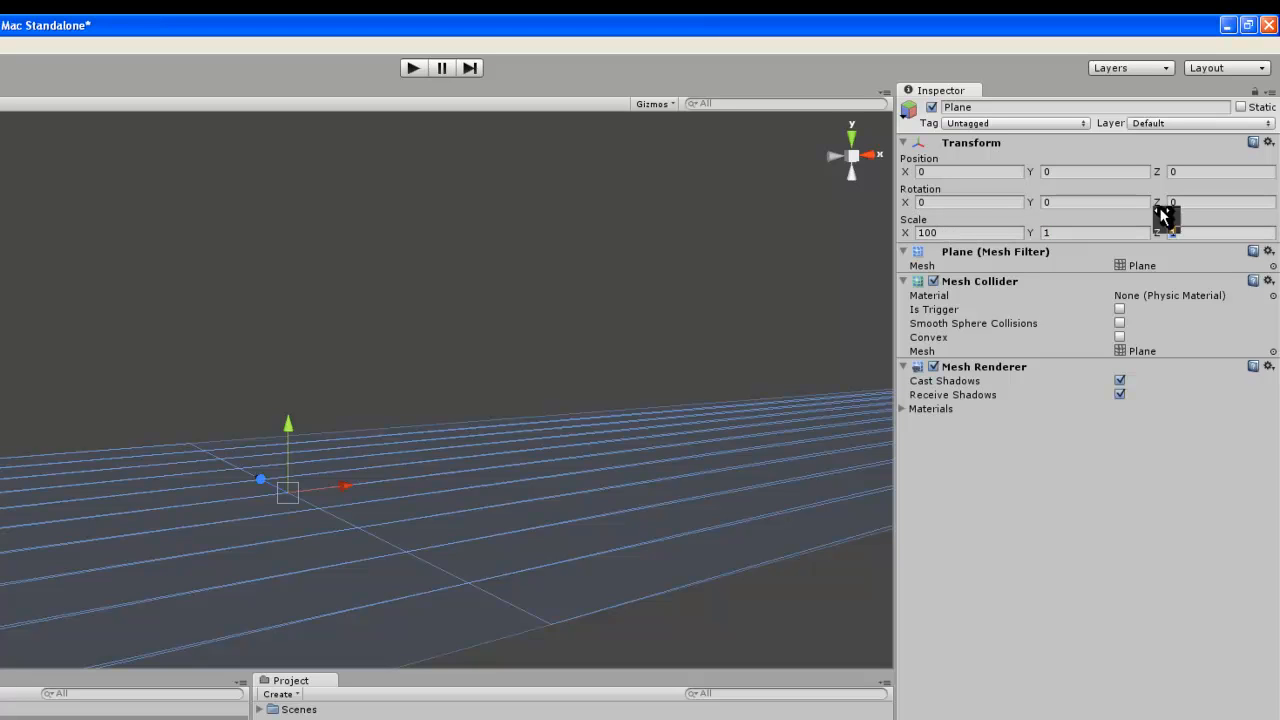
pyautogui.write('100')
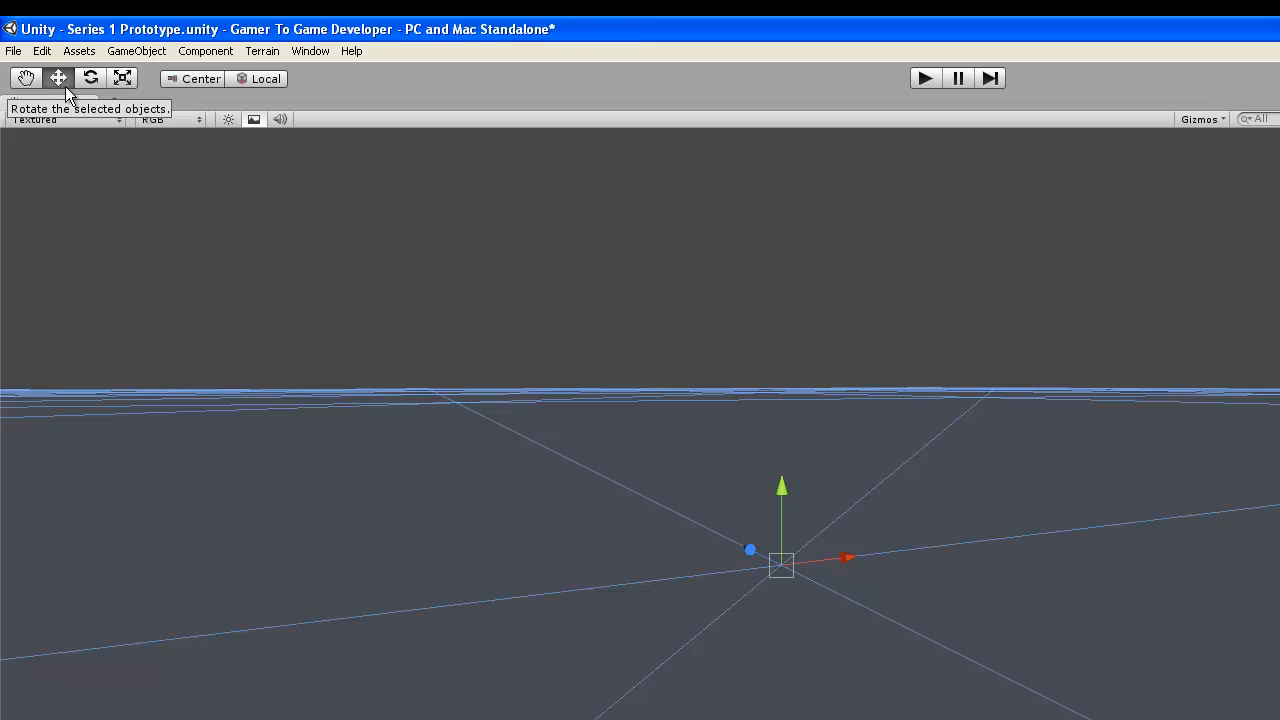
# Step: Activate the Scale tool, frame the enlarged plane, and check it in the Game view before returning to the Scene view
pyautogui.click(121, 79)
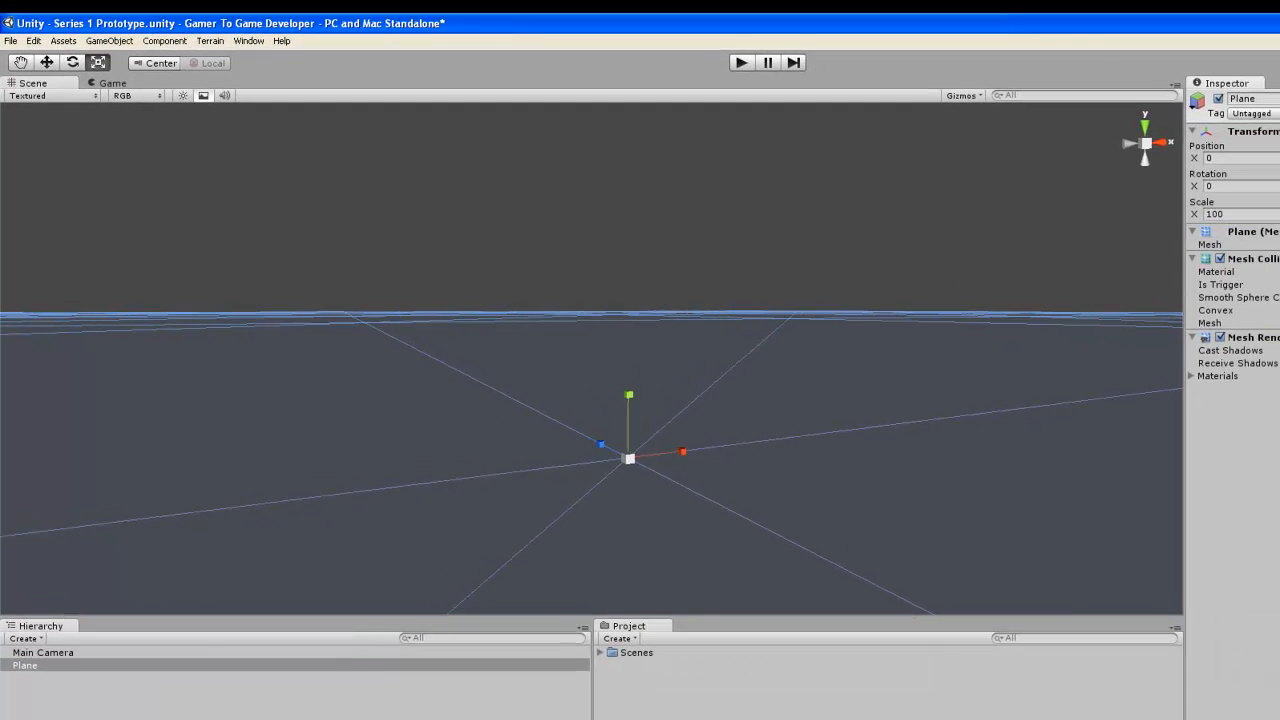
pyautogui.doubleClick(24, 665)
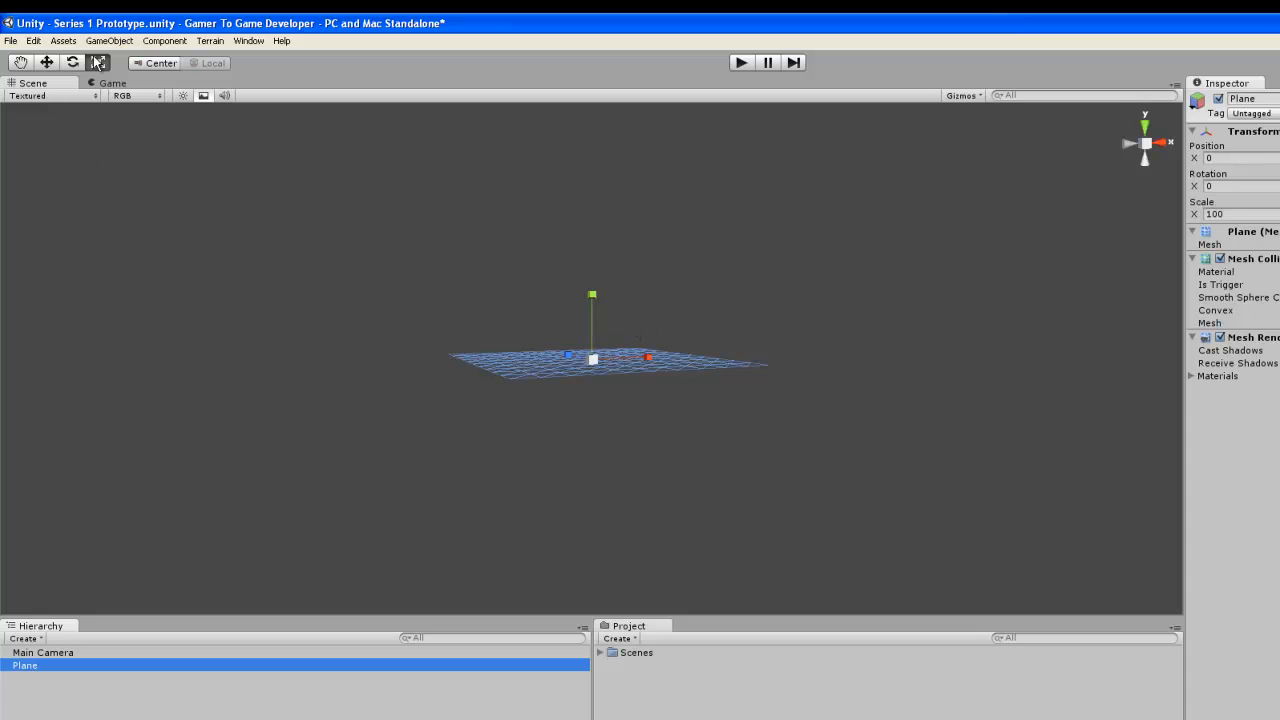
pyautogui.click(112, 83)
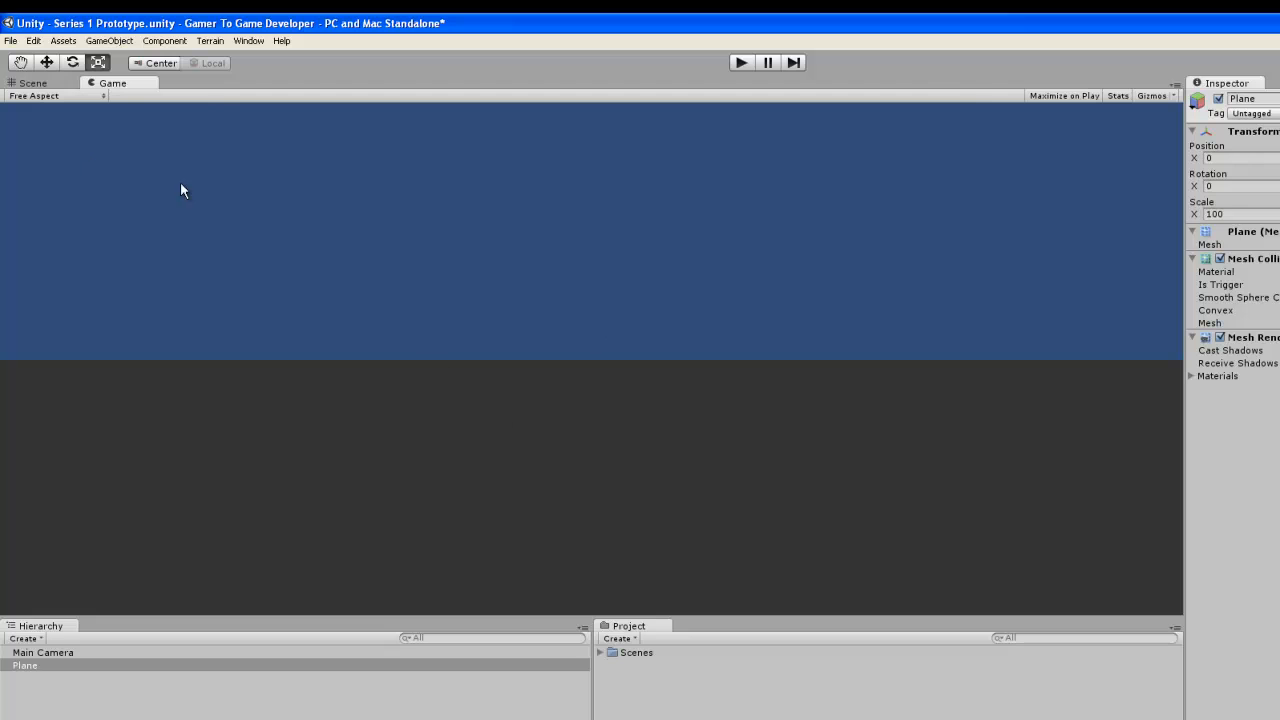
pyautogui.click(46, 85)
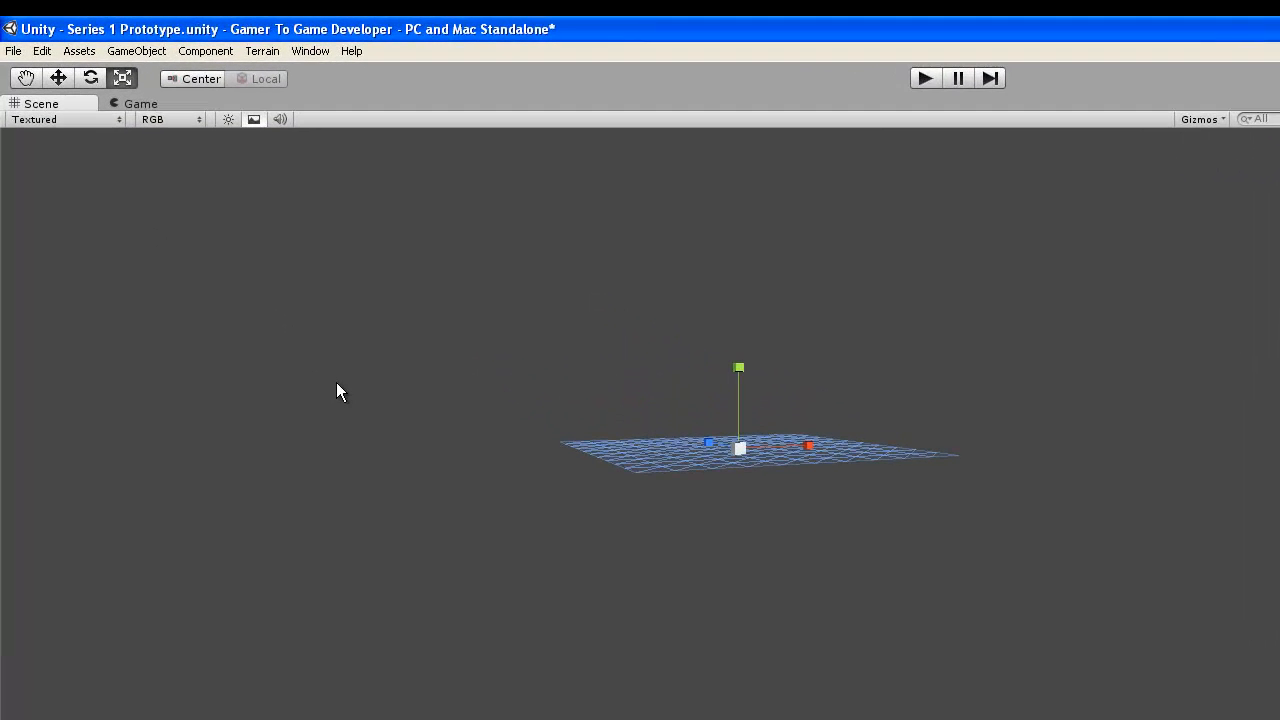
# Step: Add a directional light to the scene and view it over the plane
pyautogui.click(156, 55)
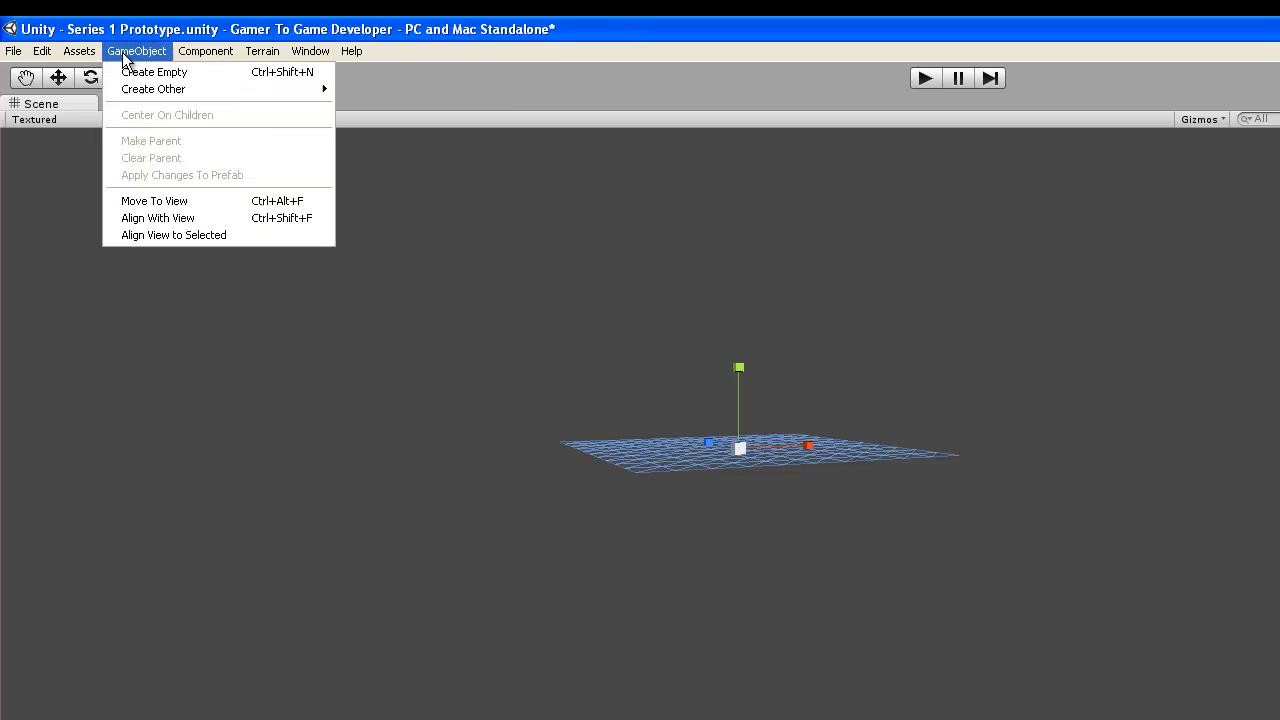
pyautogui.moveTo(140, 90)
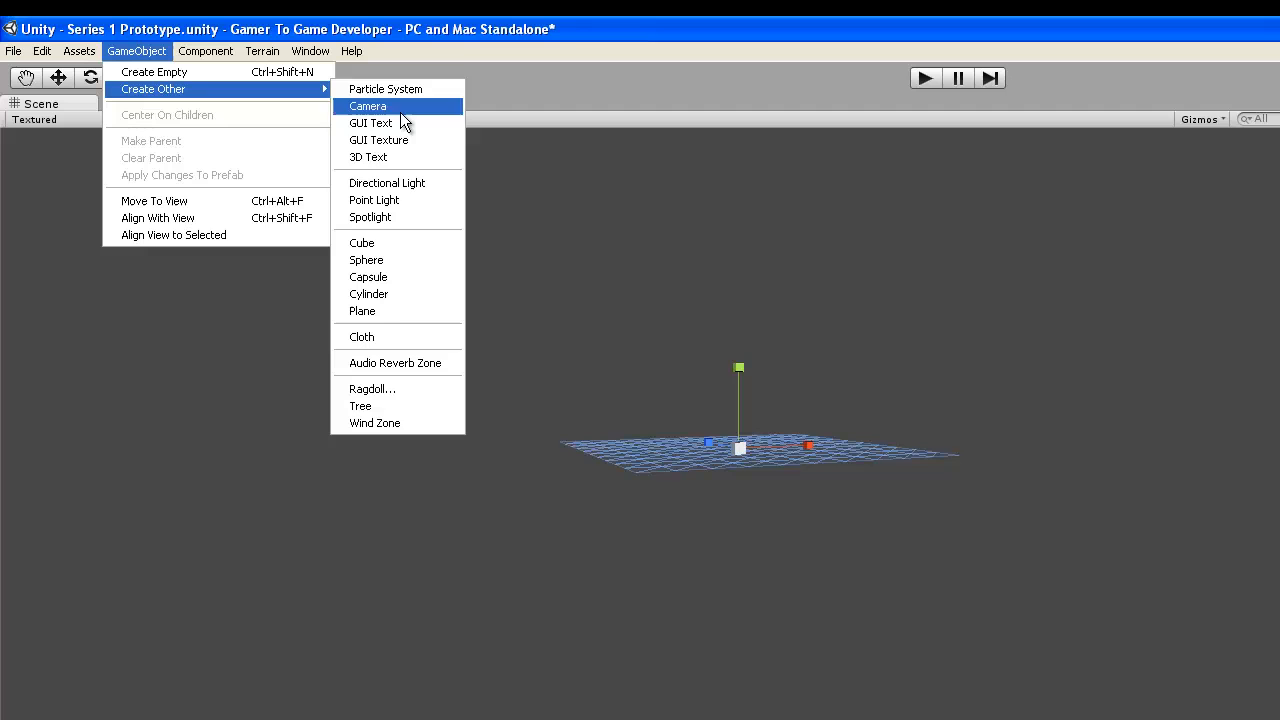
pyautogui.click(399, 185)
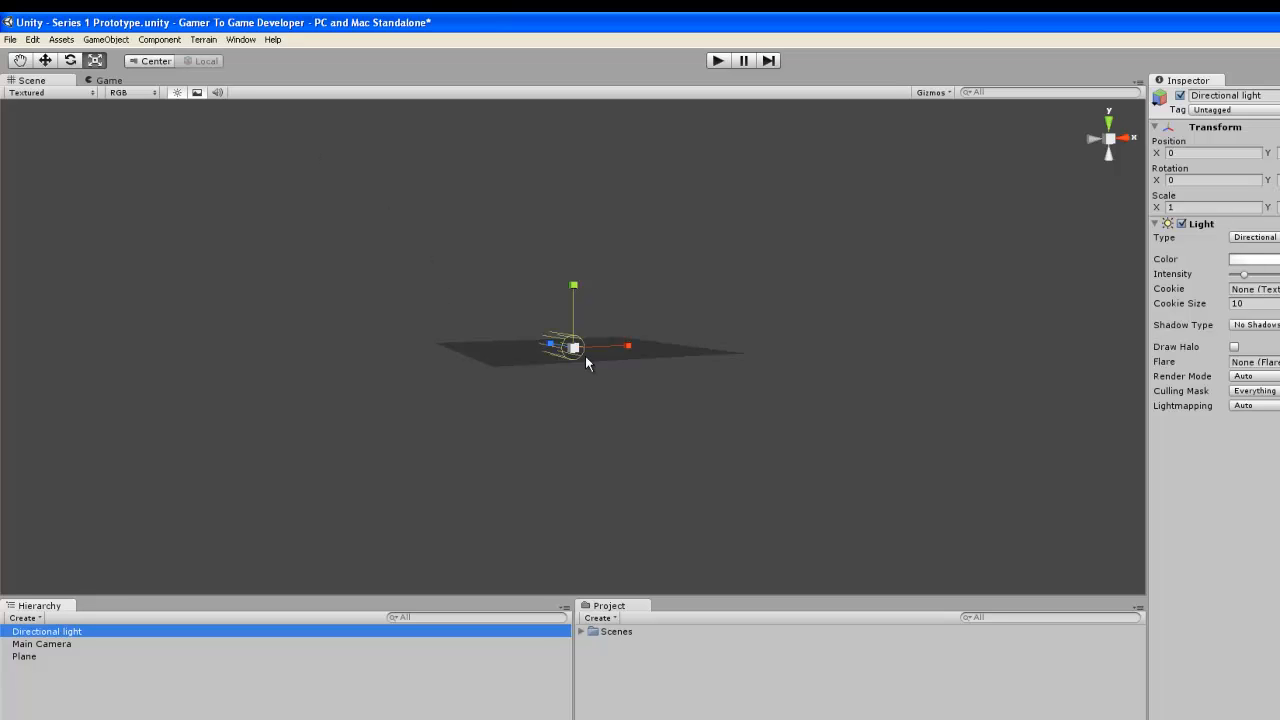
pyautogui.scroll(5, 570, 349)
pyautogui.scroll(-1, 596, 368)
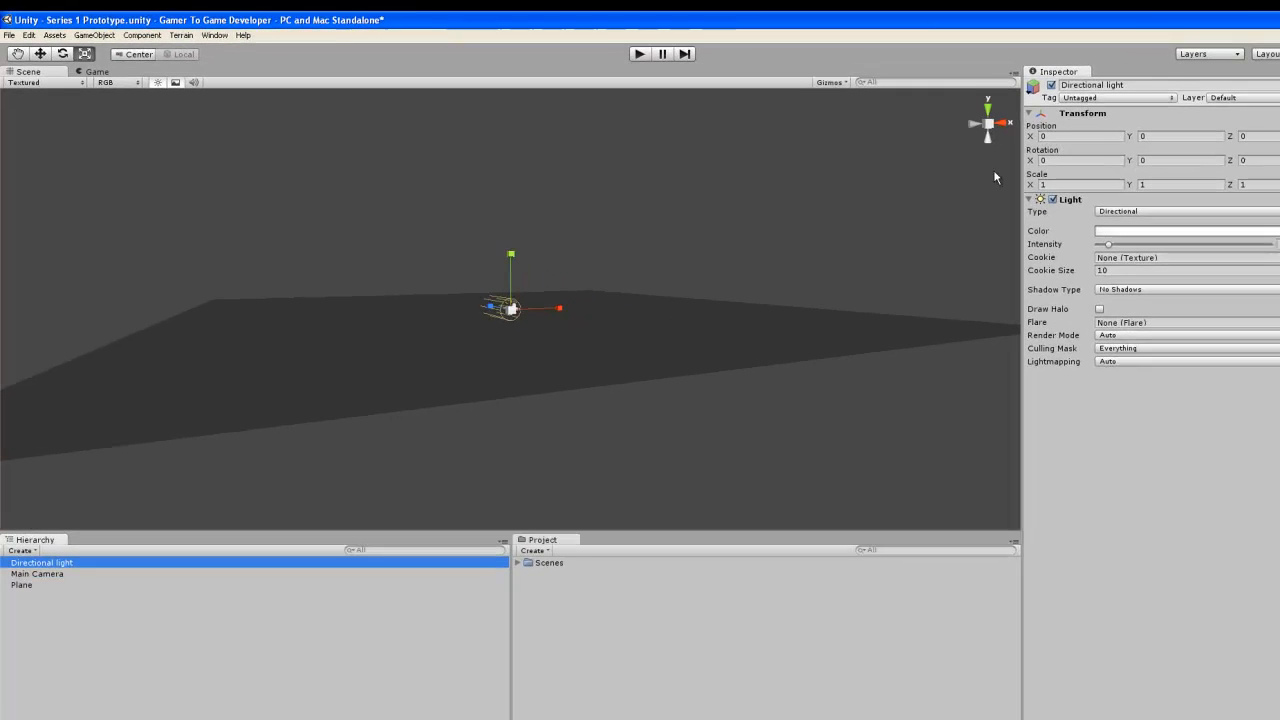
# Step: Activate the Move tool and set the directional light's X rotation to 75
pyautogui.click(40, 54)
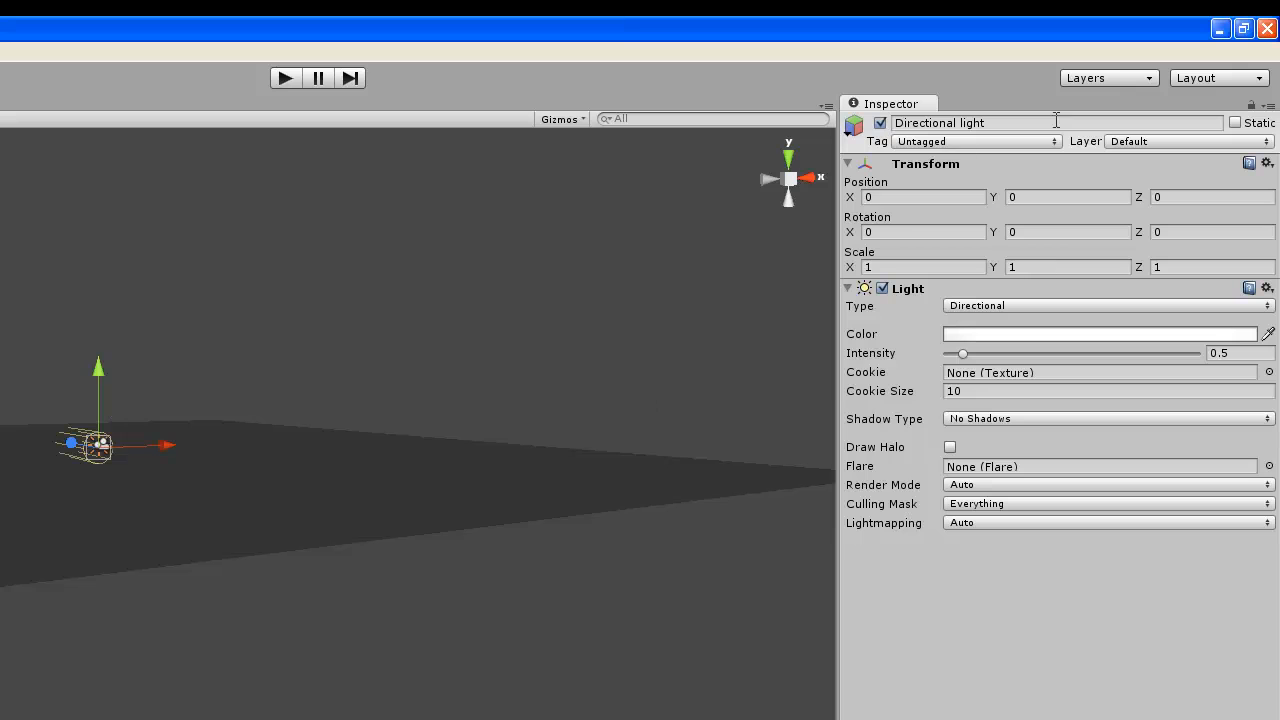
pyautogui.click(904, 231)
pyautogui.doubleClick(904, 231)
pyautogui.write('75')
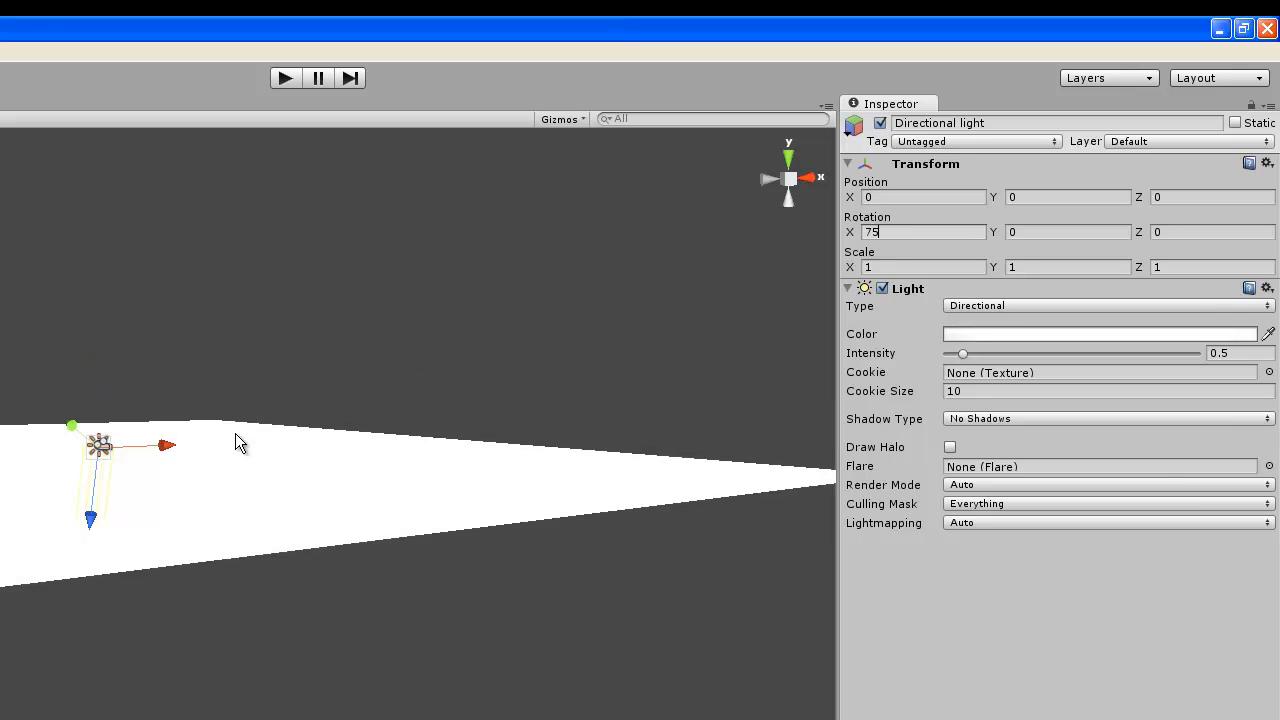
# Step: Set the directional light's intensity to .25
pyautogui.moveTo(0, 491); pyautogui.dragTo(24, 627, button='middle')
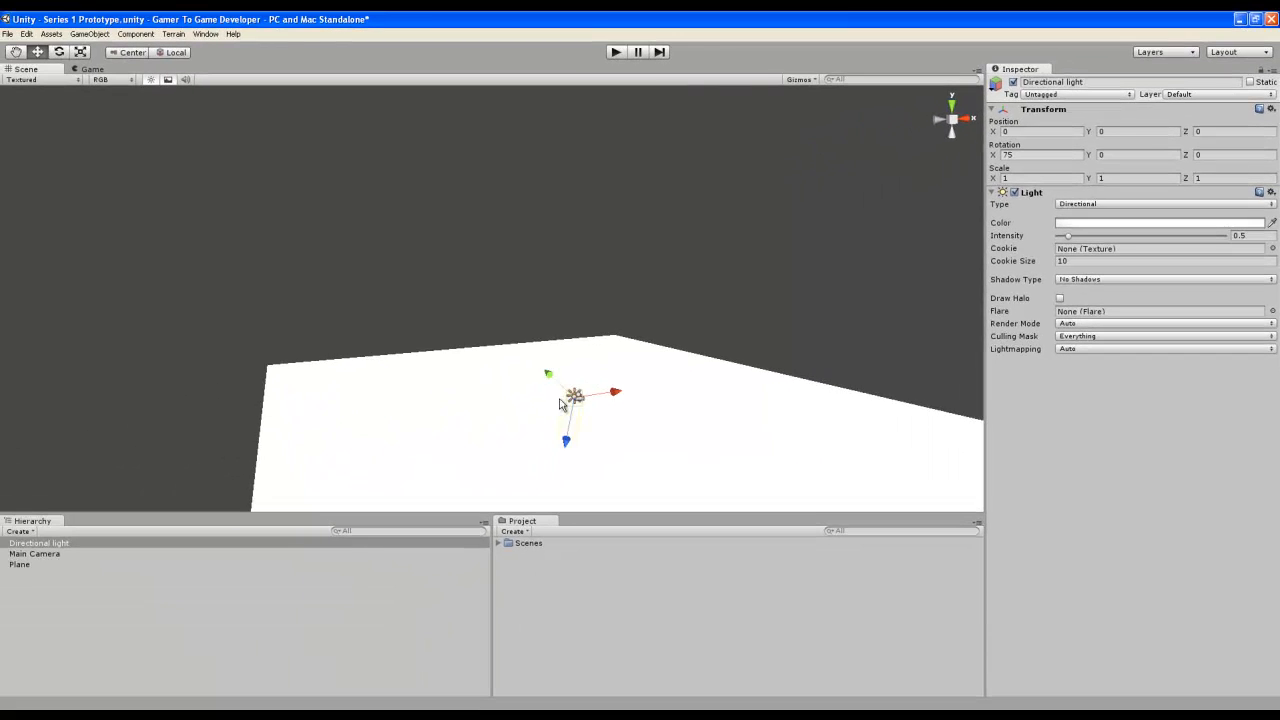
pyautogui.moveTo(560, 400); pyautogui.dragTo(525, 353, button='middle')
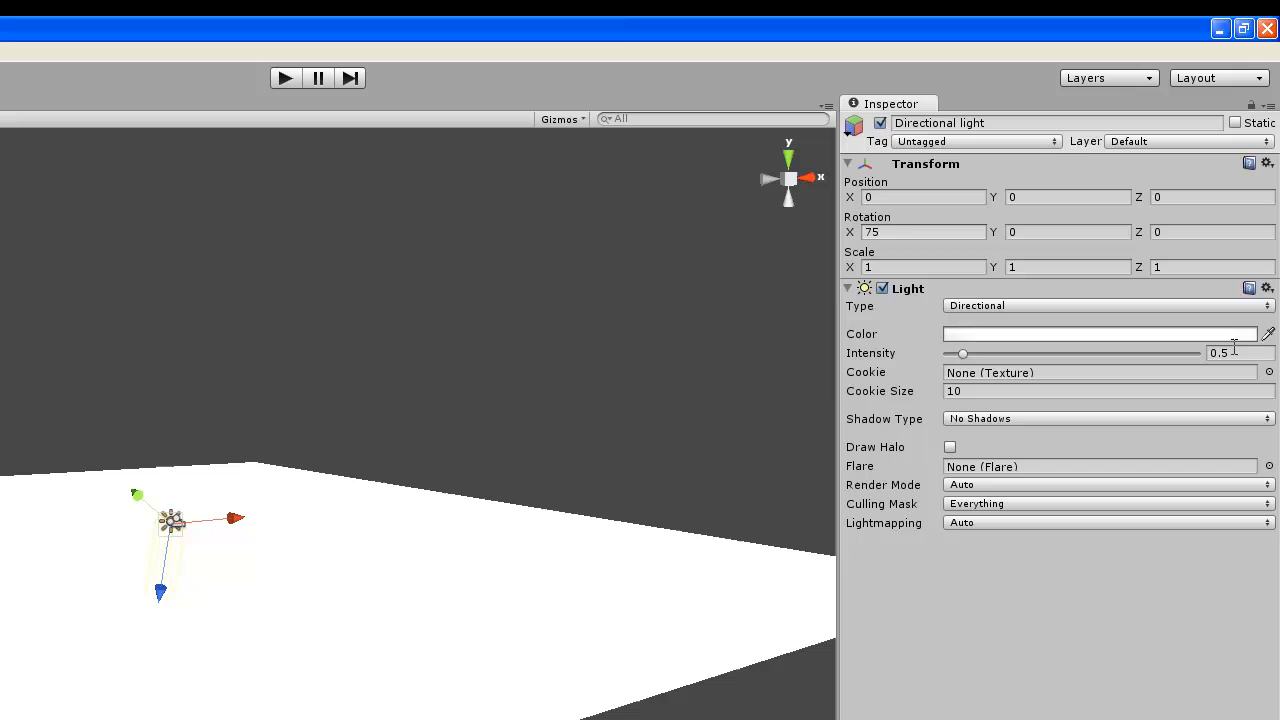
pyautogui.click(1240, 352)
pyautogui.write('.25')
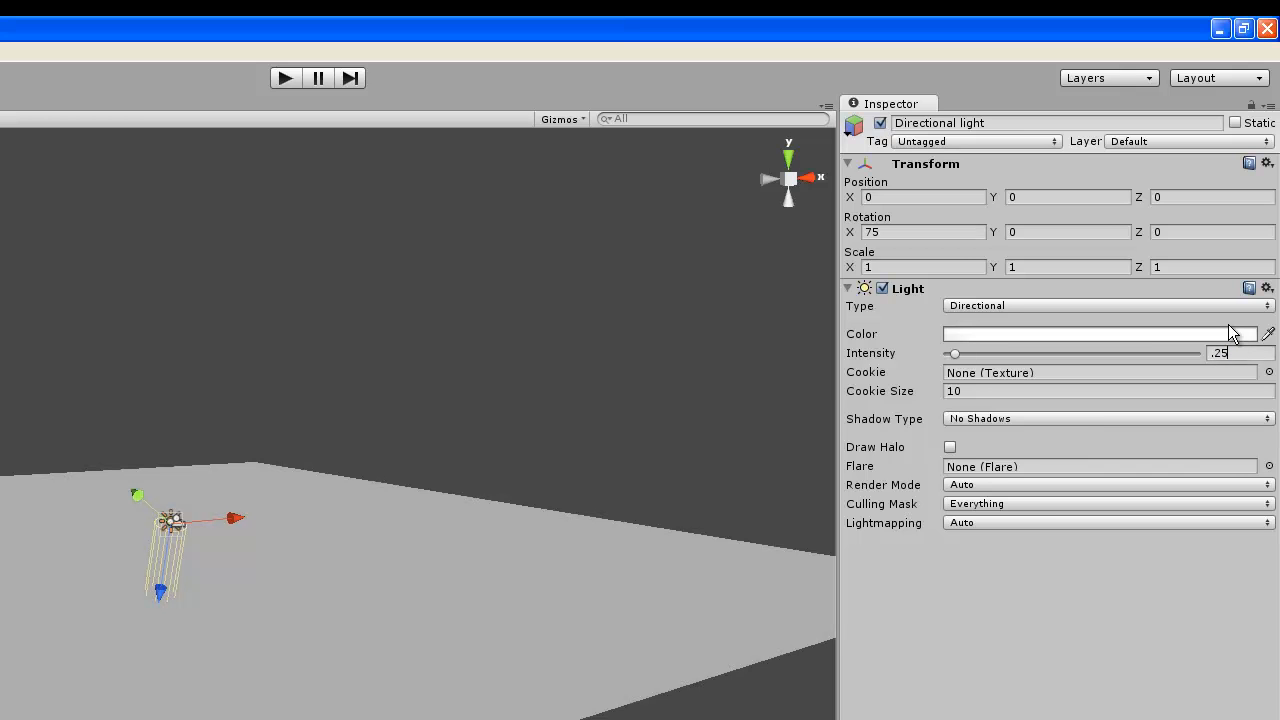
pyautogui.press('Return')
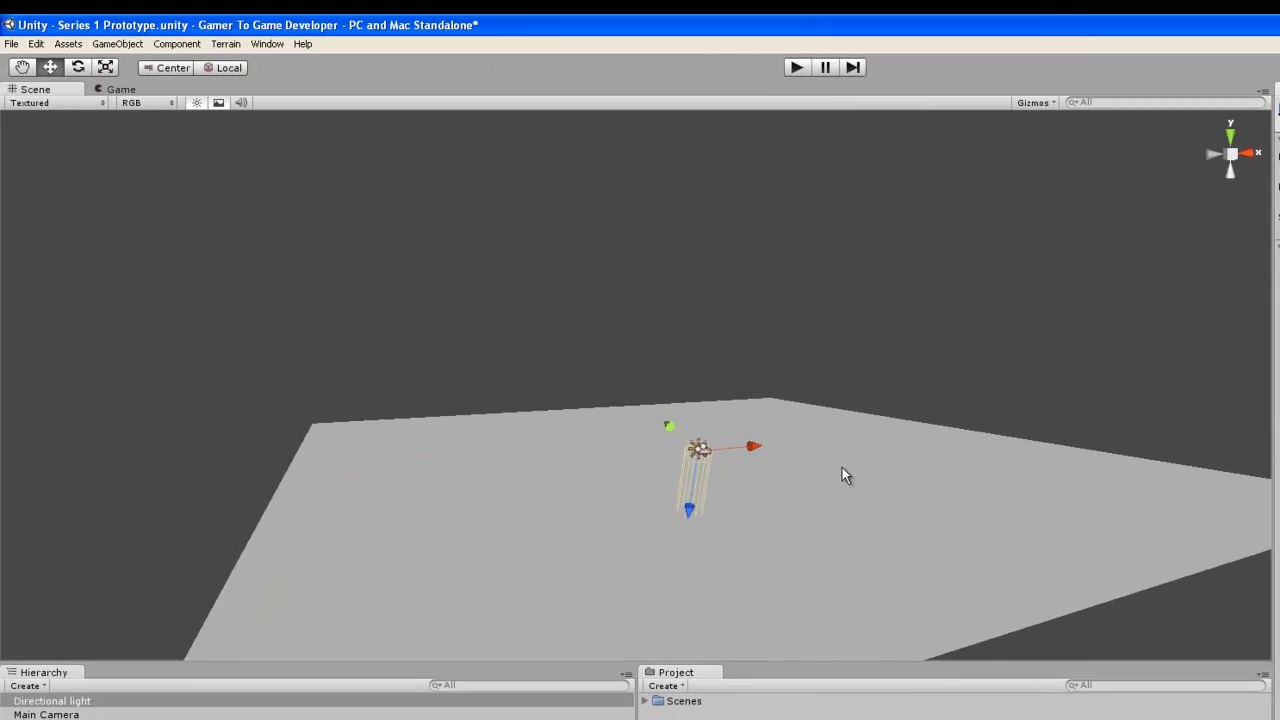
# Step: Set the ambient light to white in the Render Settings and switch to the Game view
pyautogui.click(35, 45)
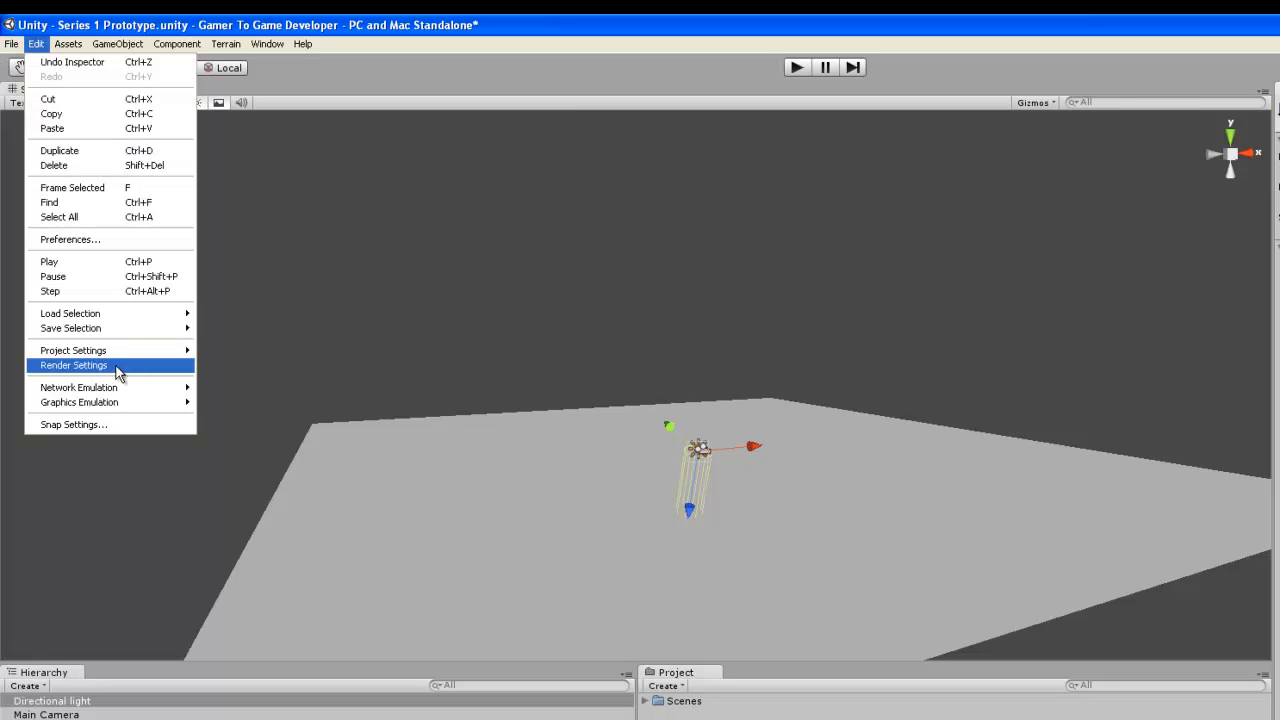
pyautogui.click(117, 366)
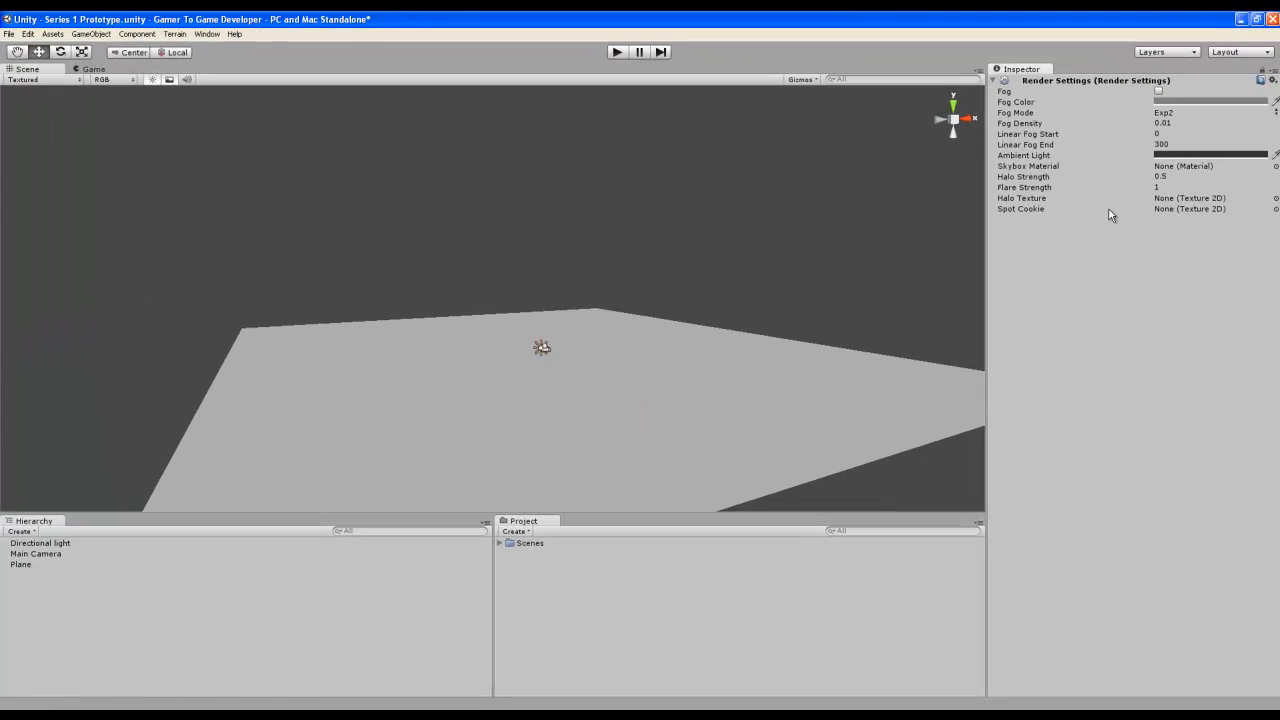
pyautogui.click(1178, 156)
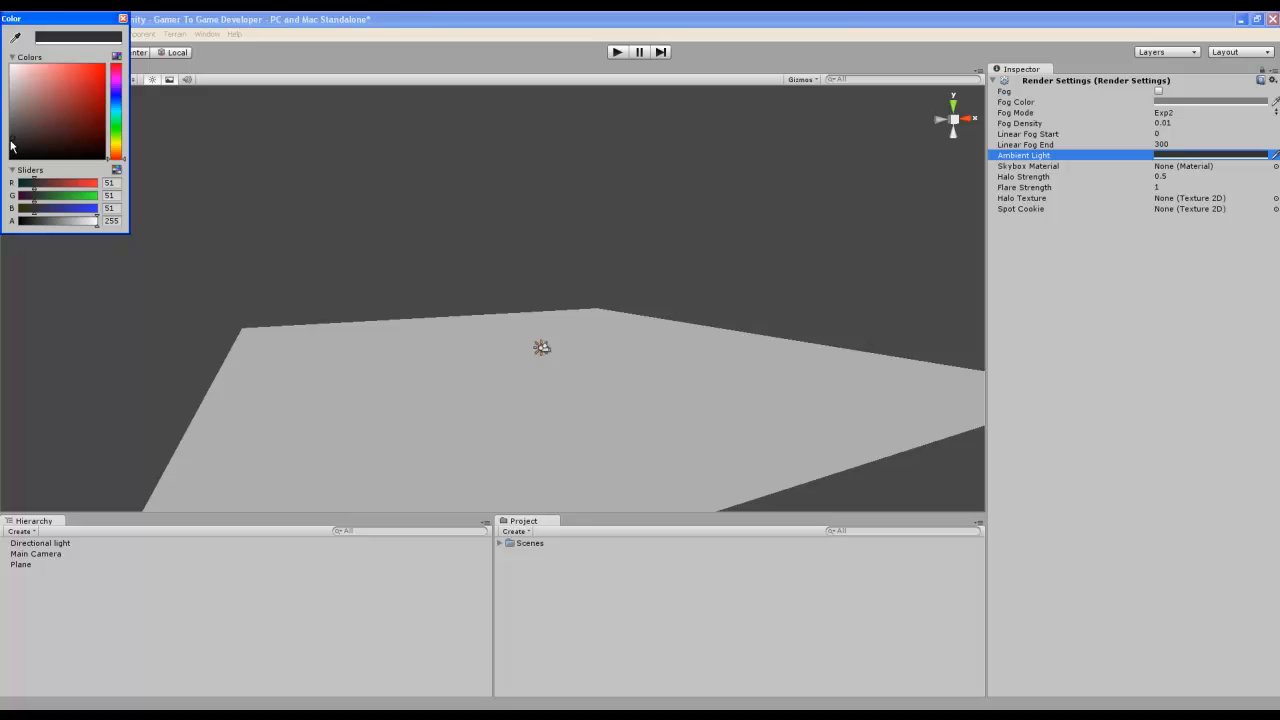
pyautogui.moveTo(13, 150); pyautogui.dragTo(4, 48)
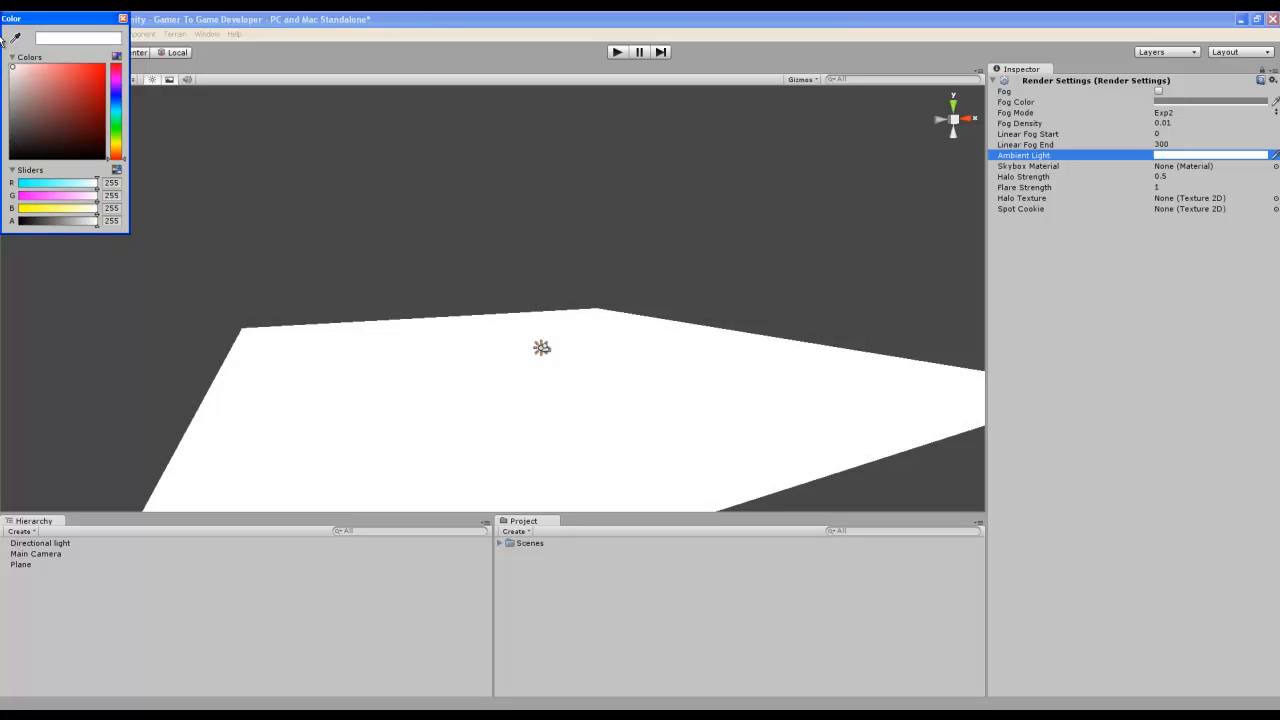
pyautogui.click(123, 19)
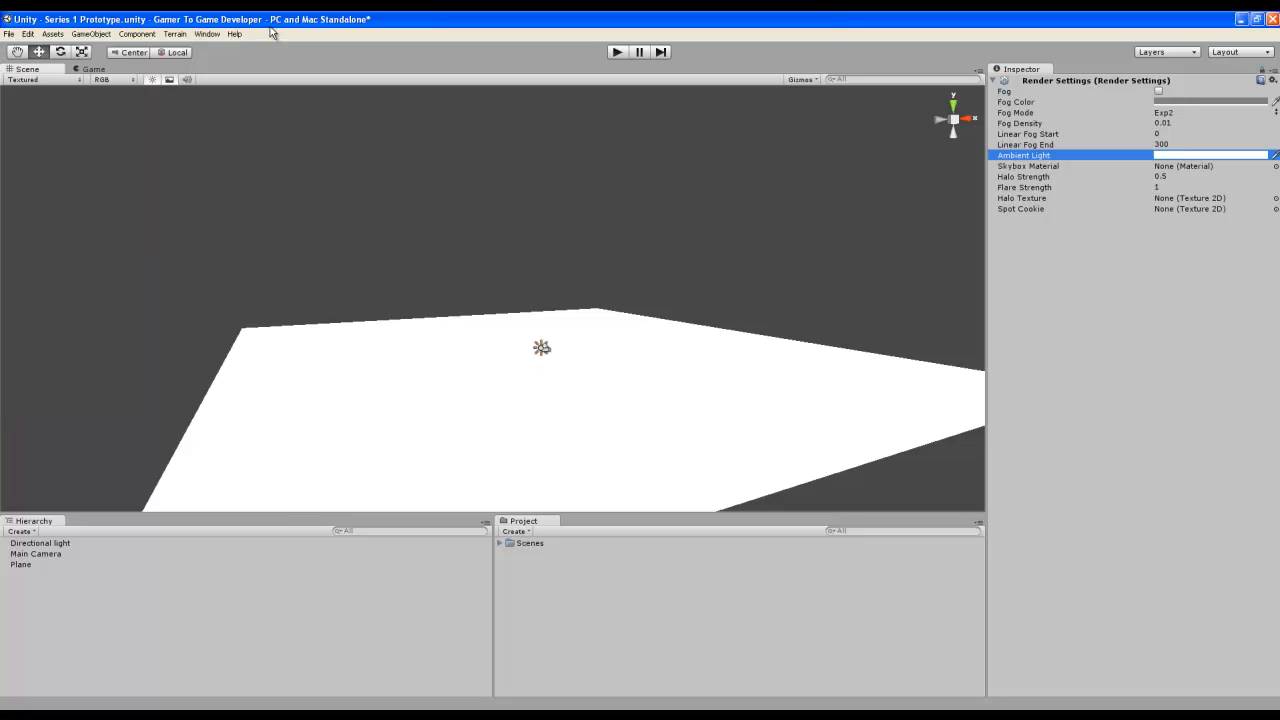
pyautogui.click(90, 69)
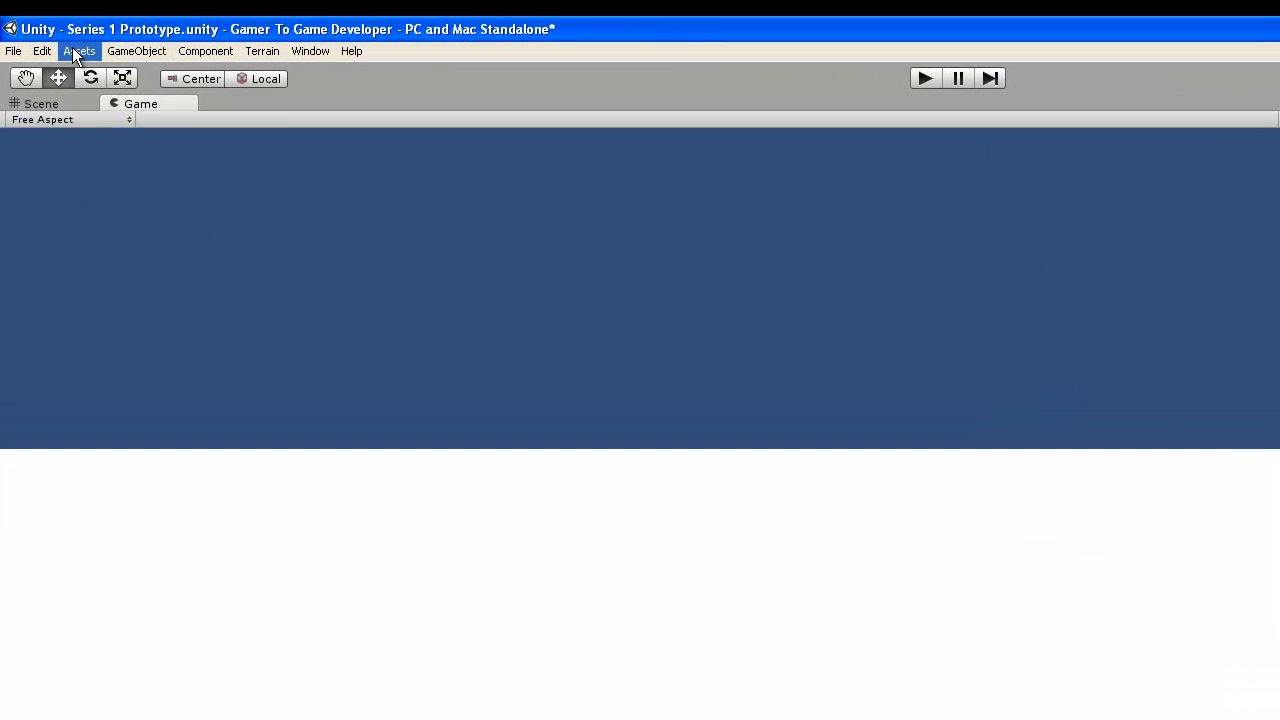
# Step: Import the complete Skyboxes package into the project
pyautogui.click(78, 51)
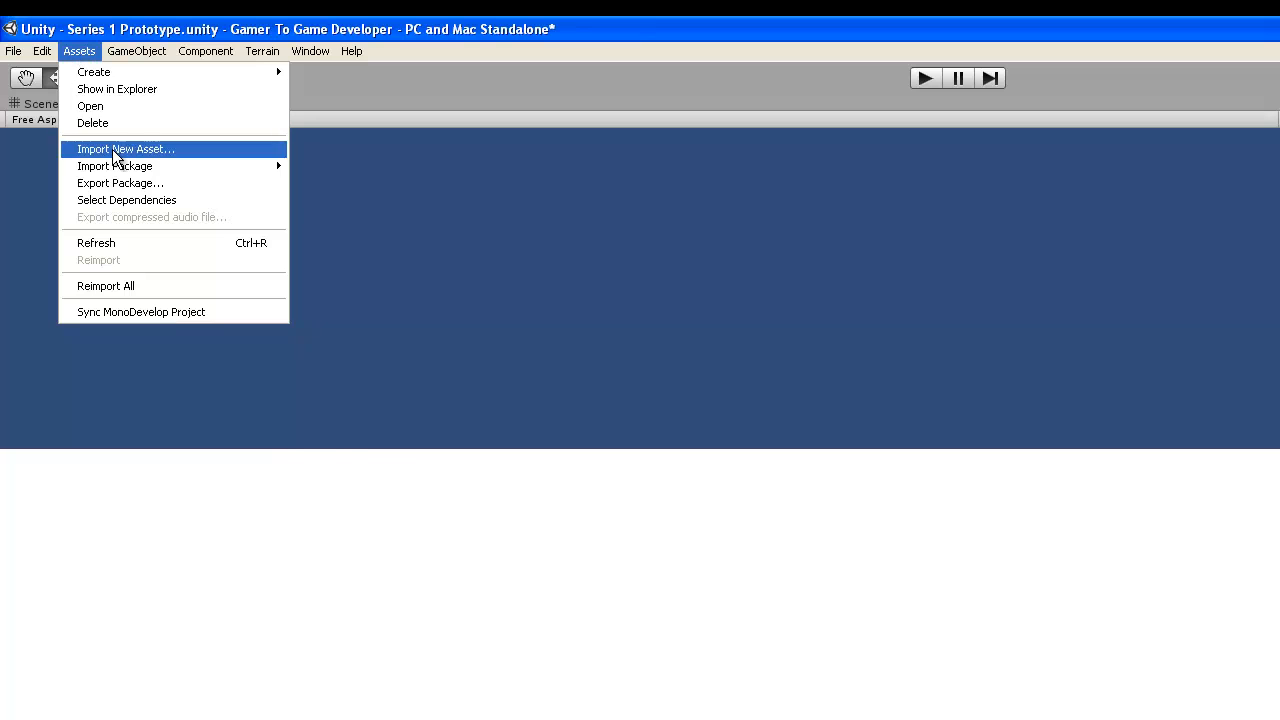
pyautogui.moveTo(117, 170)
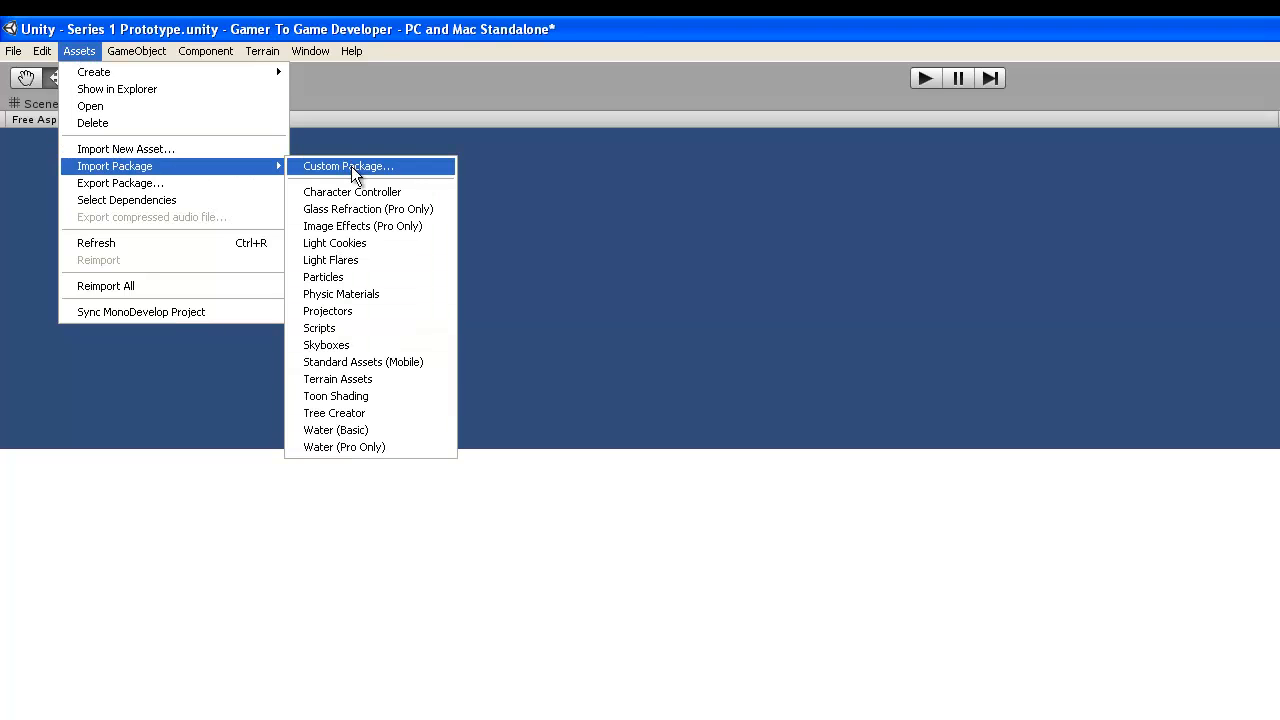
pyautogui.click(335, 345)
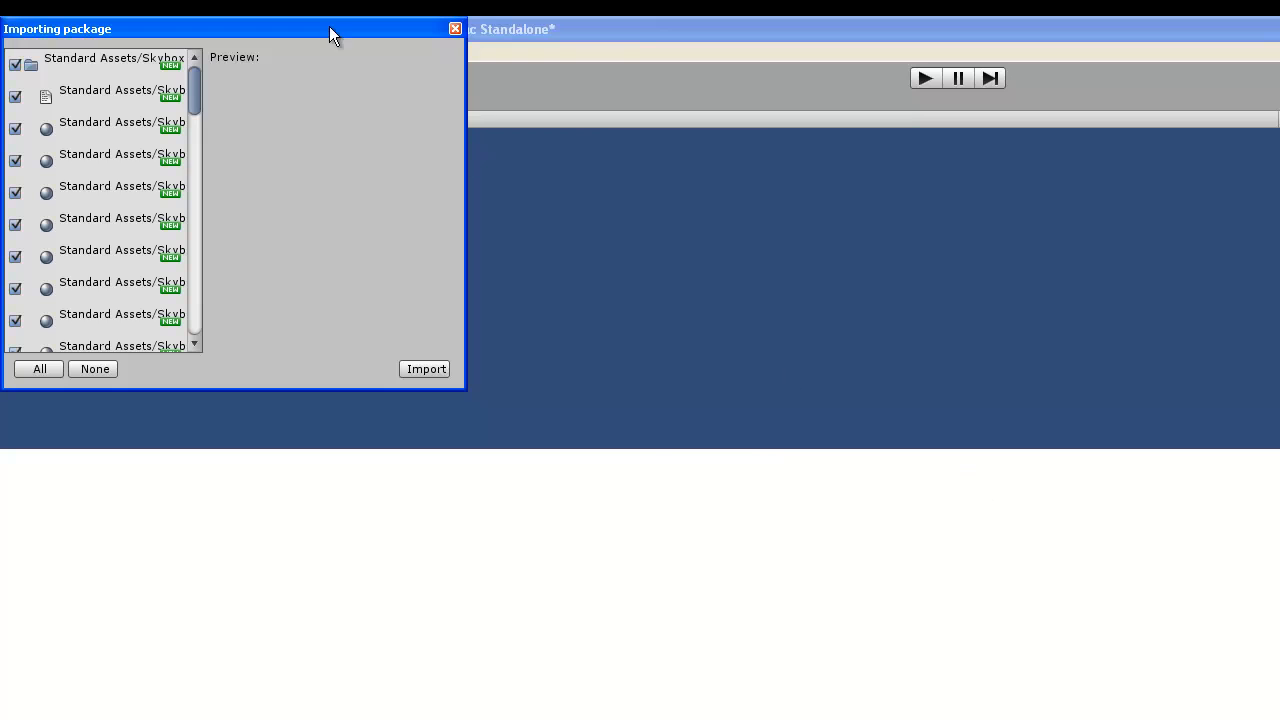
pyautogui.moveTo(330, 33); pyautogui.dragTo(642, 214)
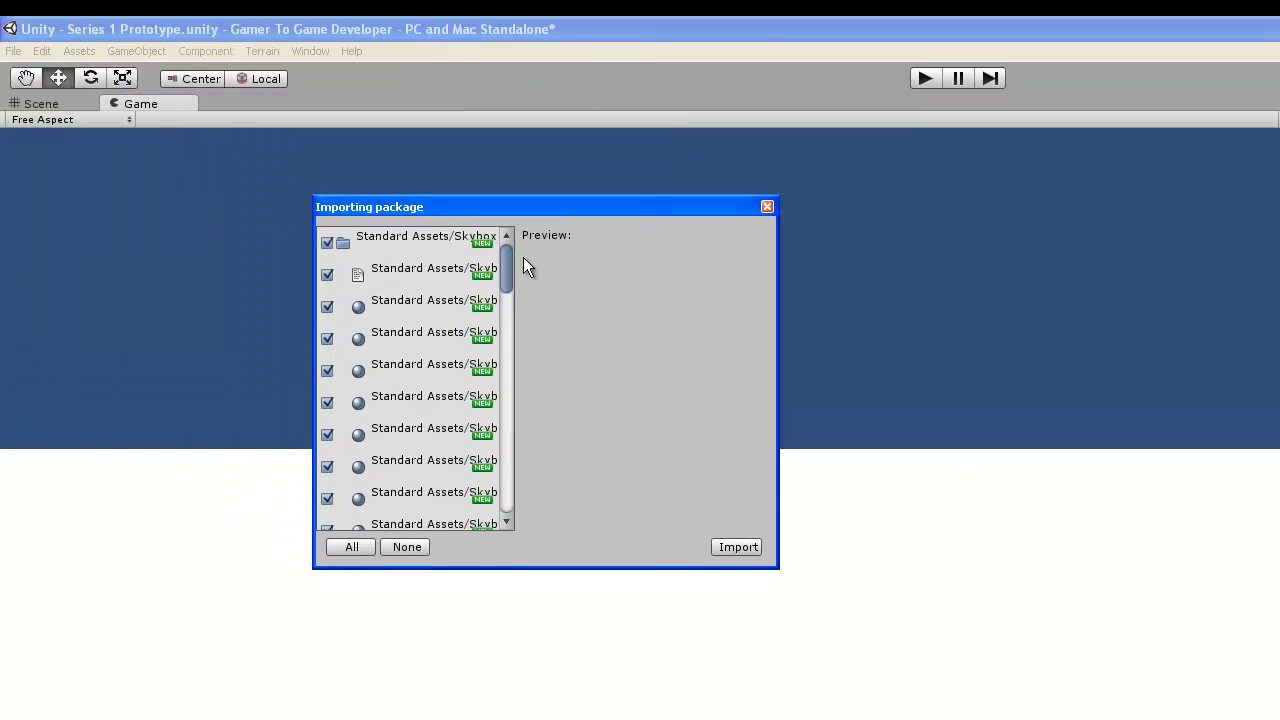
pyautogui.click(737, 547)
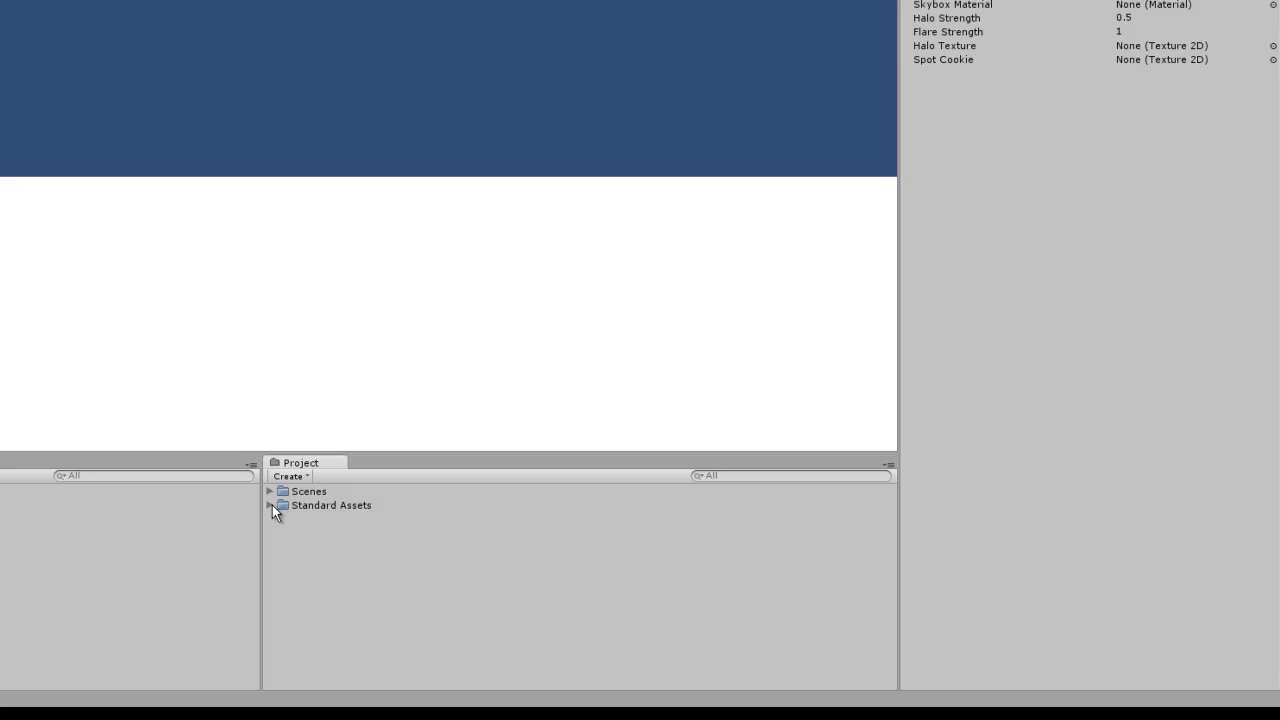
# Step: Expand Standard Assets and its Skyboxes folder, and look through the properties and previews of the skybox materials
pyautogui.click(269, 505)
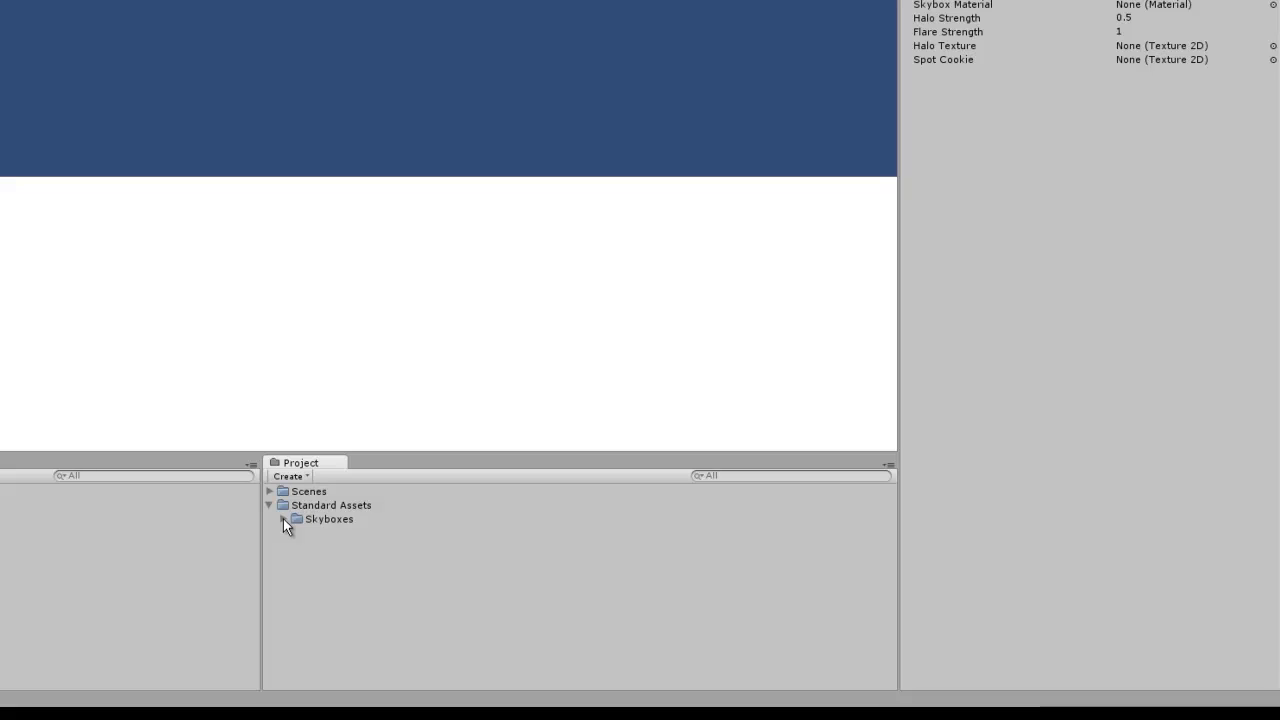
pyautogui.click(284, 519)
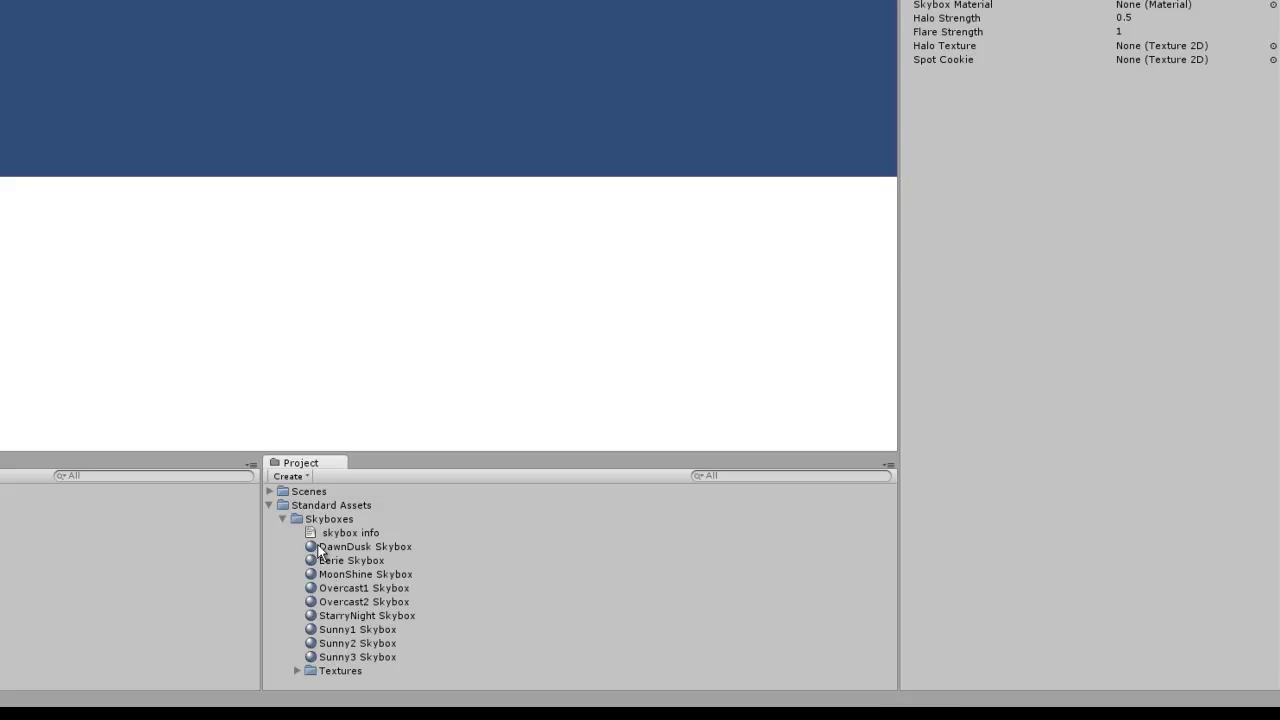
pyautogui.click(320, 547)
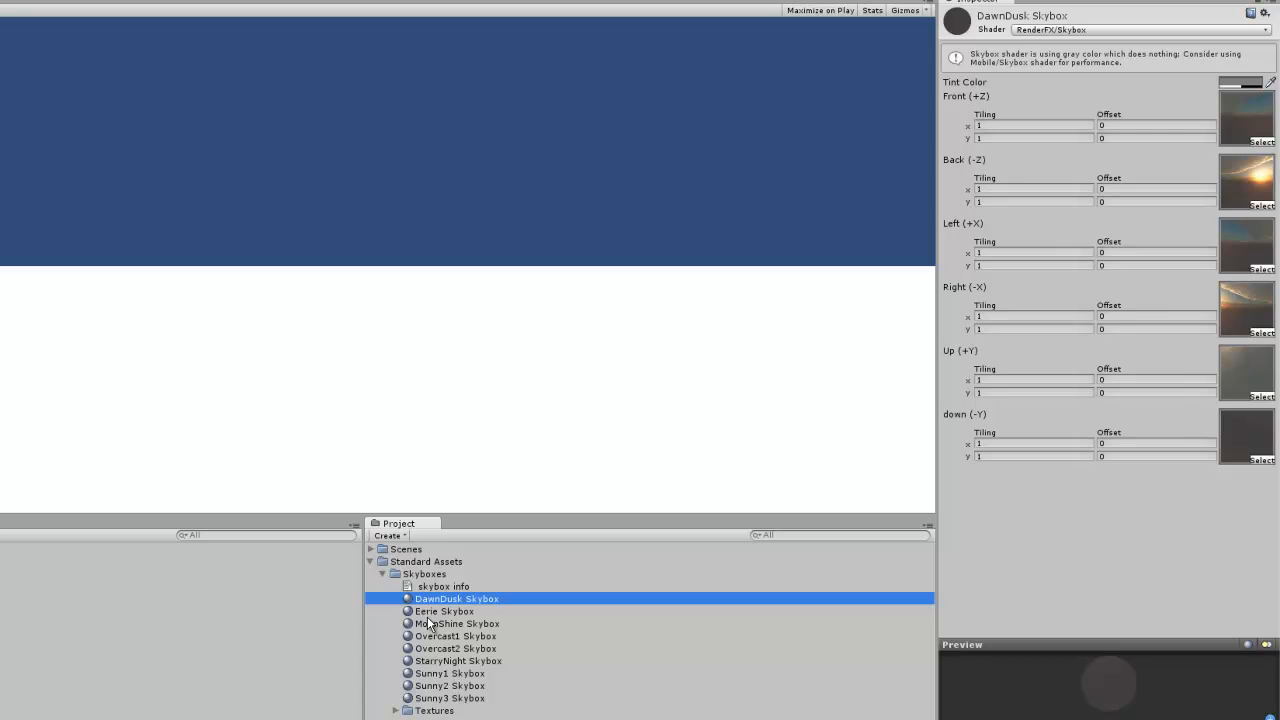
pyautogui.click(462, 686)
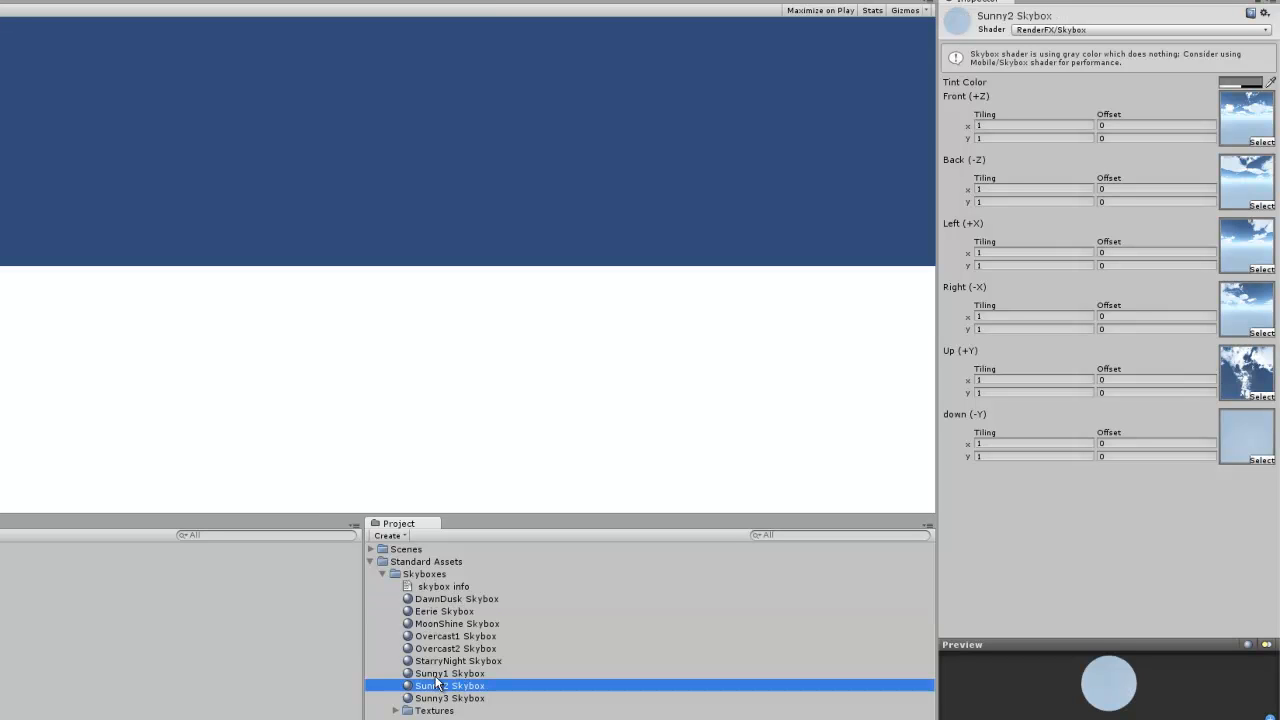
pyautogui.press('Up')
pyautogui.press('Up')
pyautogui.press('Up')
pyautogui.press('Up')
pyautogui.press('Up')
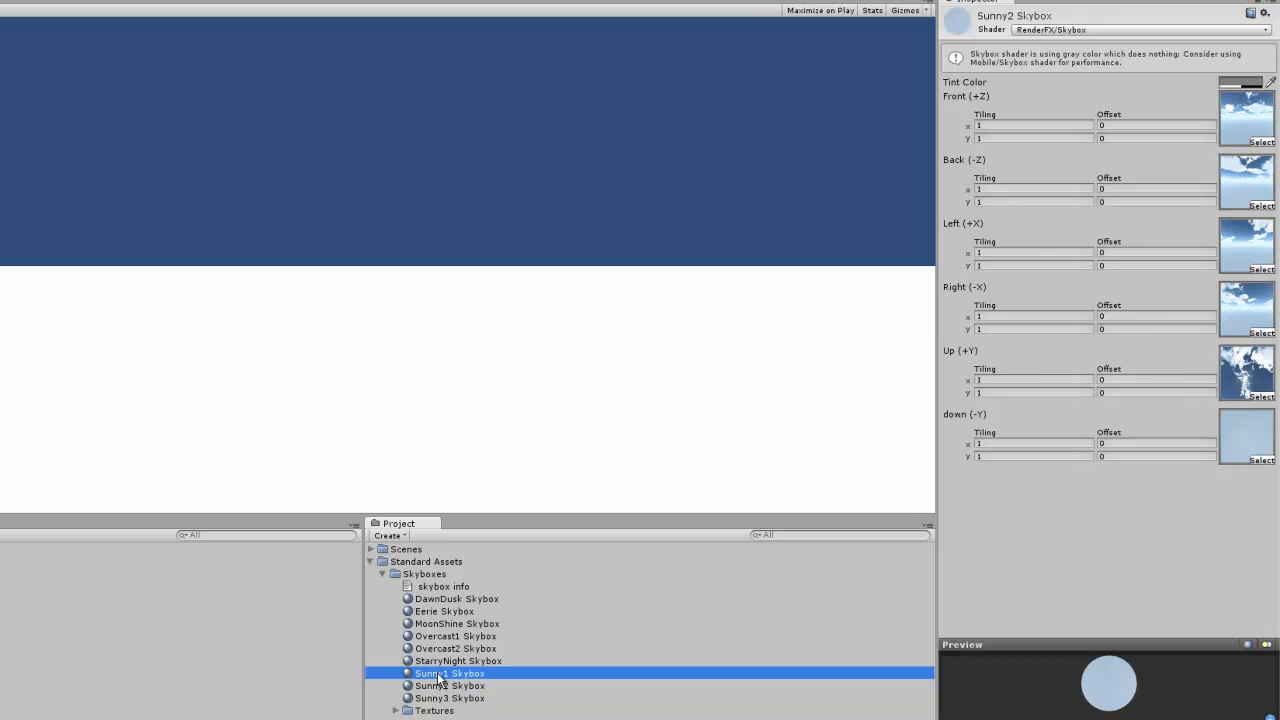
pyautogui.press('Up')
pyautogui.press('Up')
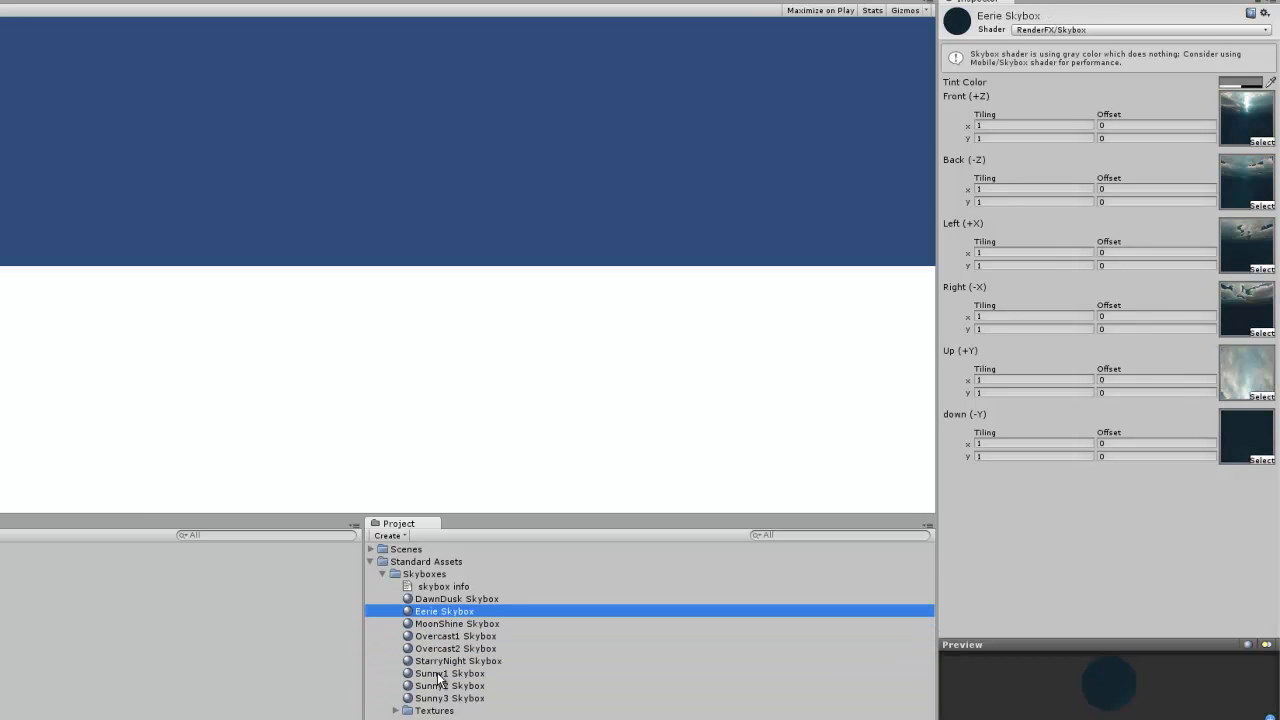
pyautogui.press('Up')
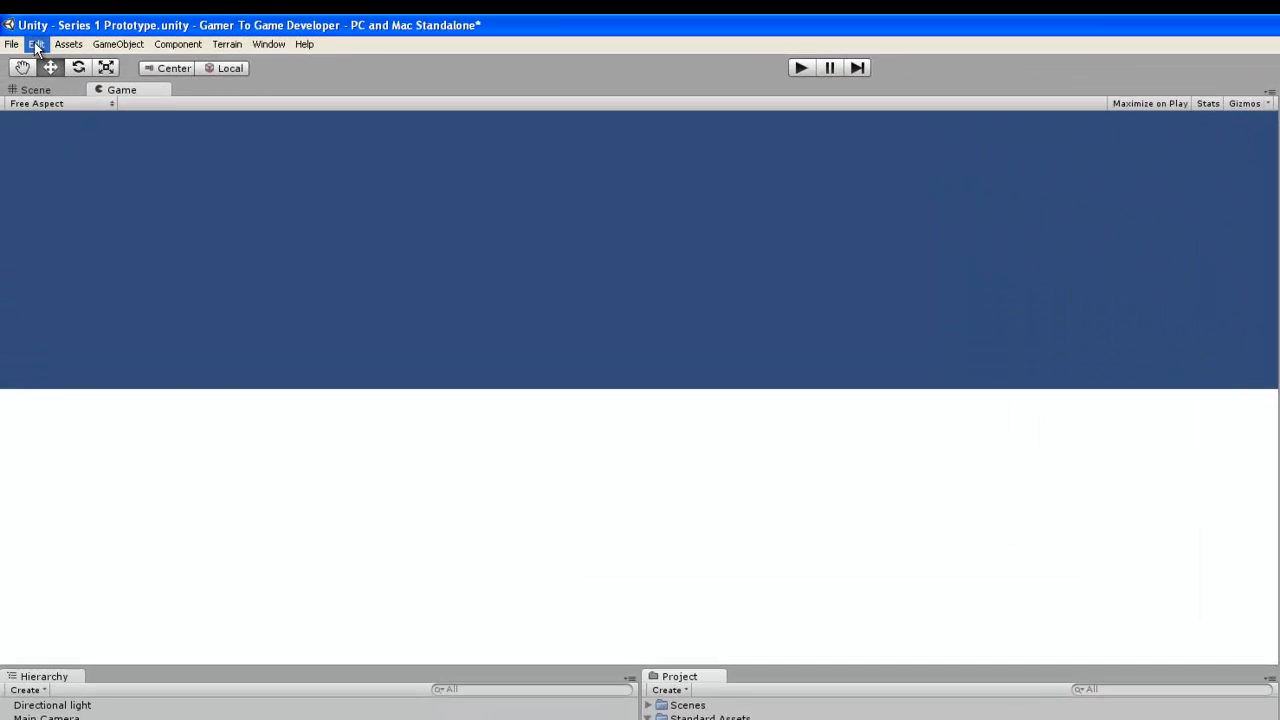
# Step: Assign Sunny2 Skybox as the skybox material in the Render Settings and return to the Scene view
pyautogui.click(36, 44)
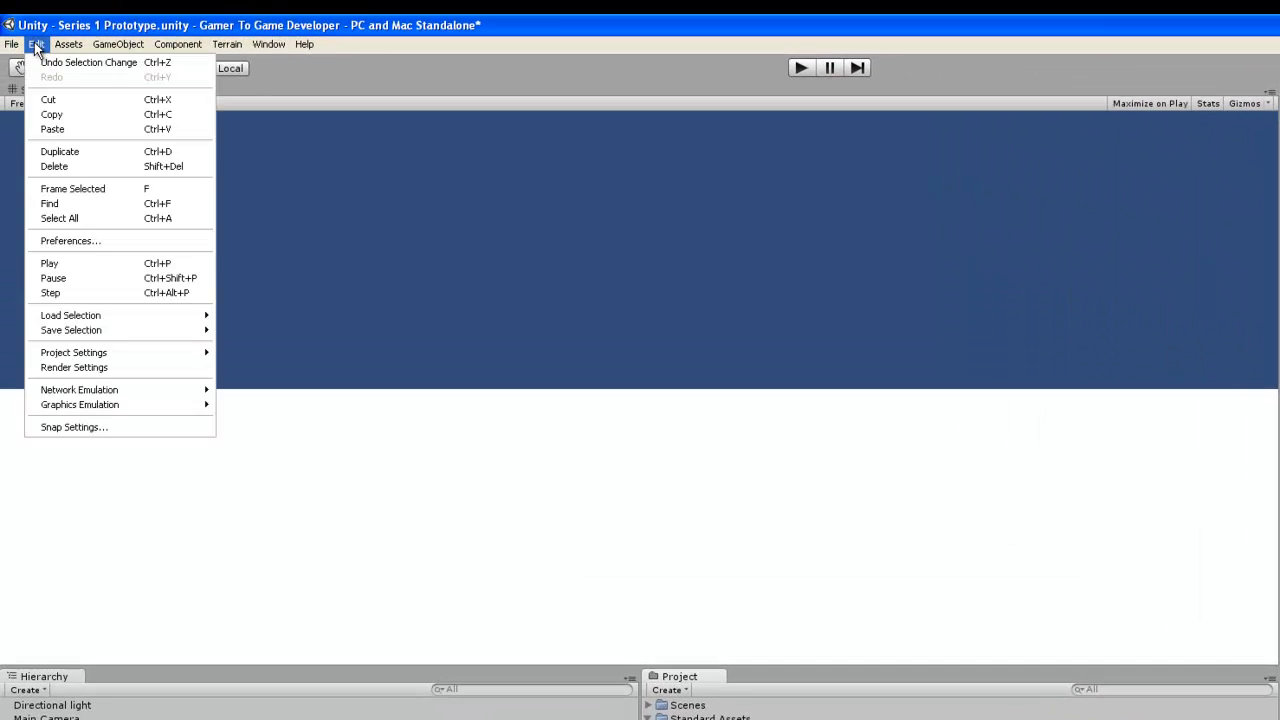
pyautogui.click(100, 368)
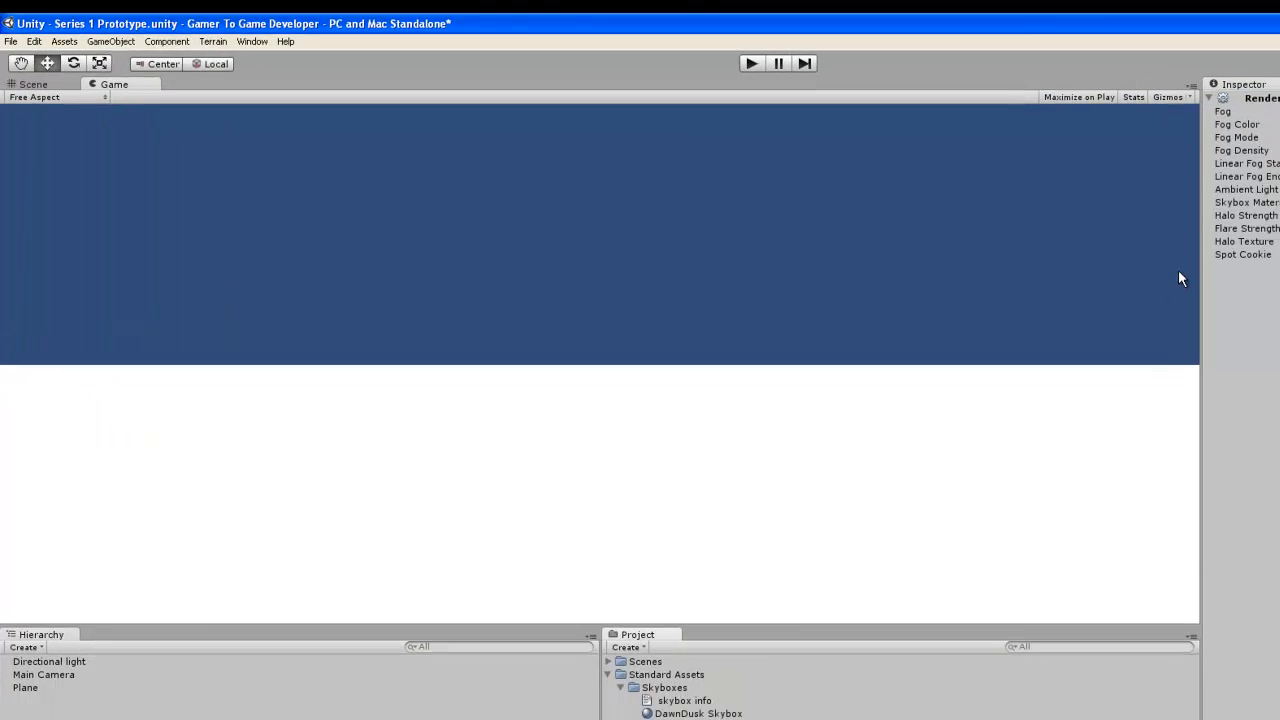
pyautogui.click(1276, 167)
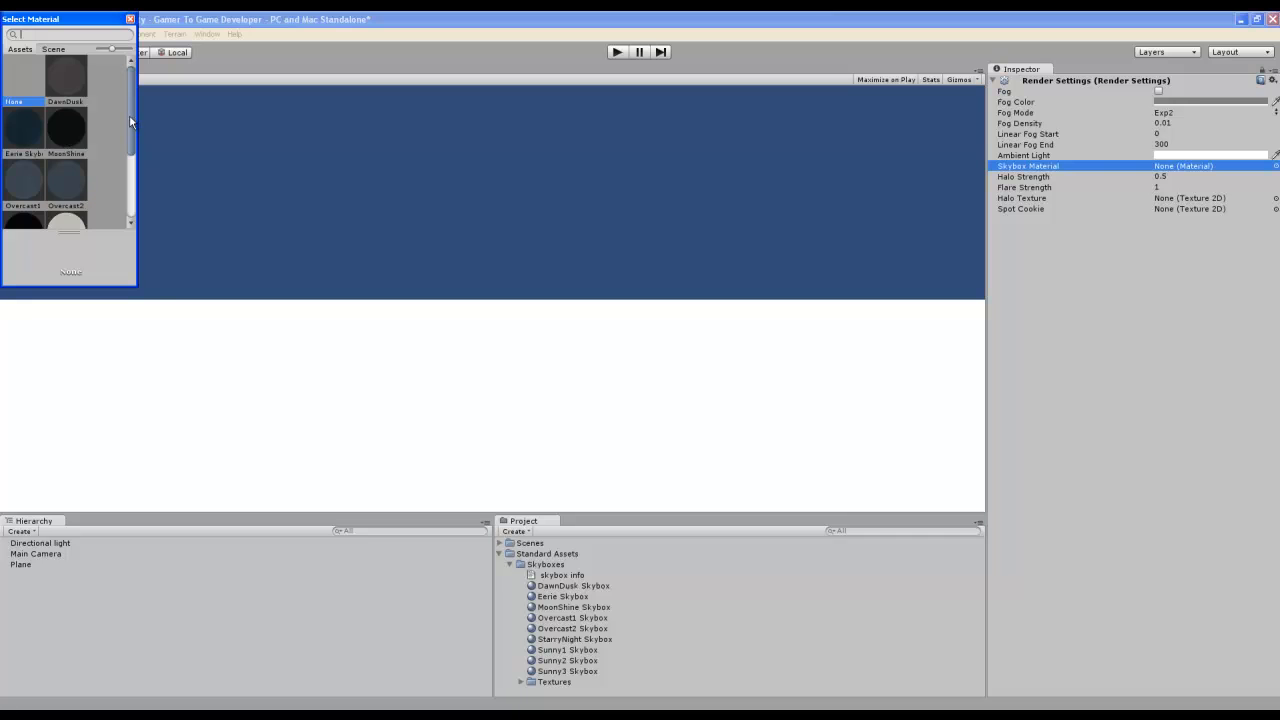
pyautogui.moveTo(130, 121); pyautogui.dragTo(123, 177)
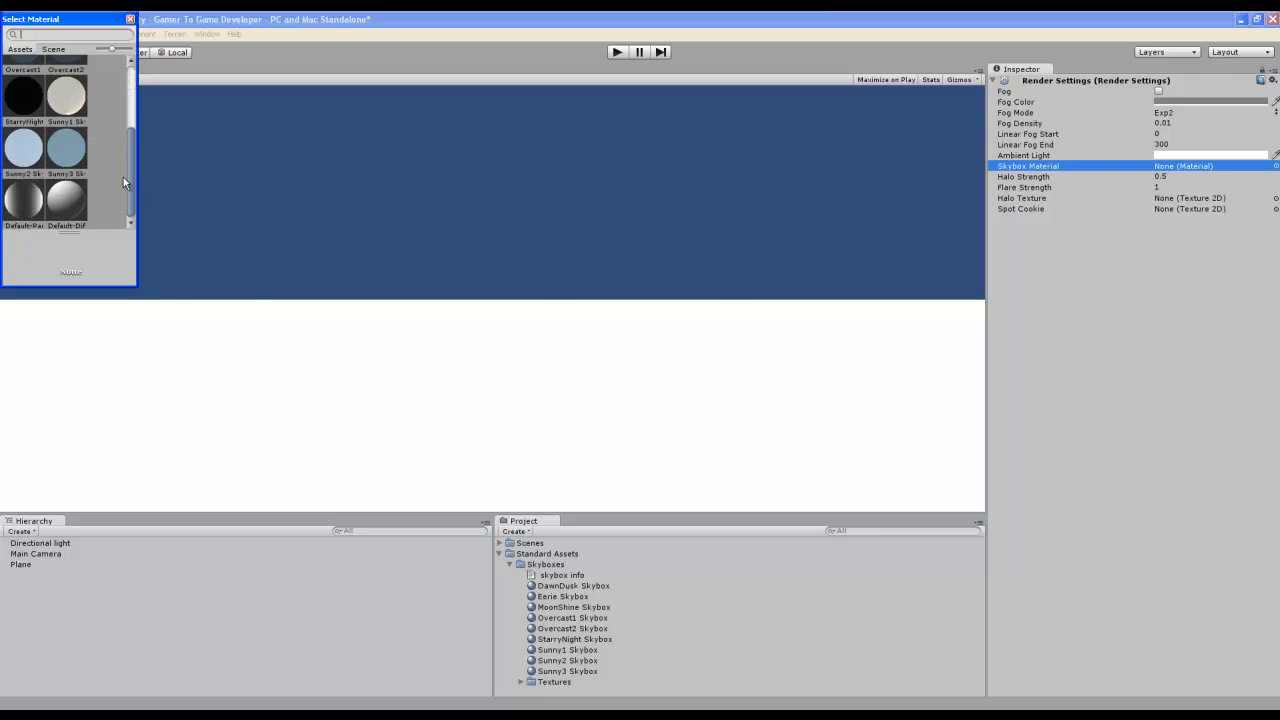
pyautogui.click(16, 162)
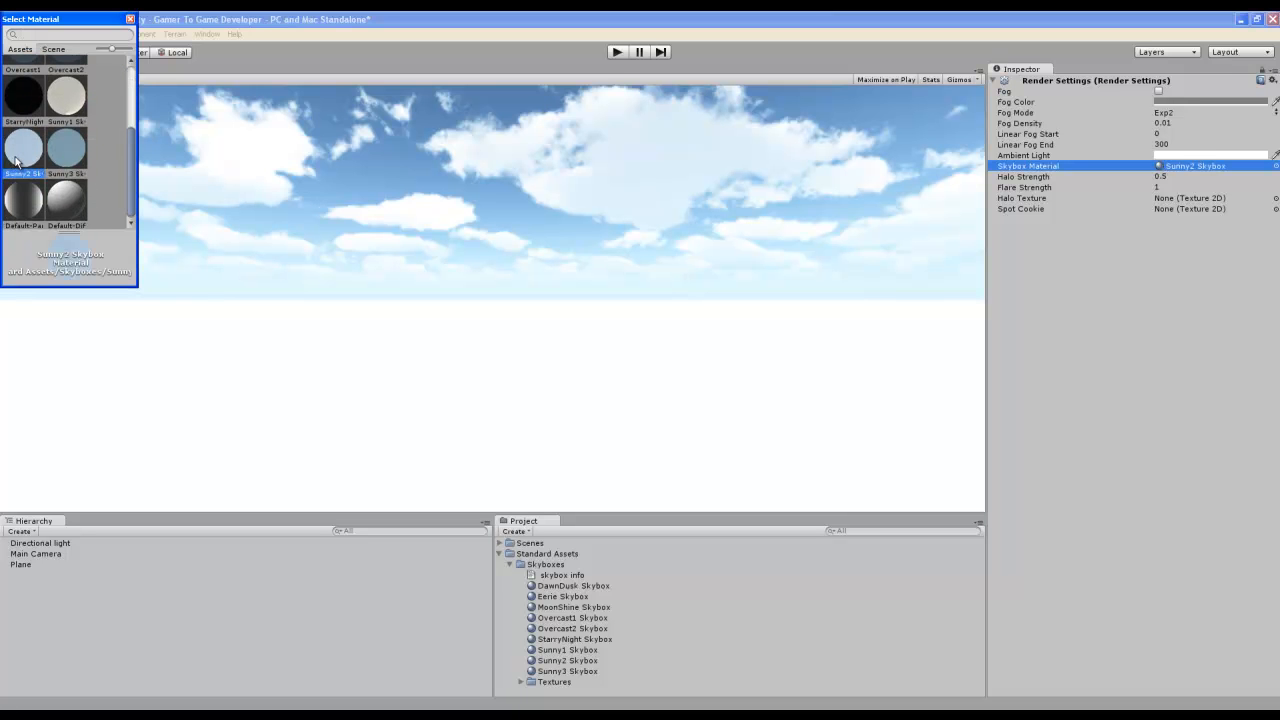
pyautogui.doubleClick(16, 162)
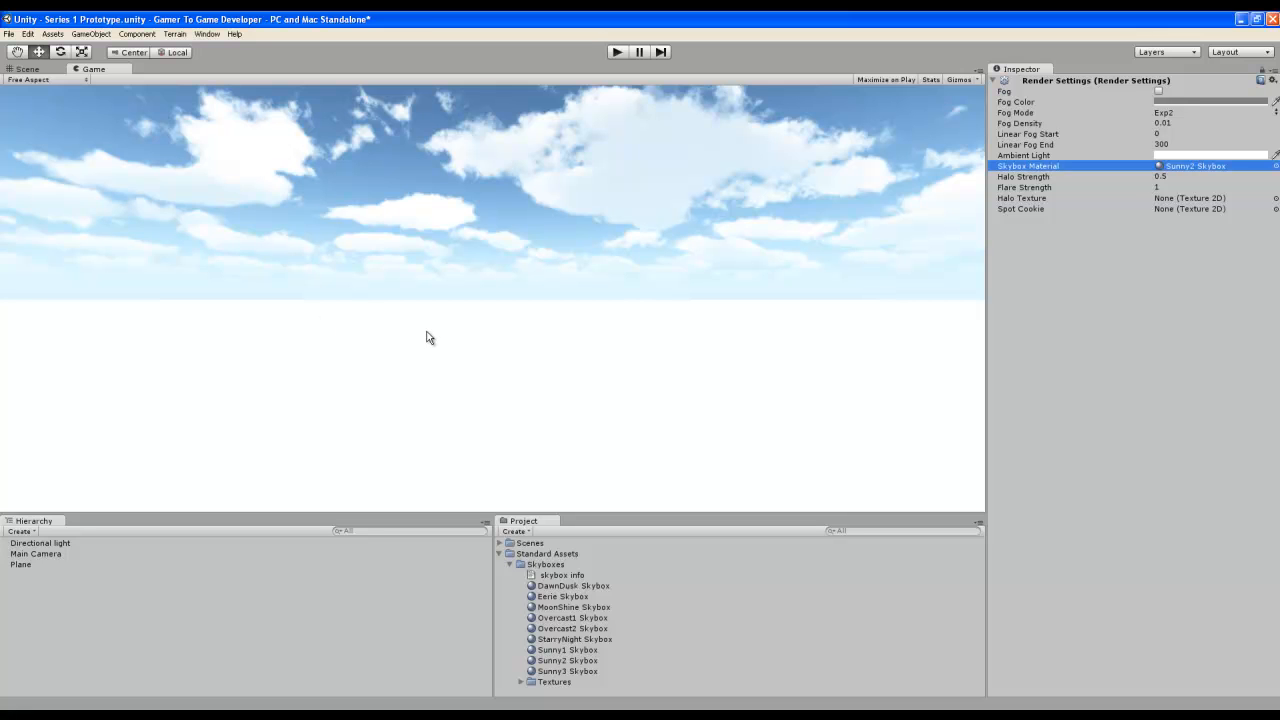
pyautogui.click(19, 69)
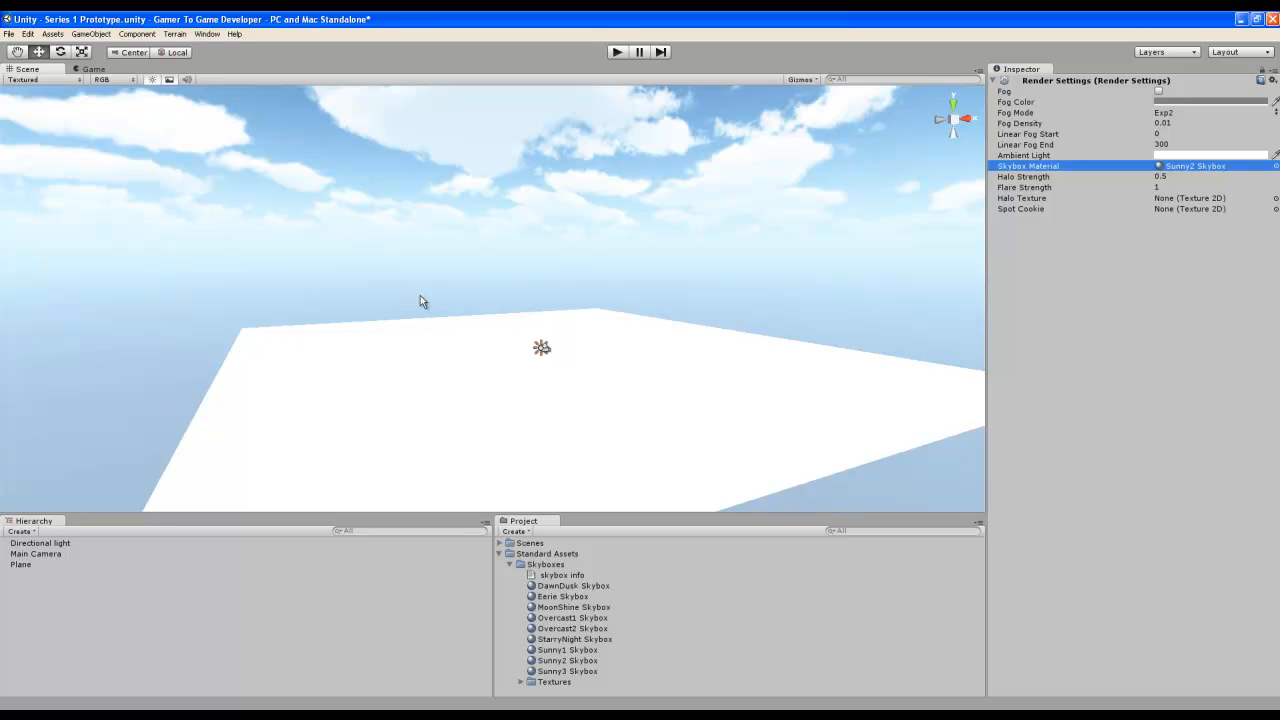
# Step: Import the complete character controller package into the project
pyautogui.moveTo(454, 306)
pyautogui.mouseDown(button='right')
pyautogui.moveTo(450, 217)
pyautogui.moveTo(464, 248)
pyautogui.moveTo(452, 323)
pyautogui.moveTo(452, 298)
pyautogui.mouseUp(button='right')
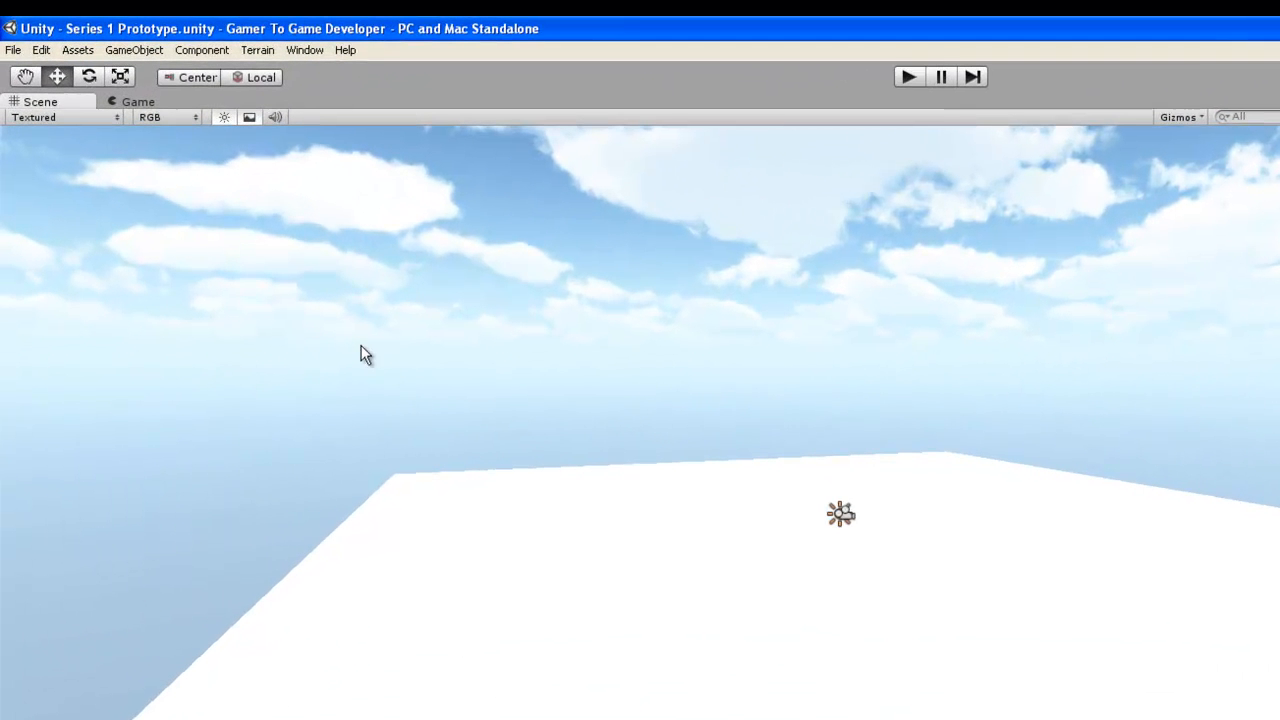
pyautogui.click(66, 52)
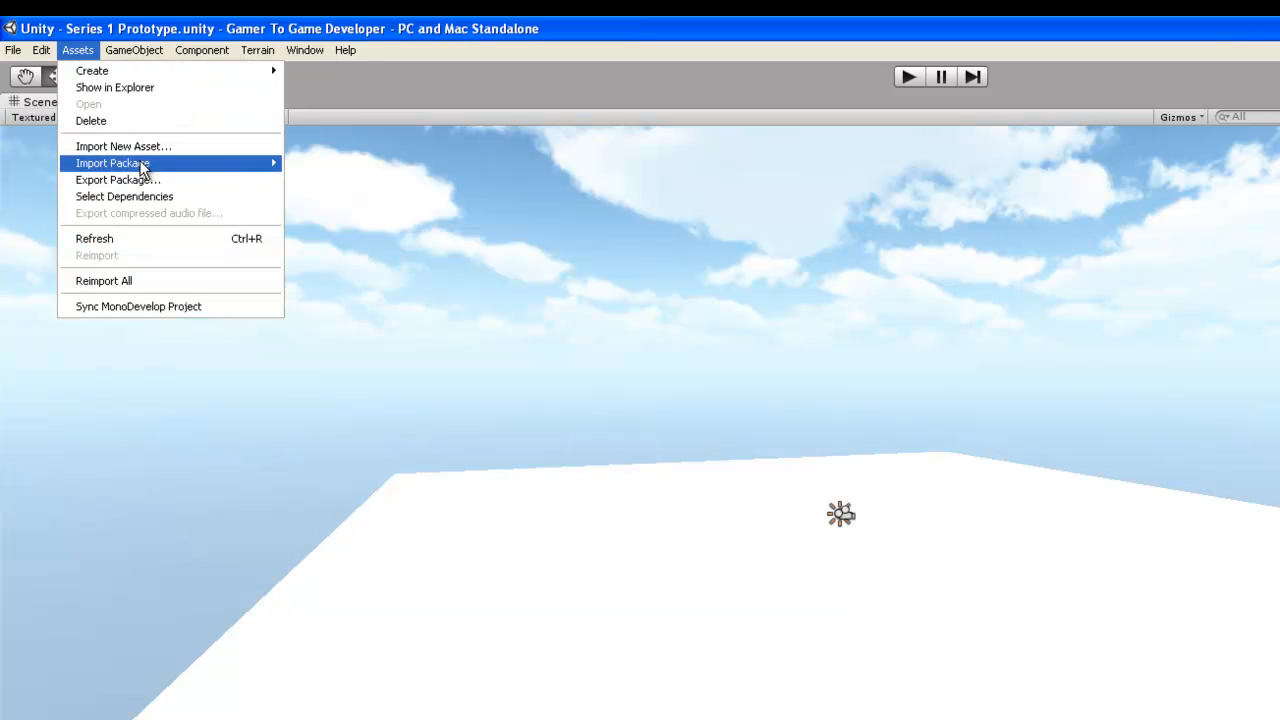
pyautogui.moveTo(207, 161)
pyautogui.click(366, 190)
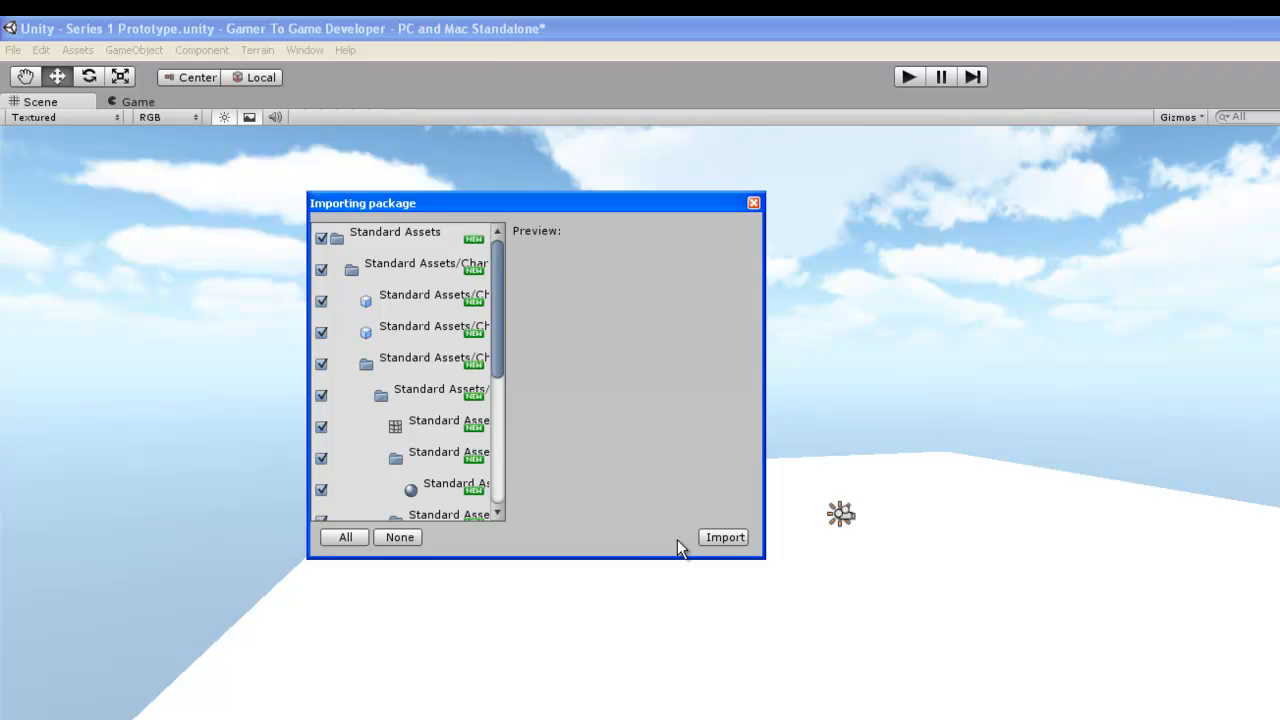
pyautogui.click(732, 537)
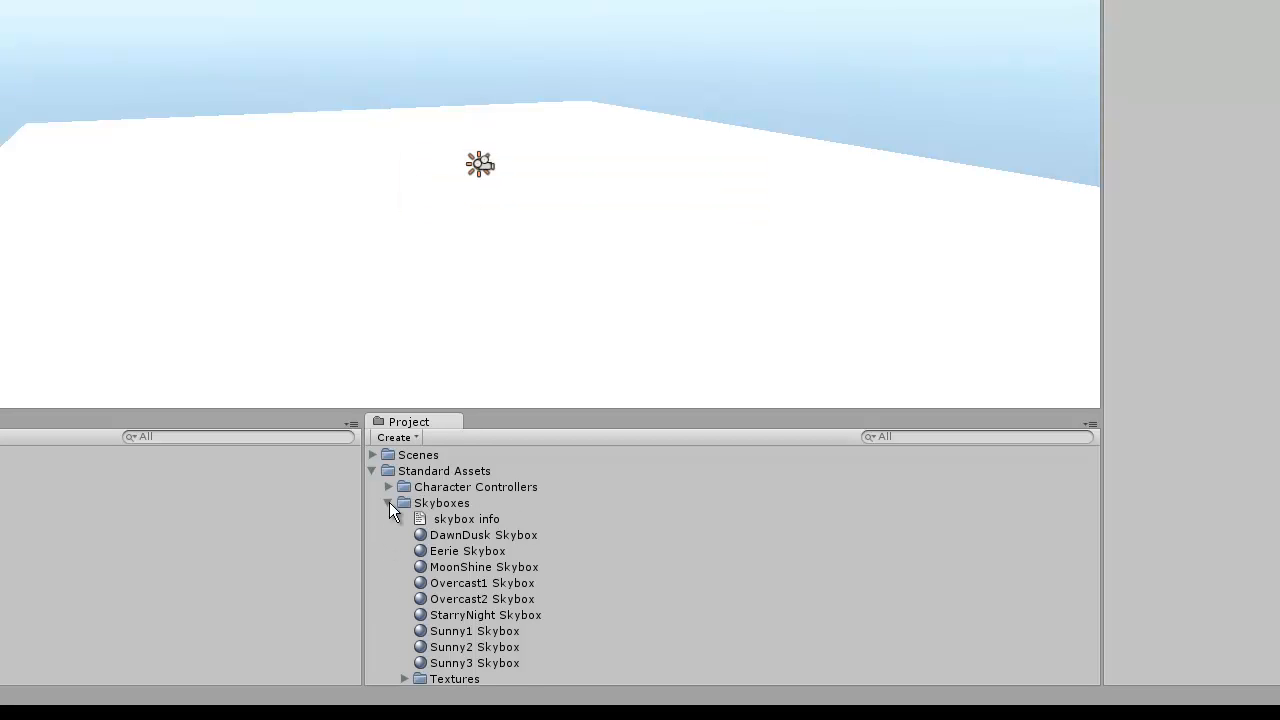
# Step: Collapse the Skyboxes folder, expand Character Controllers, and examine the First Person Controller's components, its Graphics and Main Camera children, and the Scripts folder
pyautogui.click(389, 502)
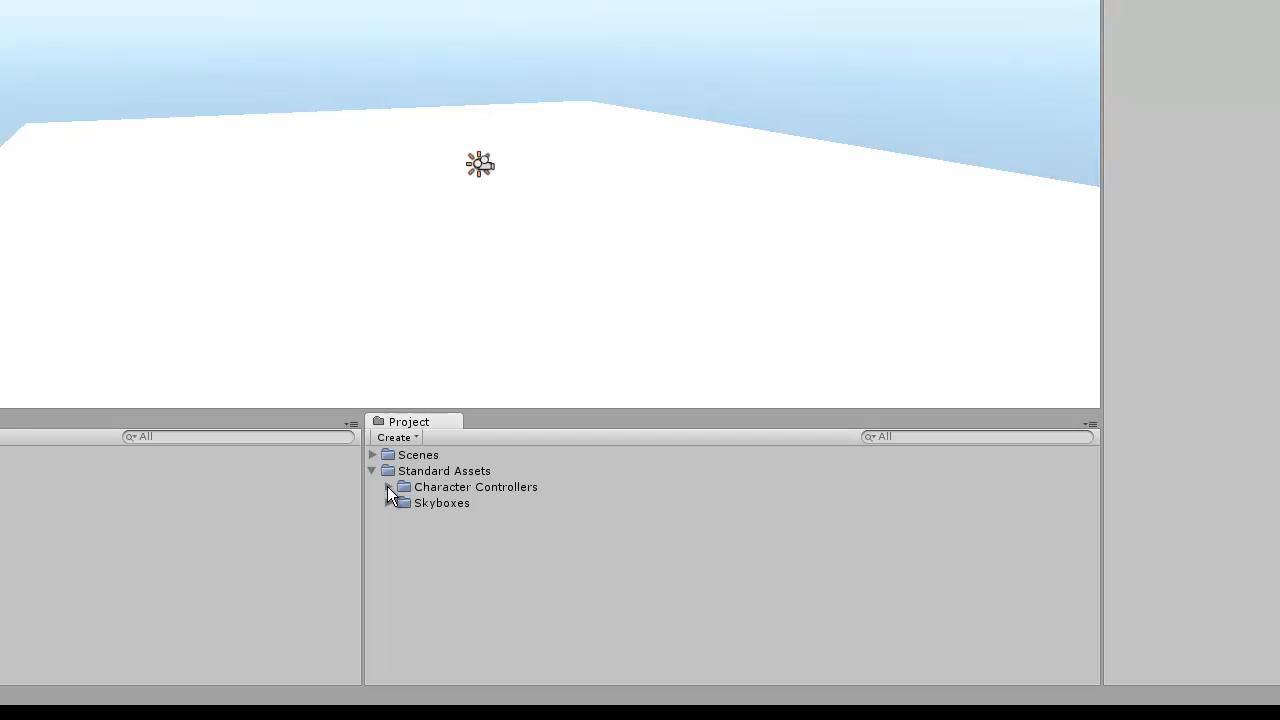
pyautogui.click(388, 487)
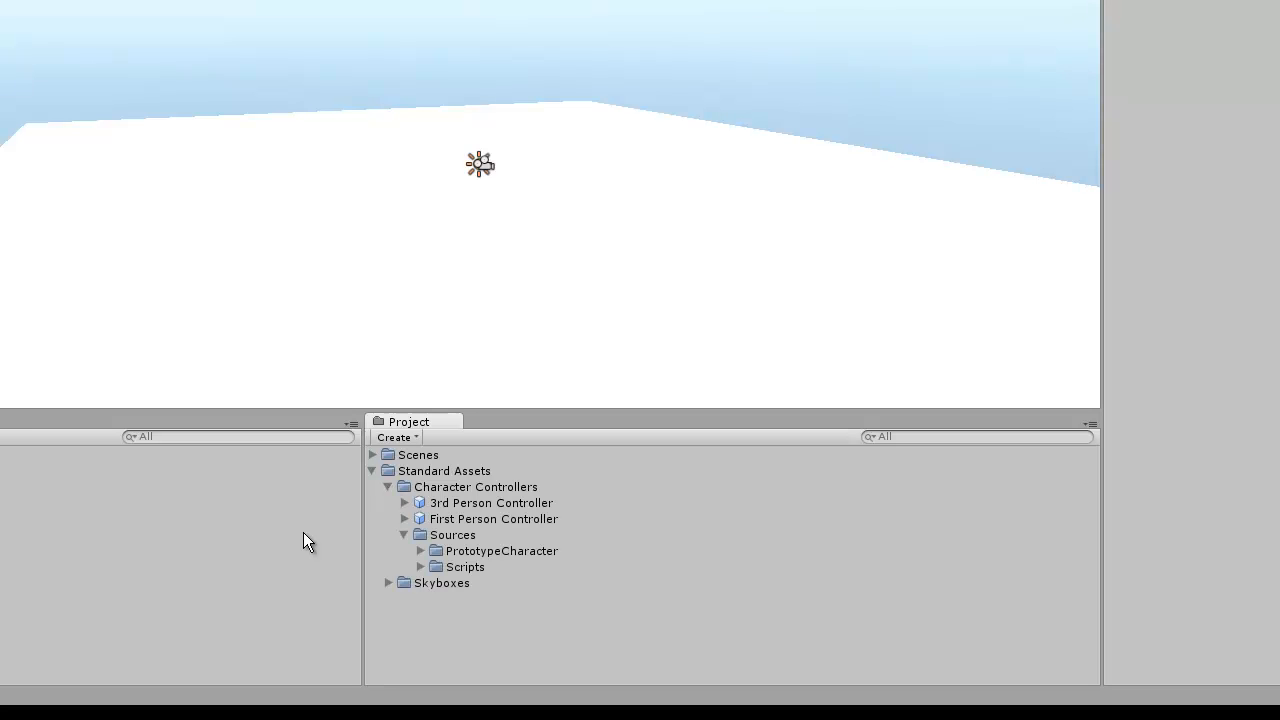
pyautogui.click(465, 519)
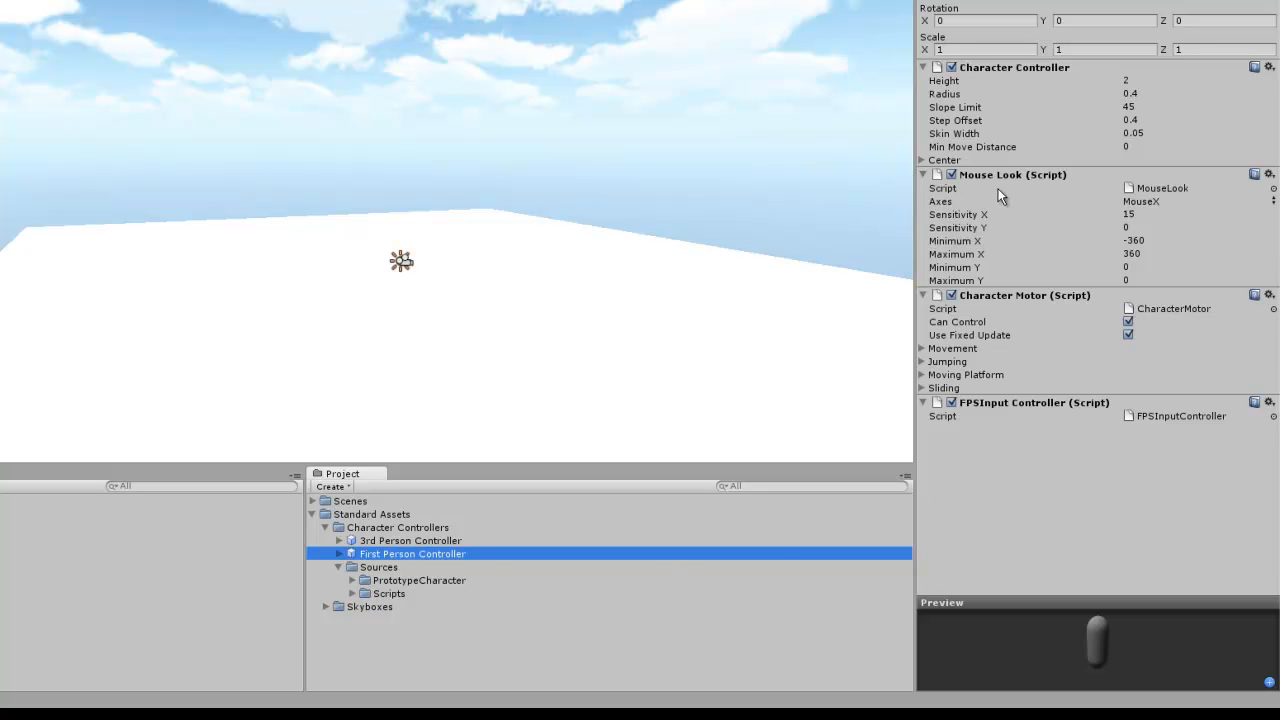
pyautogui.click(339, 554)
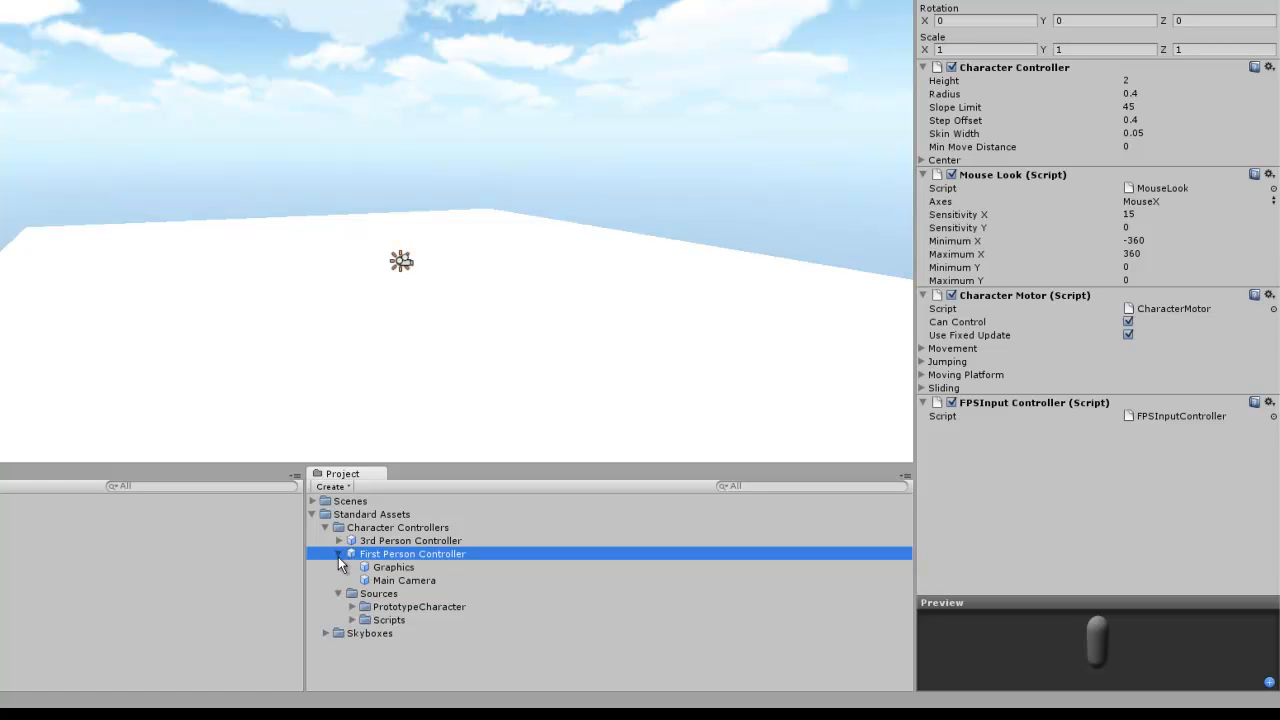
pyautogui.click(394, 567)
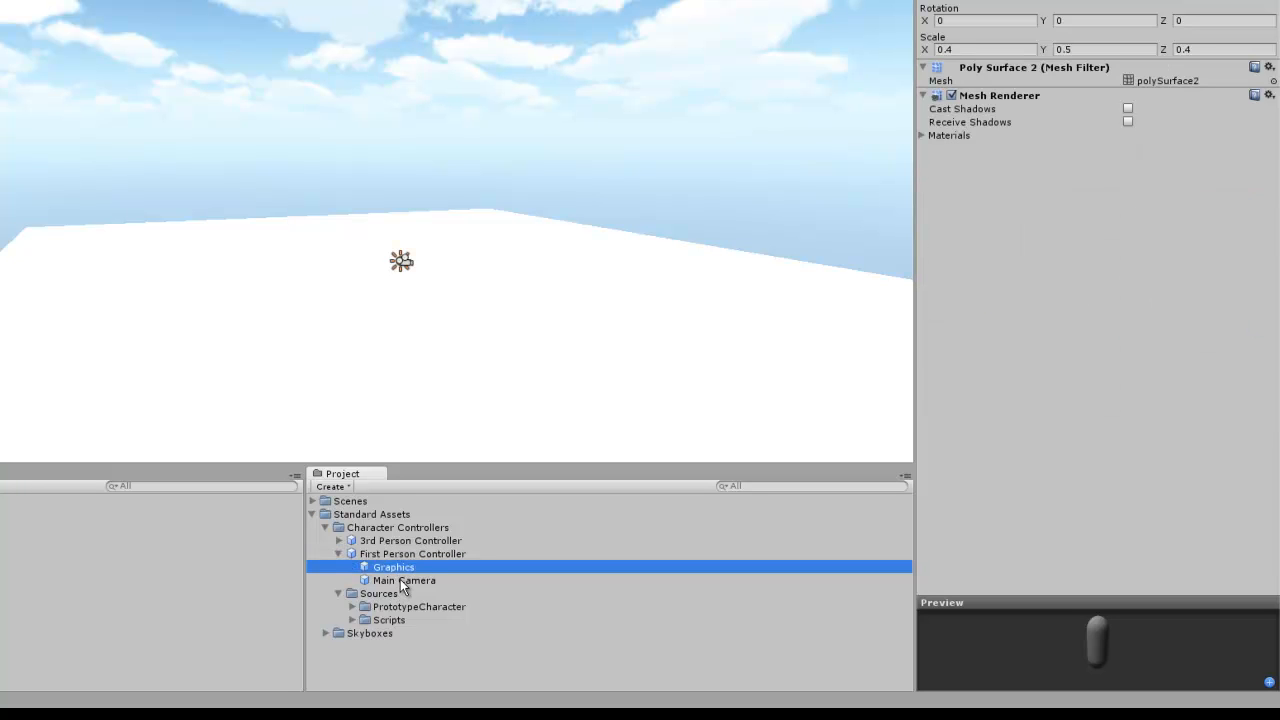
pyautogui.click(400, 580)
pyautogui.click(359, 553)
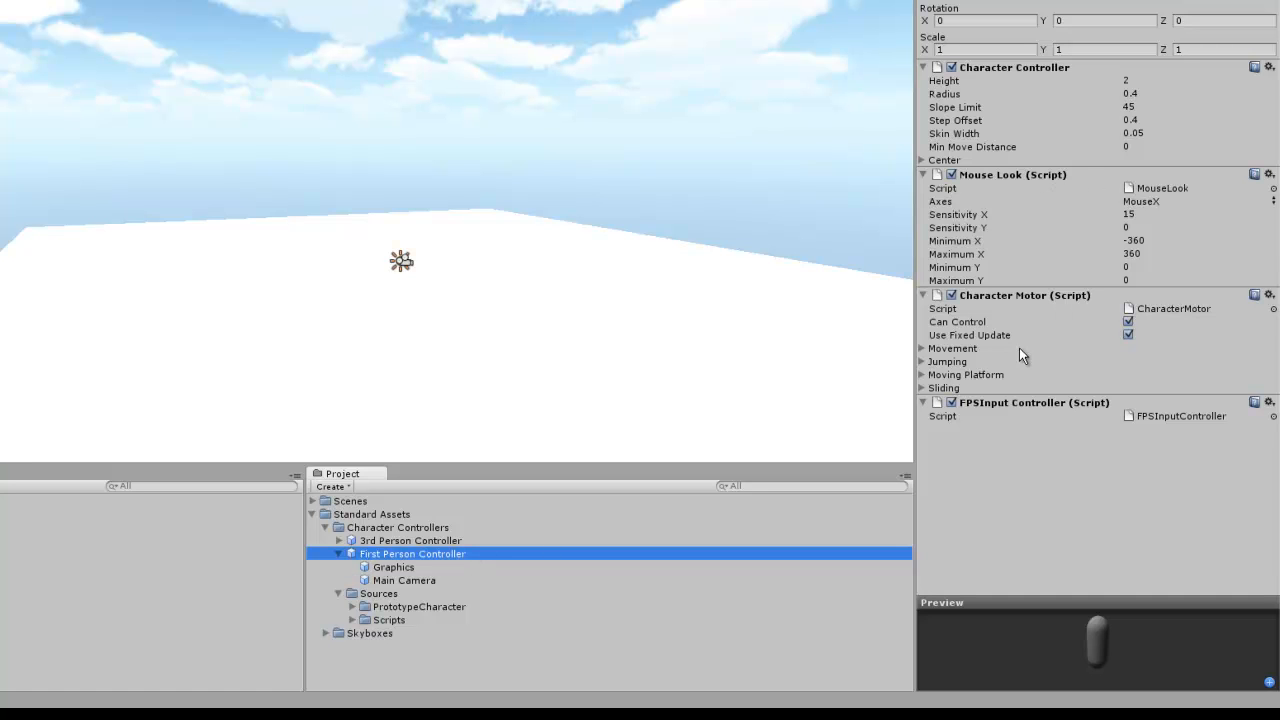
pyautogui.click(353, 620)
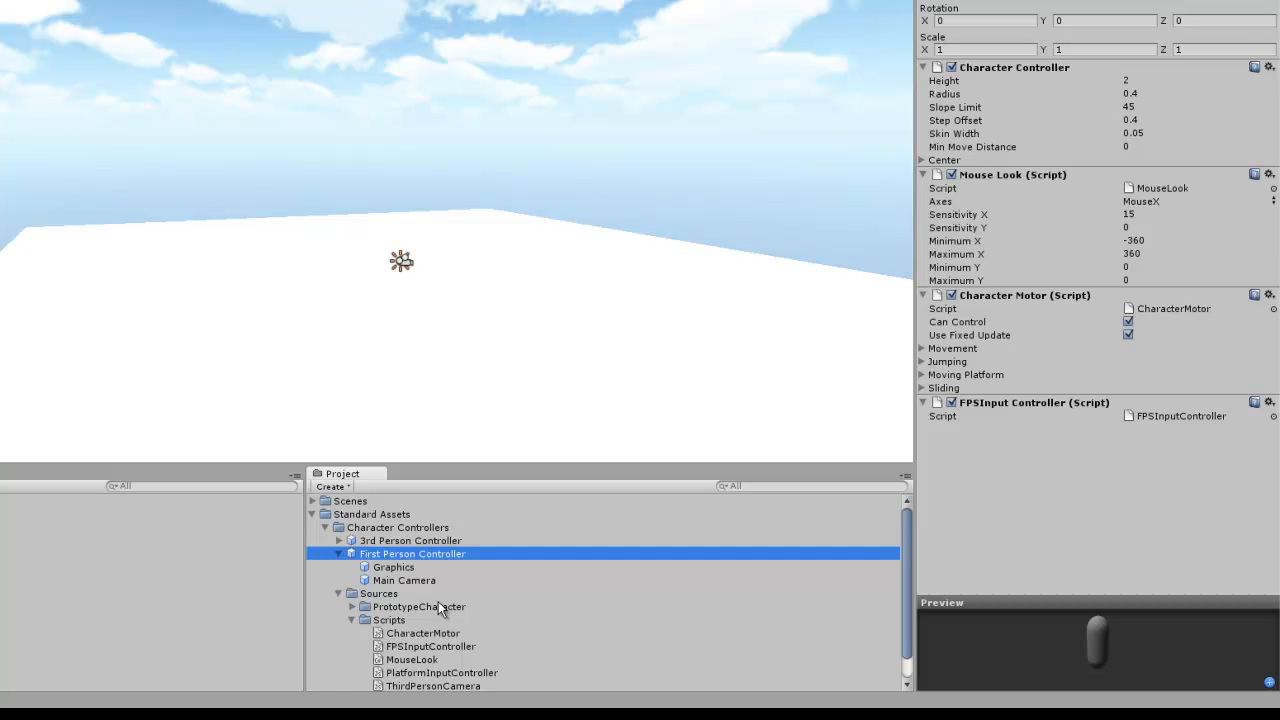
pyautogui.scroll(-2, 438, 601)
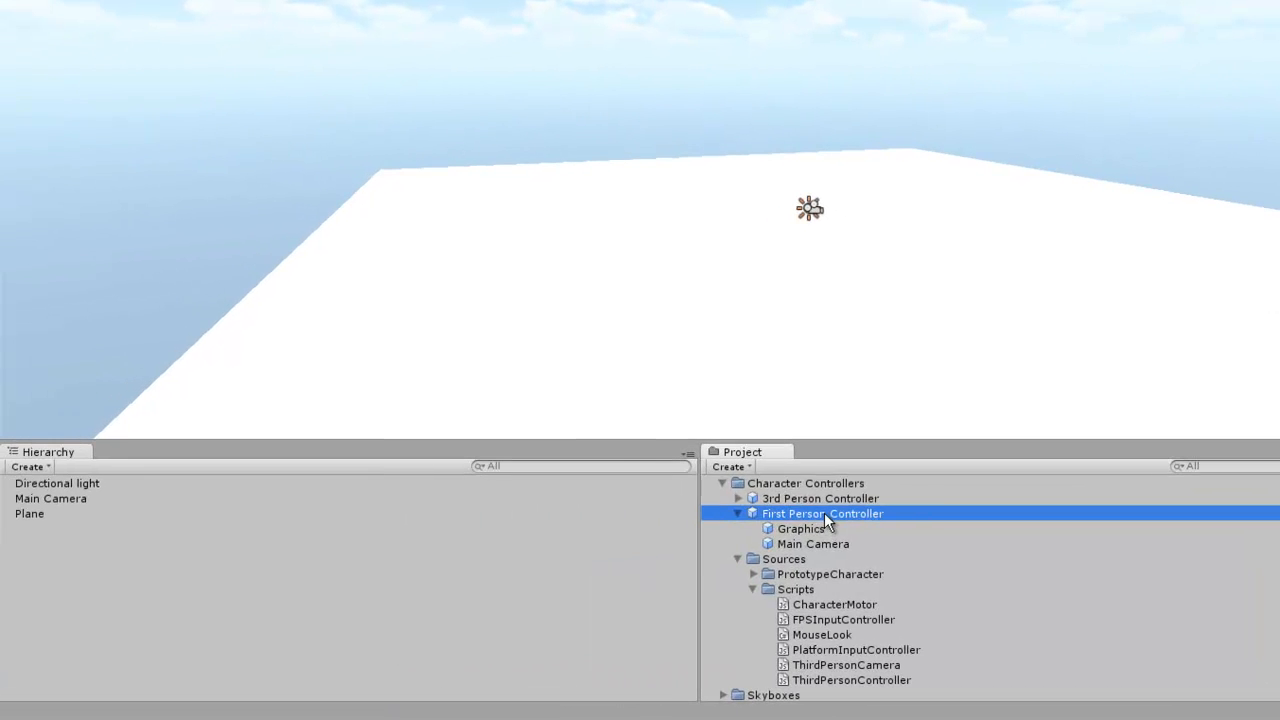
# Step: Add the First Person Controller prefab to the scene hierarchy and frame it in the Scene view
pyautogui.moveTo(414, 527); pyautogui.dragTo(360, 530)
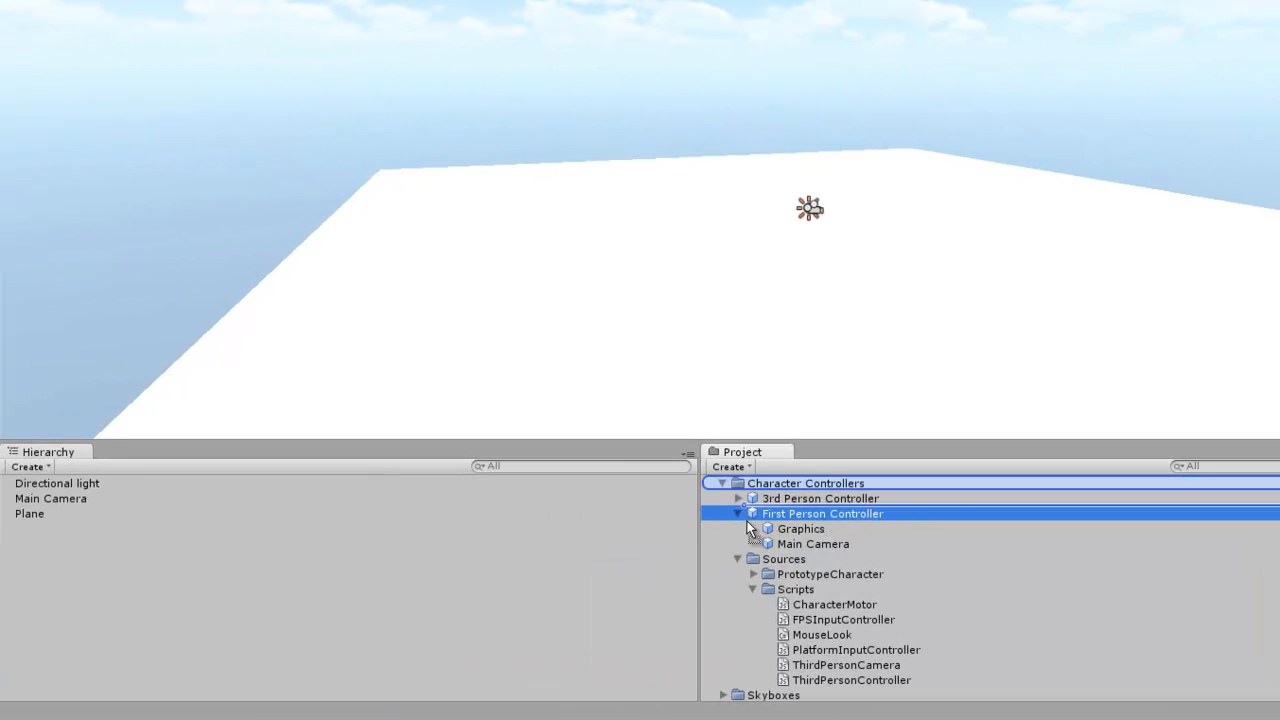
pyautogui.moveTo(762, 517); pyautogui.dragTo(614, 554)
pyautogui.moveTo(116, 628); pyautogui.dragTo(39, 549)
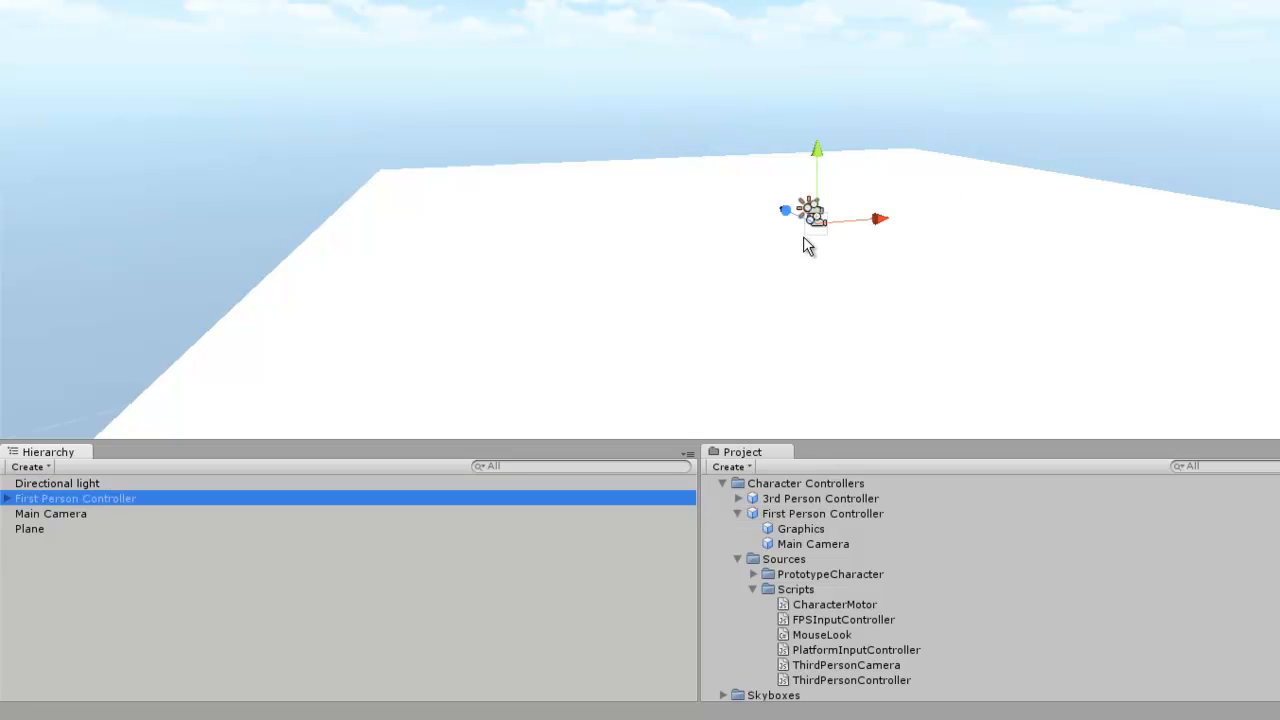
pyautogui.doubleClick(64, 499)
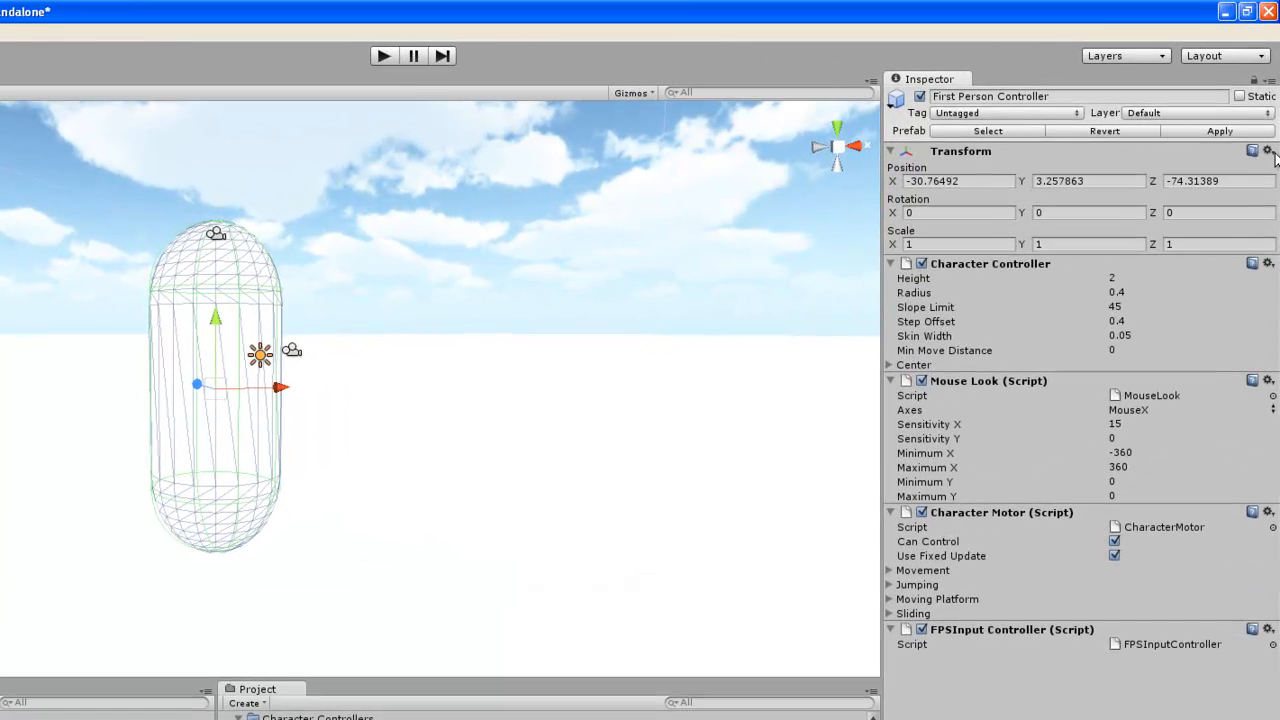
# Step: Reset the First Person Controller's position to the origin
pyautogui.click(1268, 151)
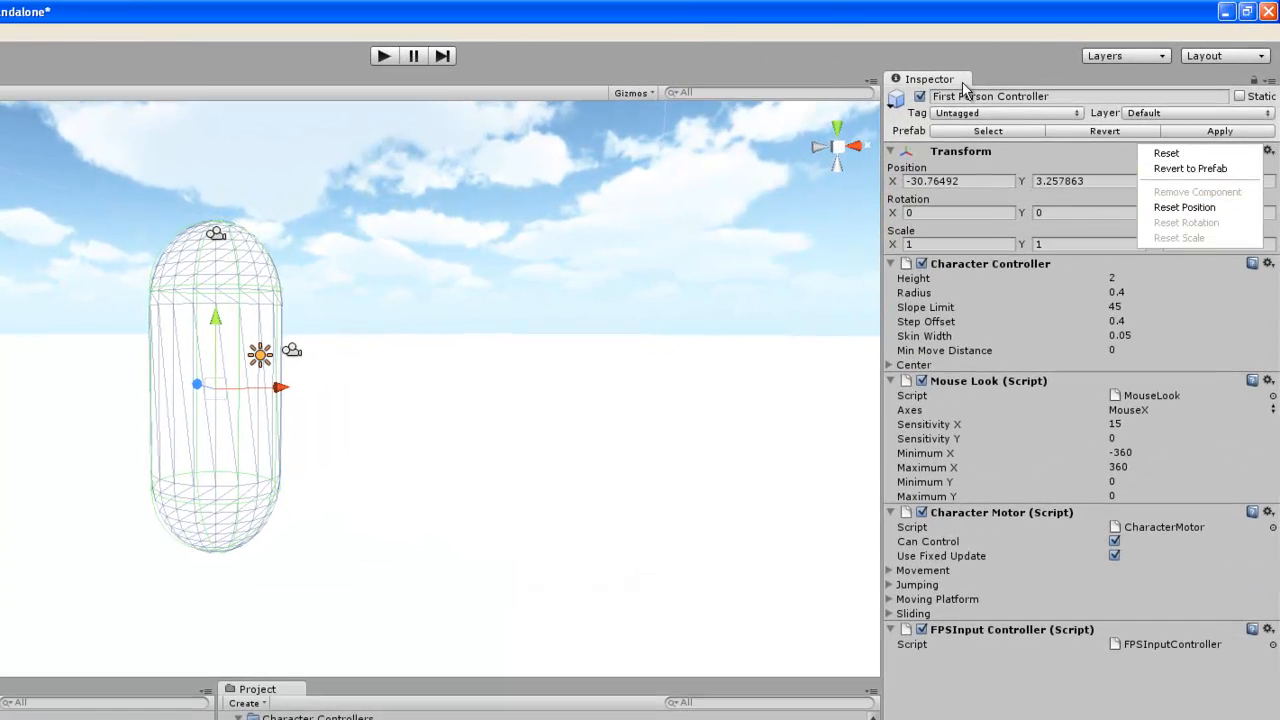
pyautogui.click(829, 15)
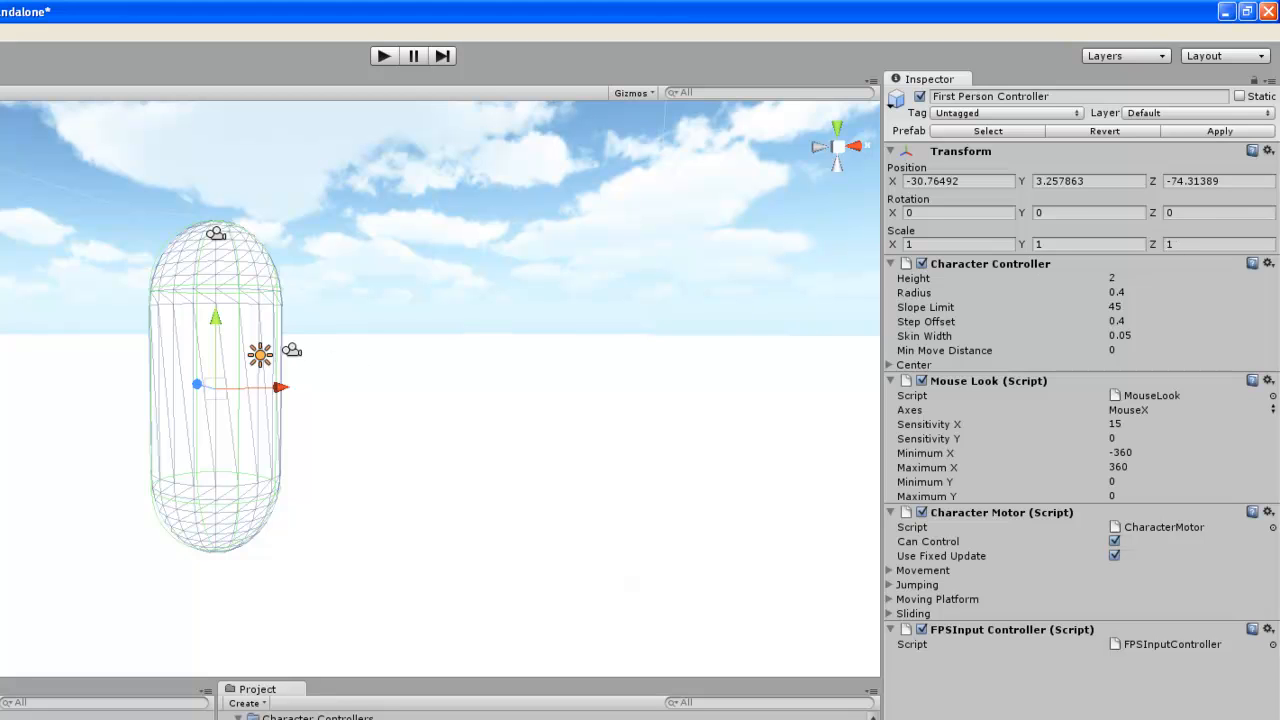
pyautogui.click(1268, 150)
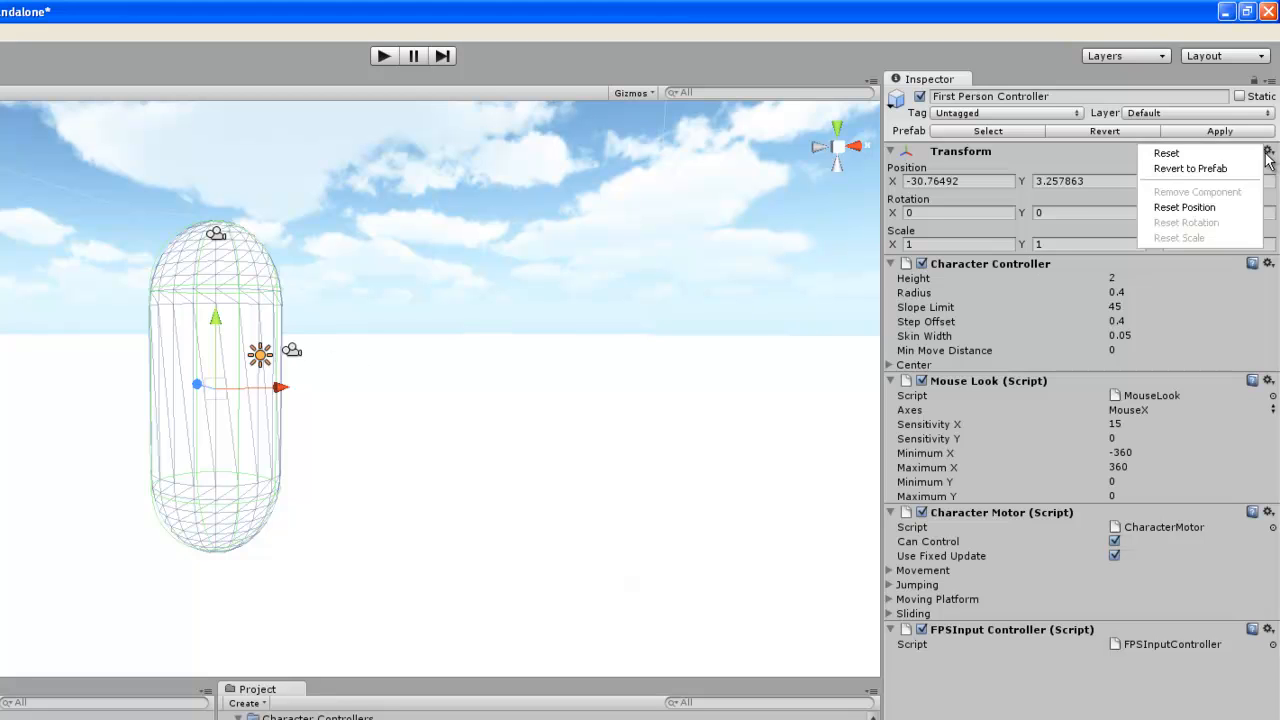
pyautogui.click(1182, 208)
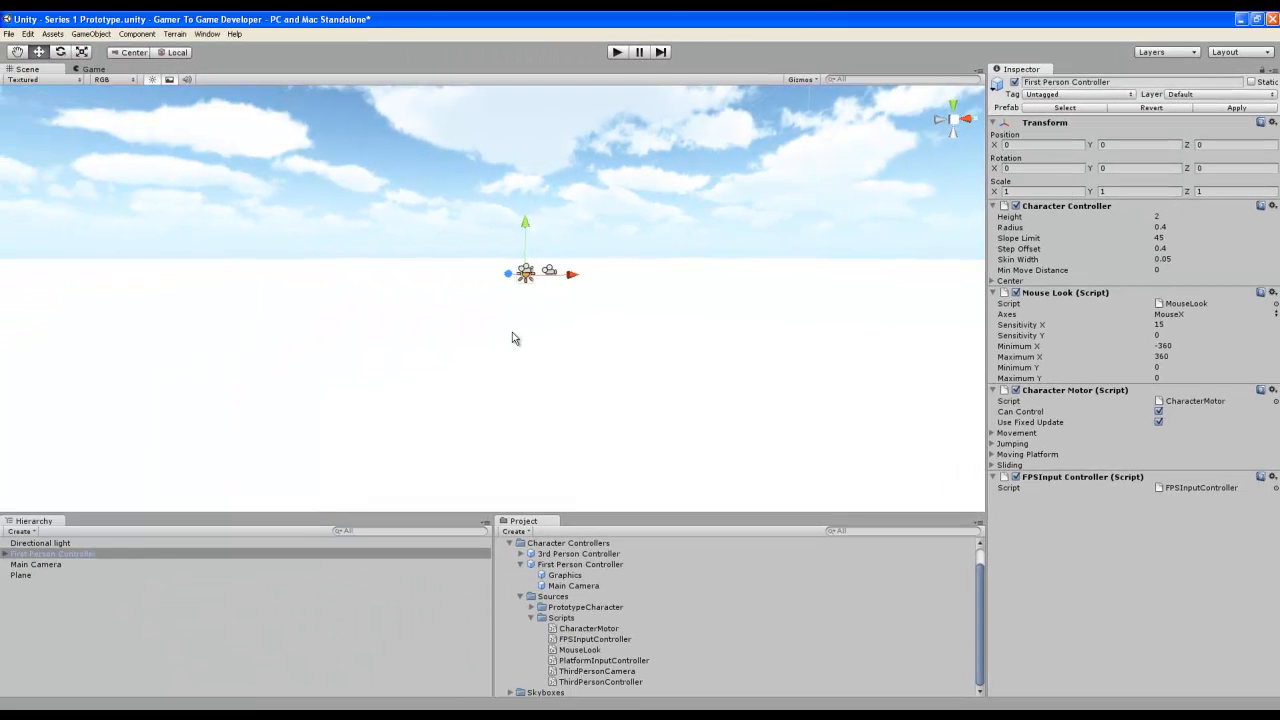
# Step: Raise the First Person Controller above the ground plane by setting its Y position to 1
pyautogui.doubleClick(42, 556)
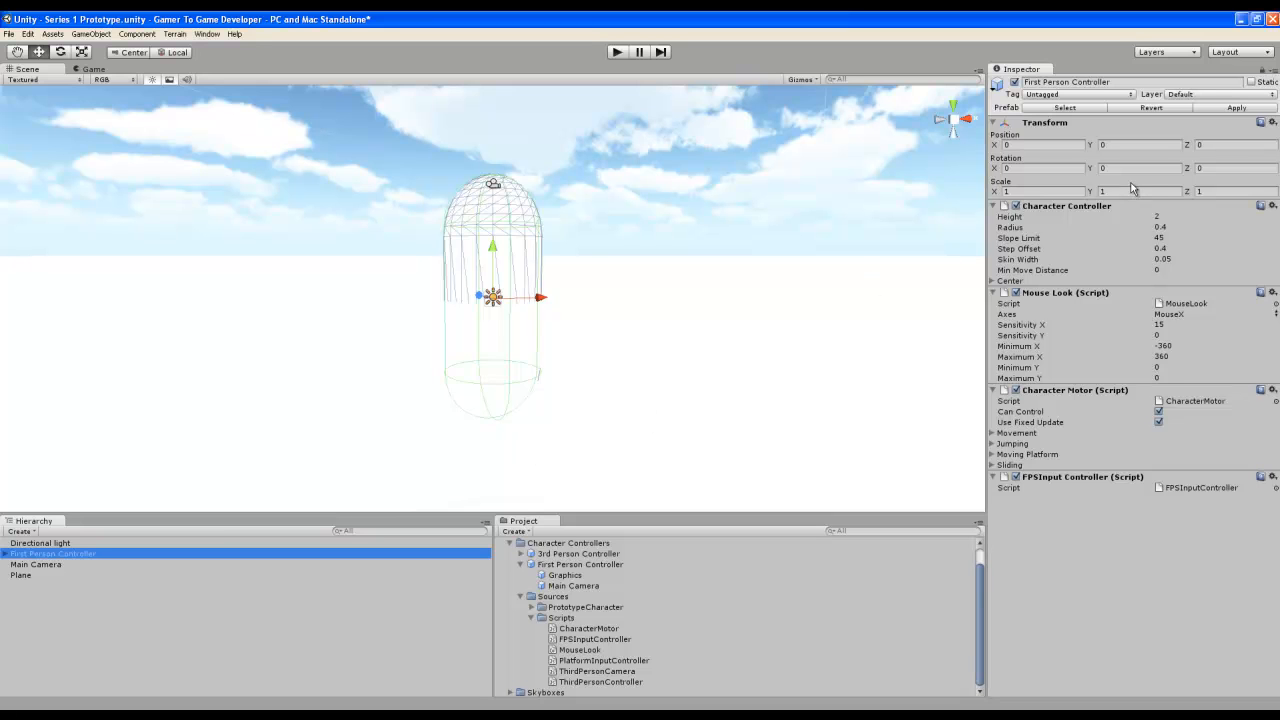
pyautogui.moveTo(492, 253); pyautogui.dragTo(487, 120)
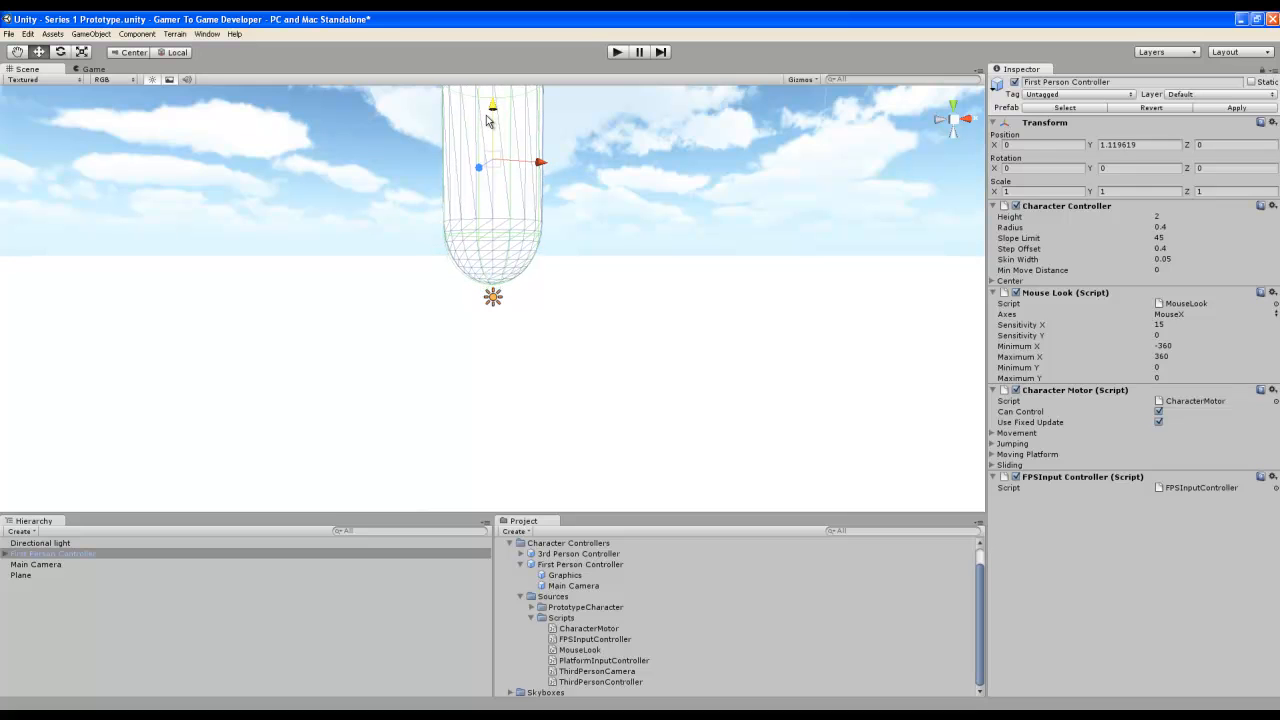
pyautogui.click(1153, 145)
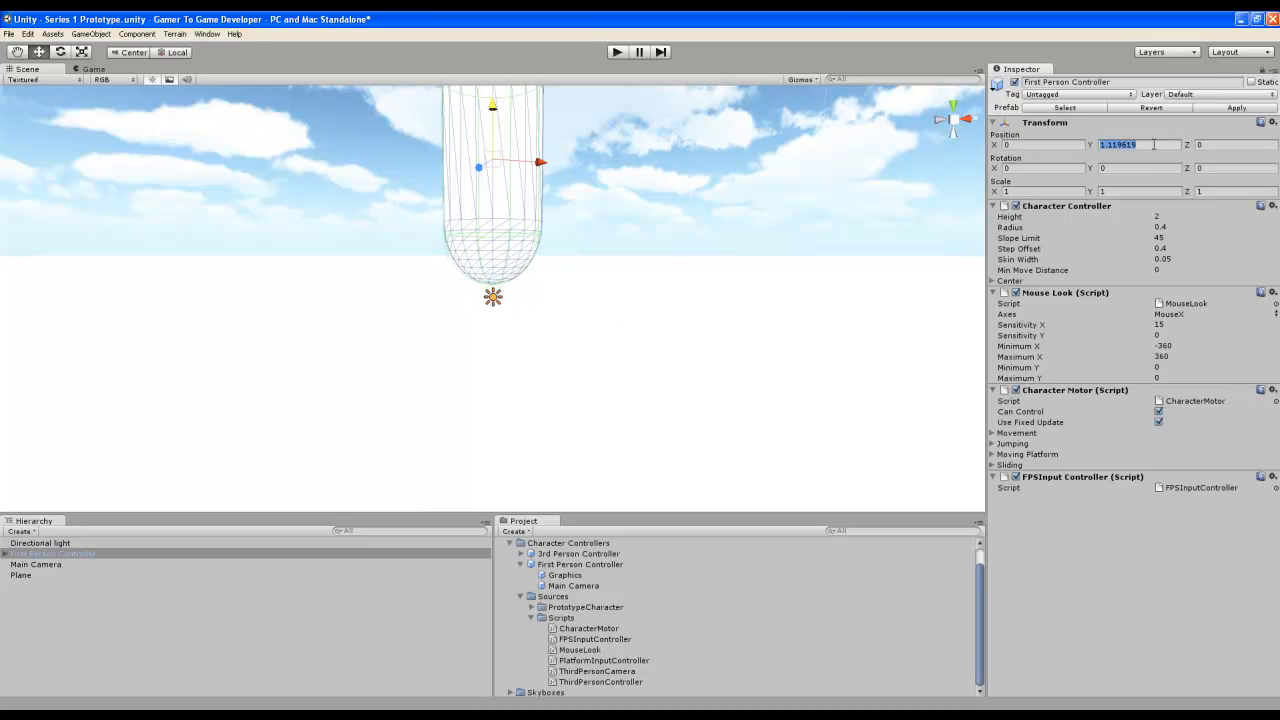
pyautogui.write('1')
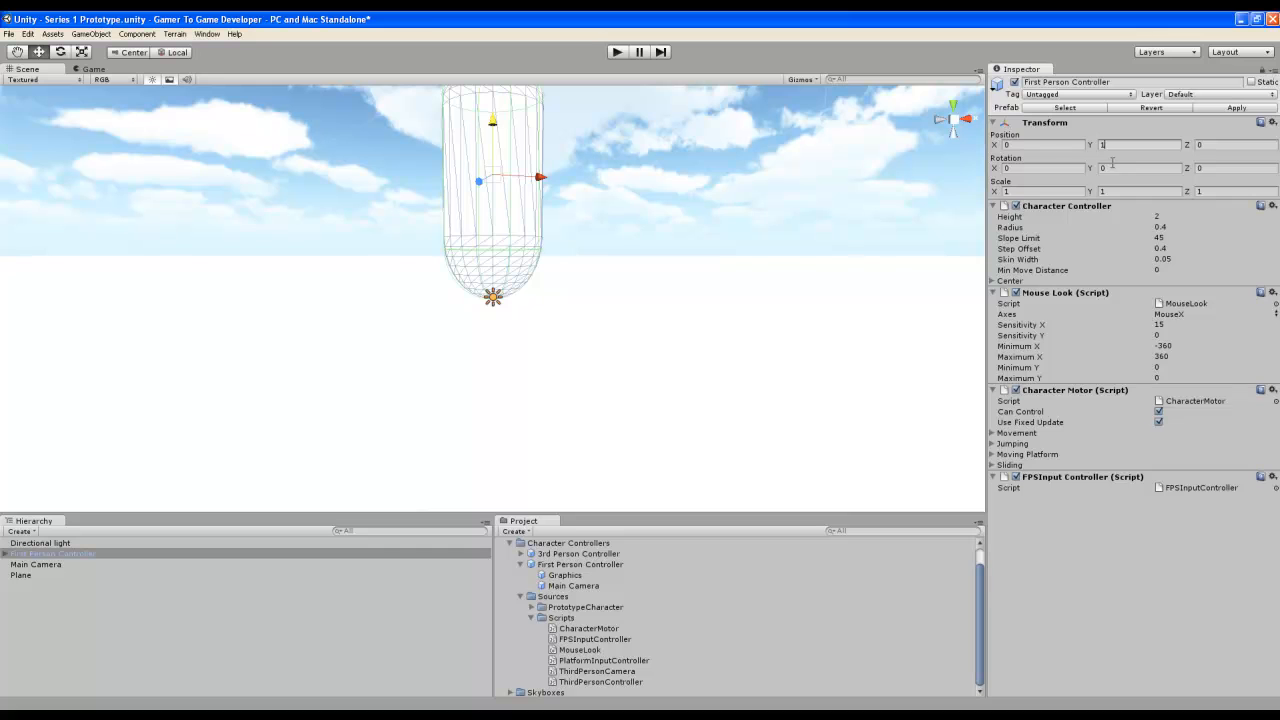
pyautogui.keyDown('alt'); pyautogui.moveTo(634, 237); pyautogui.dragTo(628, 207); pyautogui.keyUp('alt')
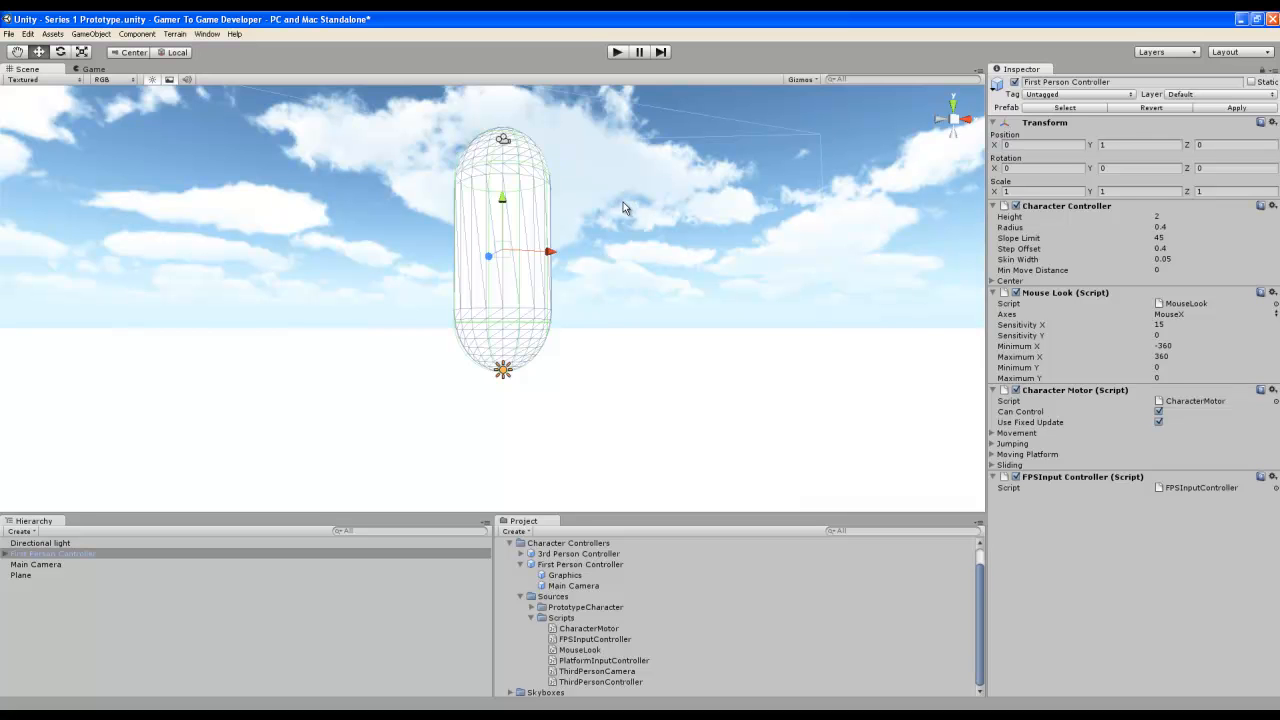
# Step: Play the scene in the Game view, test walking, looking around and jumping with the First Person Controller, and stop playback
pyautogui.click(91, 70)
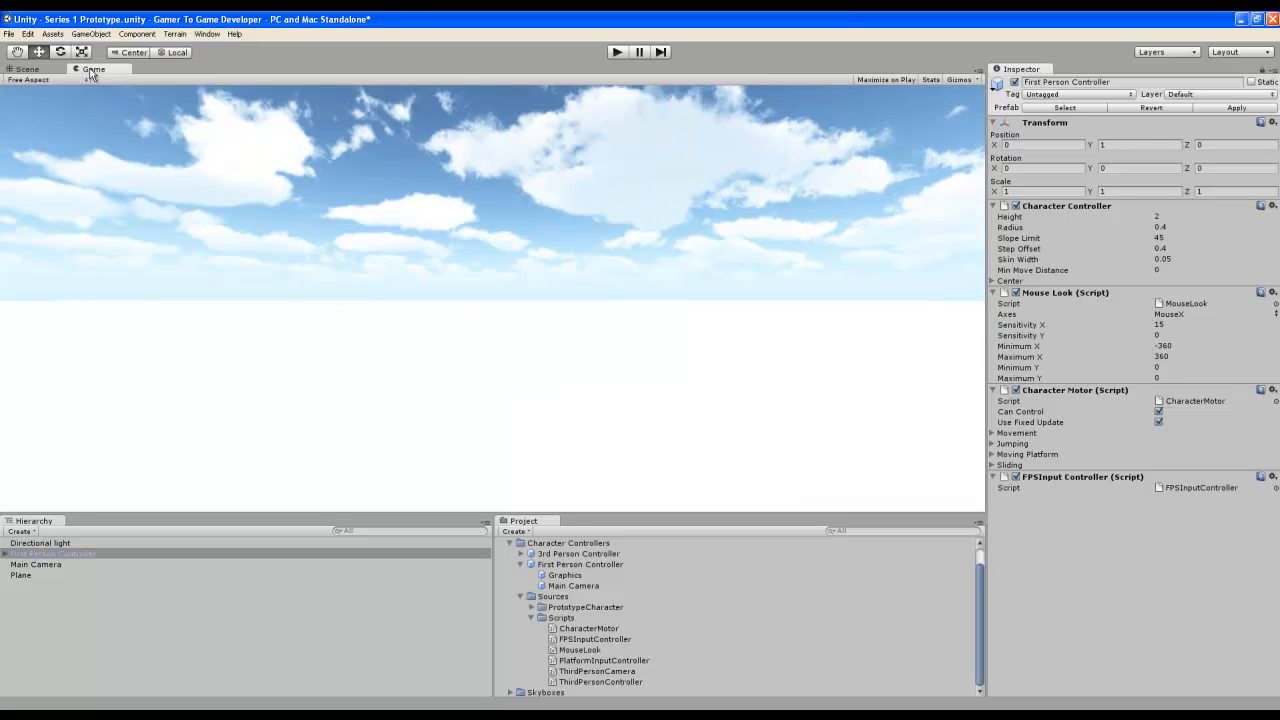
pyautogui.click(617, 52)
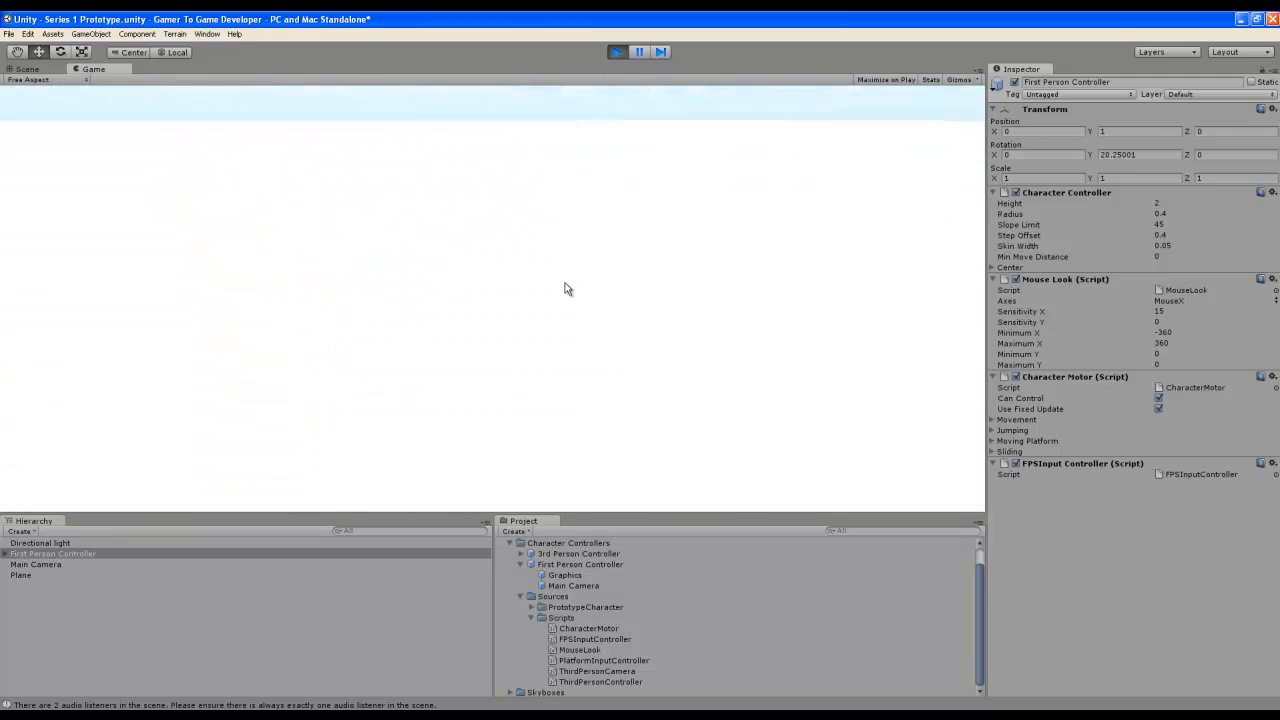
pyautogui.press('w')
pyautogui.press('space')
pyautogui.press('space')
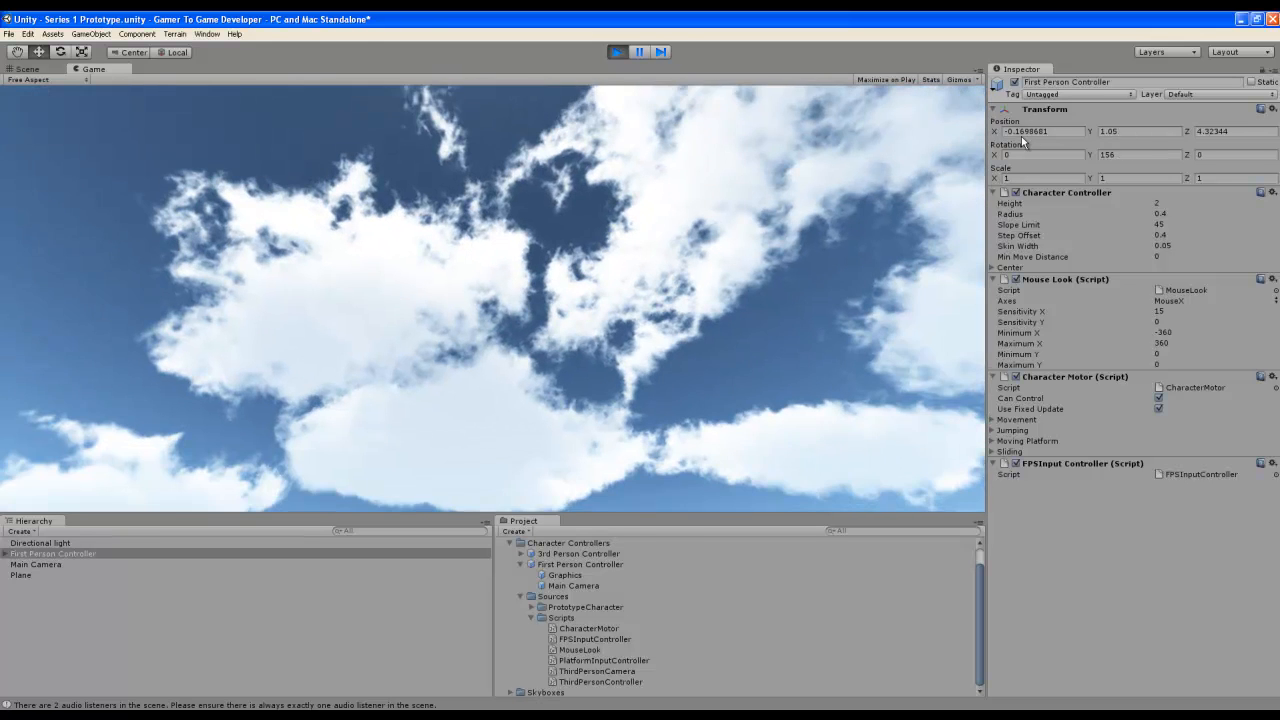
pyautogui.press('w')
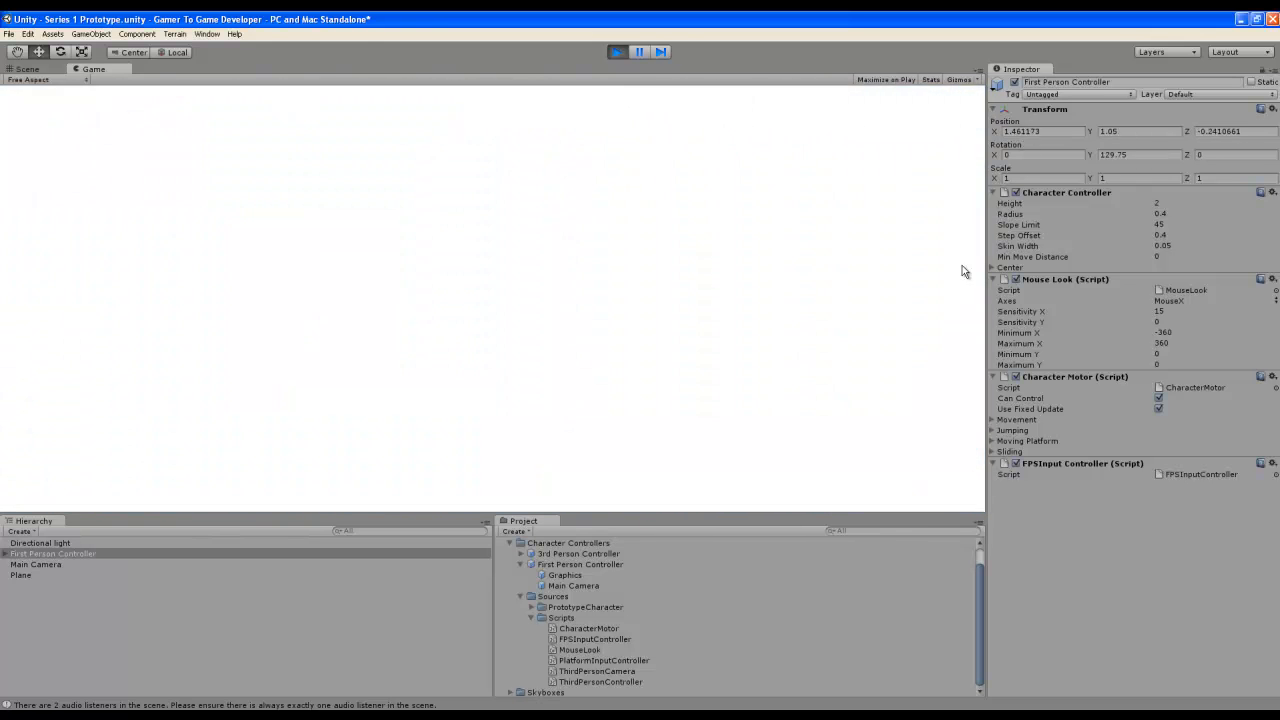
pyautogui.press('w')
pyautogui.press('w')
pyautogui.press('w')
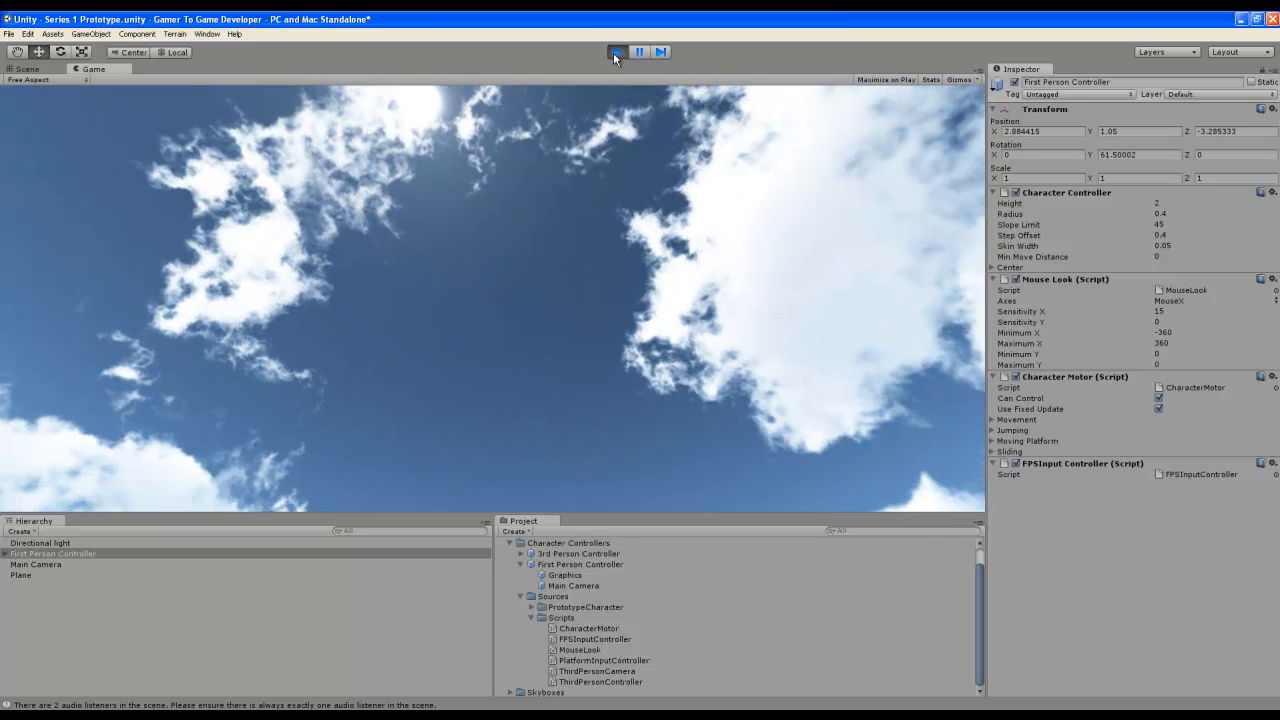
pyautogui.click(616, 52)
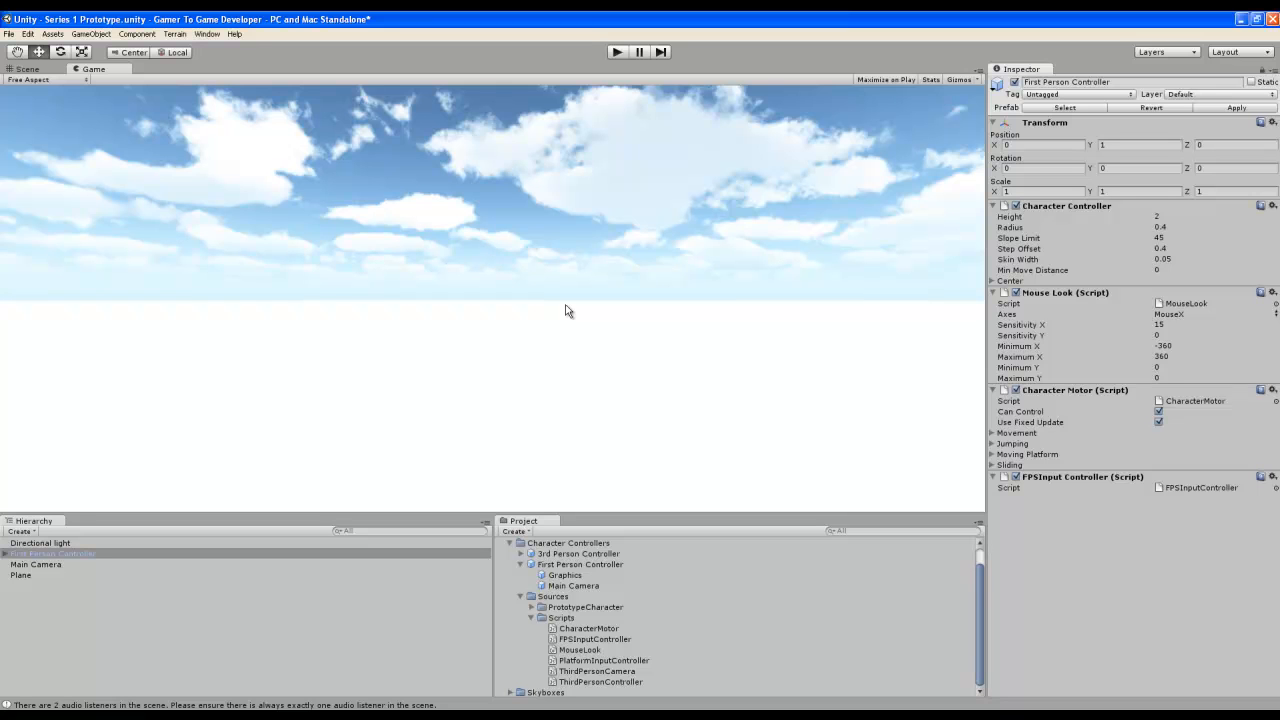
# Step: Return to the Scene view, create a cube and reset its position to the origin
pyautogui.click(26, 70)
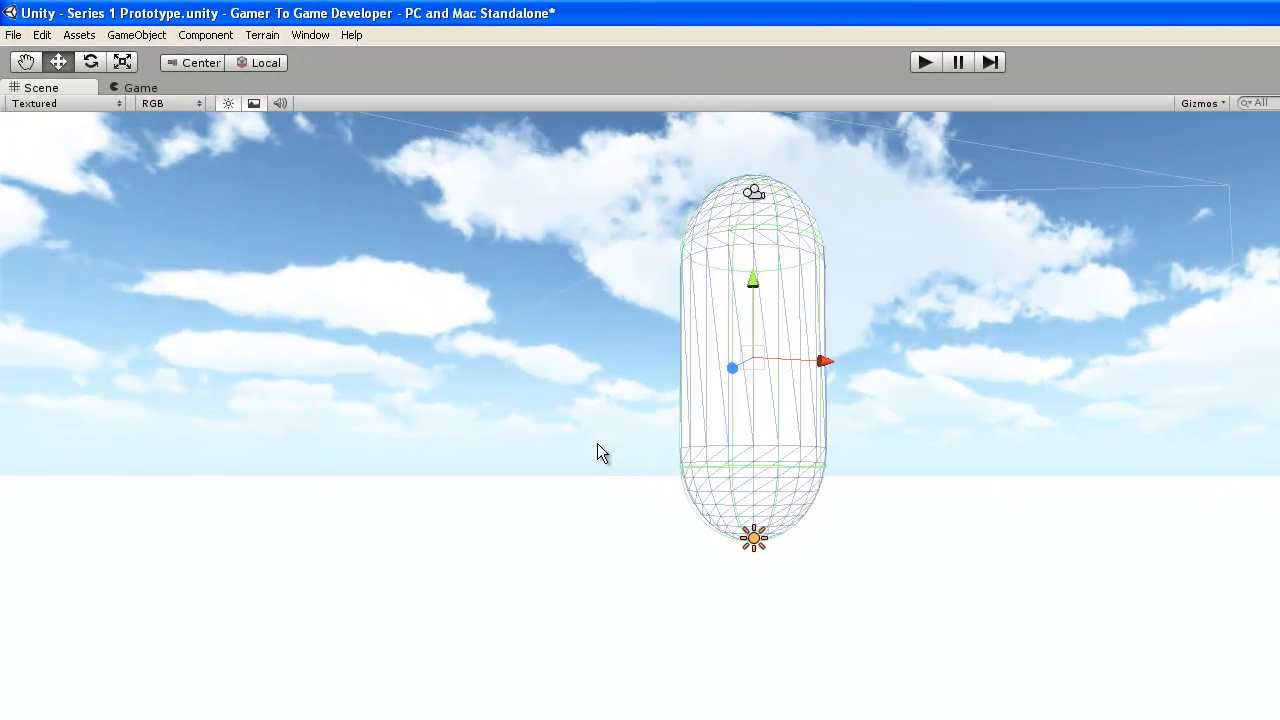
pyautogui.click(128, 36)
pyautogui.moveTo(150, 75)
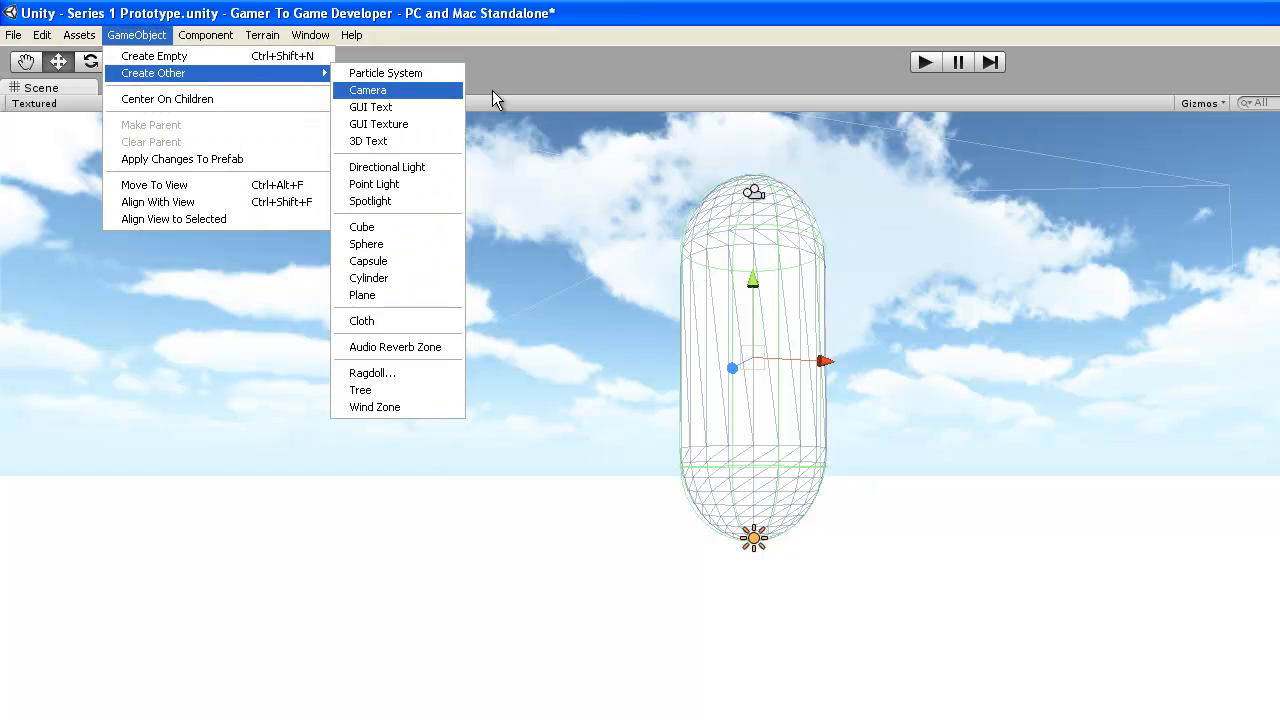
pyautogui.click(403, 229)
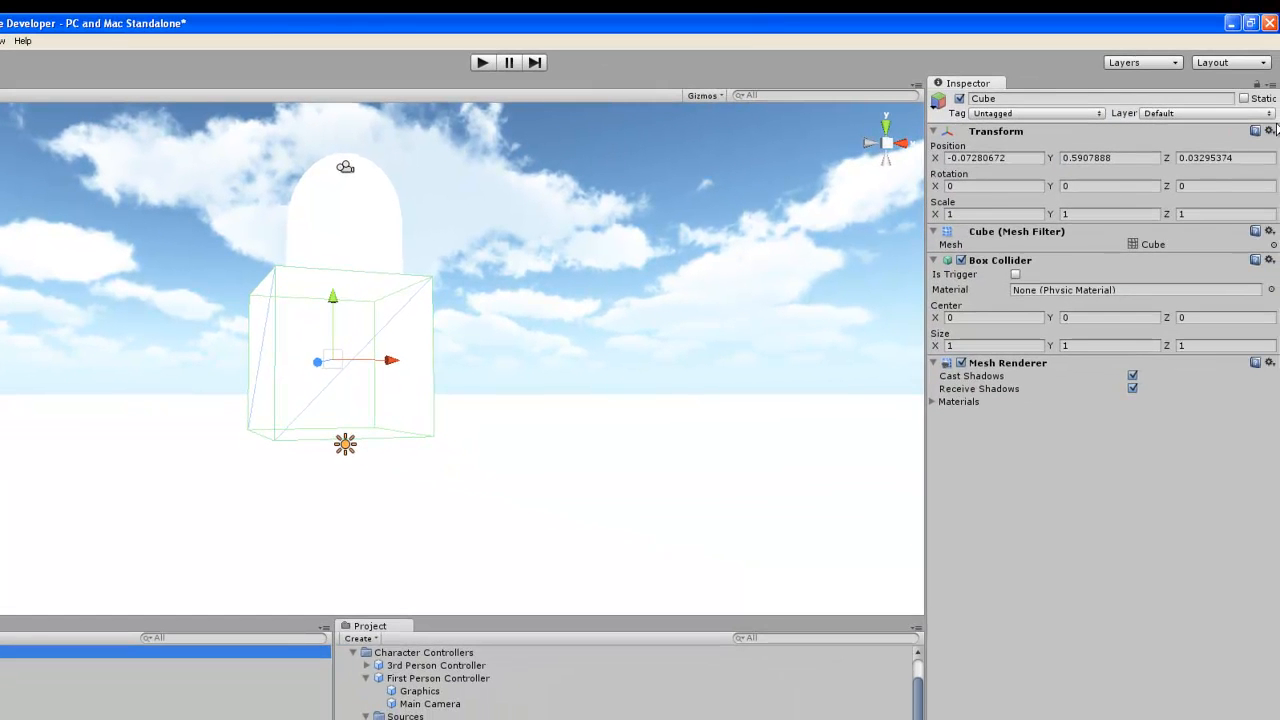
pyautogui.click(1269, 131)
pyautogui.click(1213, 166)
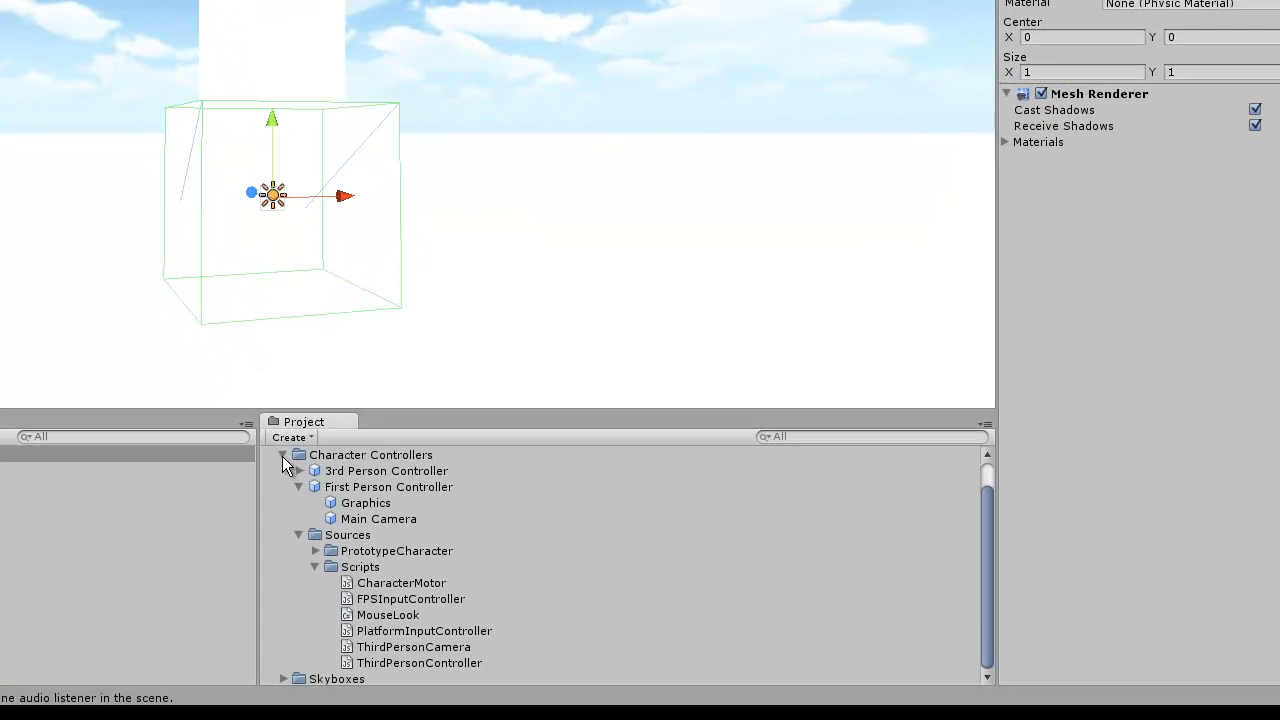
# Step: Collapse the Character Controllers folder in the project assets
pyautogui.click(282, 455)
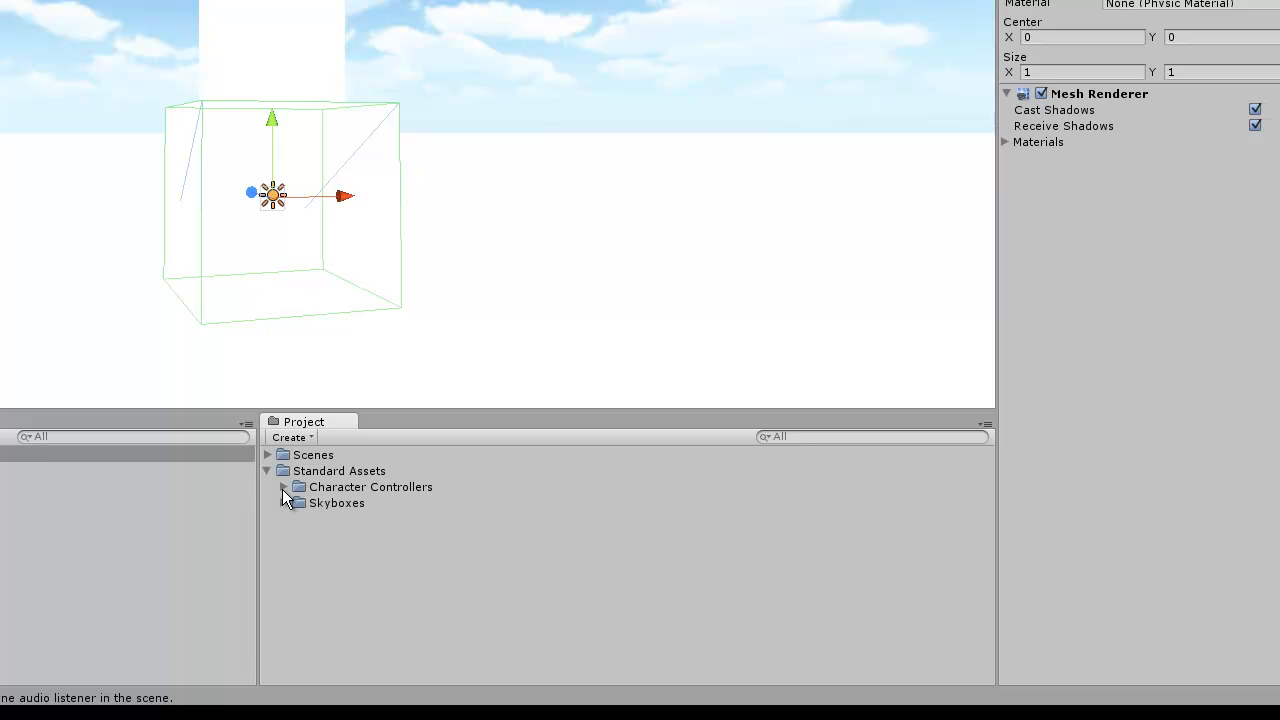
# Step: Create a new folder named Materials in the project assets
pyautogui.click(308, 437)
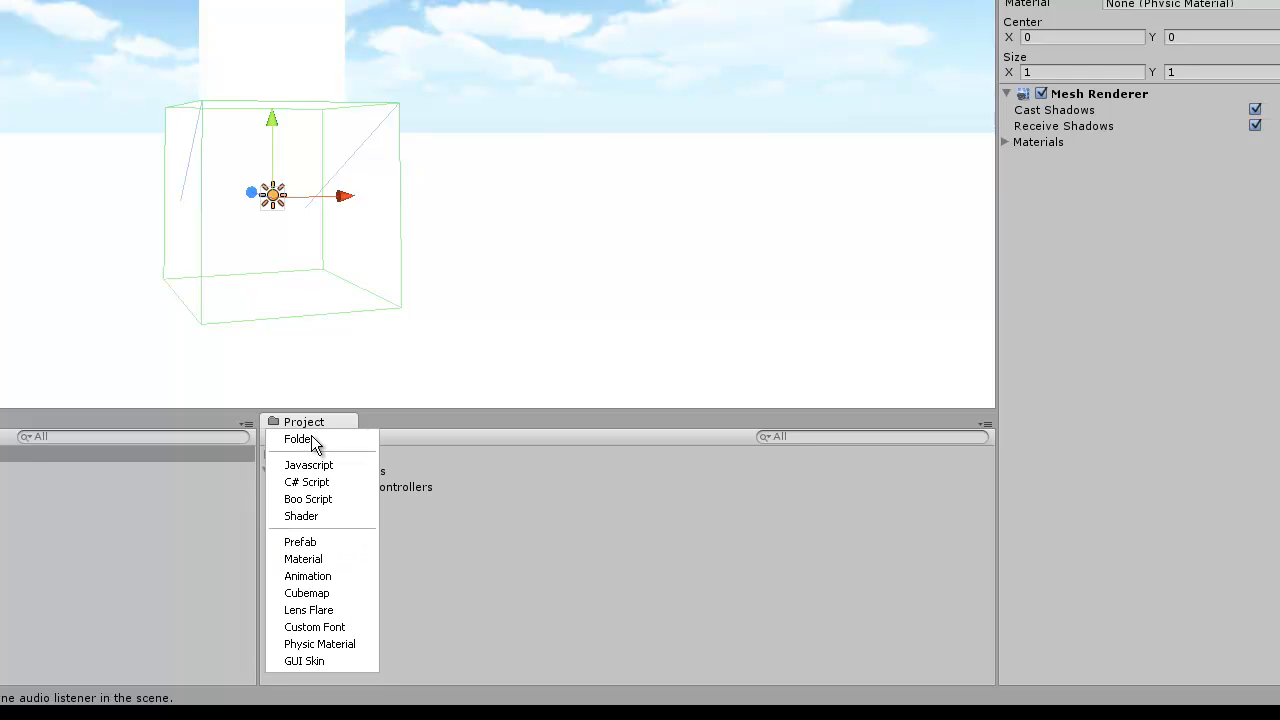
pyautogui.click(300, 439)
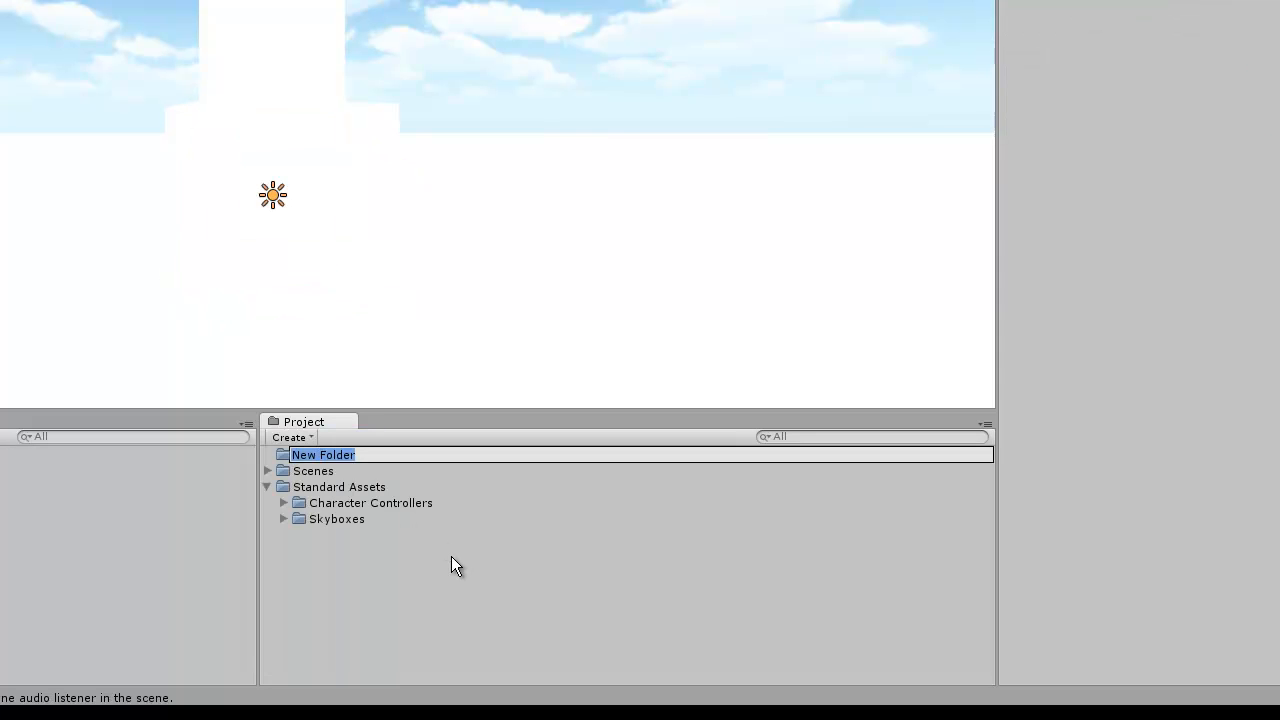
pyautogui.write('Materials')
pyautogui.press('Return')
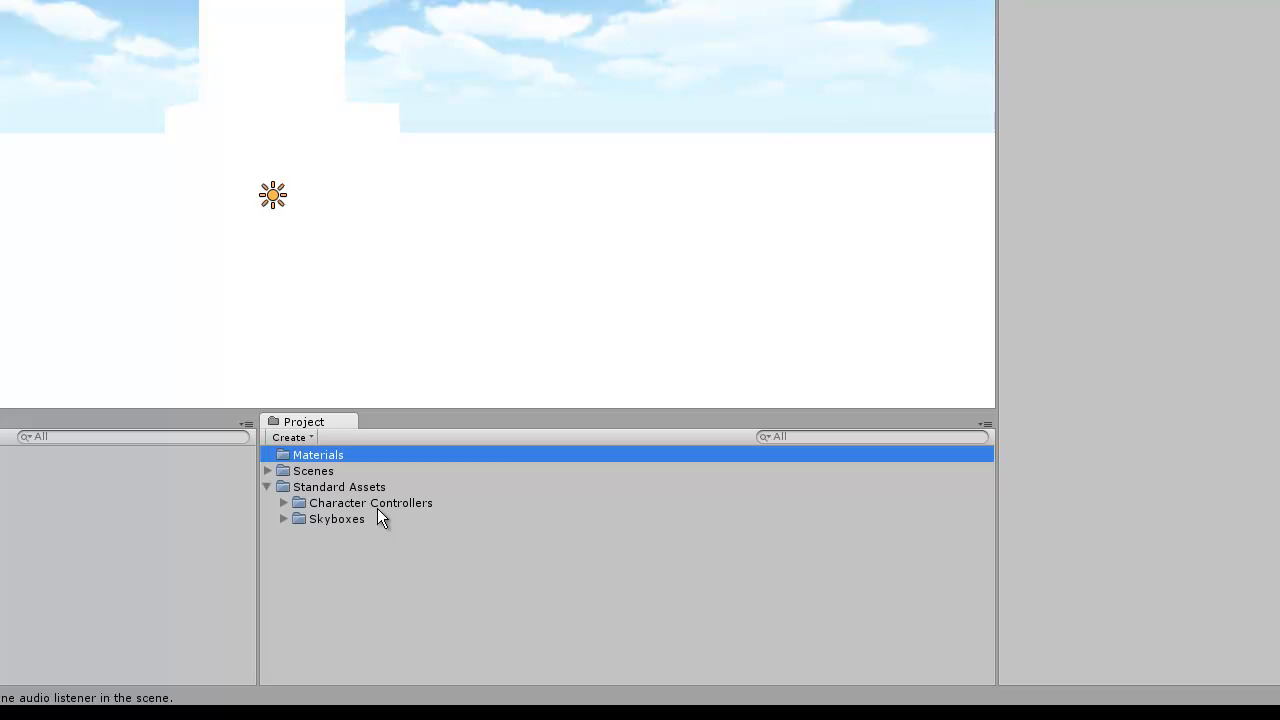
pyautogui.click(318, 455)
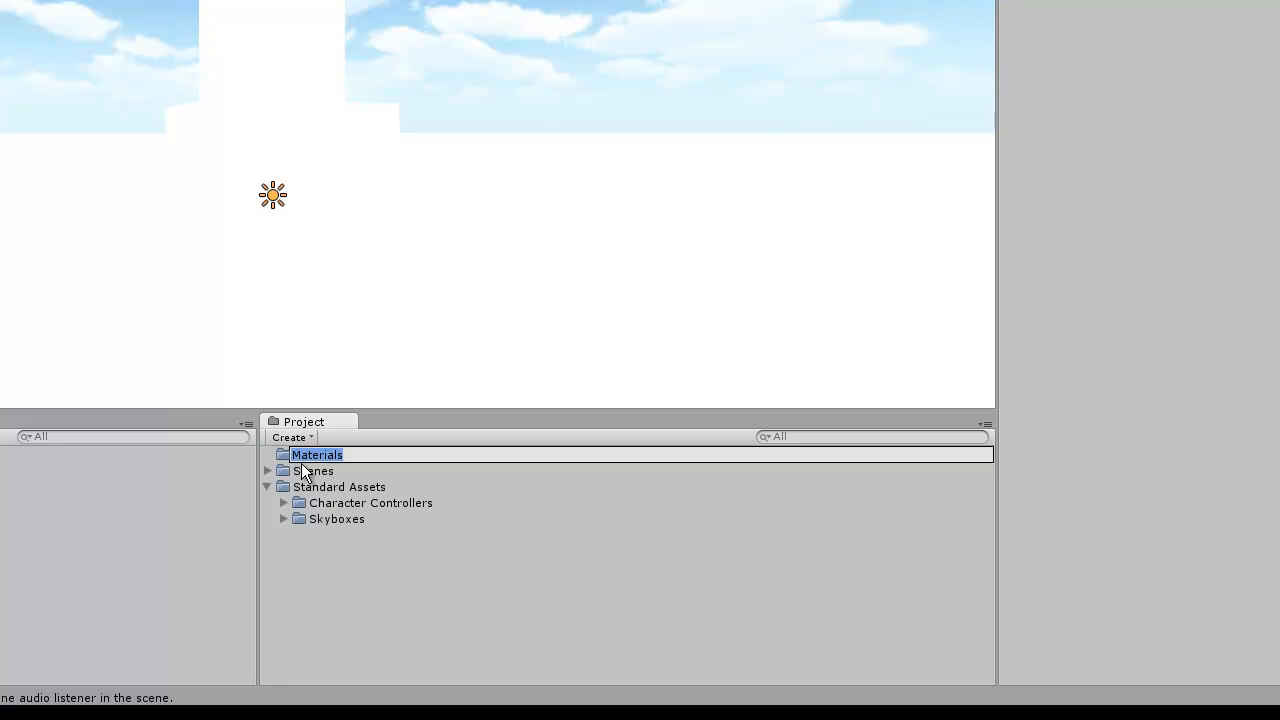
pyautogui.click(300, 472)
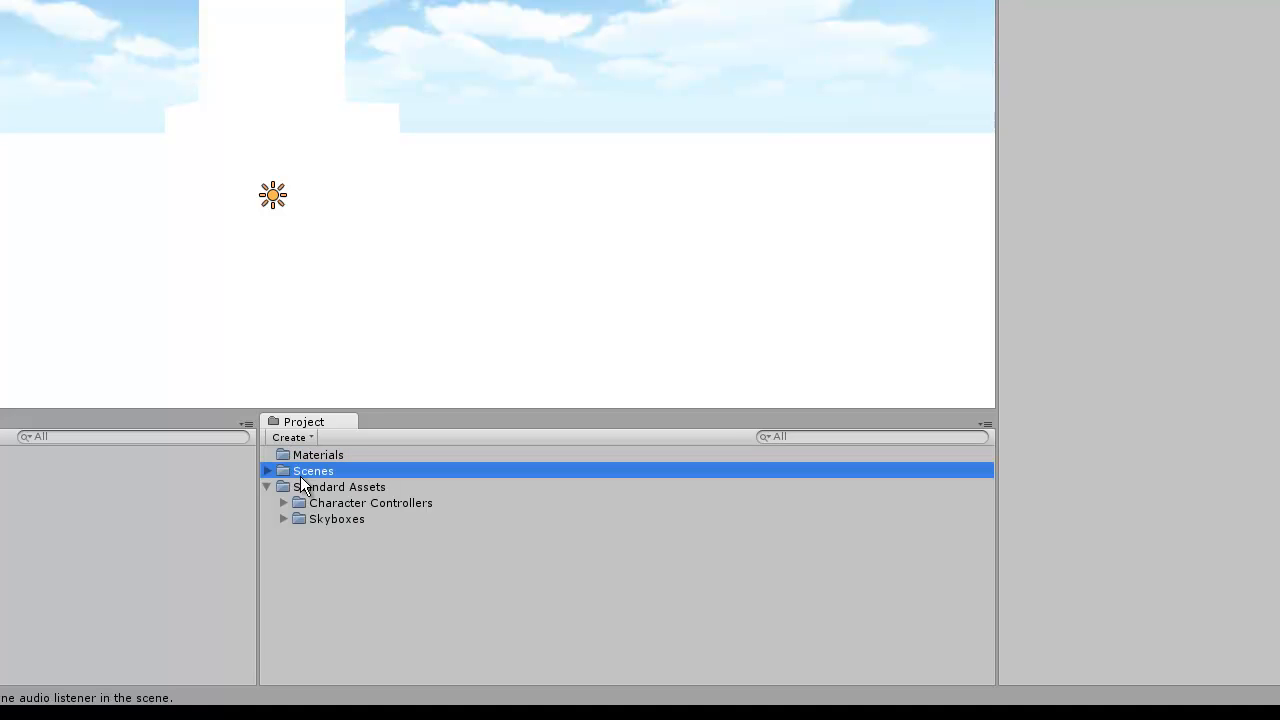
pyautogui.click(300, 474)
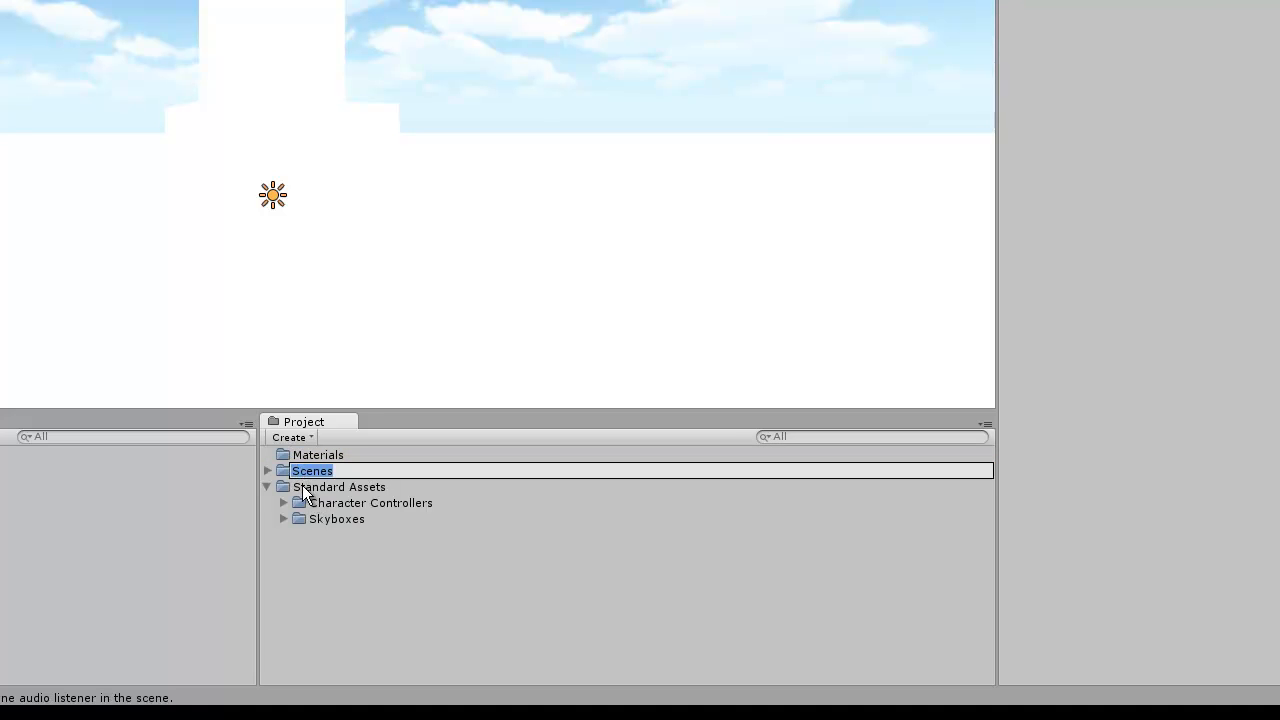
pyautogui.press('Return')
# Step: Create a new material named Yellow inside the Materials folder
pyautogui.click(302, 455)
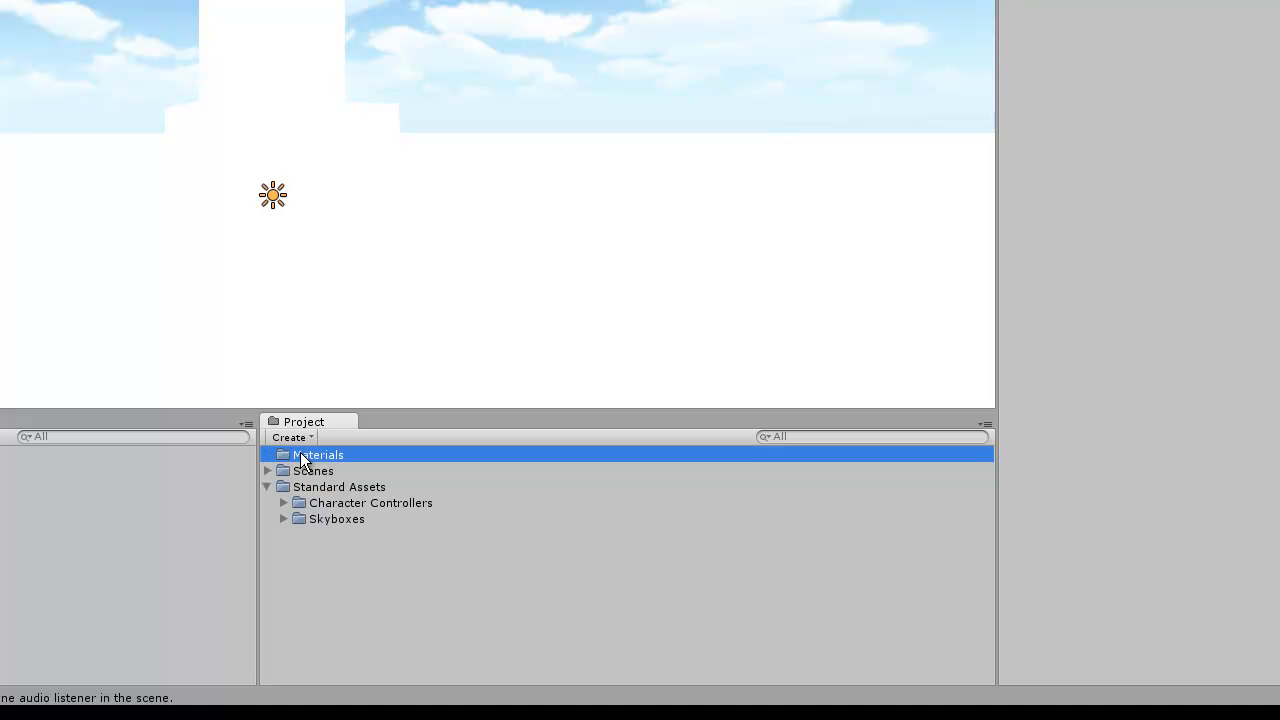
pyautogui.rightClick(316, 465)
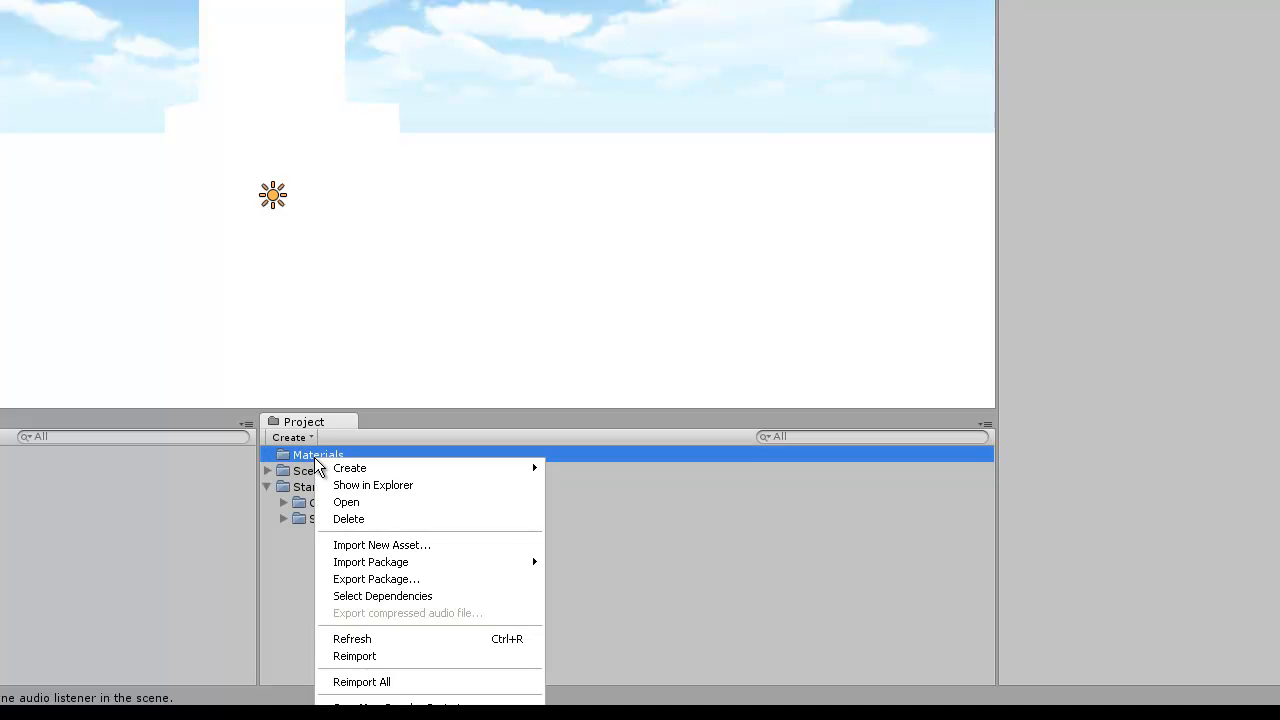
pyautogui.moveTo(483, 469)
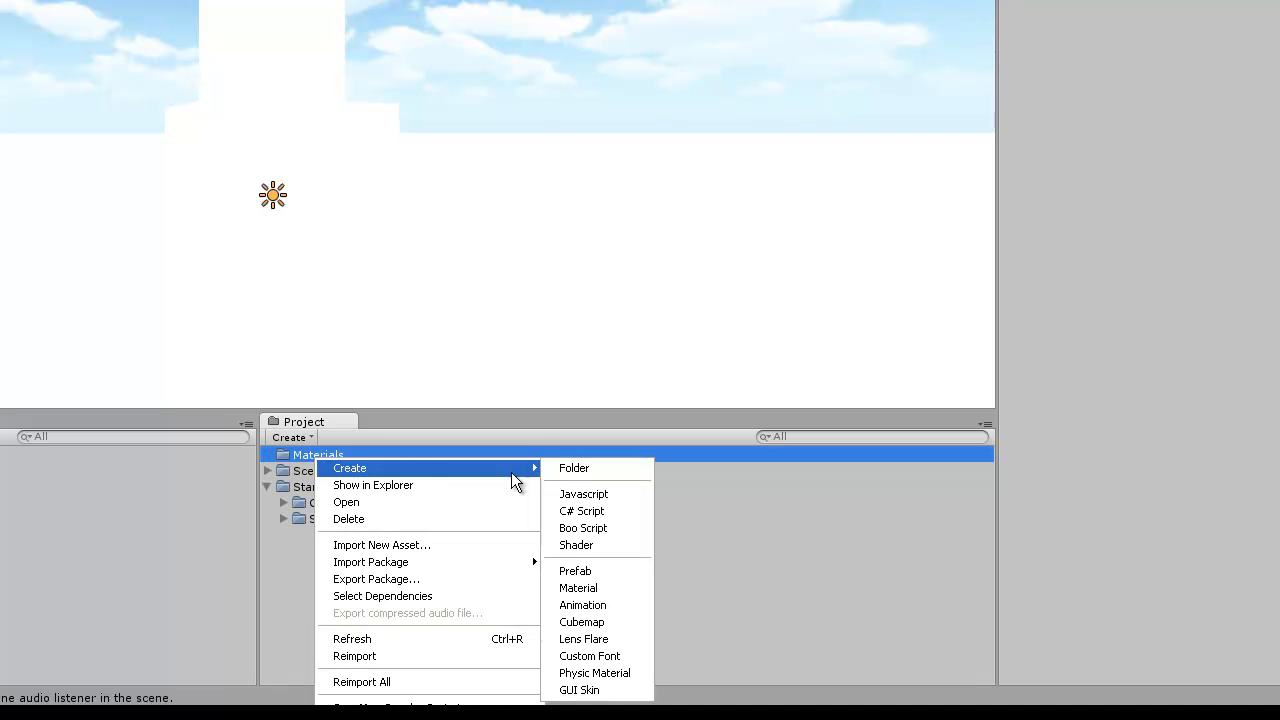
pyautogui.click(579, 590)
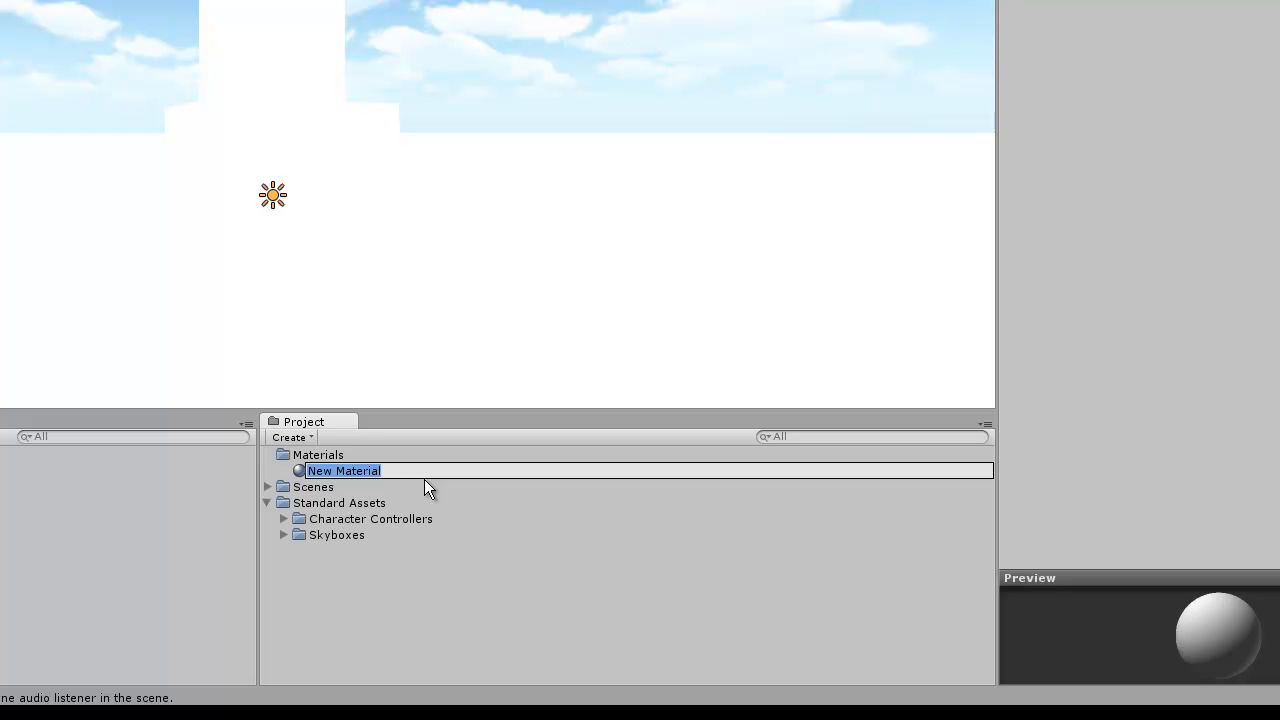
pyautogui.write('Yellow')
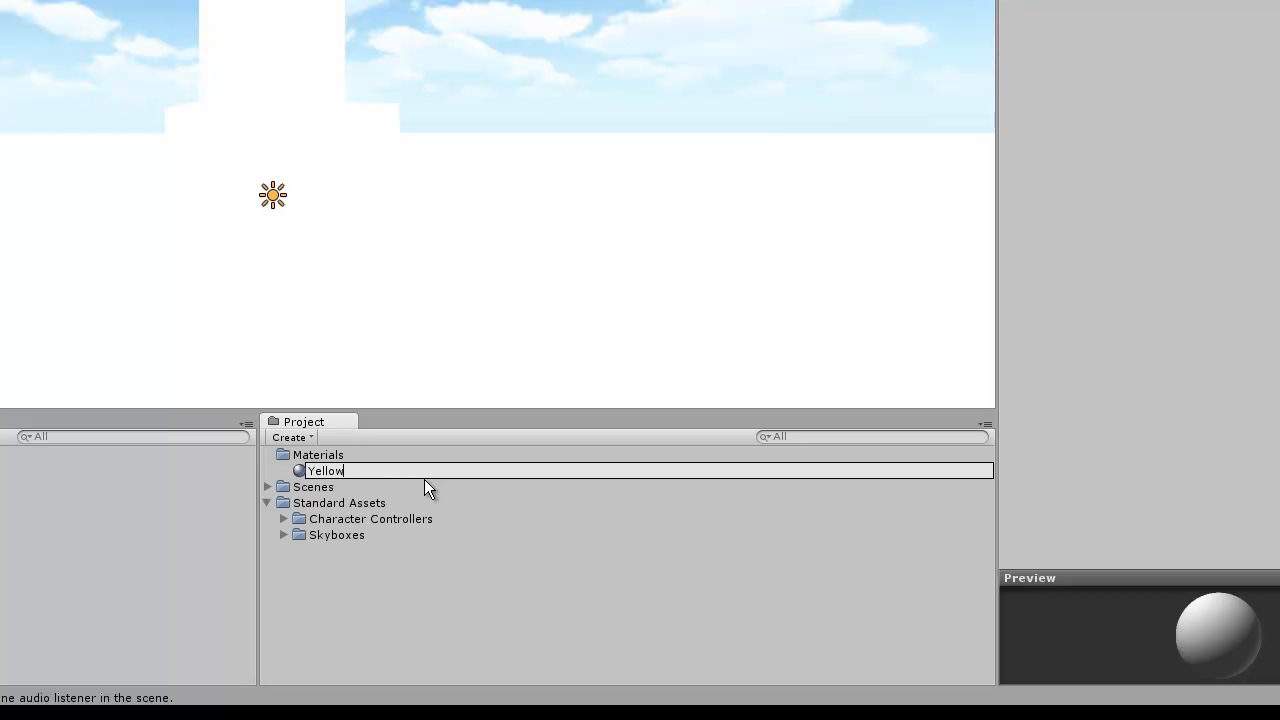
pyautogui.press('Return')
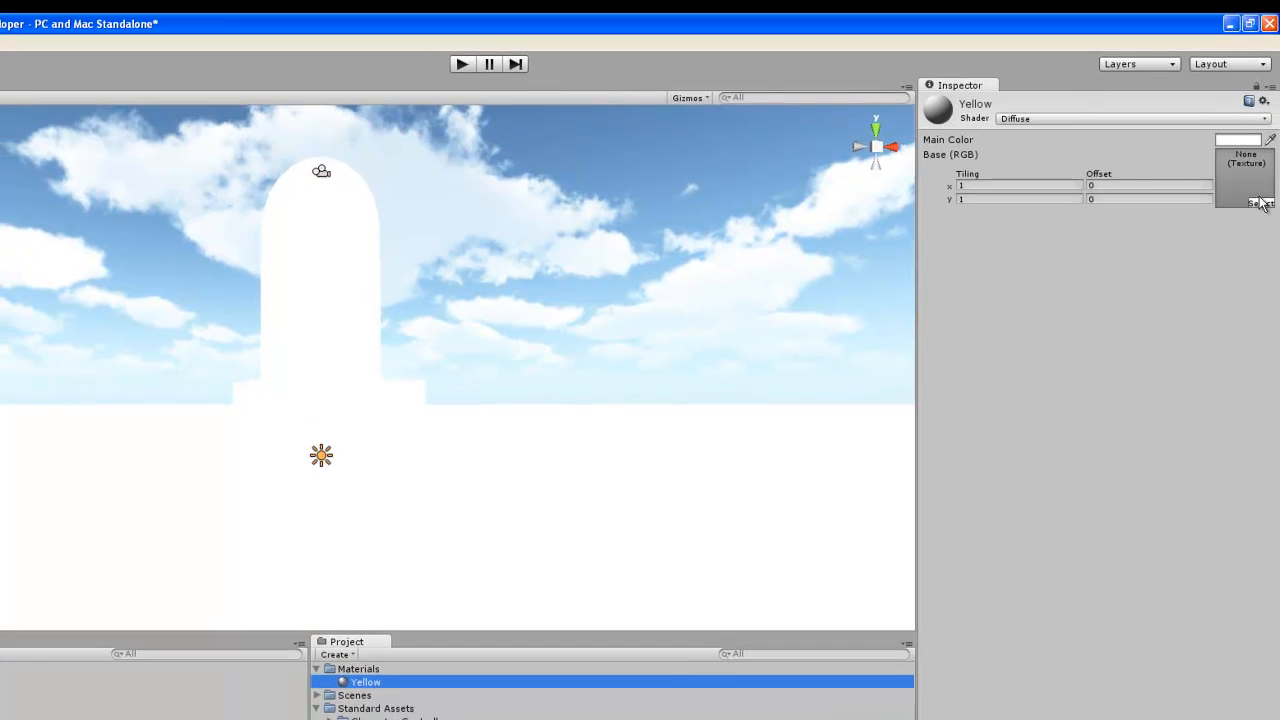
# Step: Set the Yellow material's main color to a bright, saturated yellow
pyautogui.click(1237, 142)
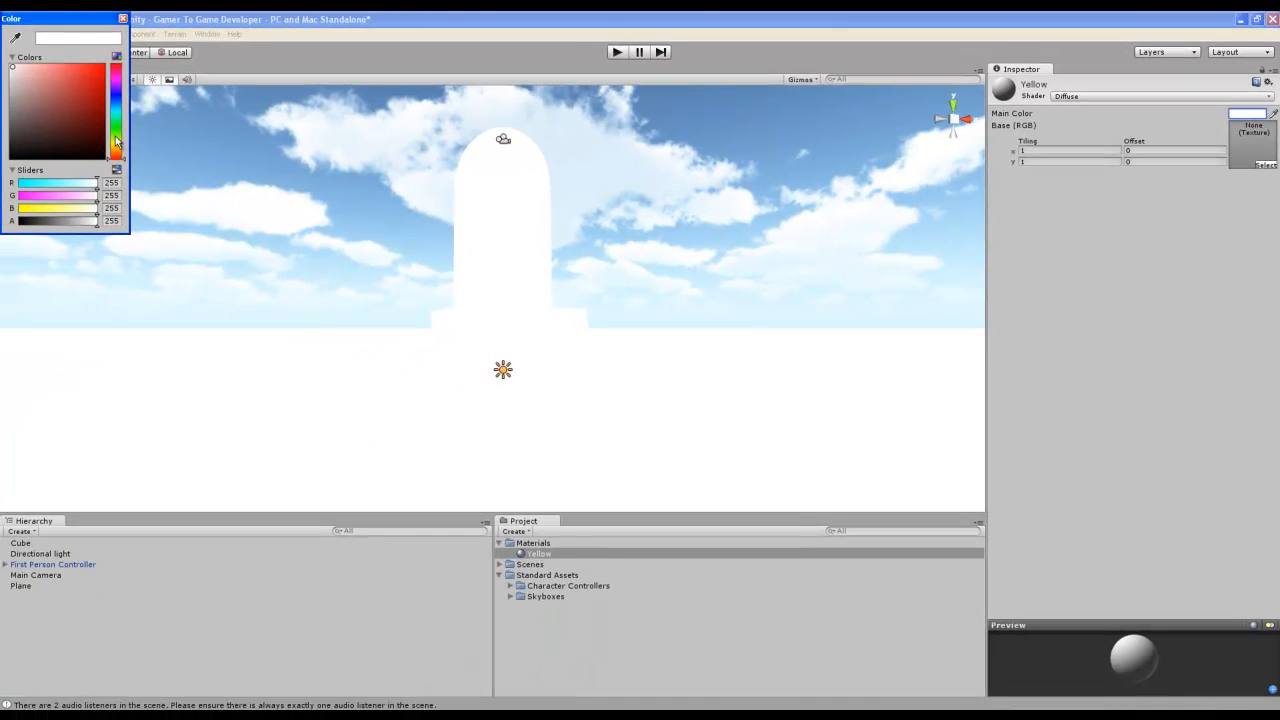
pyautogui.moveTo(116, 142); pyautogui.dragTo(116, 150)
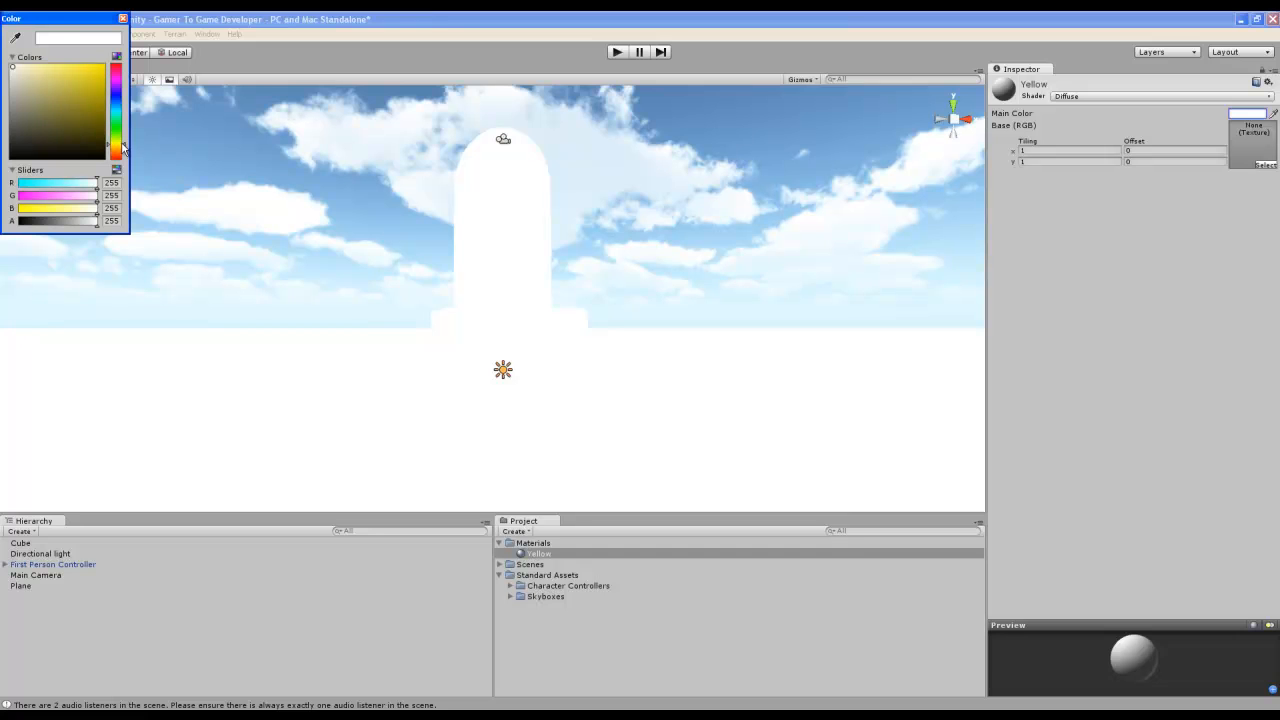
pyautogui.moveTo(53, 82); pyautogui.dragTo(95, 66)
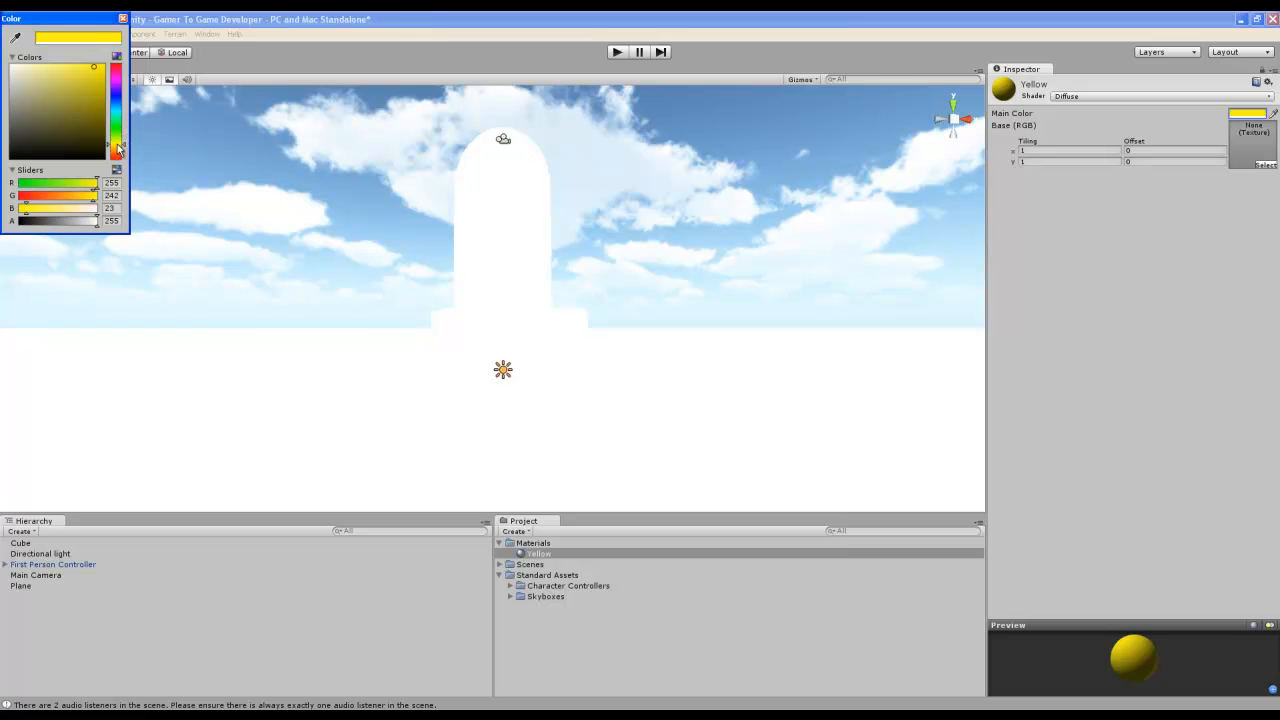
pyautogui.moveTo(118, 149); pyautogui.dragTo(118, 150)
pyautogui.click(123, 20)
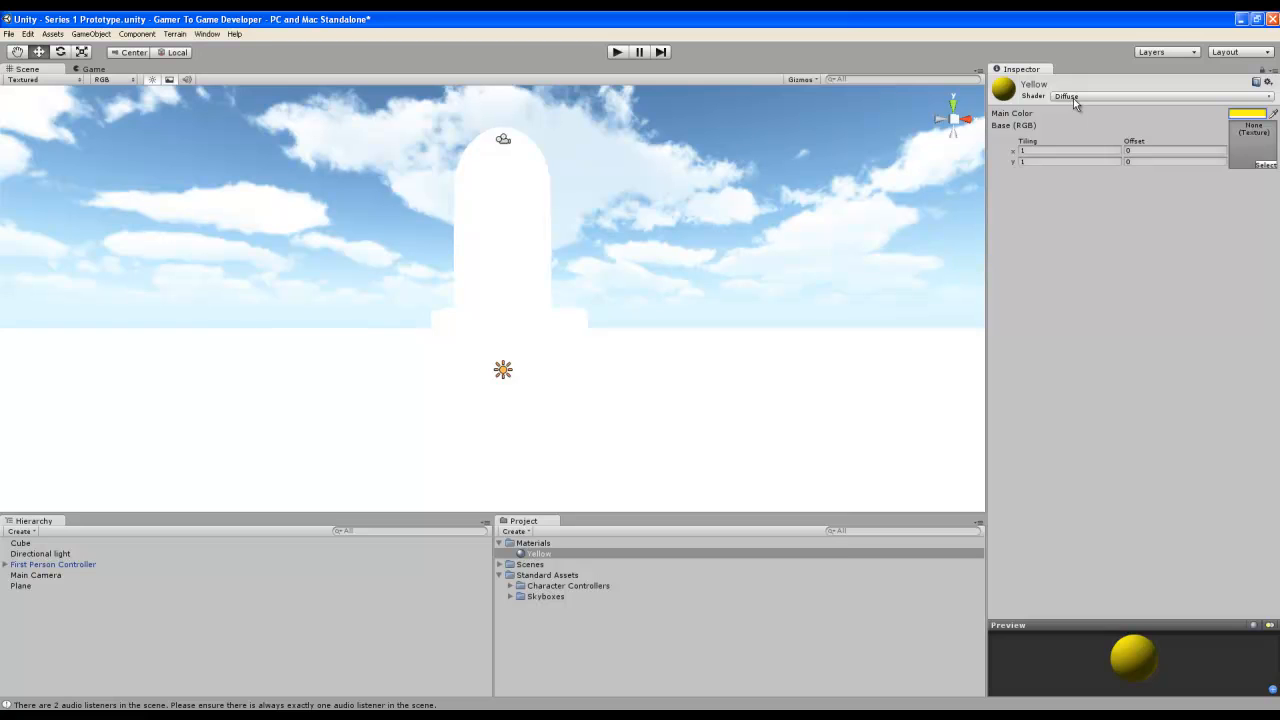
# Step: Switch the Yellow material's shader to Specular and set its specular color to a near-white with R, G and B at 242
pyautogui.click(1268, 97)
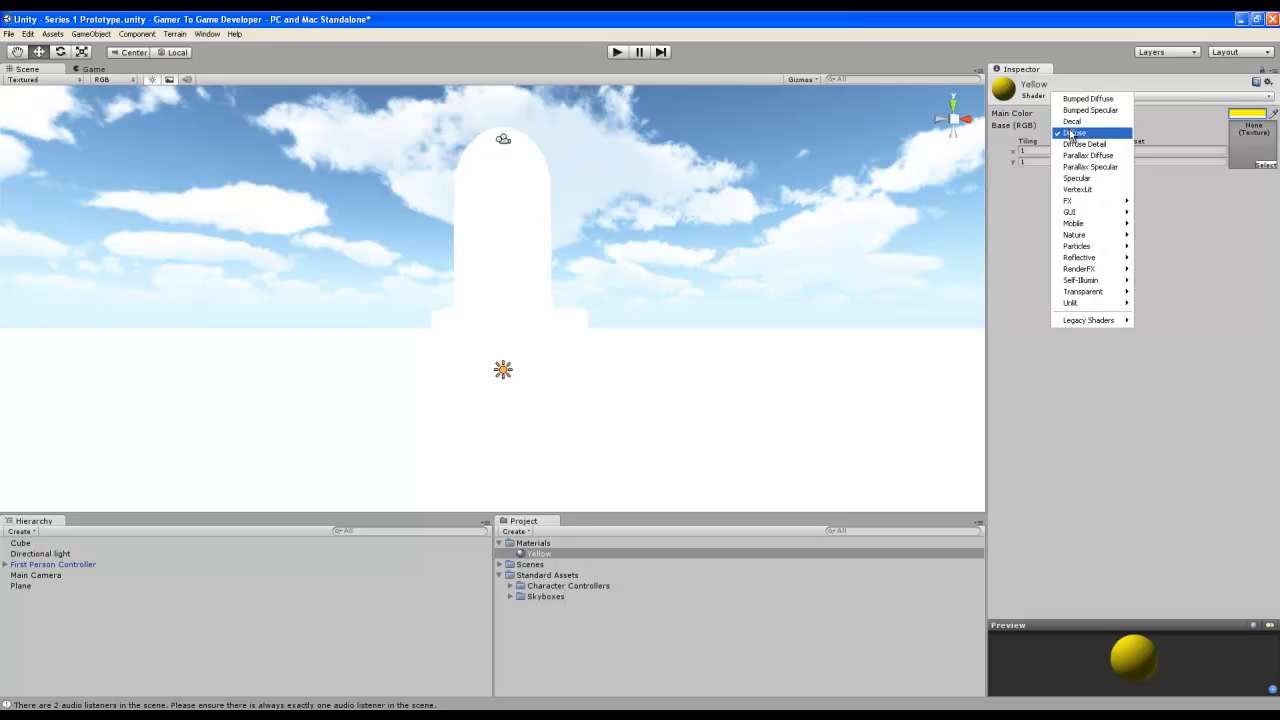
pyautogui.click(1077, 178)
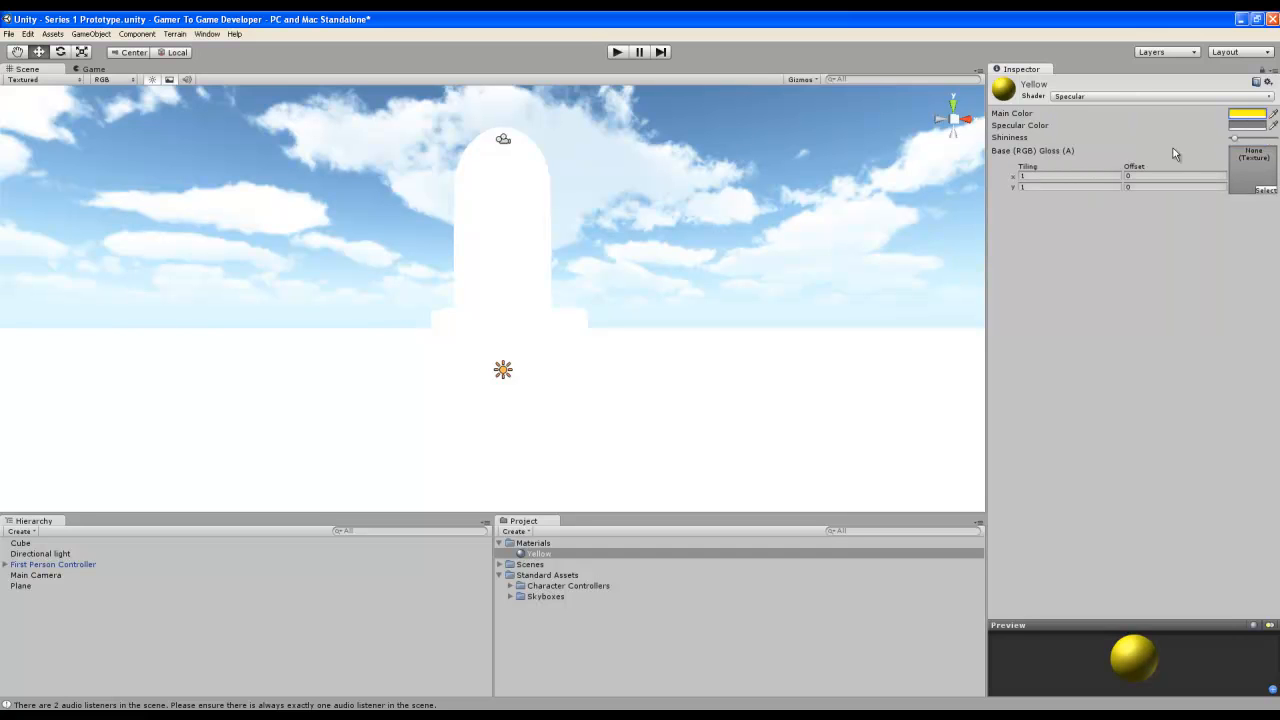
pyautogui.click(1245, 126)
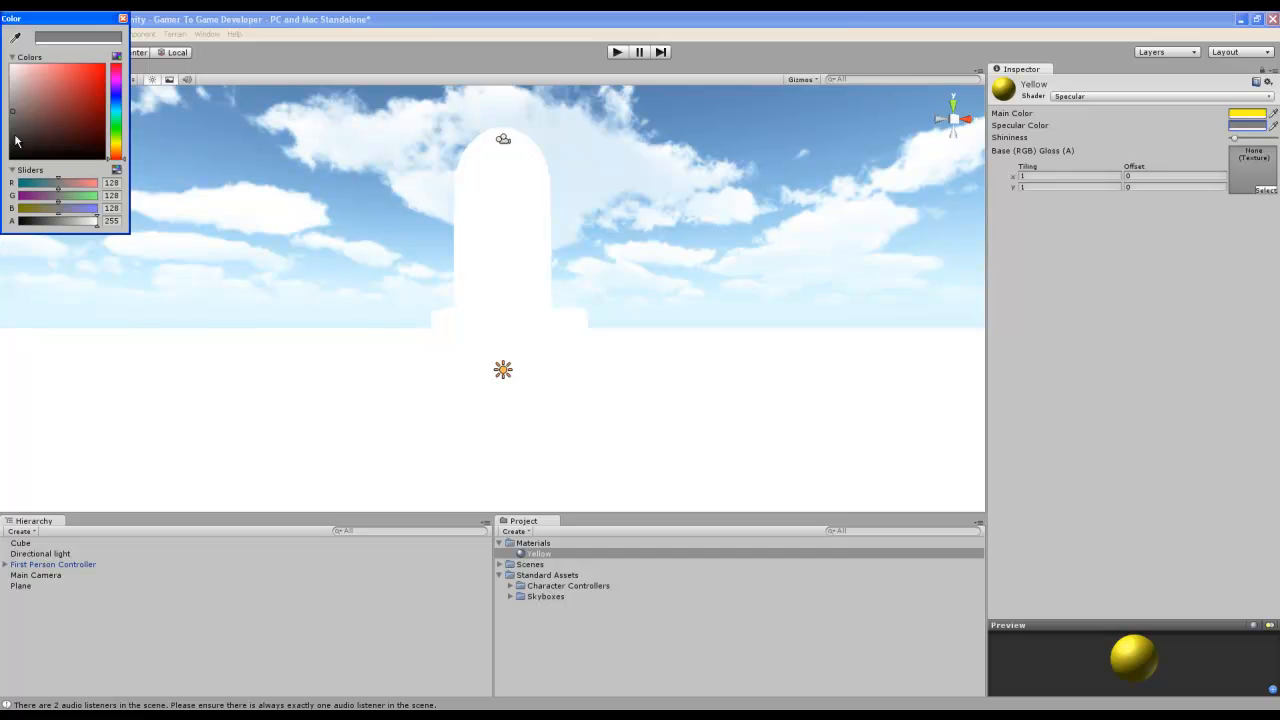
pyautogui.moveTo(51, 20); pyautogui.dragTo(728, 241)
pyautogui.moveTo(691, 338); pyautogui.dragTo(674, 297)
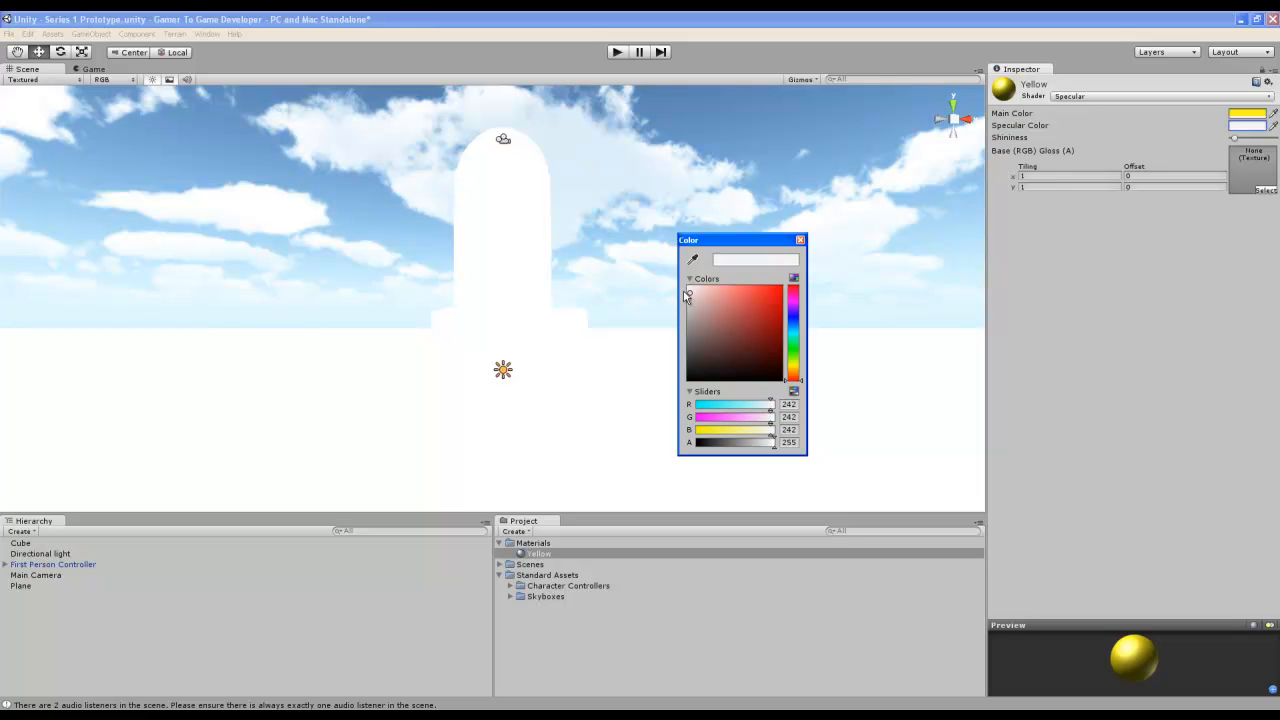
pyautogui.click(800, 242)
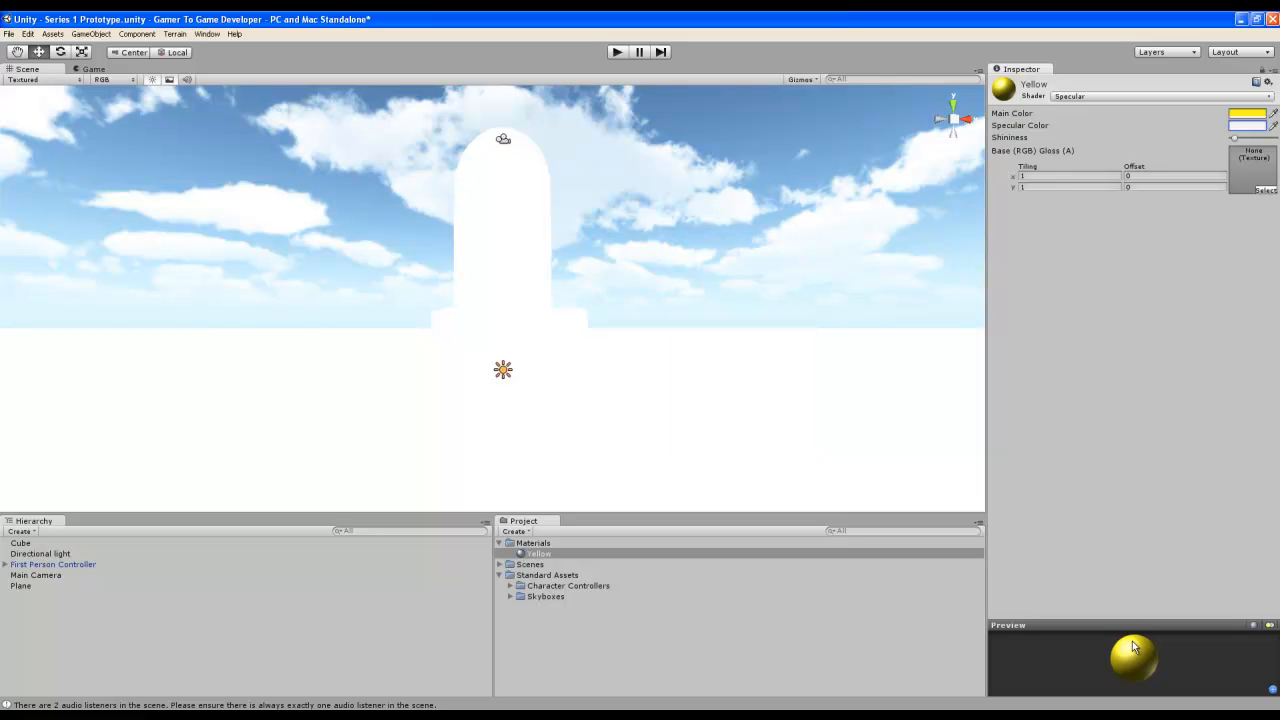
# Step: Enlarge the material preview and darken the specular color to a light grey with R, G and B at 226
pyautogui.moveTo(1081, 619); pyautogui.dragTo(1084, 544)
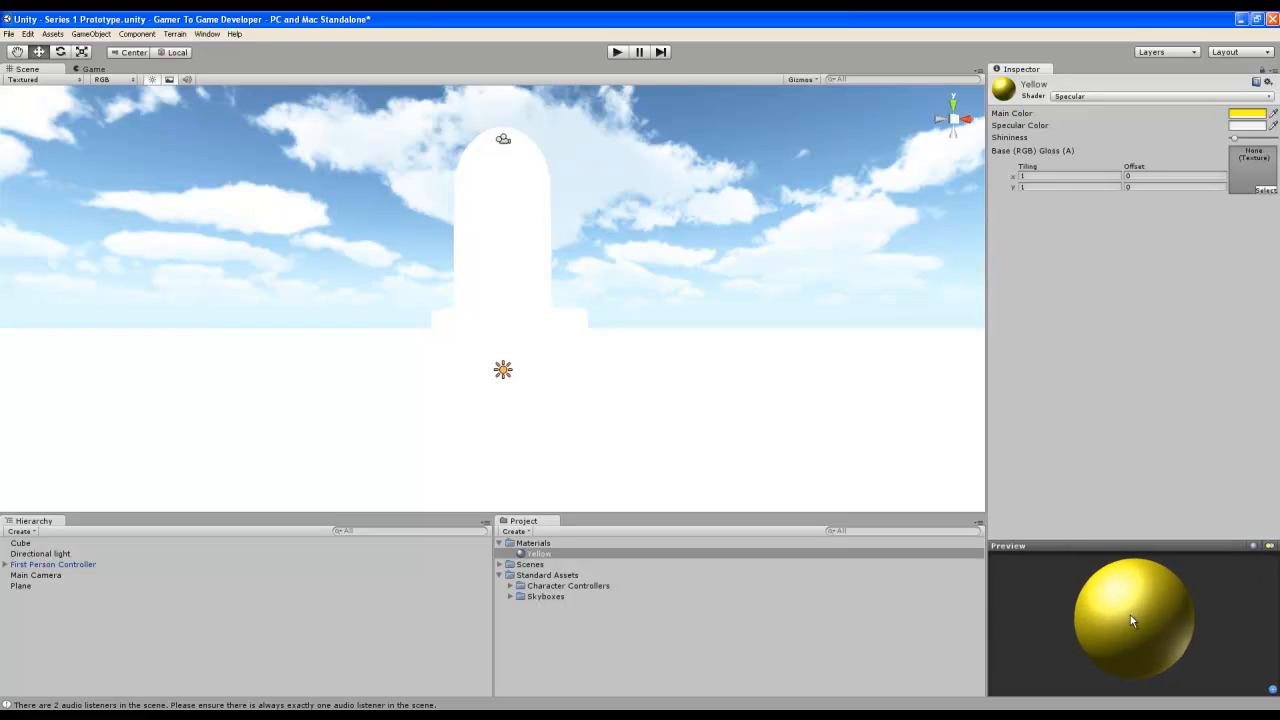
pyautogui.click(1243, 127)
pyautogui.moveTo(692, 289)
pyautogui.mouseDown()
pyautogui.moveTo(692, 335)
pyautogui.moveTo(689, 297)
pyautogui.mouseUp()
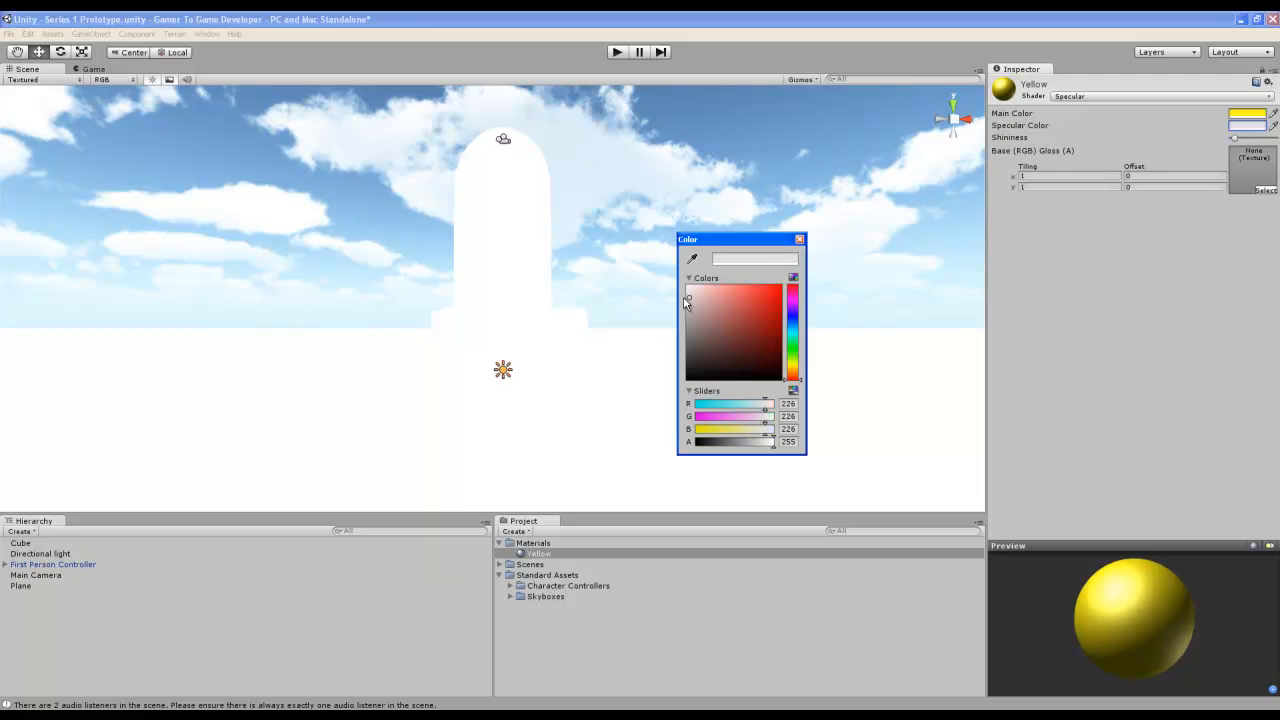
pyautogui.click(799, 239)
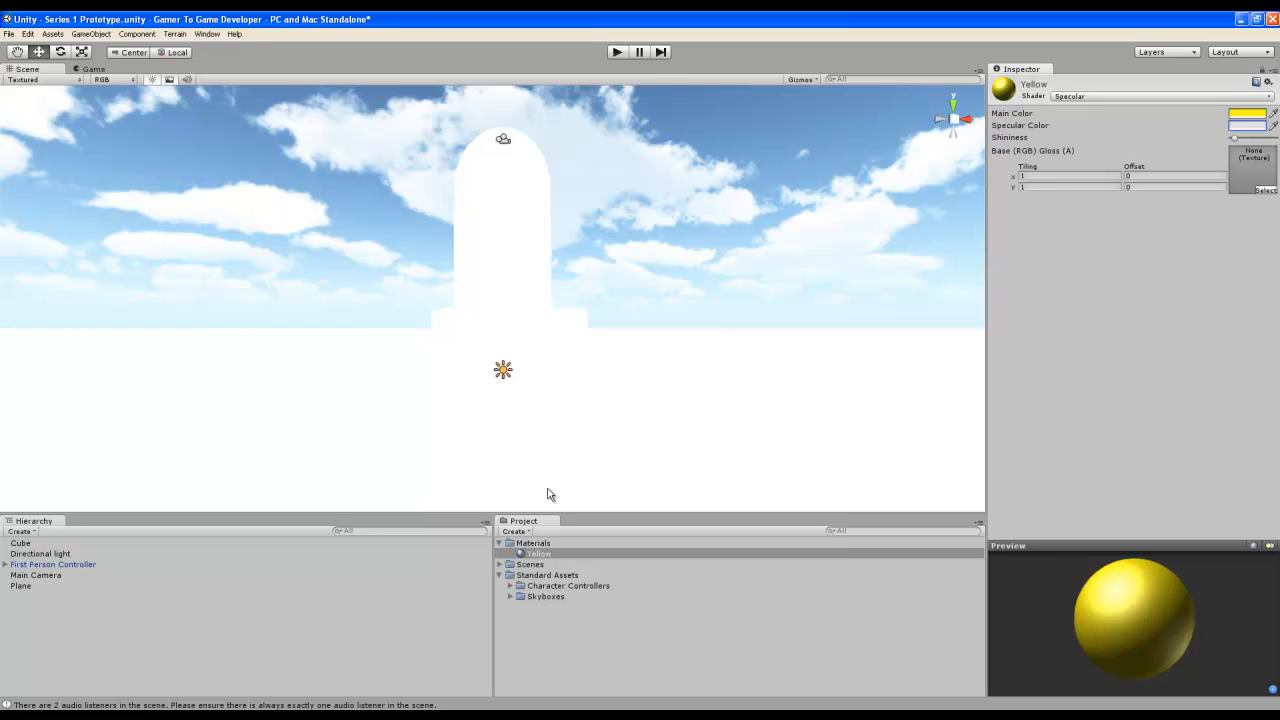
# Step: Assign the Yellow material to Element 0 of the cube's Mesh Renderer materials
pyautogui.click(20, 543)
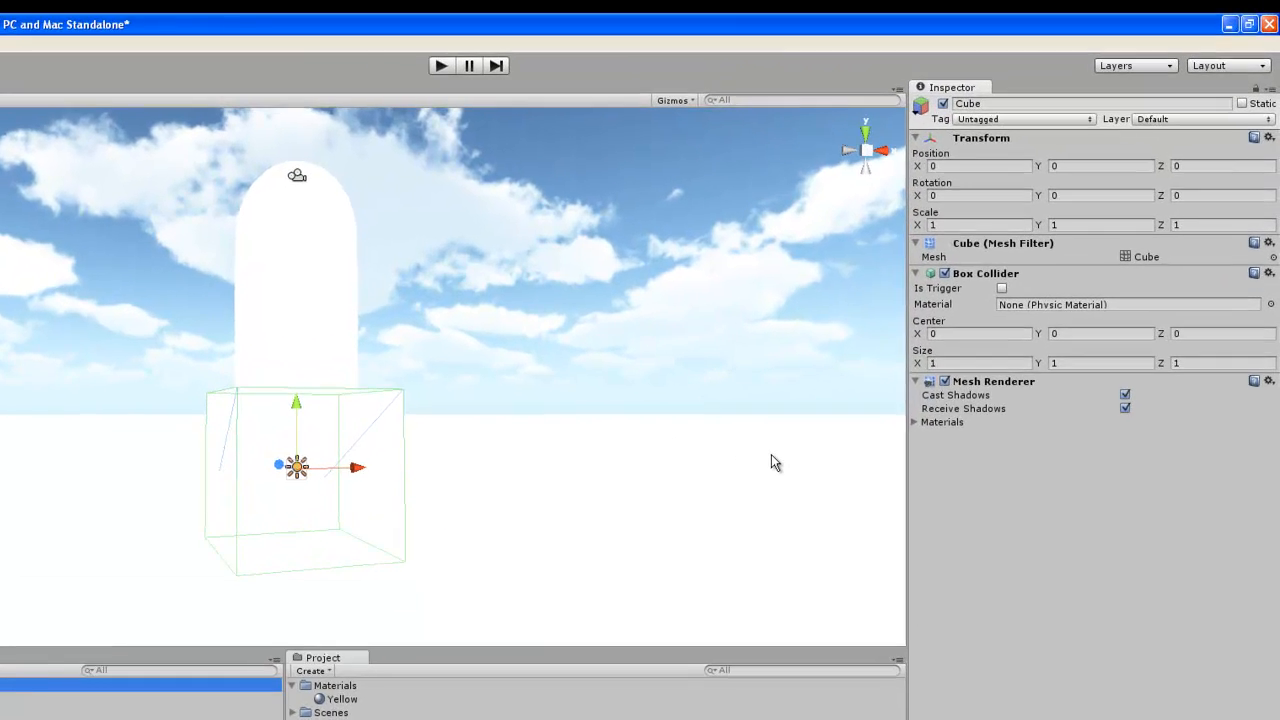
pyautogui.click(912, 424)
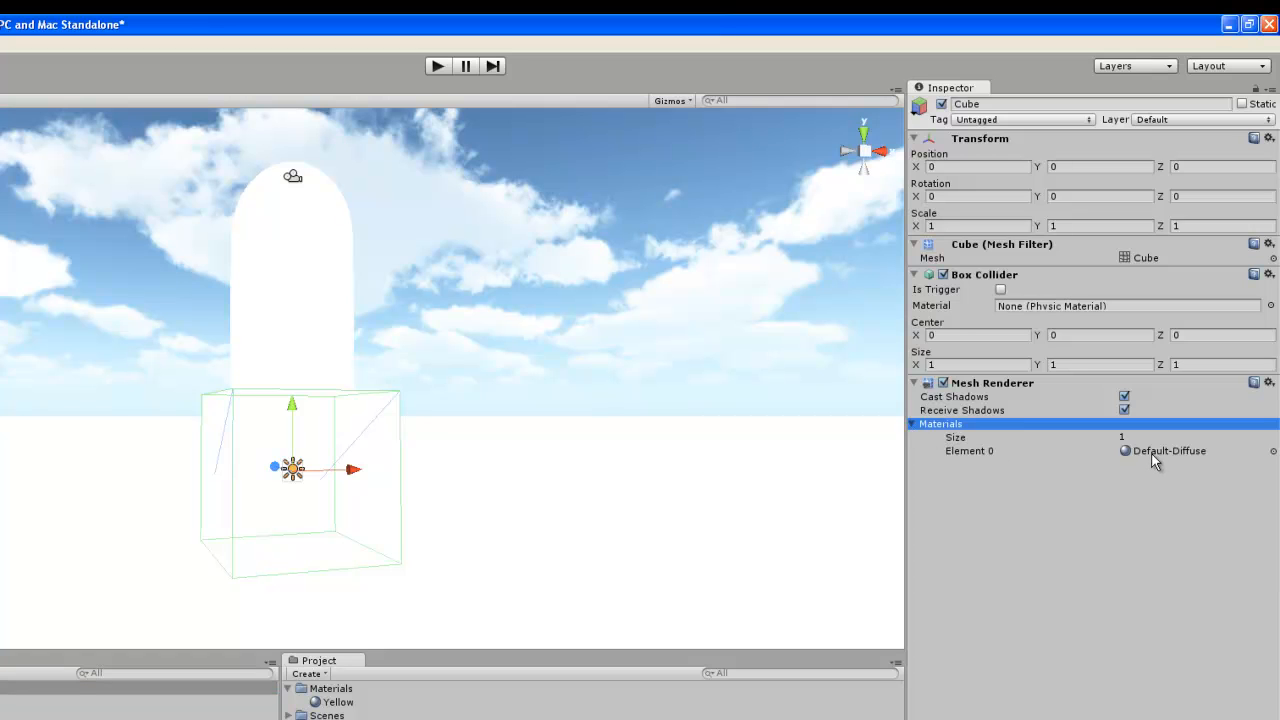
pyautogui.click(1273, 452)
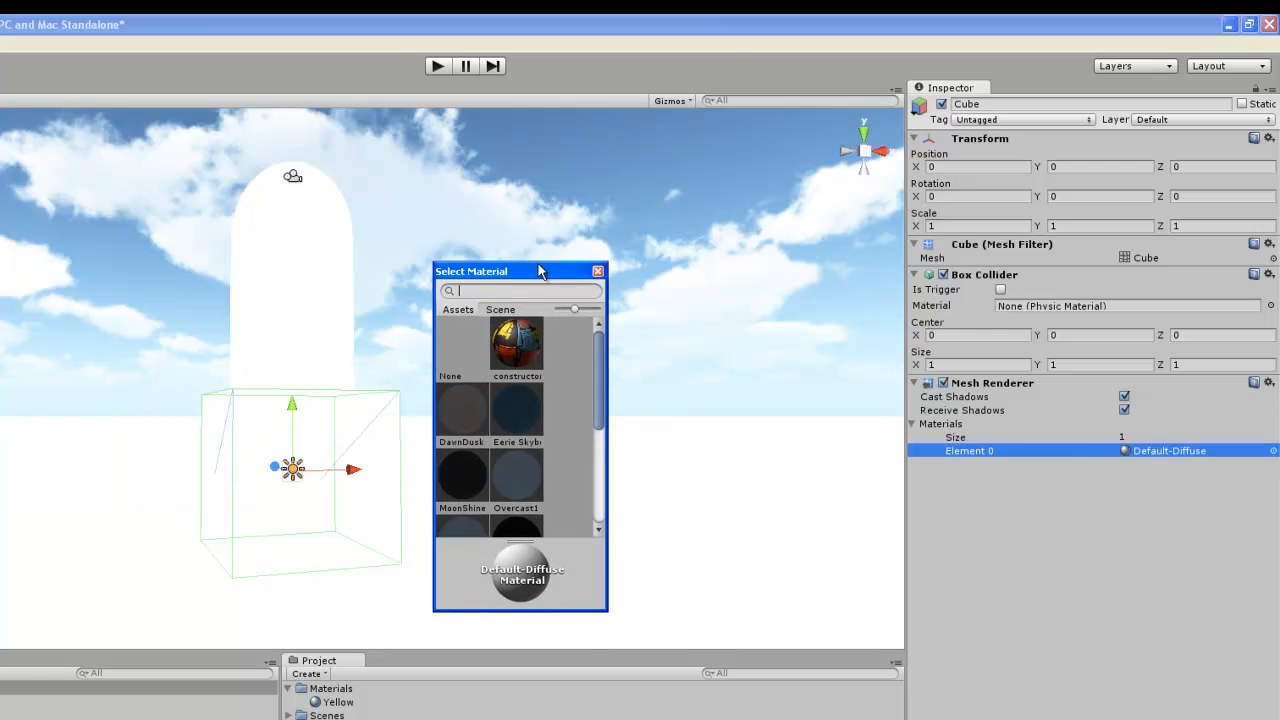
pyautogui.moveTo(643, 335); pyautogui.dragTo(653, 432)
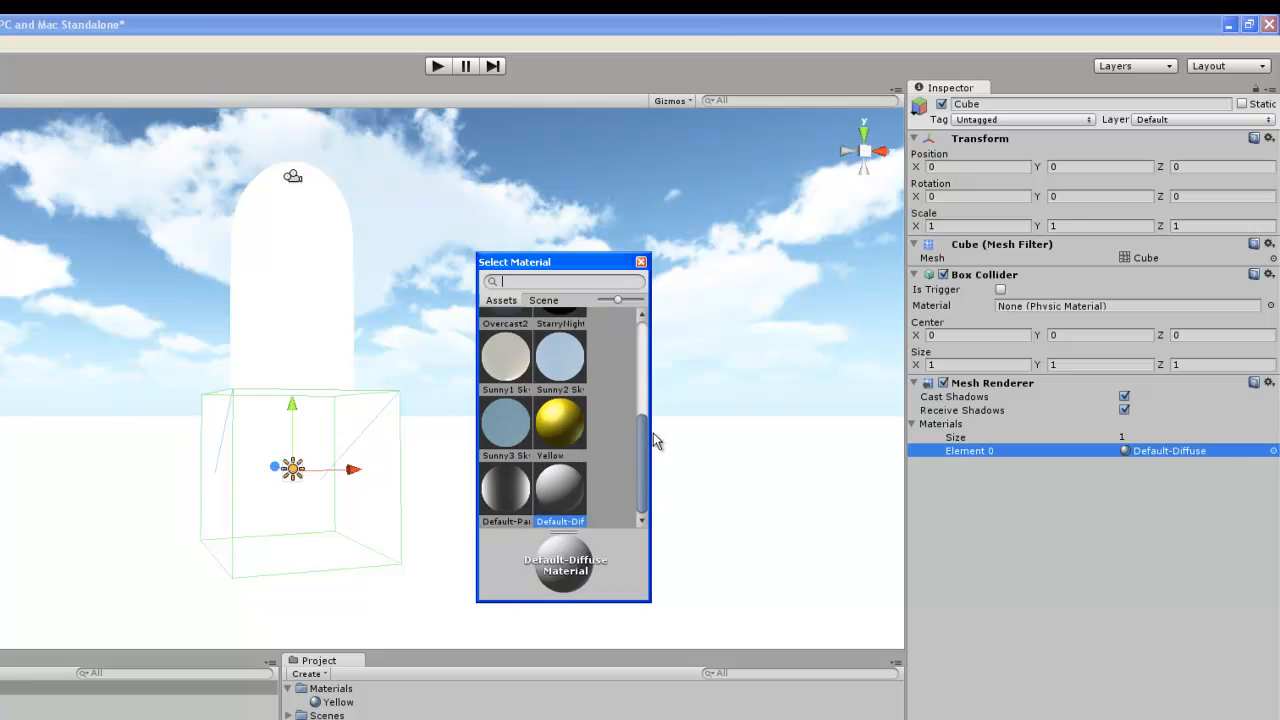
pyautogui.click(562, 430)
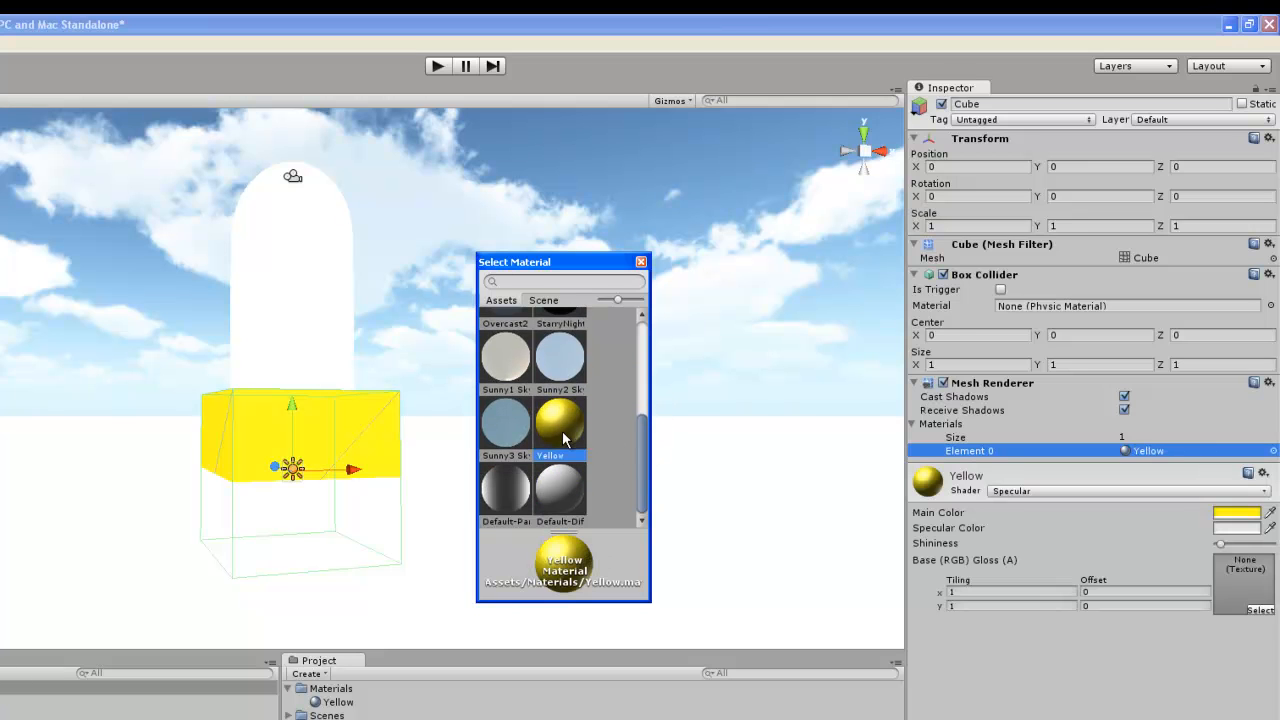
pyautogui.doubleClick(562, 431)
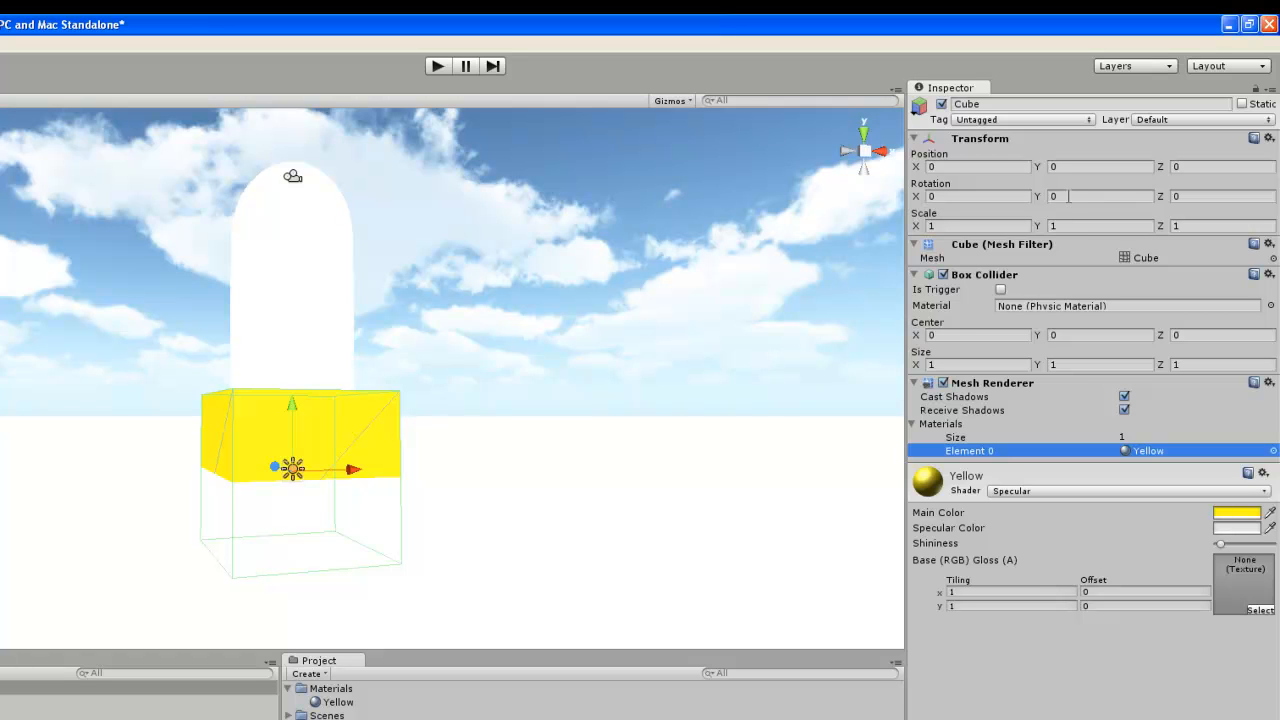
pyautogui.click(1069, 196)
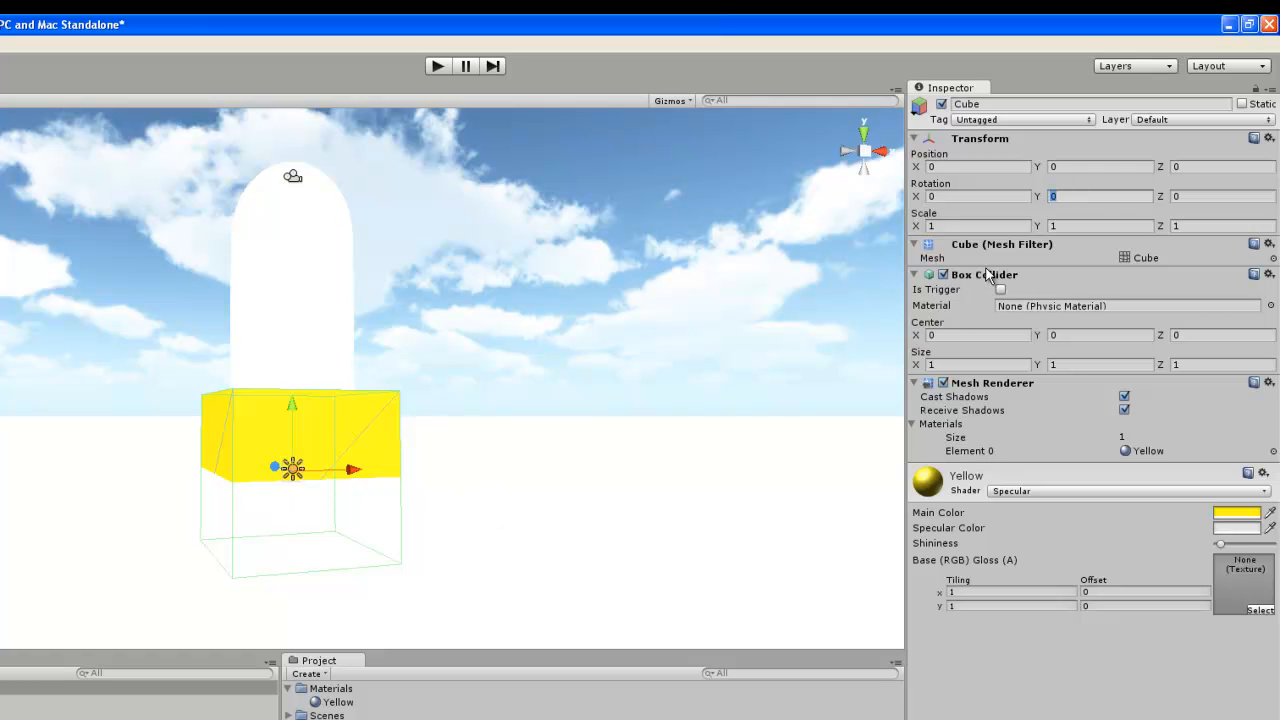
pyautogui.write('.5')
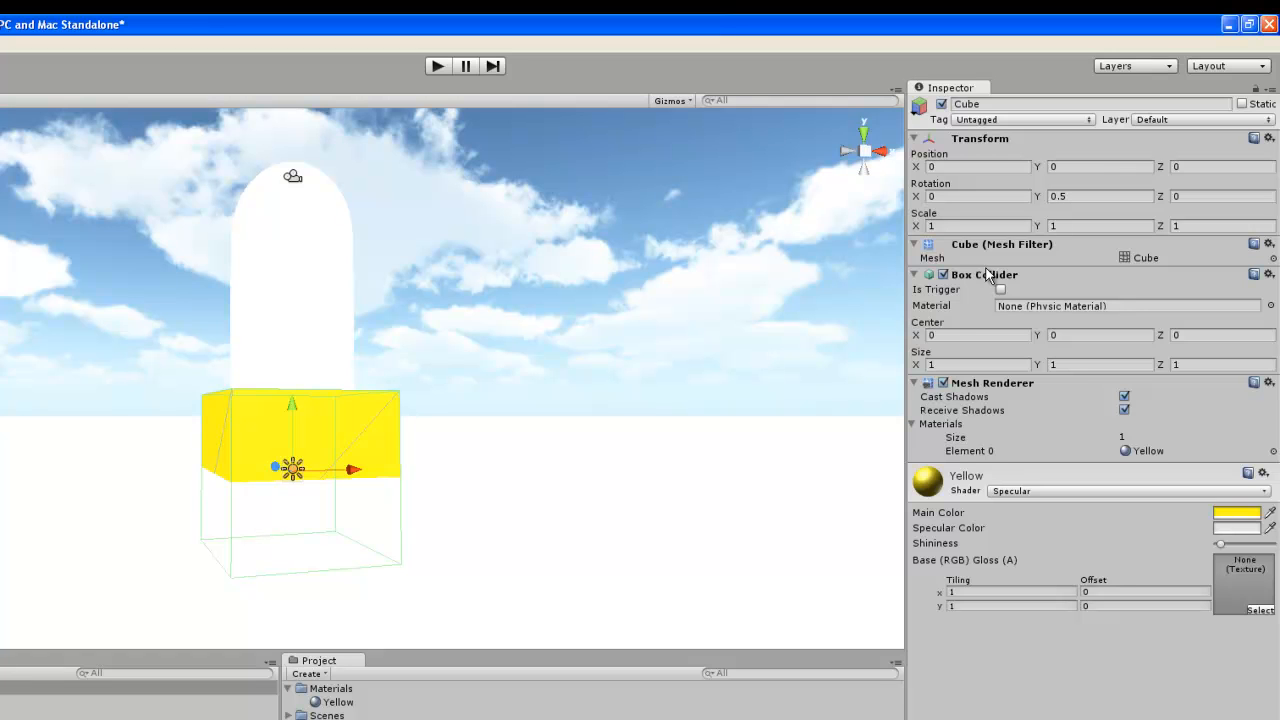
pyautogui.click(1080, 225)
pyautogui.press('Up')
pyautogui.write('0')
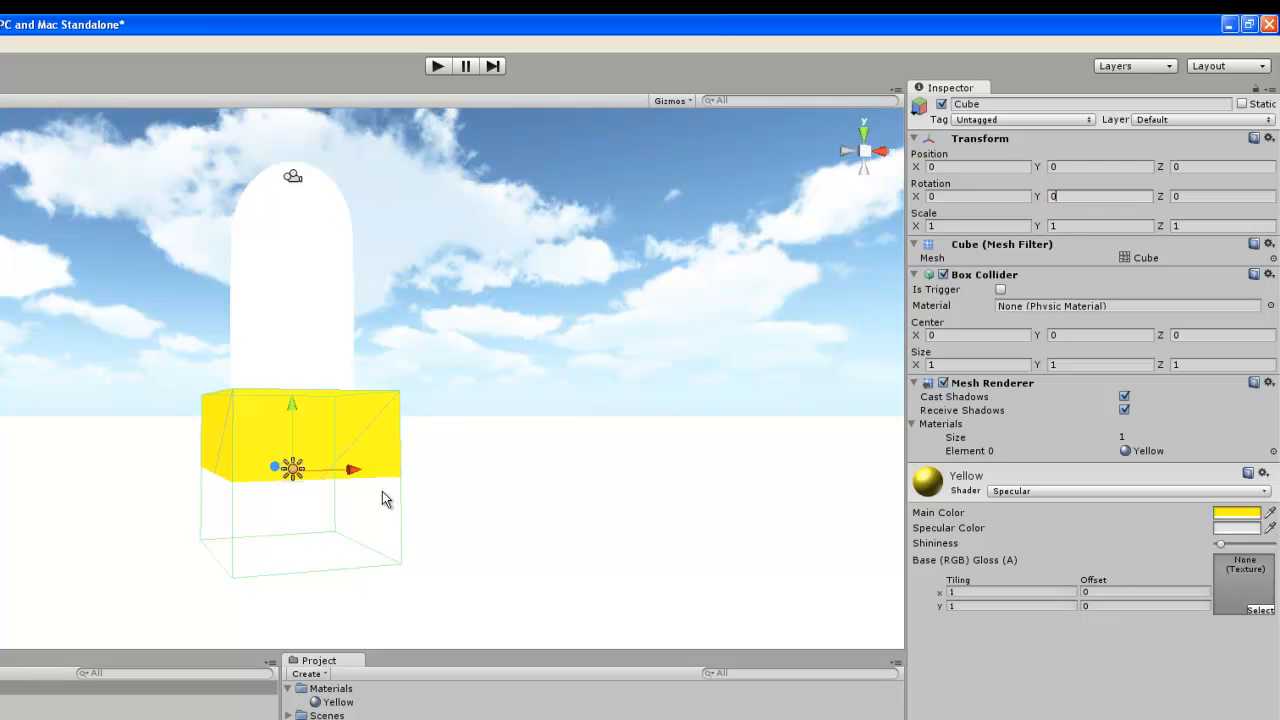
# Step: Raise the cube to rest on the ground plane by setting its Y position to 0.5
pyautogui.click(1077, 168)
pyautogui.doubleClick(1075, 167)
pyautogui.write('0.5')
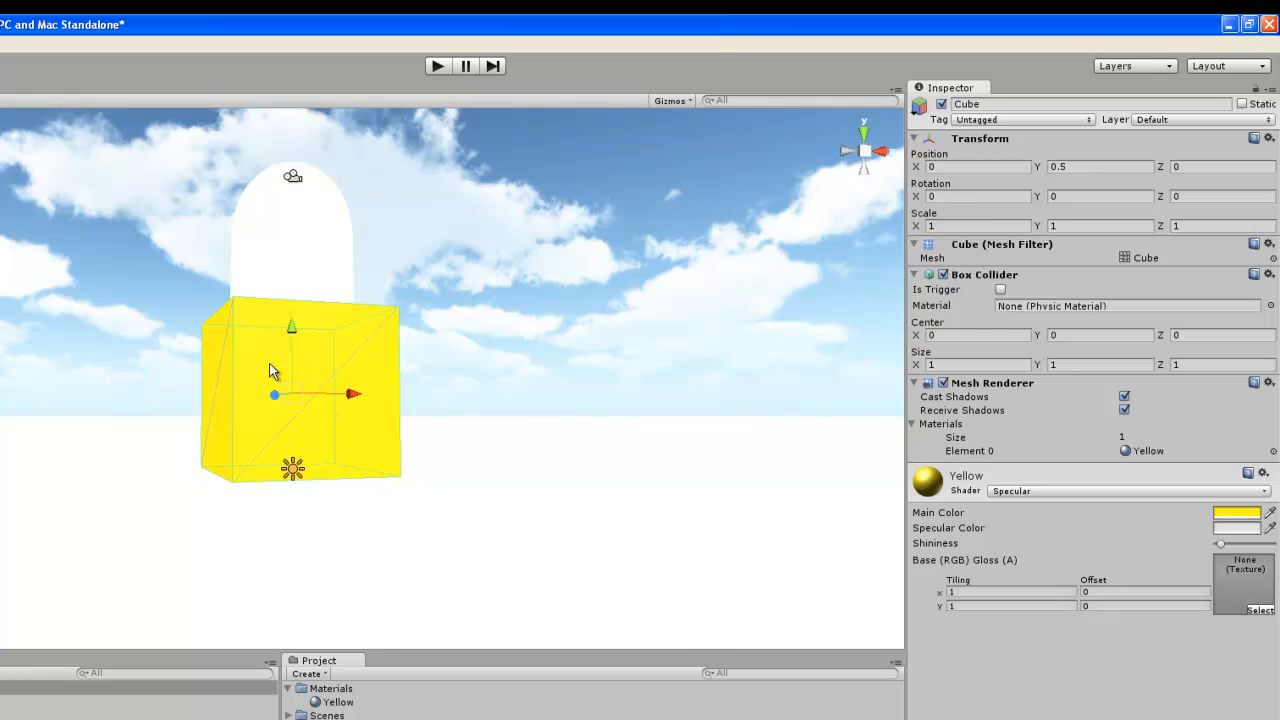
pyautogui.moveTo(181, 318); pyautogui.dragTo(226, 393, button='middle')
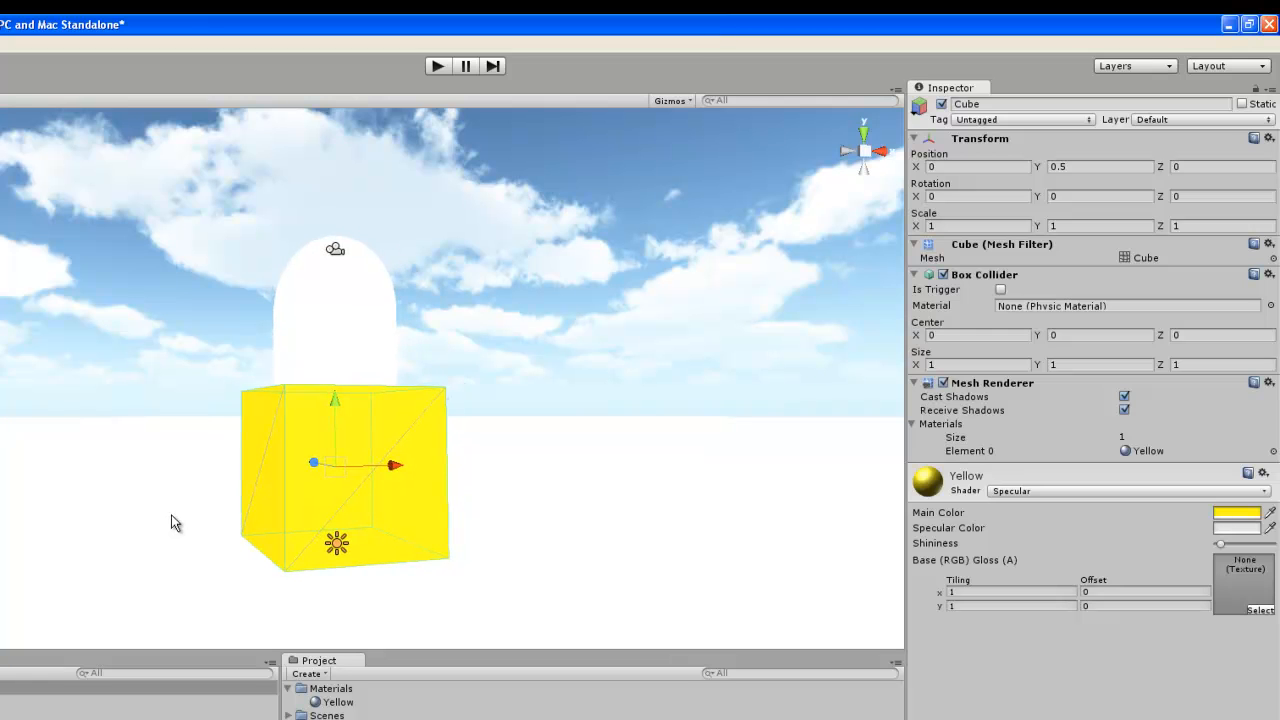
# Step: Move the cube away from the first-person controller along the Z axis, setting its Z position to 10
pyautogui.moveTo(135, 414); pyautogui.dragTo(372, 460, button='middle')
pyautogui.moveTo(372, 460); pyautogui.dragTo(589, 538, button='right')
pyautogui.moveTo(270, 403); pyautogui.dragTo(327, 403, button='middle')
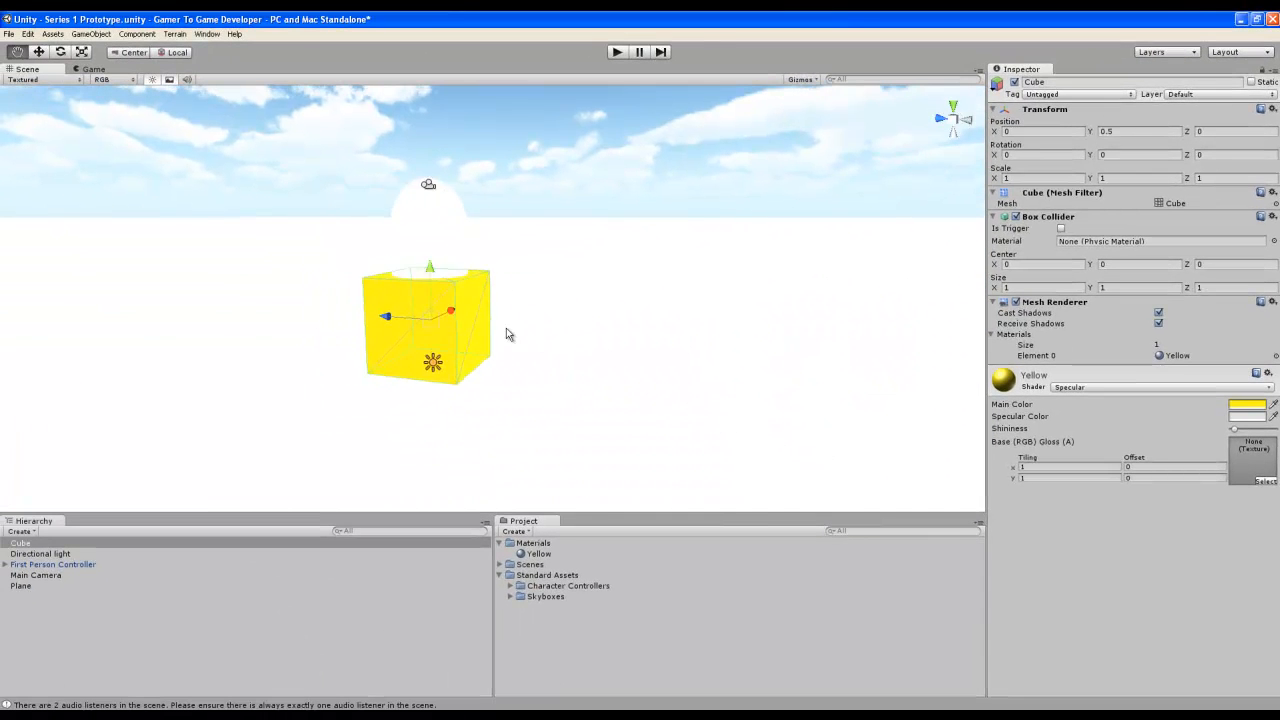
pyautogui.moveTo(506, 335); pyautogui.dragTo(397, 366, button='middle')
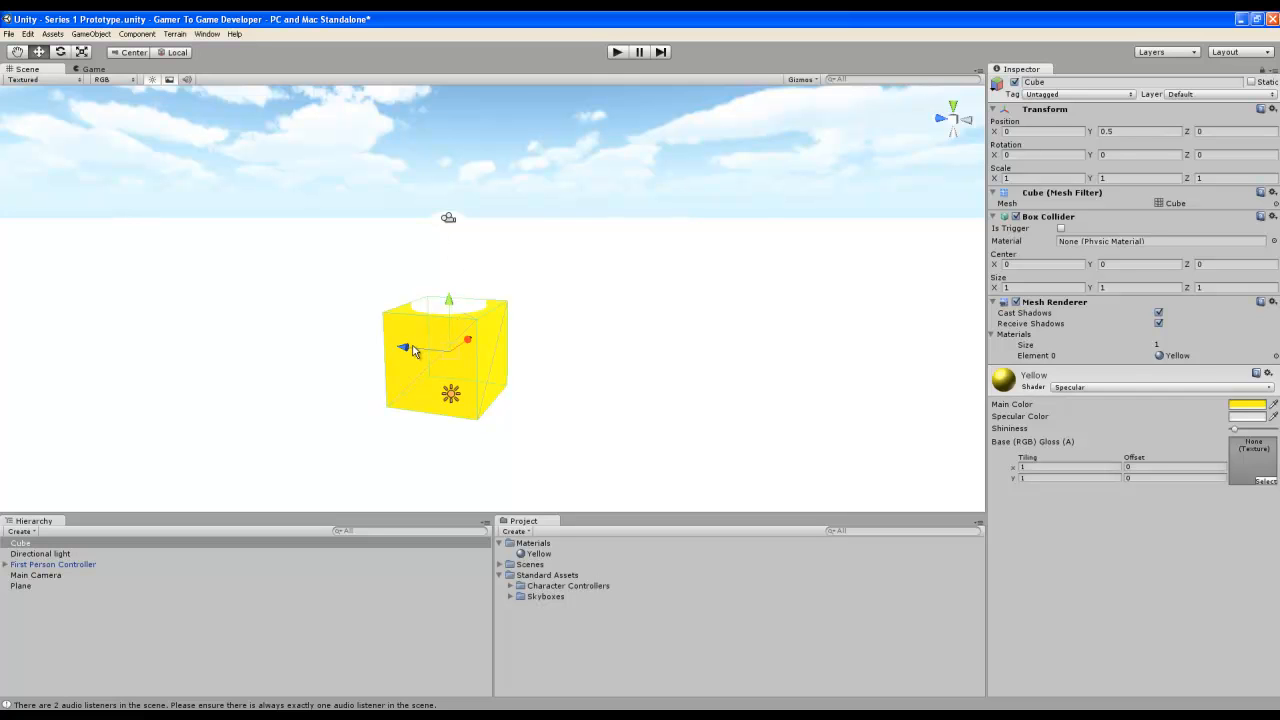
pyautogui.moveTo(407, 348); pyautogui.dragTo(299, 345)
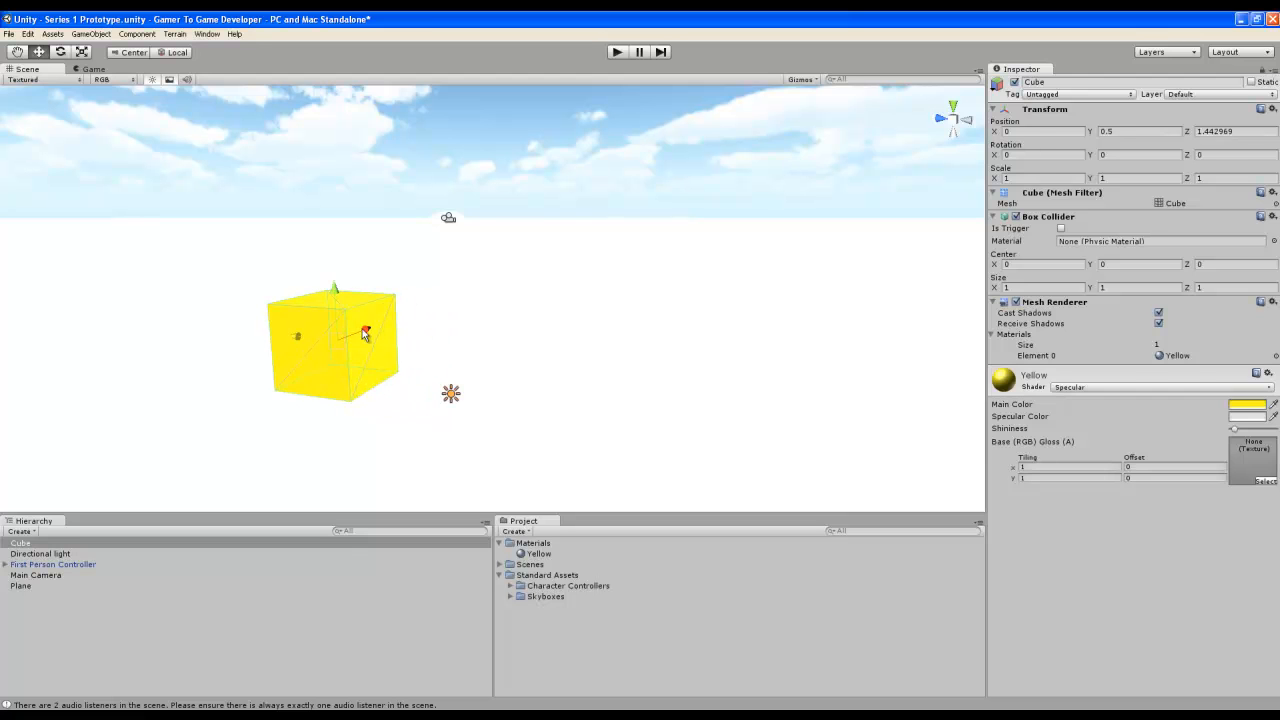
pyautogui.click(451, 316)
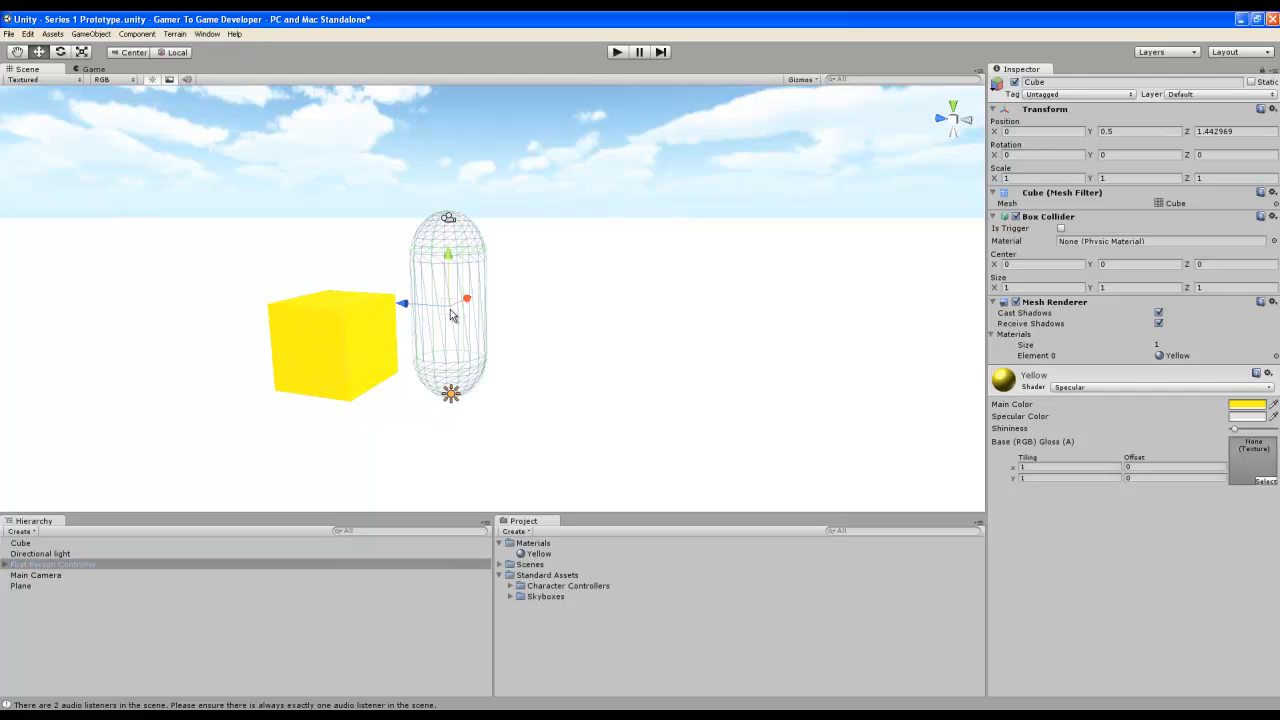
pyautogui.click(335, 350)
pyautogui.moveTo(295, 340); pyautogui.dragTo(149, 322)
pyautogui.click(1241, 130)
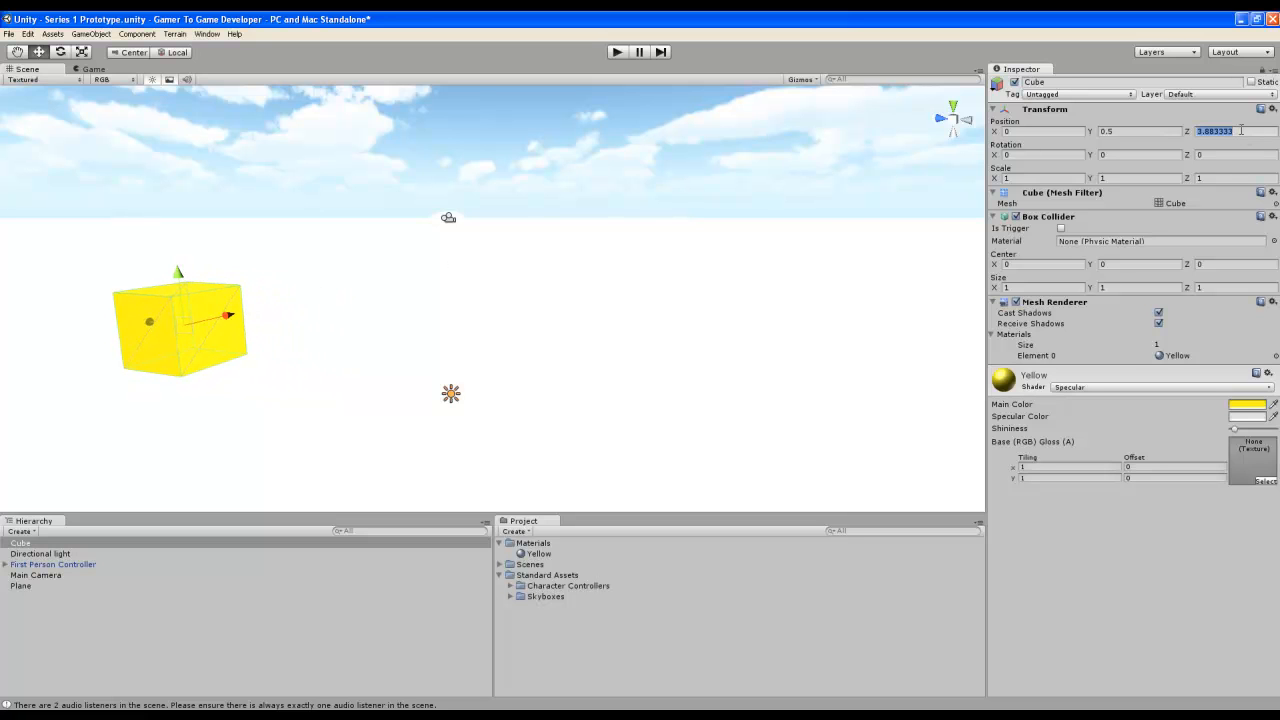
pyautogui.write('10')
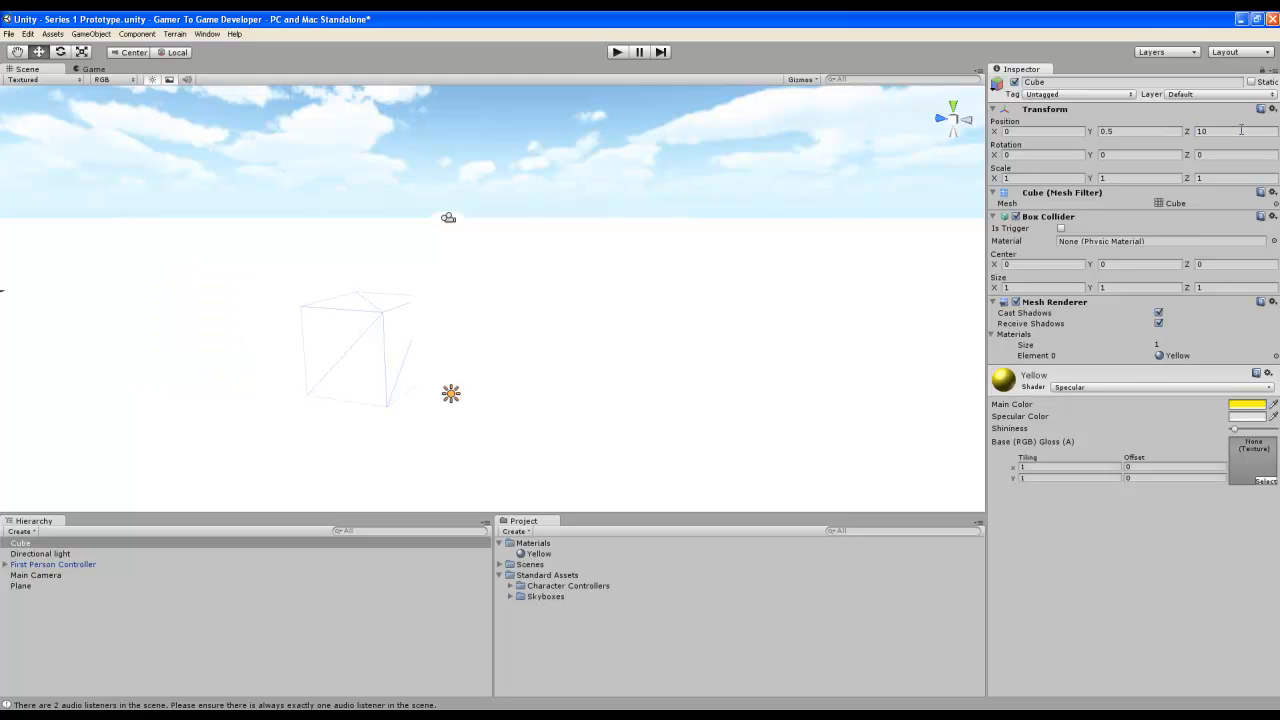
# Step: Assign the Yellow material to Element 0 of the Mesh Renderer on the First Person Controller's Graphics object
pyautogui.moveTo(799, 244); pyautogui.dragTo(723, 289, button='right')
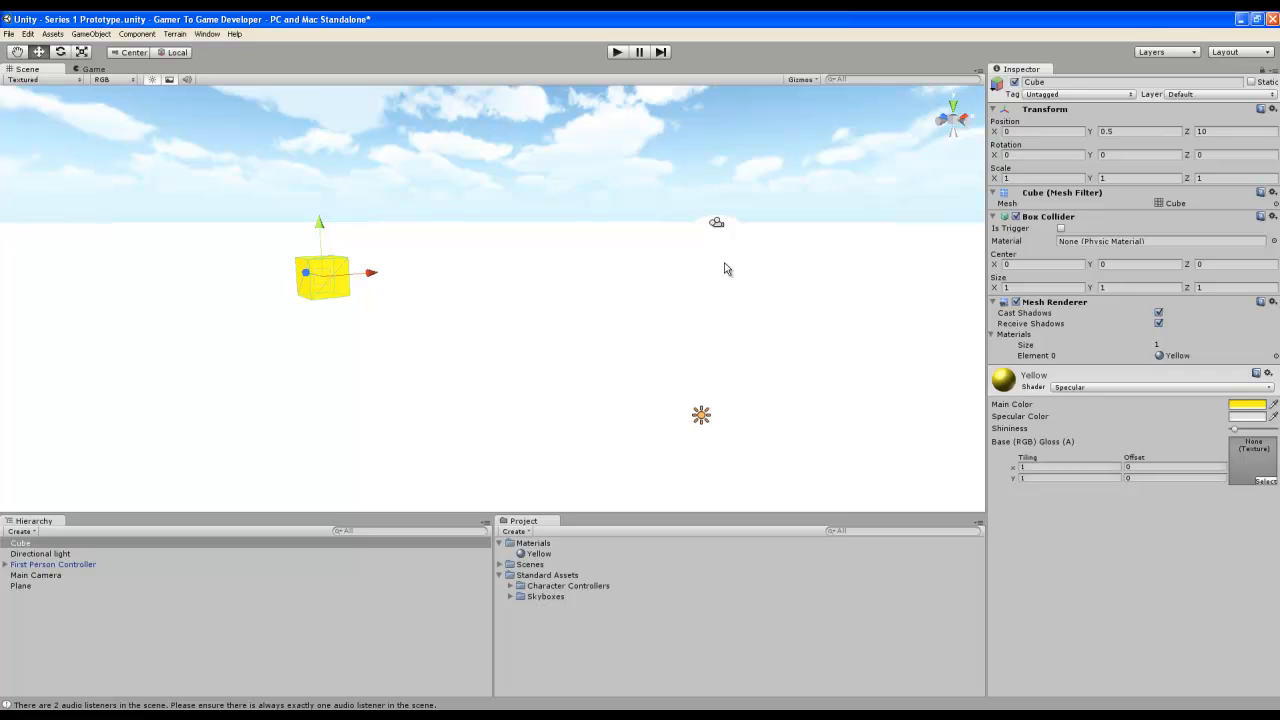
pyautogui.click(727, 268)
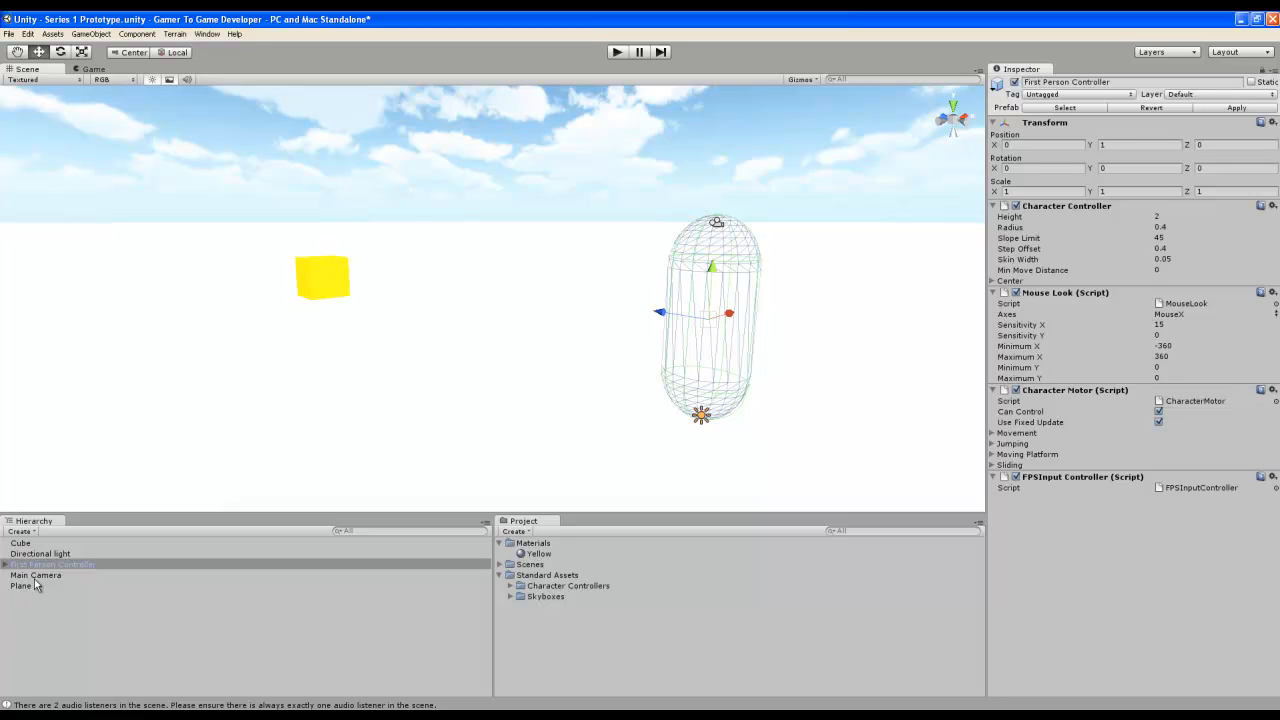
pyautogui.click(5, 564)
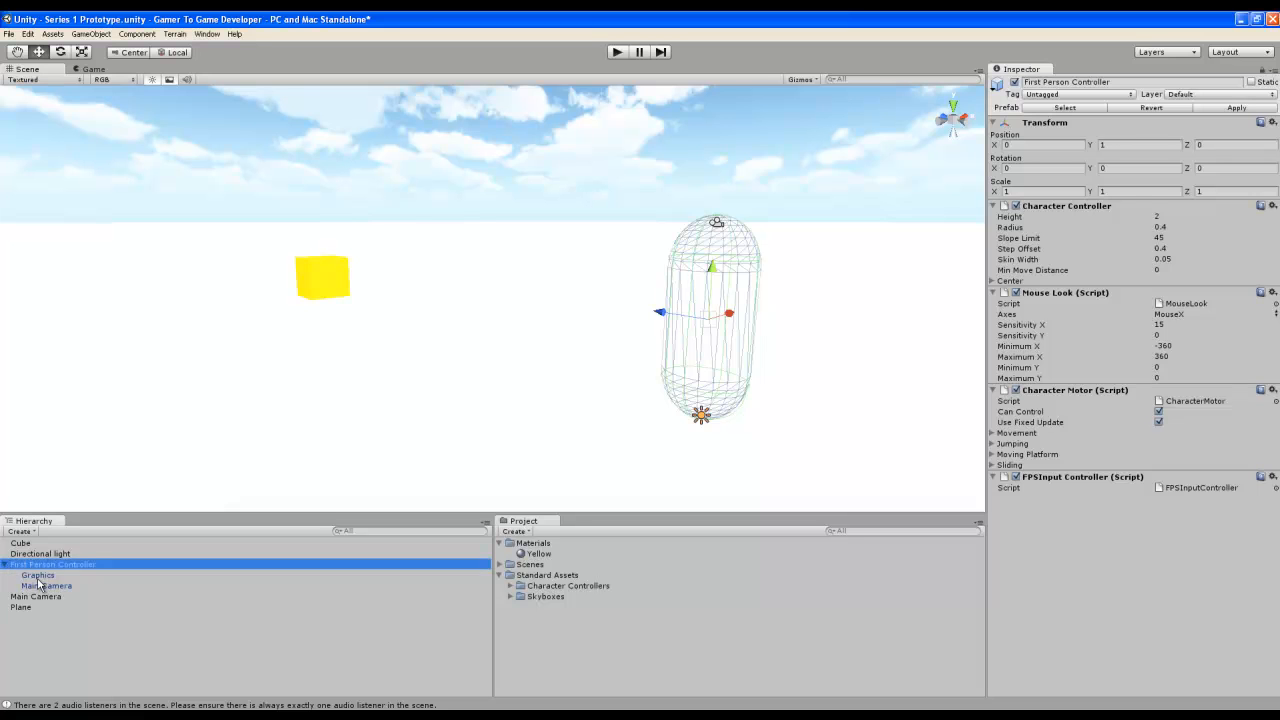
pyautogui.click(37, 578)
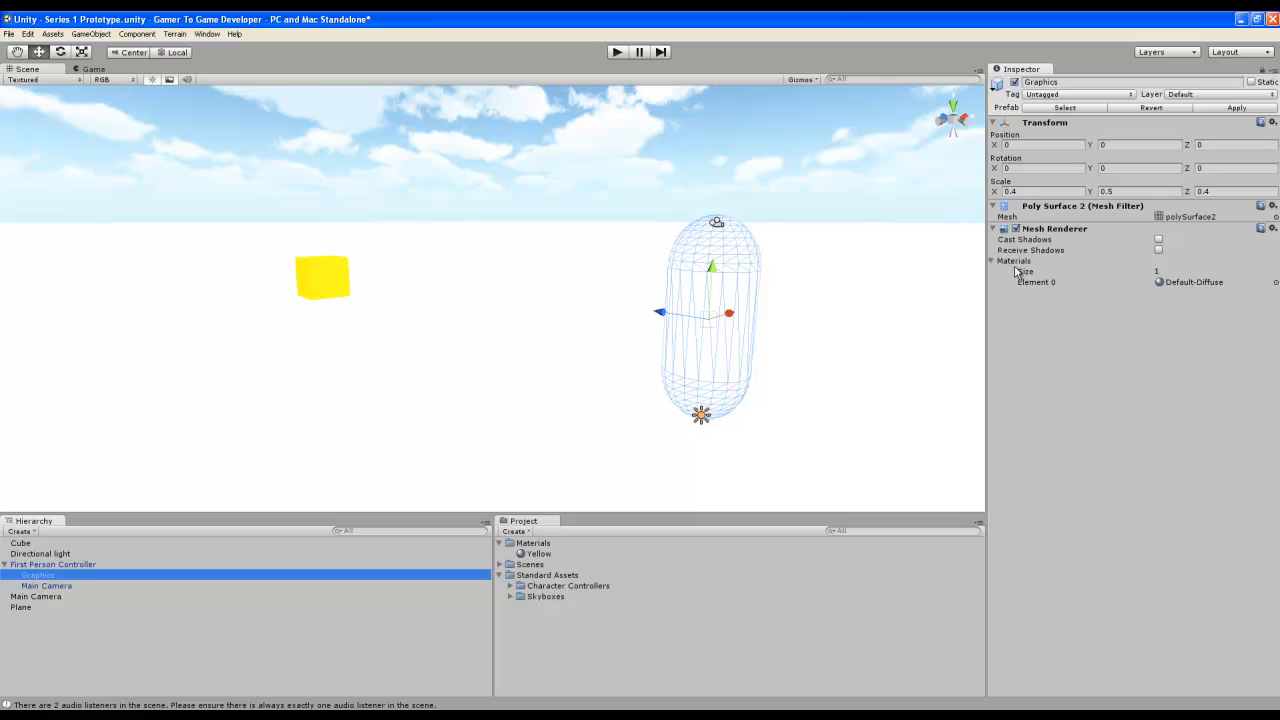
pyautogui.click(1275, 282)
pyautogui.moveTo(783, 293); pyautogui.dragTo(786, 366)
pyautogui.click(726, 344)
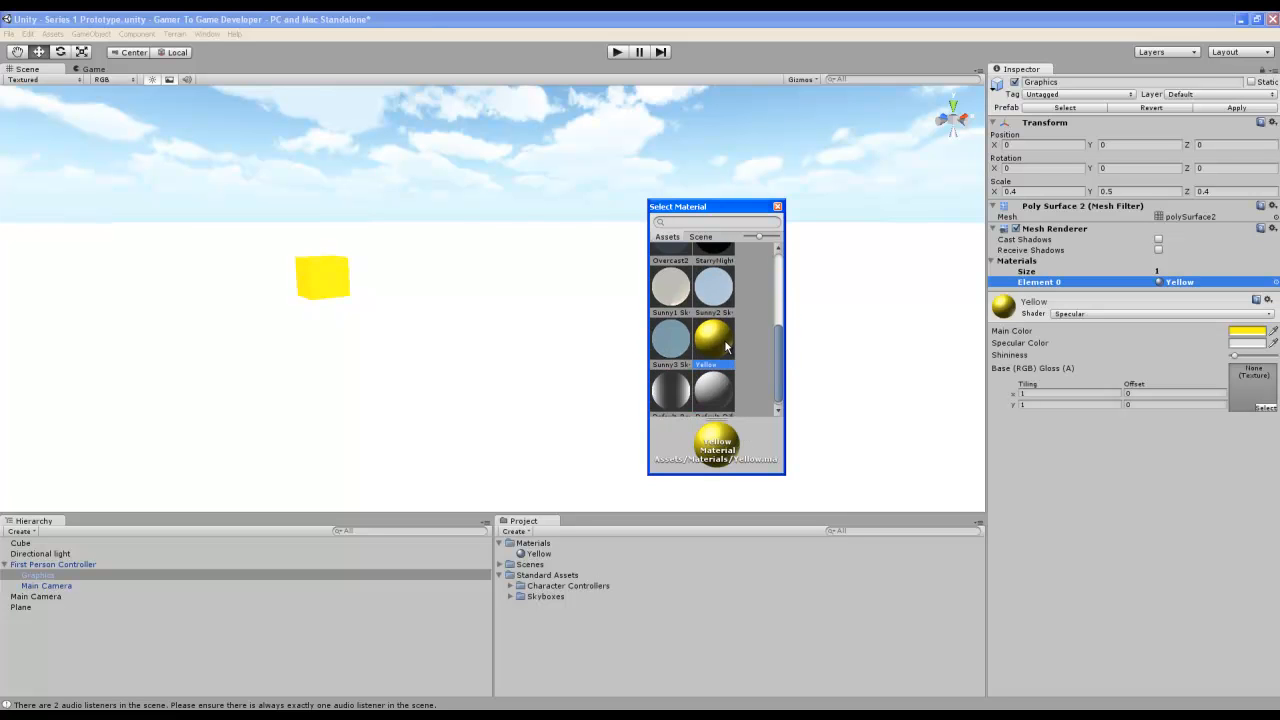
pyautogui.click(777, 206)
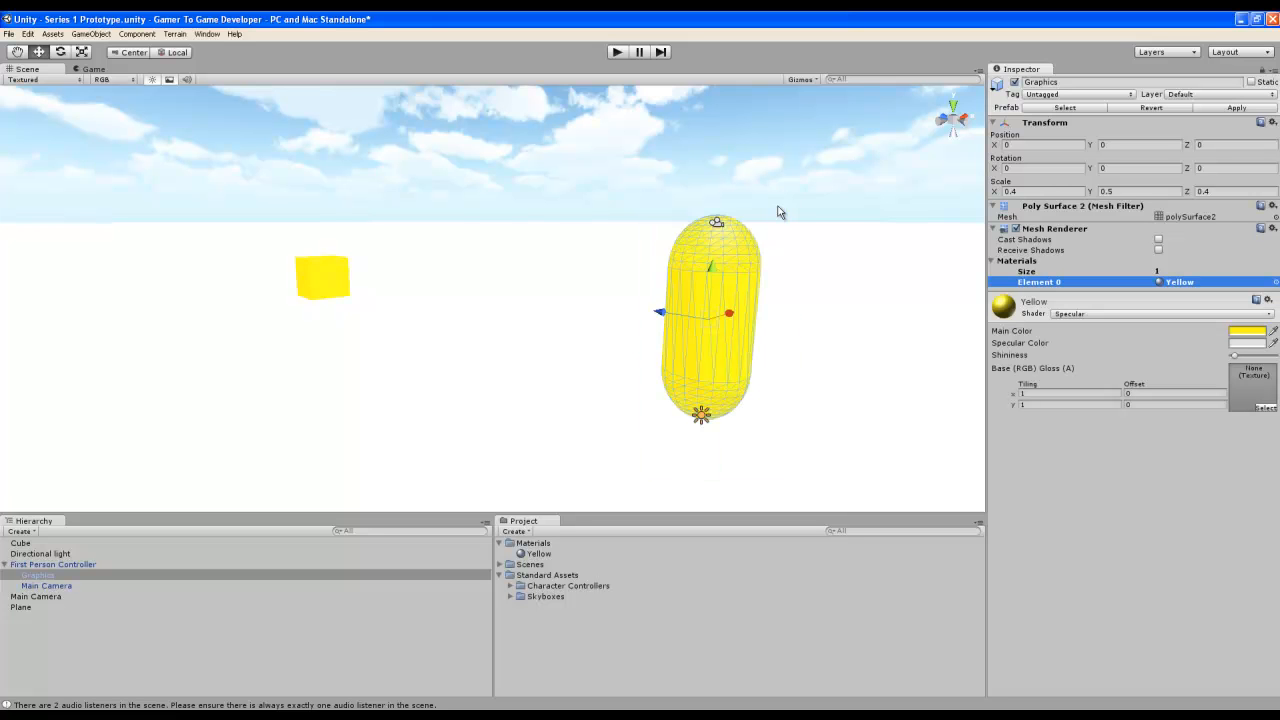
# Step: Try a purple main color on the Yellow material and undo the color change
pyautogui.moveTo(629, 302); pyautogui.dragTo(604, 290, button='right')
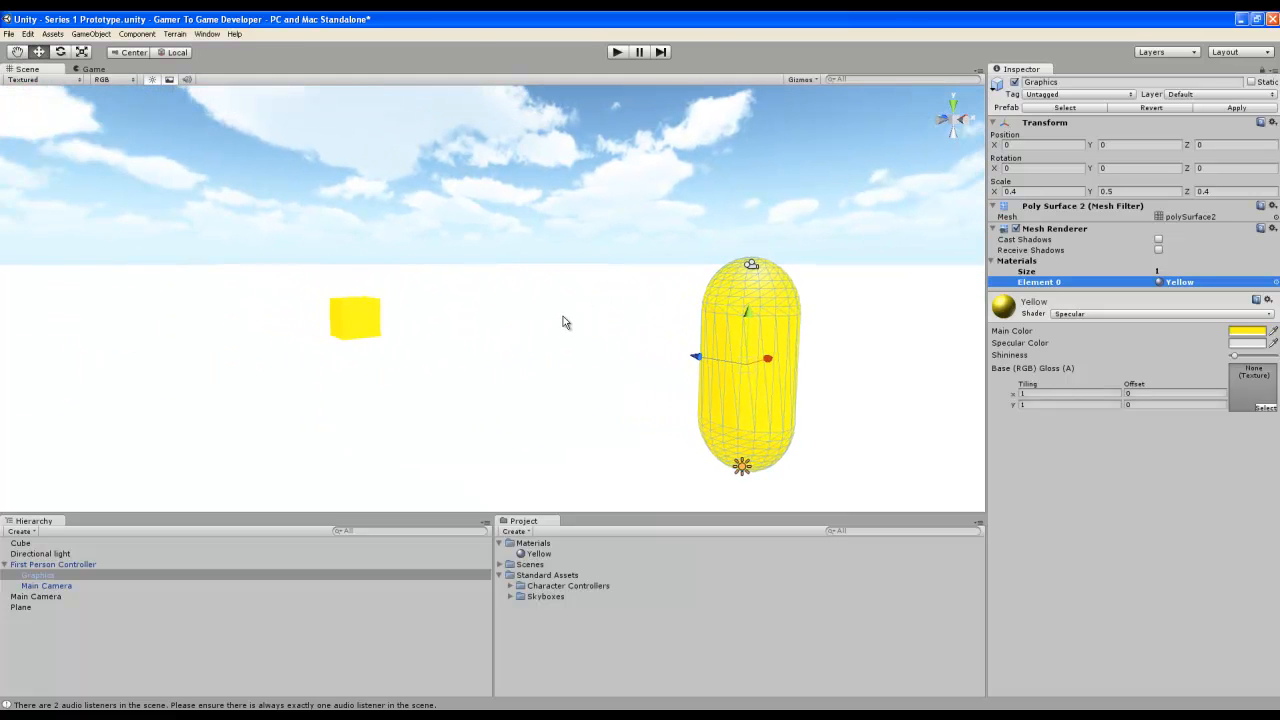
pyautogui.click(541, 556)
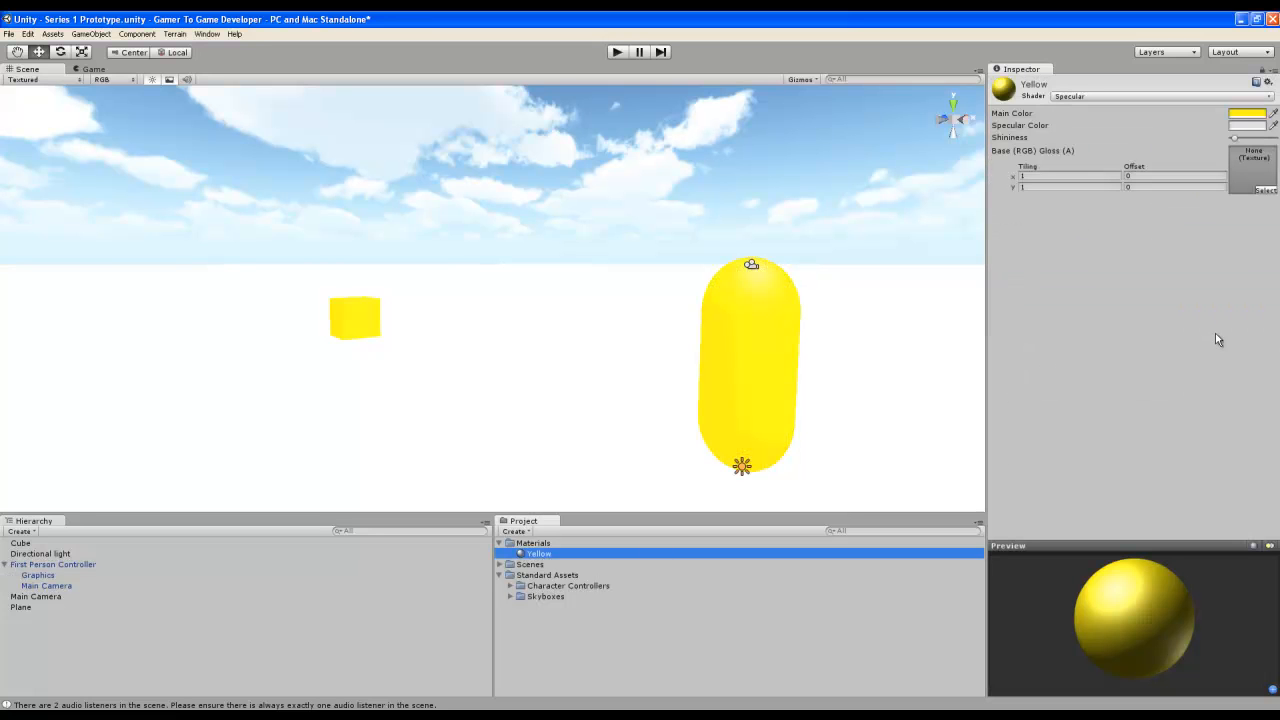
pyautogui.click(1246, 116)
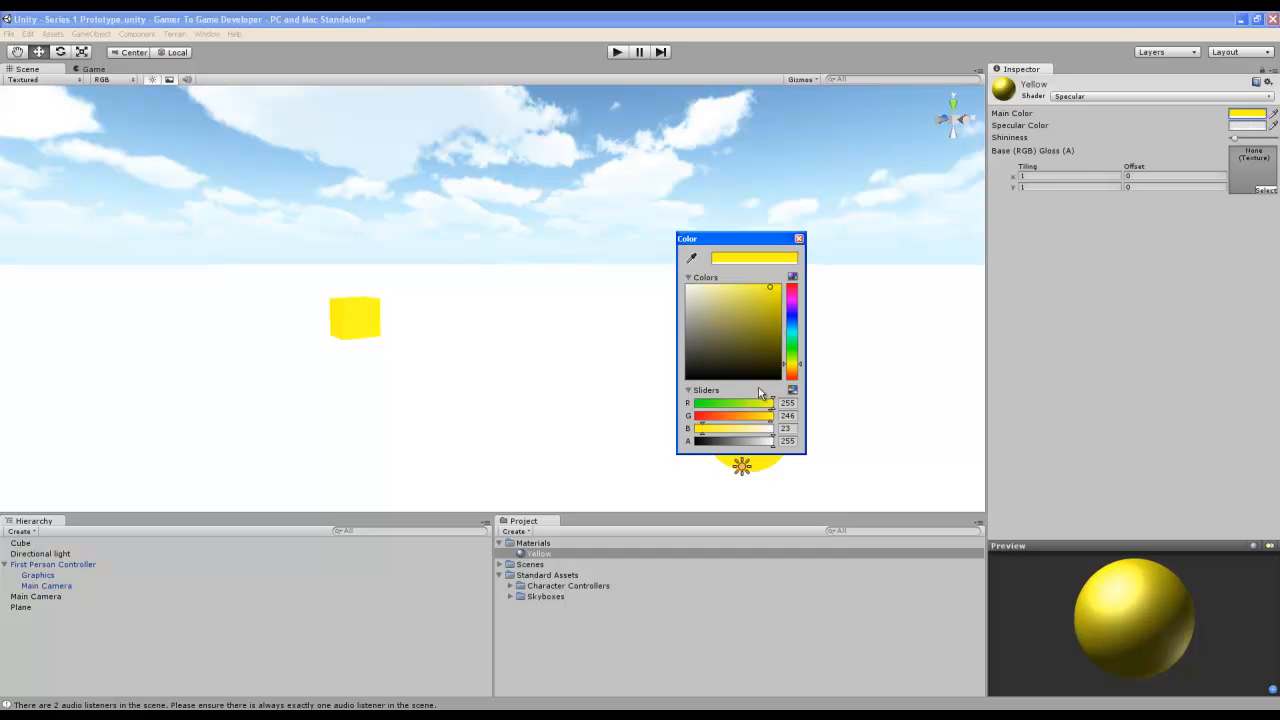
pyautogui.moveTo(793, 366); pyautogui.dragTo(793, 313)
pyautogui.click(799, 238)
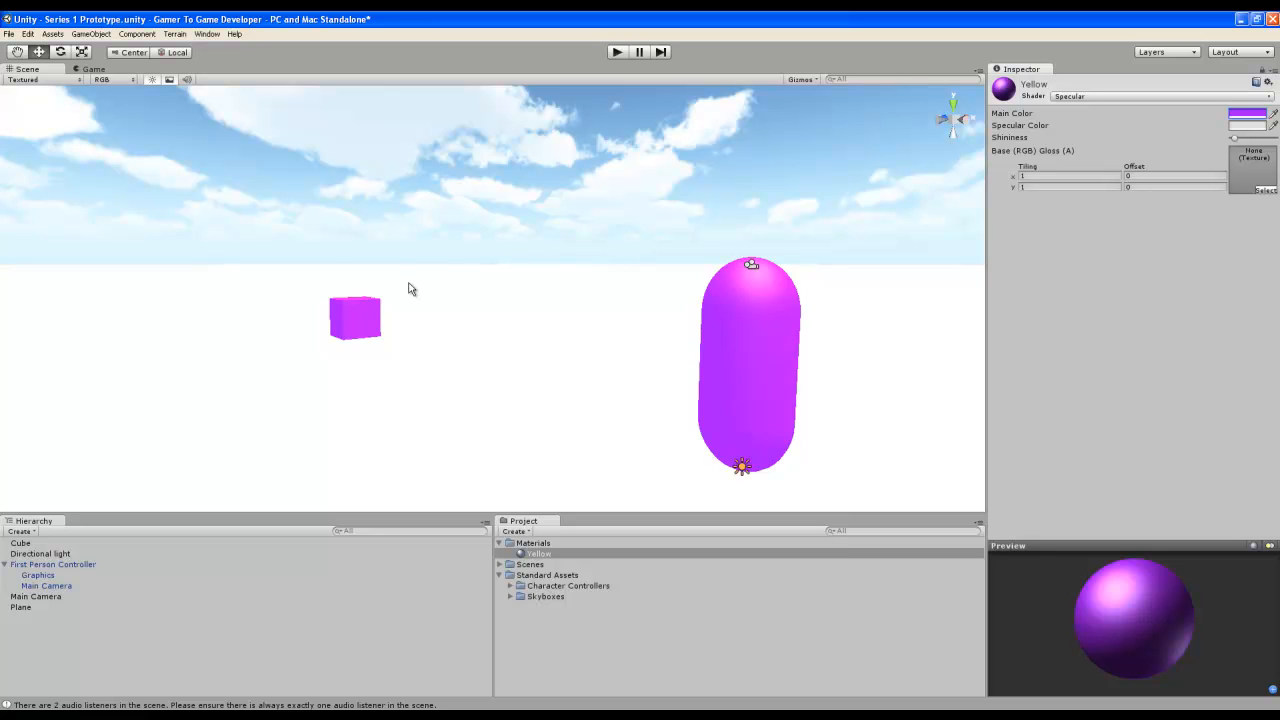
pyautogui.hotkey('ctrl', 'z')
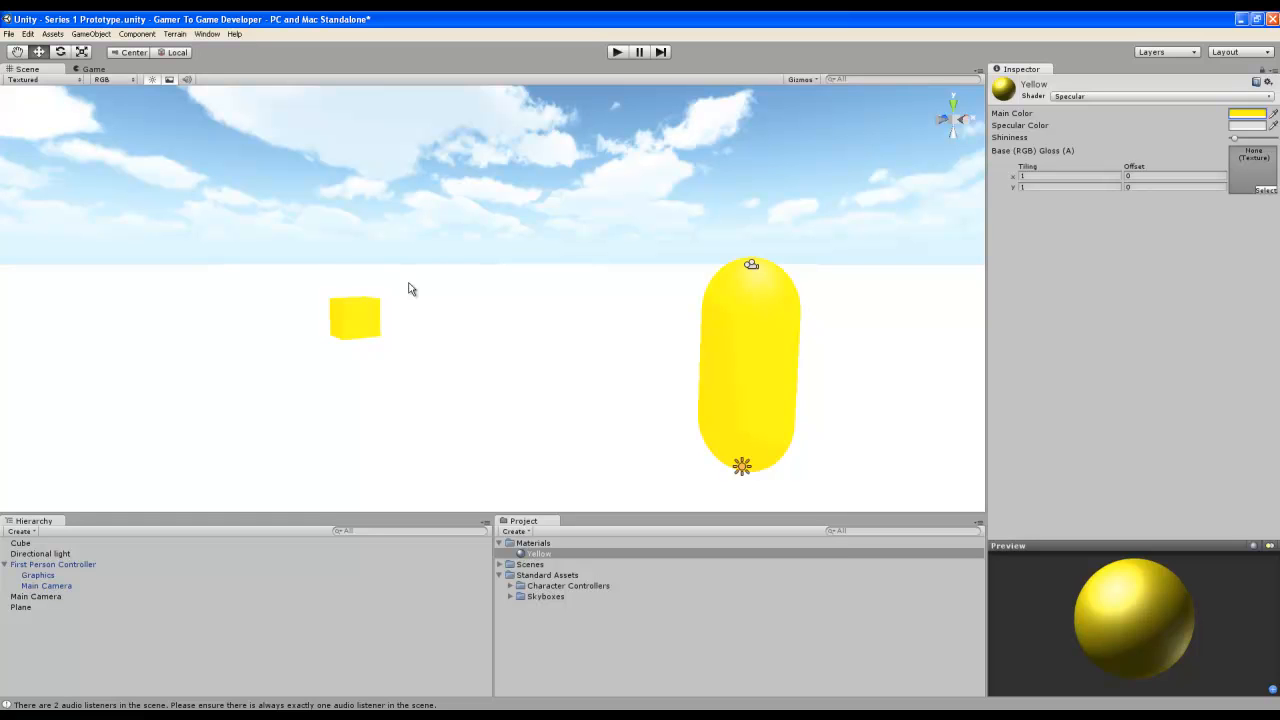
# Step: Play the scene in the Game view and walk the first-person controller against the cube to test its collision
pyautogui.click(90, 69)
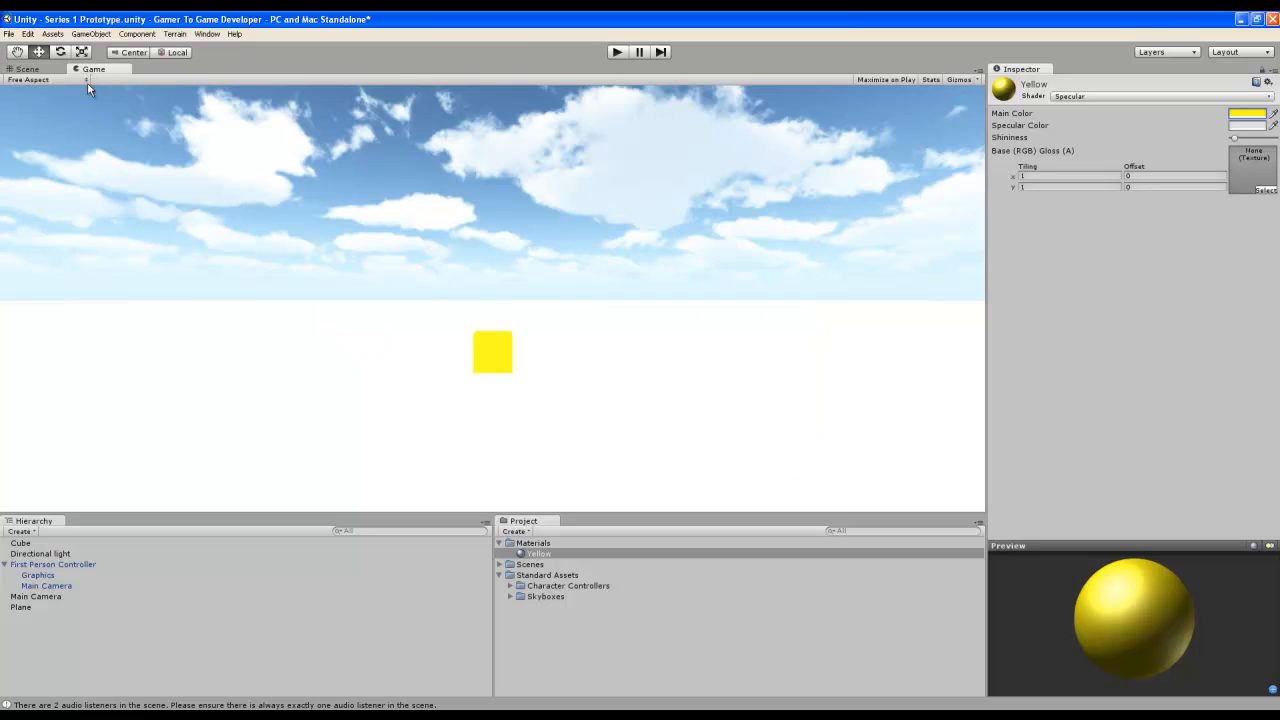
pyautogui.click(615, 53)
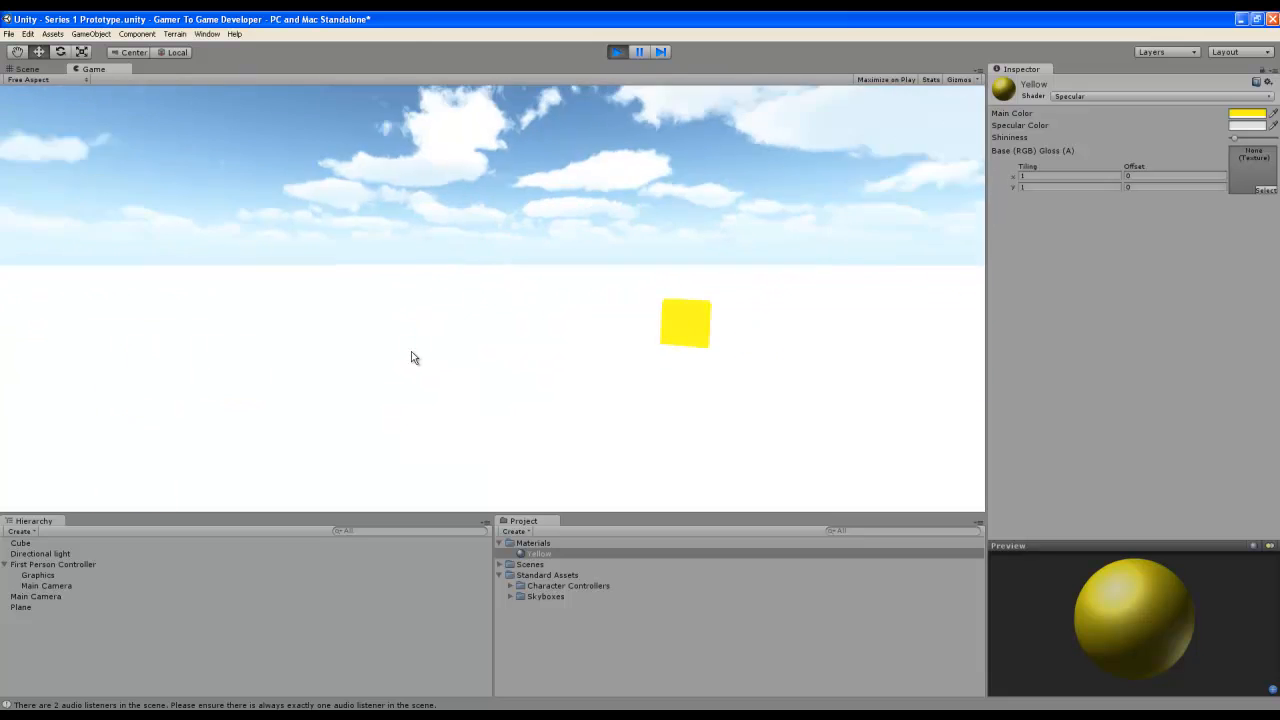
pyautogui.press('w')
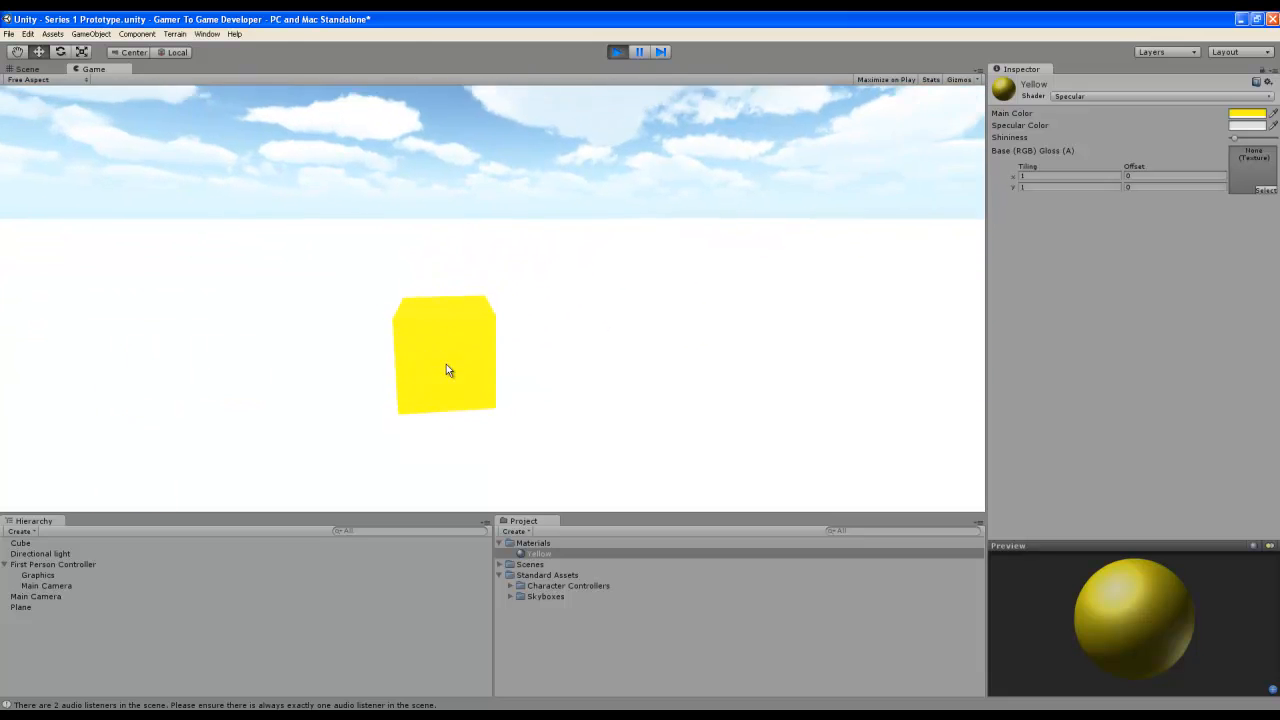
pyautogui.press('s')
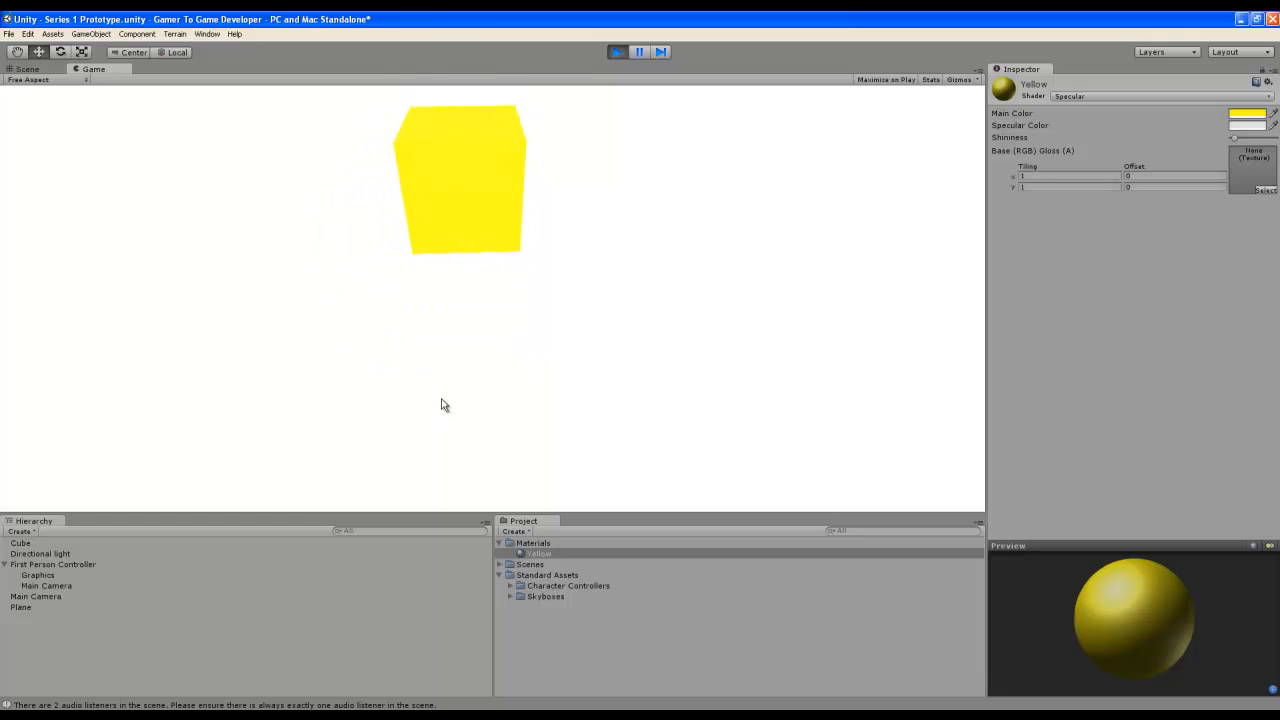
pyautogui.press('w')
pyautogui.press('s')
pyautogui.press('w')
pyautogui.press('a')
pyautogui.press('s')
pyautogui.press('w')
pyautogui.press('s')
pyautogui.press('s')
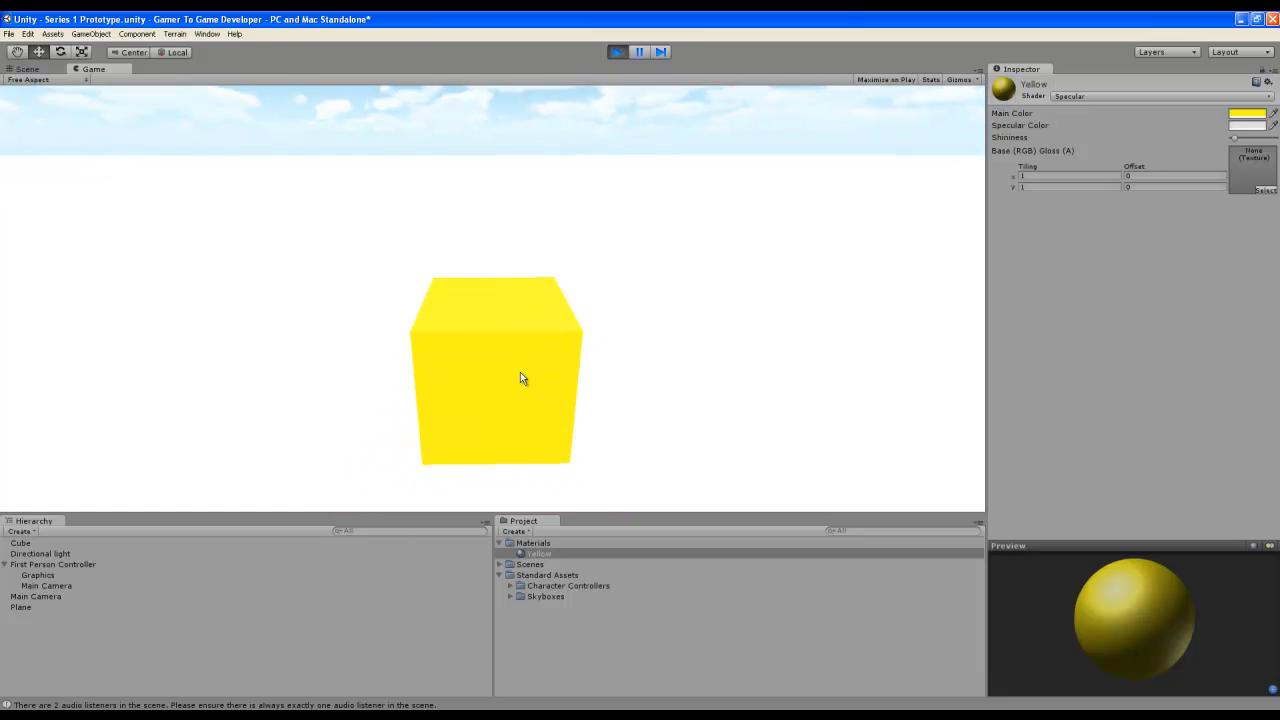
pyautogui.press('w')
pyautogui.press('s')
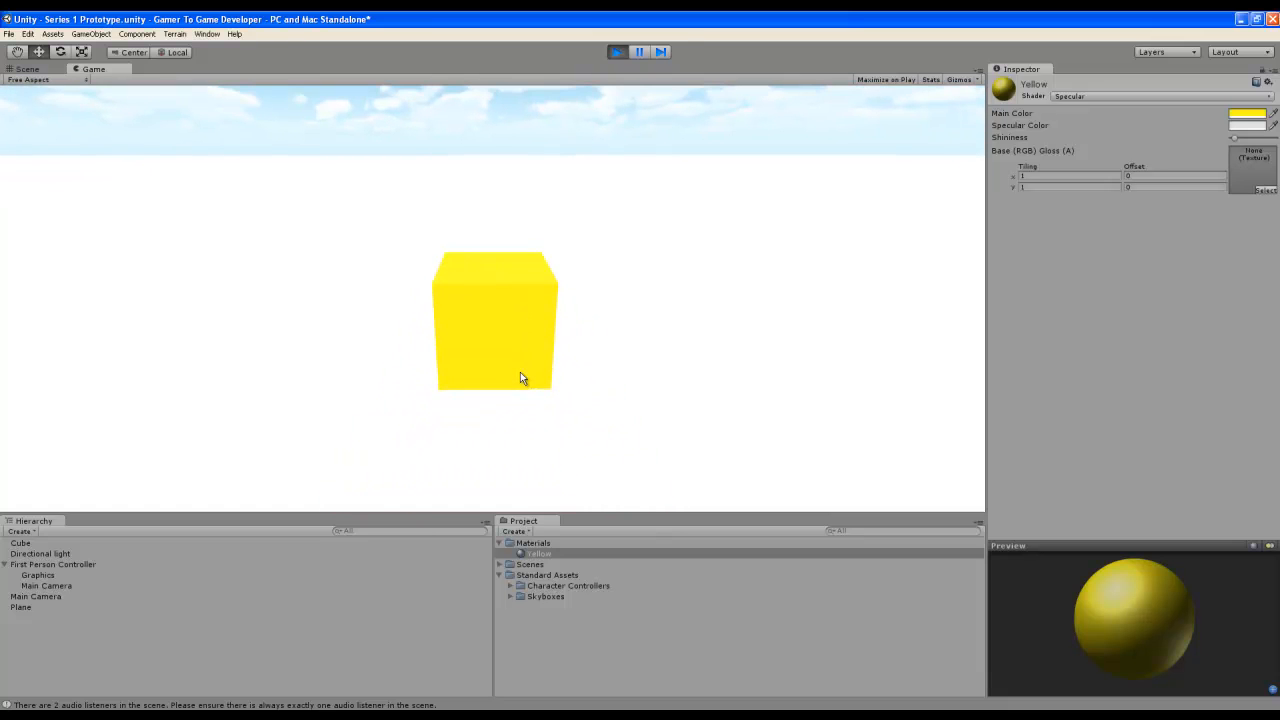
# Step: Disable the cube's Box Collider during play and walk the first-person controller through the cube
pyautogui.click(18, 543)
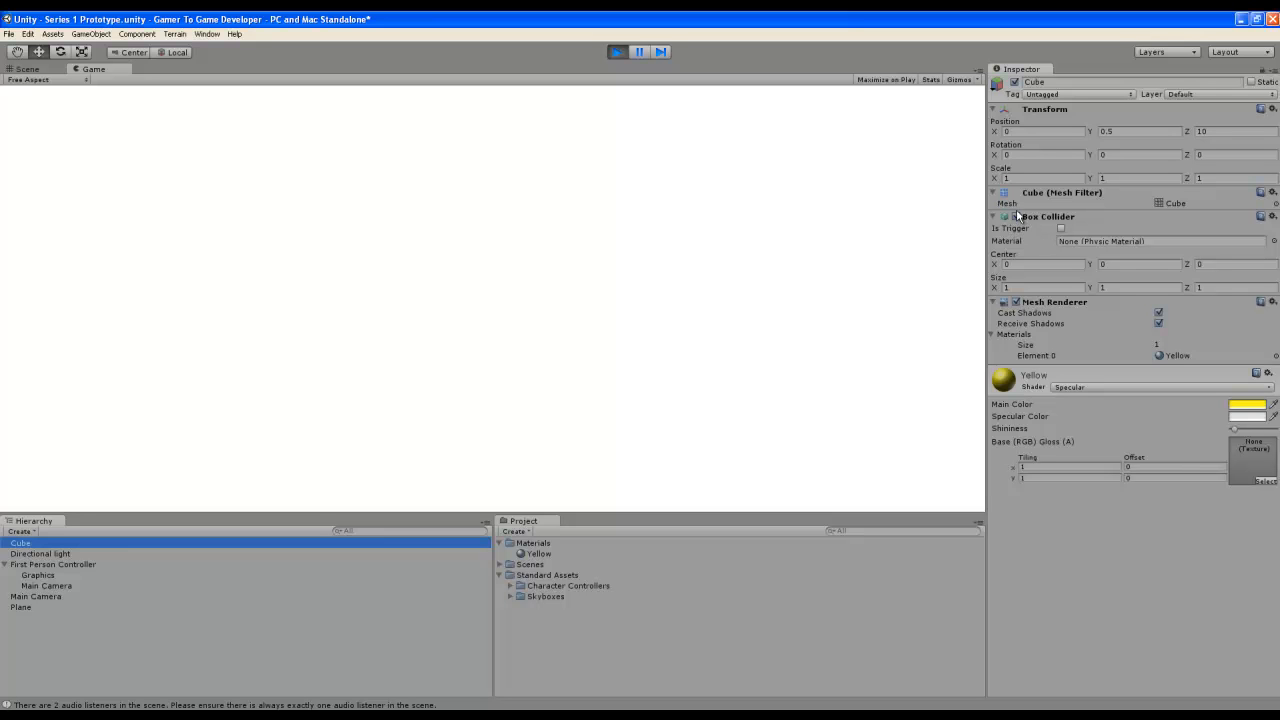
pyautogui.click(1017, 217)
pyautogui.click(587, 370)
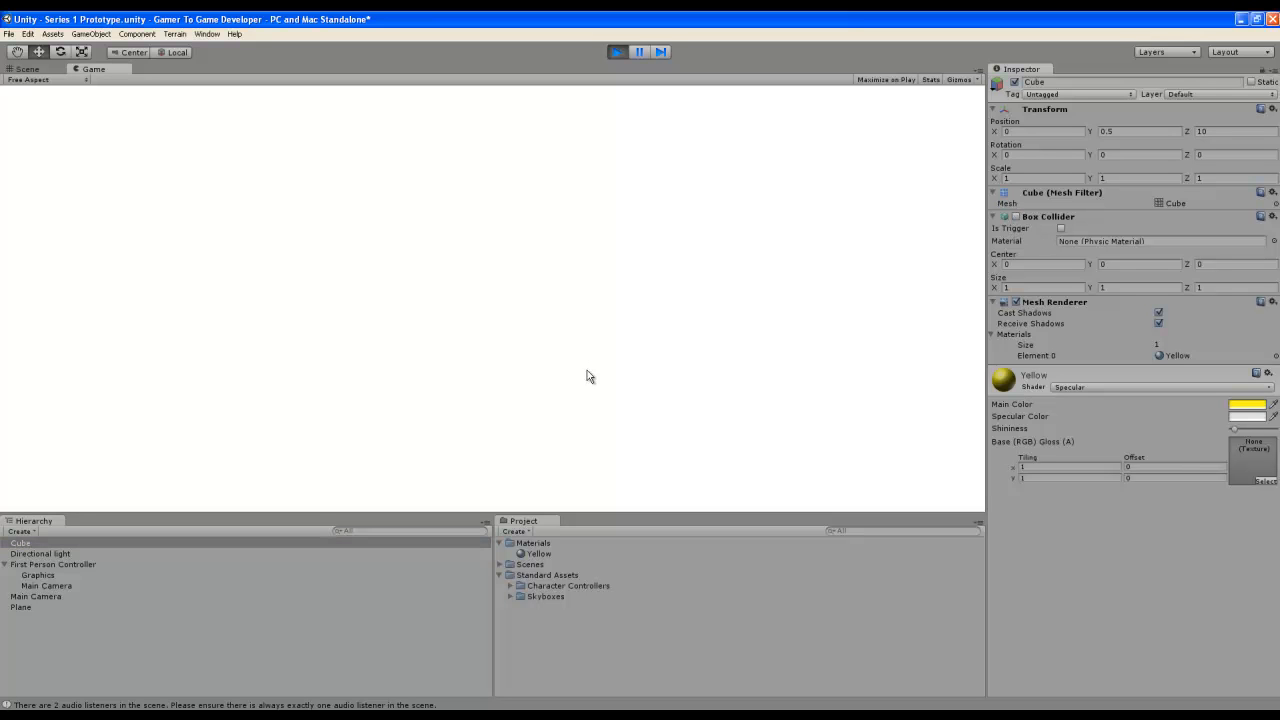
pyautogui.press('w')
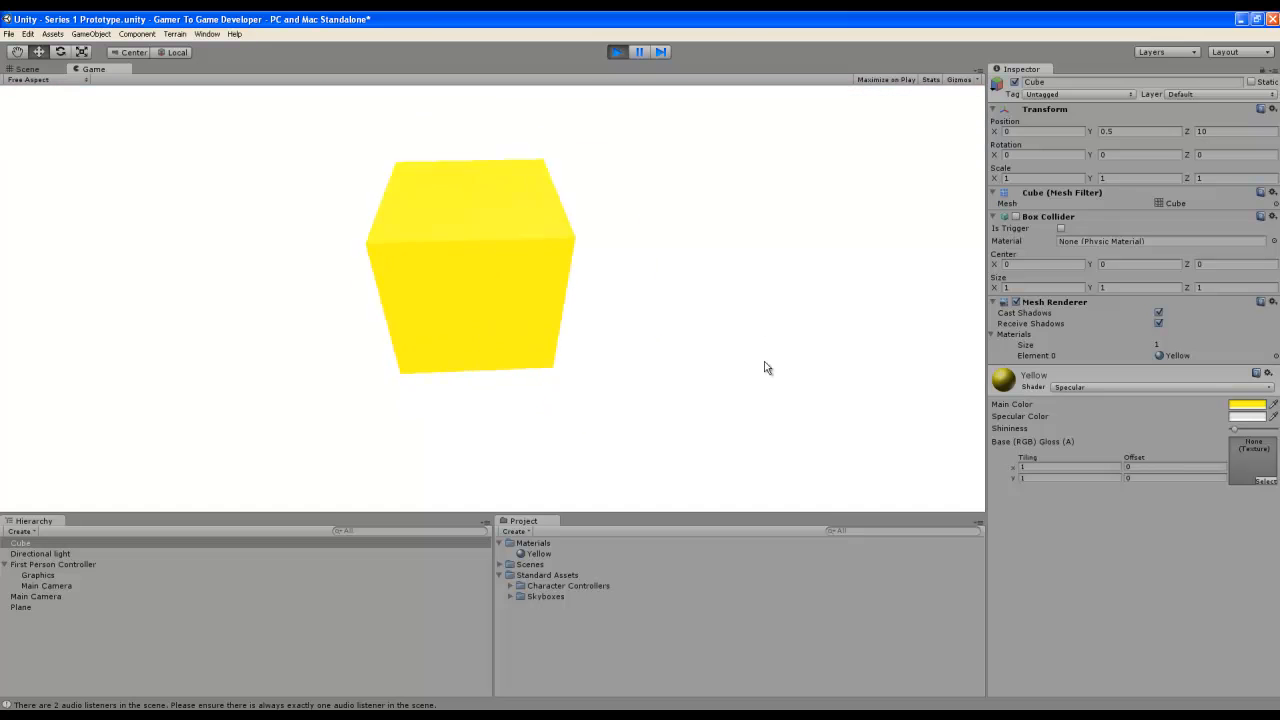
pyautogui.press('s')
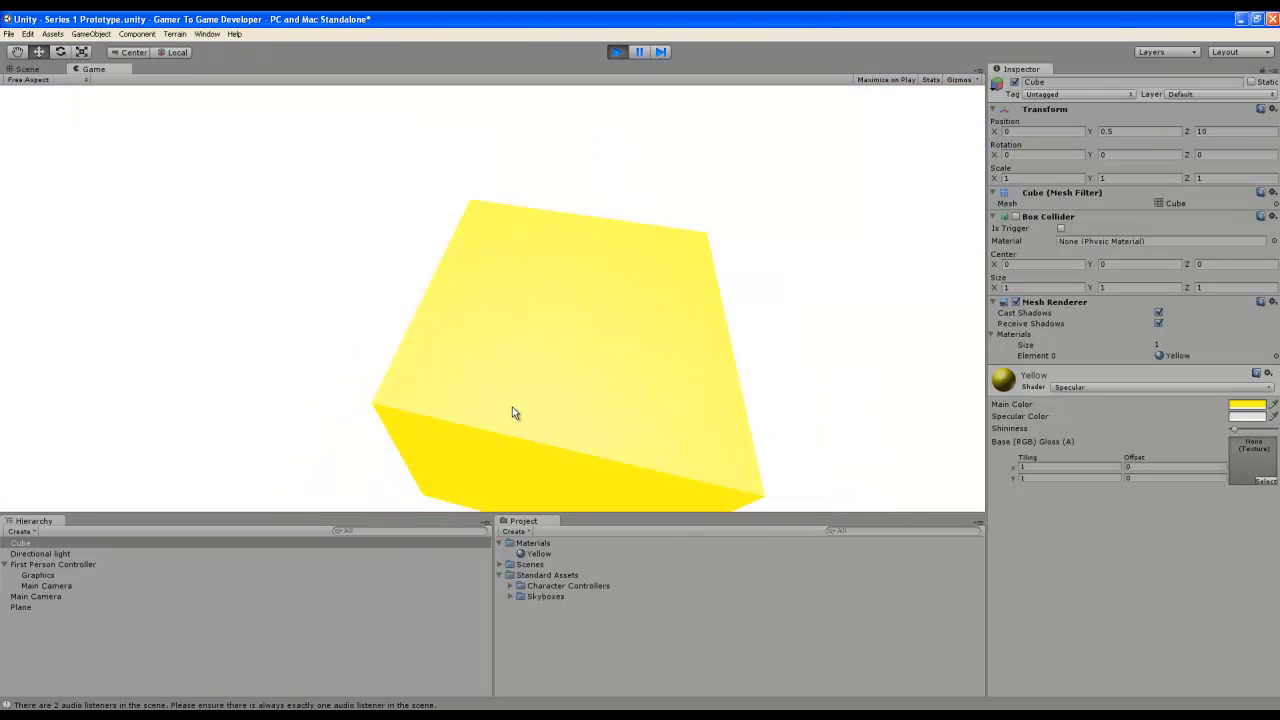
pyautogui.press('w')
pyautogui.press('s')
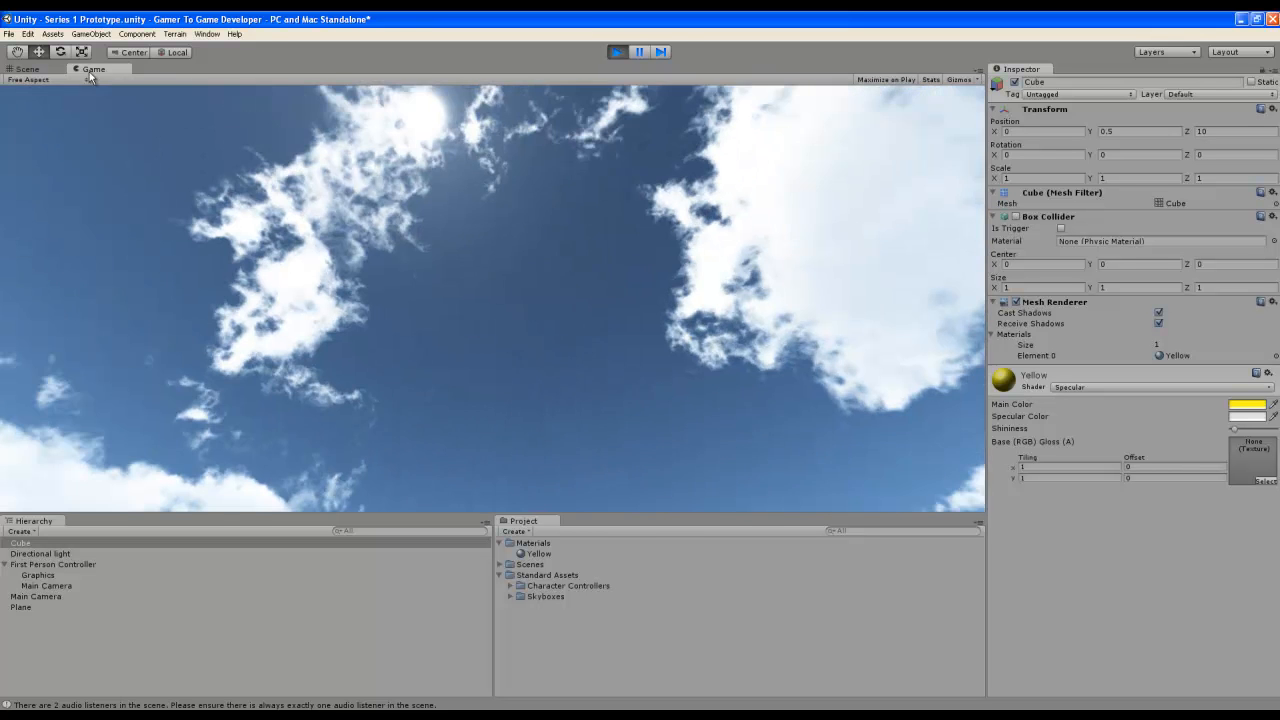
# Step: Rearrange the layout with the Game view below the Scene view, the Hierarchy beside the Scene and the Project beside the Game view
pyautogui.moveTo(88, 72); pyautogui.dragTo(100, 196)
pyautogui.moveTo(171, 375); pyautogui.dragTo(167, 440)
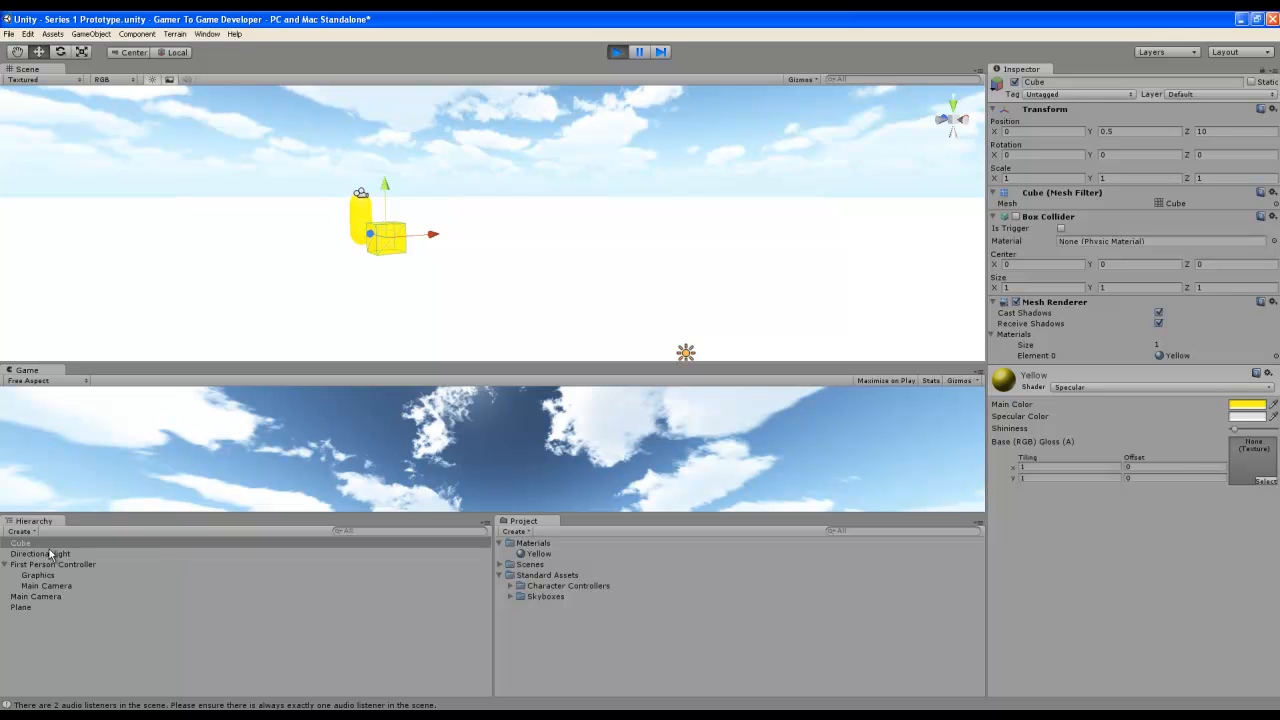
pyautogui.moveTo(34, 521); pyautogui.dragTo(868, 115)
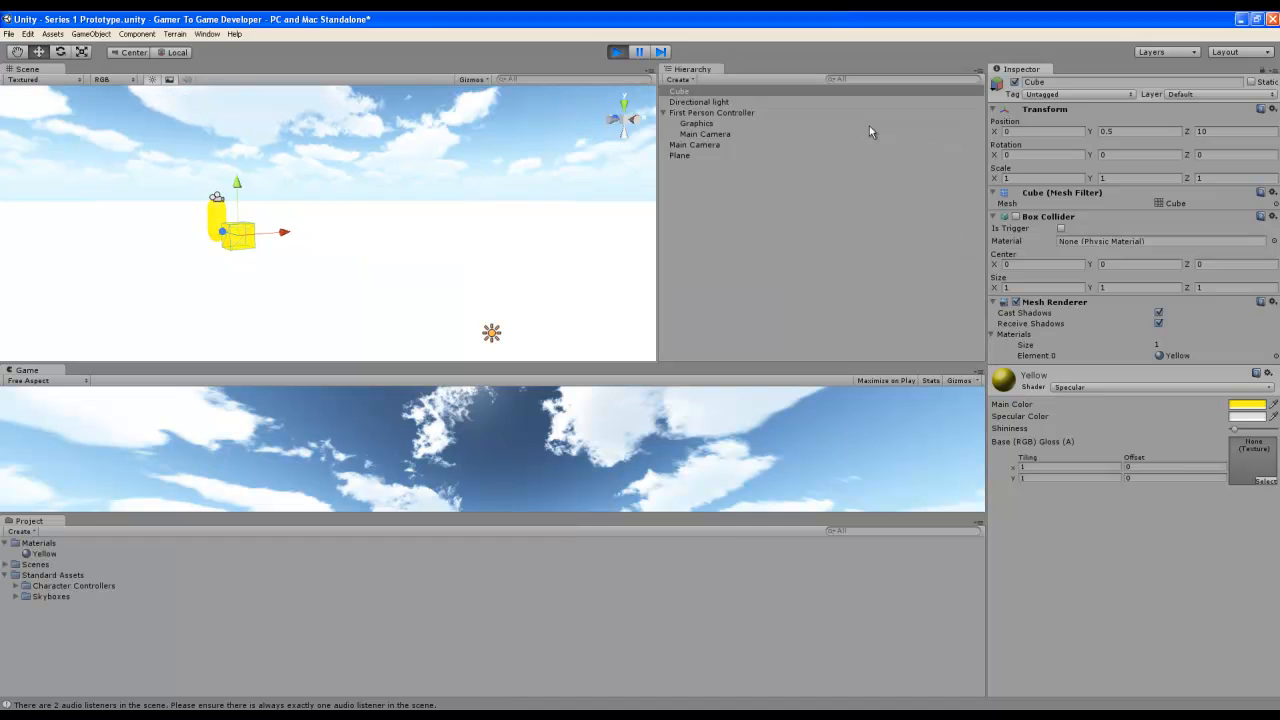
pyautogui.moveTo(24, 521); pyautogui.dragTo(817, 426)
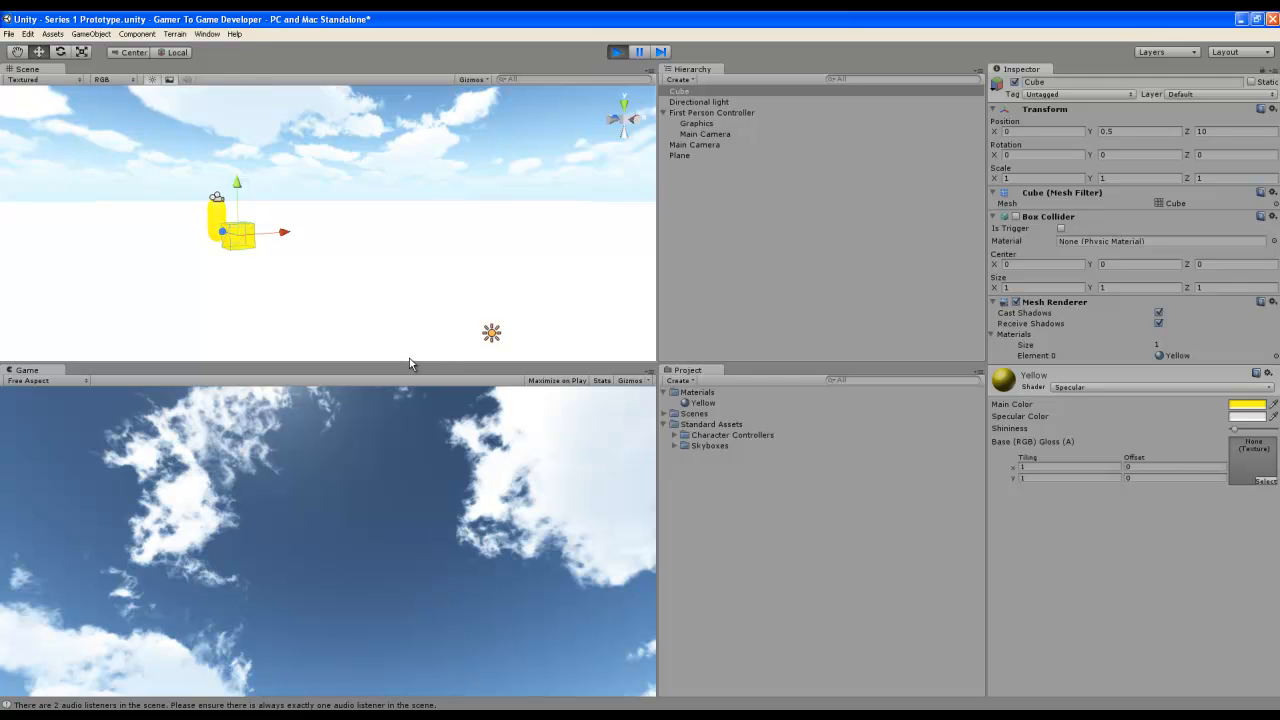
# Step: Open the Console, dock it beneath the Game view, and widen the Scene and Game views
pyautogui.click(22, 704)
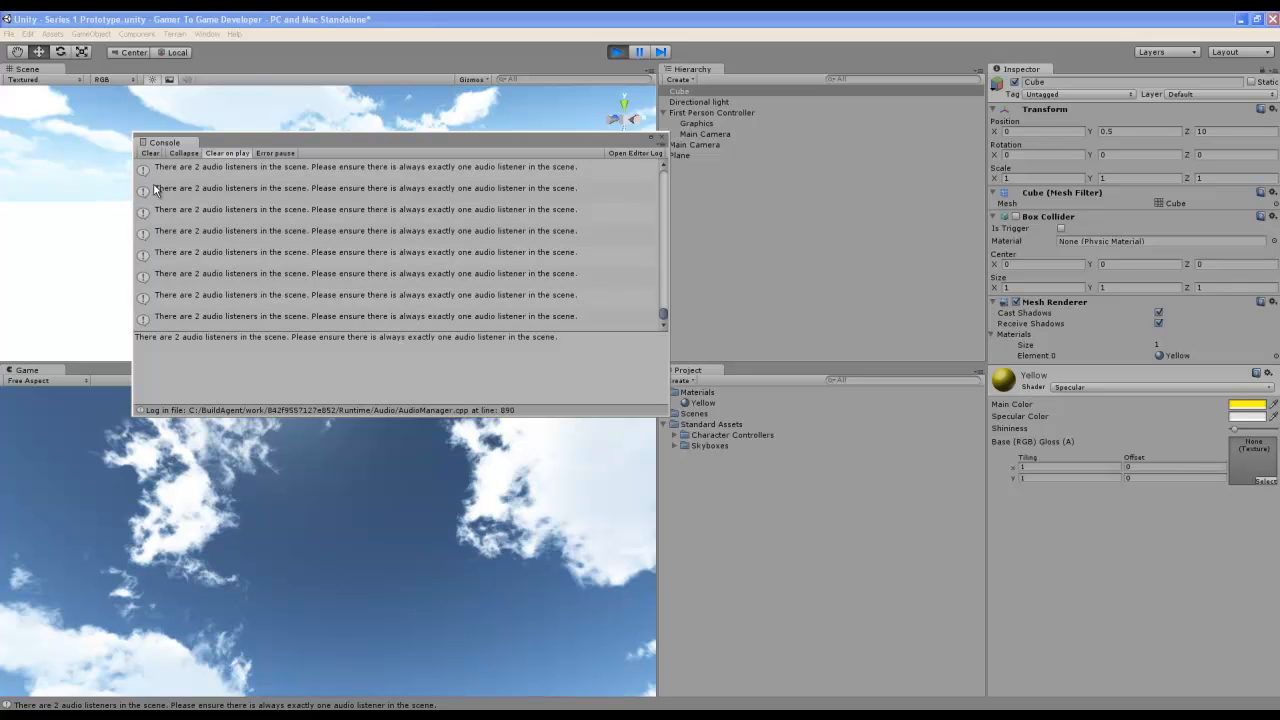
pyautogui.moveTo(164, 147); pyautogui.dragTo(241, 627)
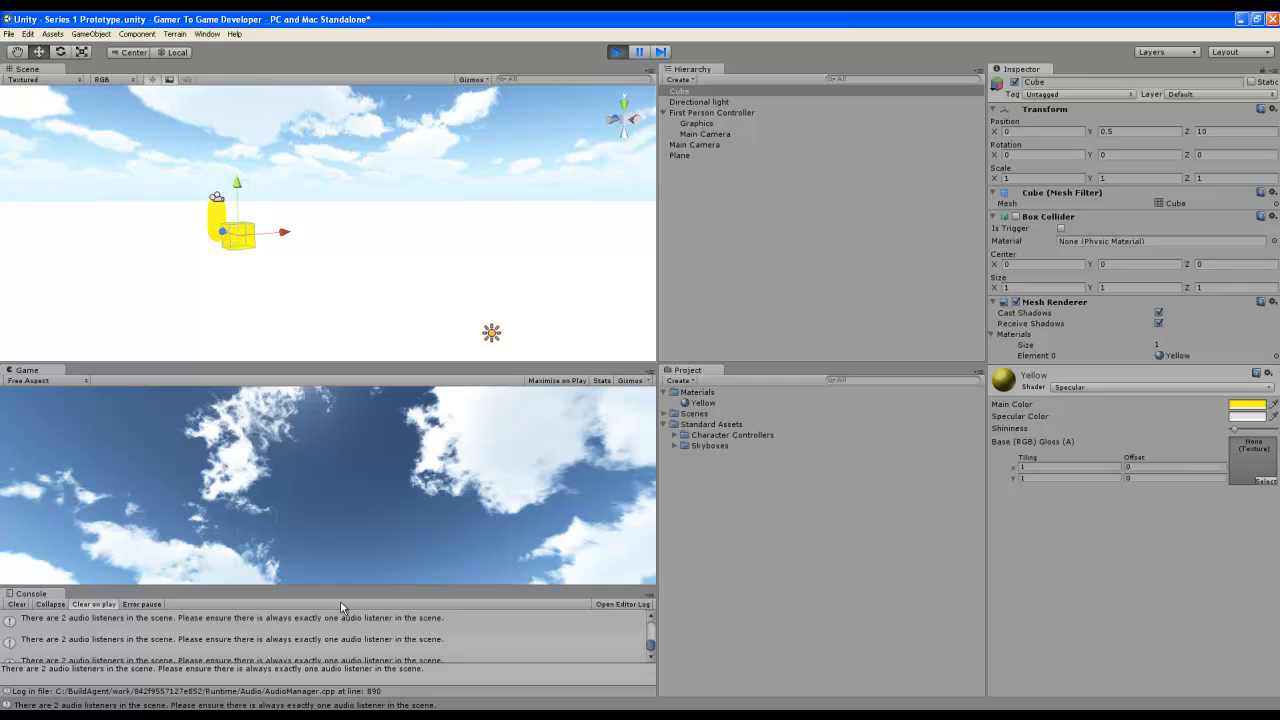
pyautogui.moveTo(659, 205); pyautogui.dragTo(773, 205)
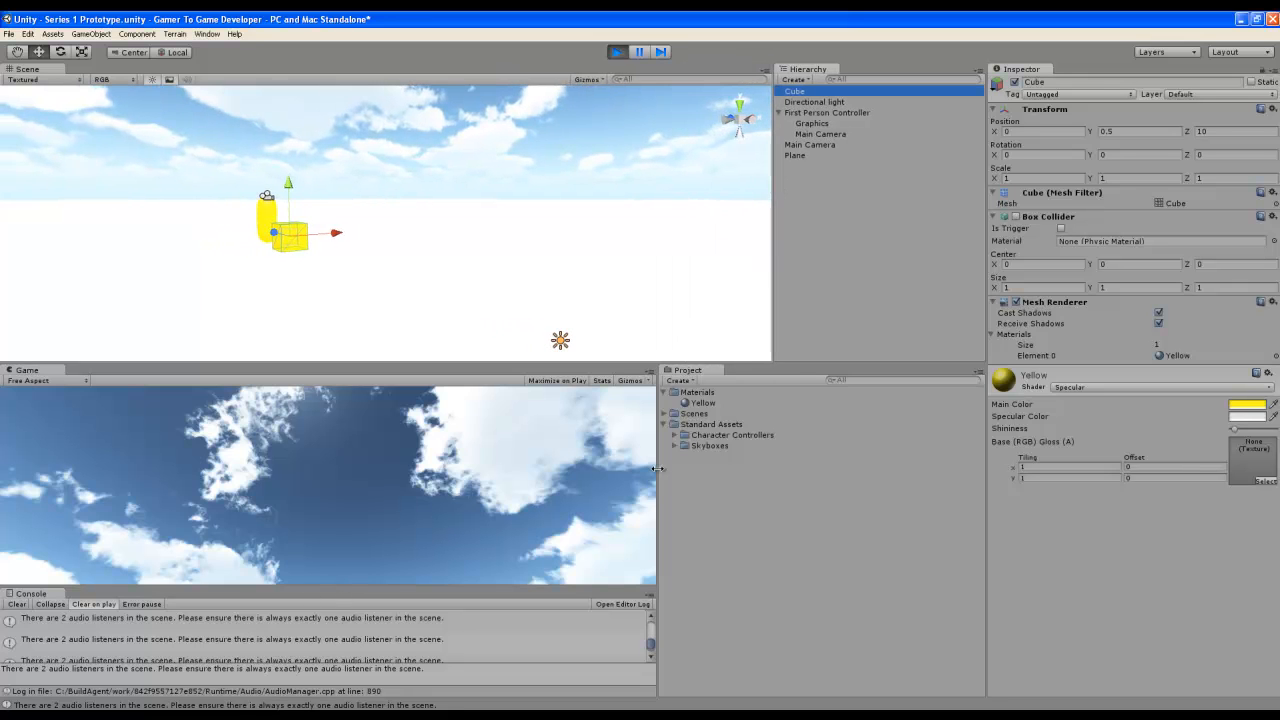
pyautogui.moveTo(657, 477); pyautogui.dragTo(771, 478)
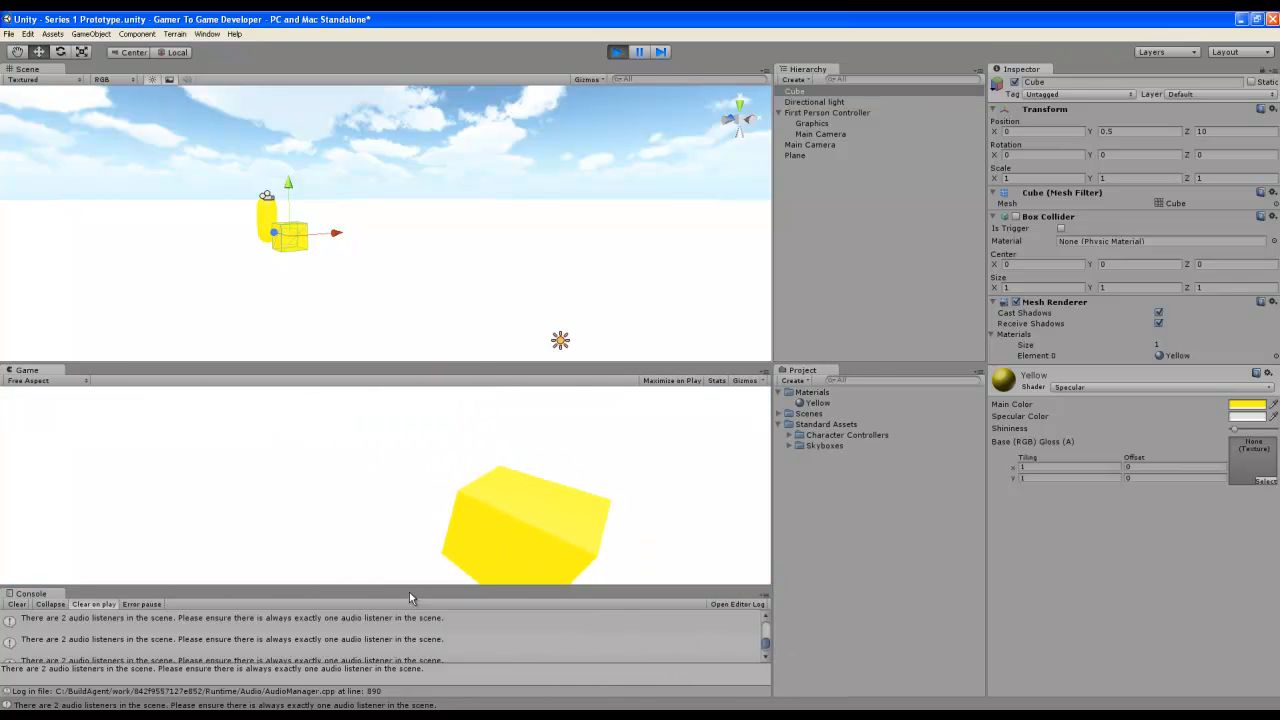
# Step: Enlarge the Game view by shrinking the Console beneath it and the Scene view above it
pyautogui.moveTo(409, 594); pyautogui.dragTo(409, 625)
pyautogui.moveTo(375, 364); pyautogui.dragTo(374, 336)
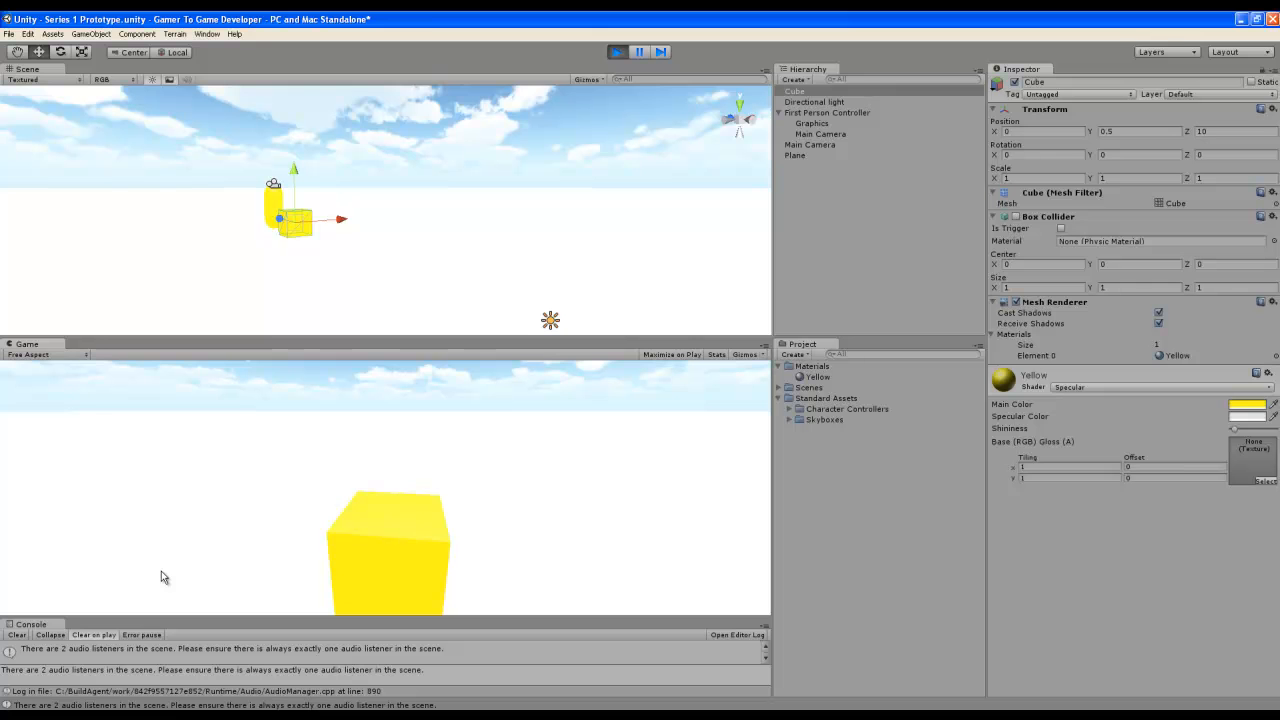
# Step: Walk and jump the first-person controller around the cube with its collider disabled, and stop playing the scene
pyautogui.press('s')
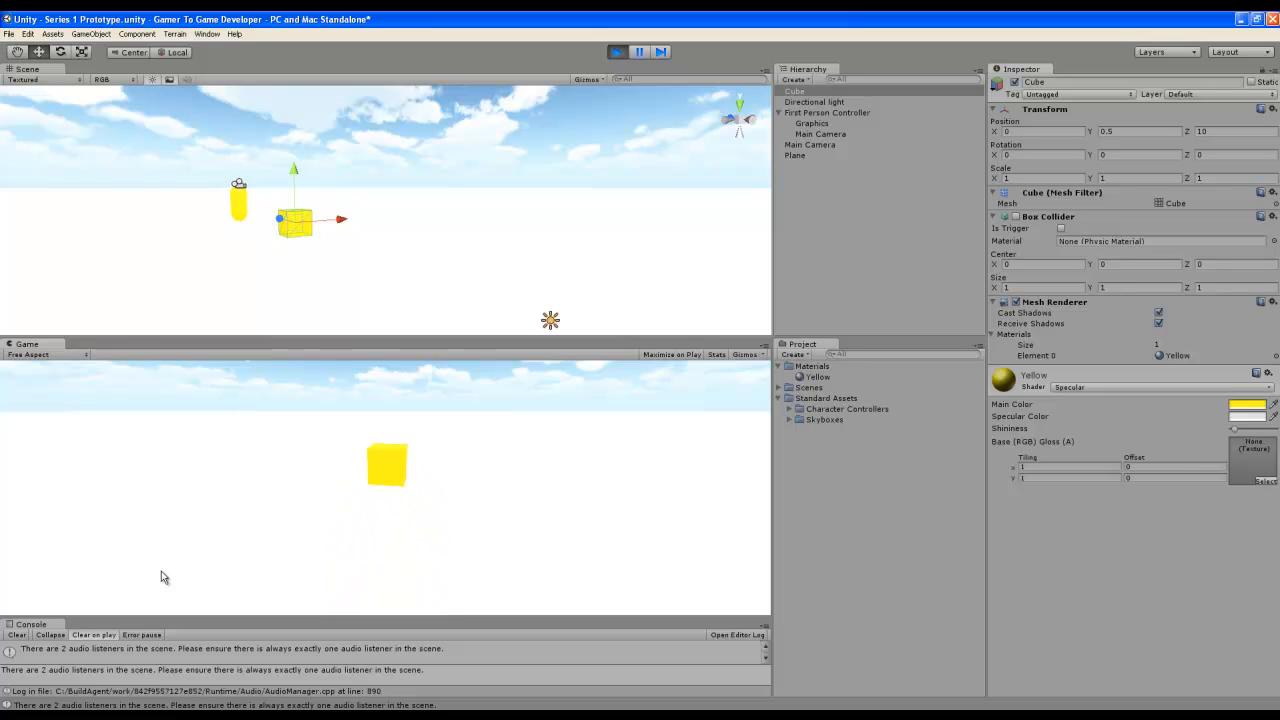
pyautogui.press('w')
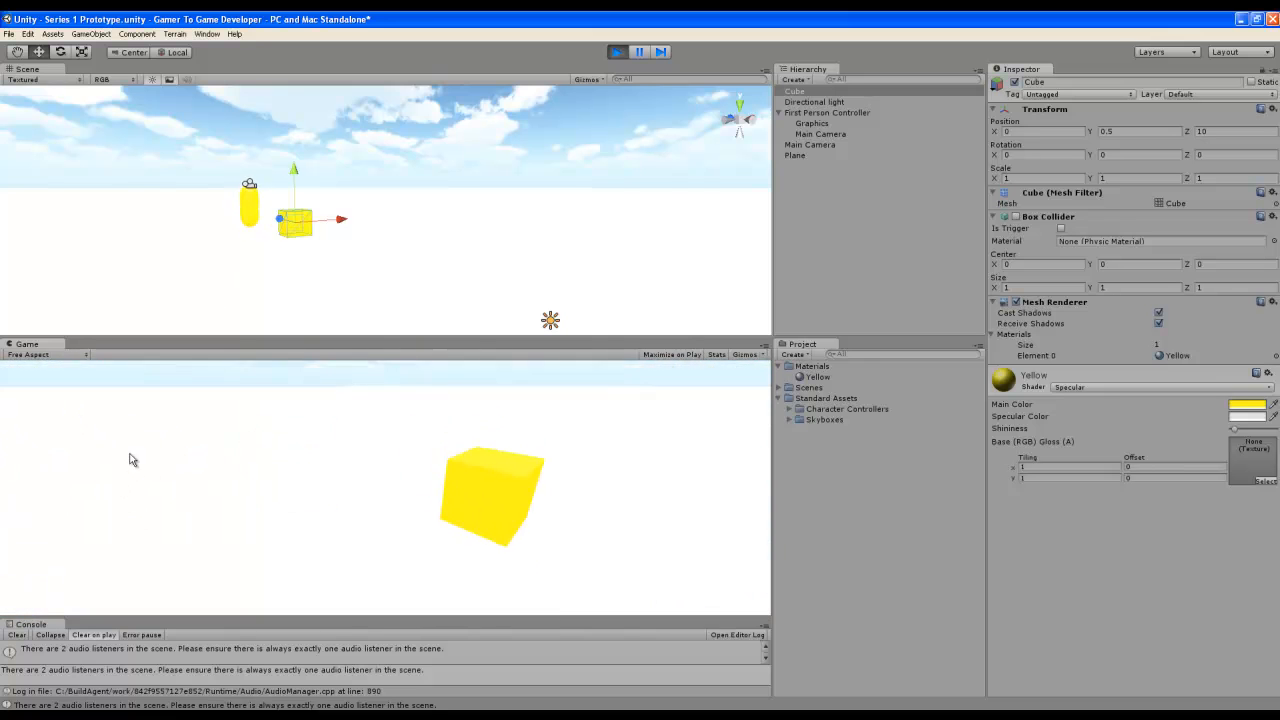
pyautogui.press('s')
pyautogui.press('a')
pyautogui.press('space')
pyautogui.press('space')
pyautogui.press('w')
pyautogui.press('s')
pyautogui.press('w')
pyautogui.press('w')
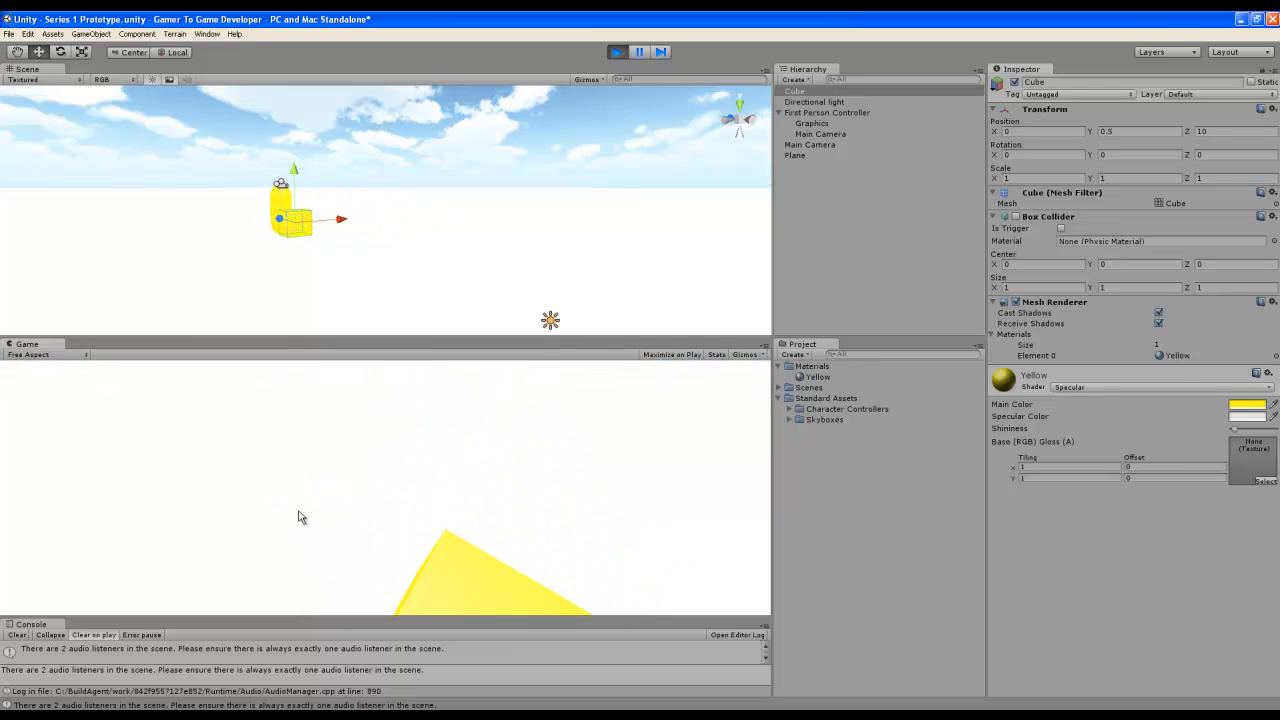
pyautogui.press('s')
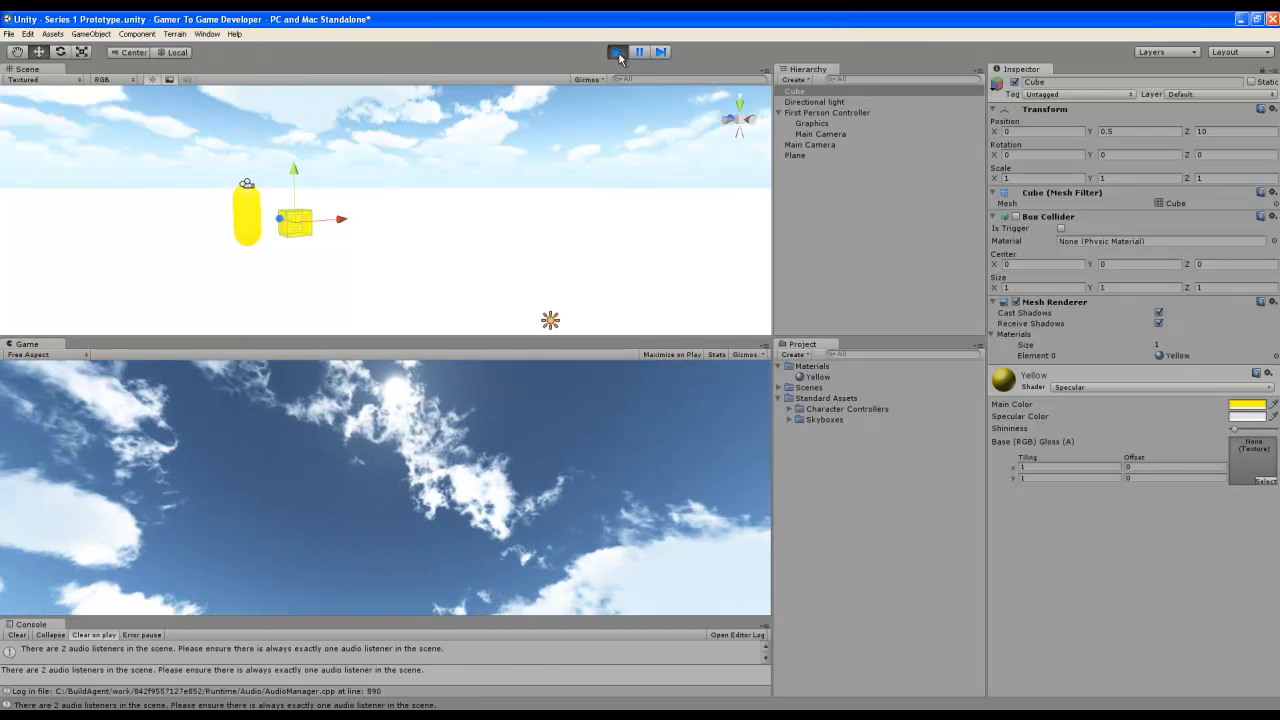
pyautogui.click(618, 52)
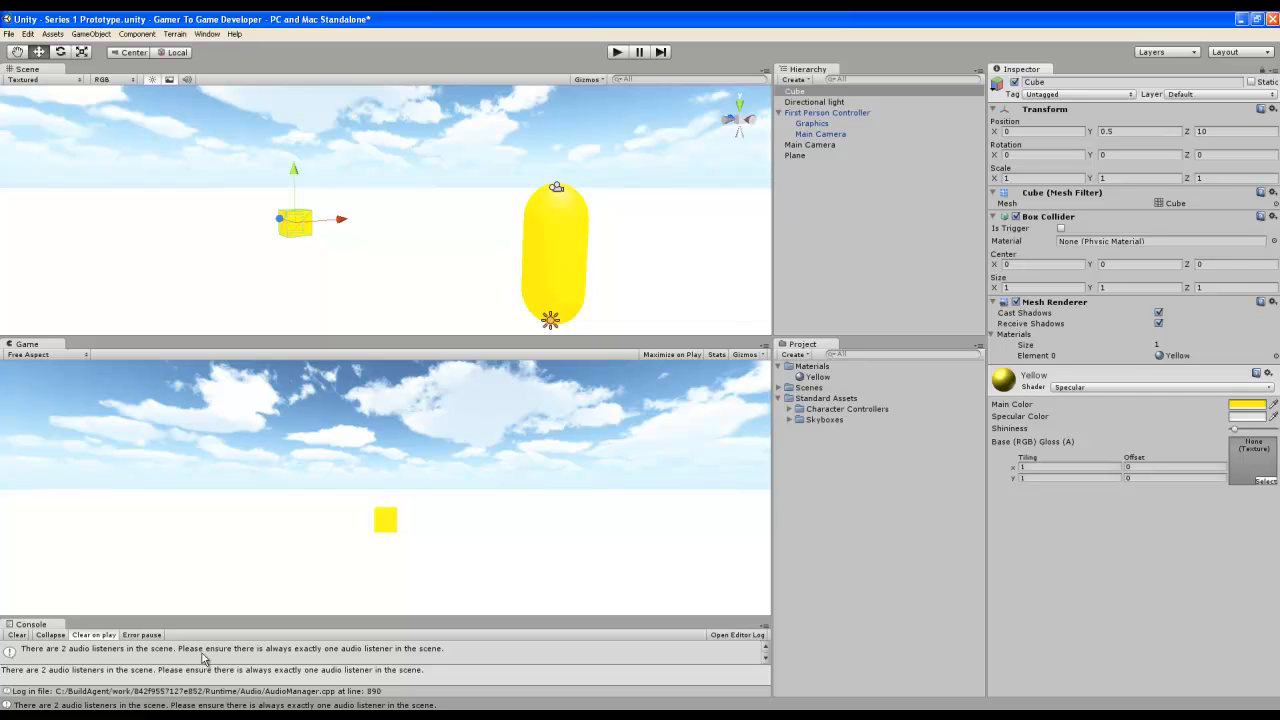
# Step: Compare the standalone Main Camera with the First Person Controller's camera, switching the controller's camera off and on to check the Game view
pyautogui.click(803, 146)
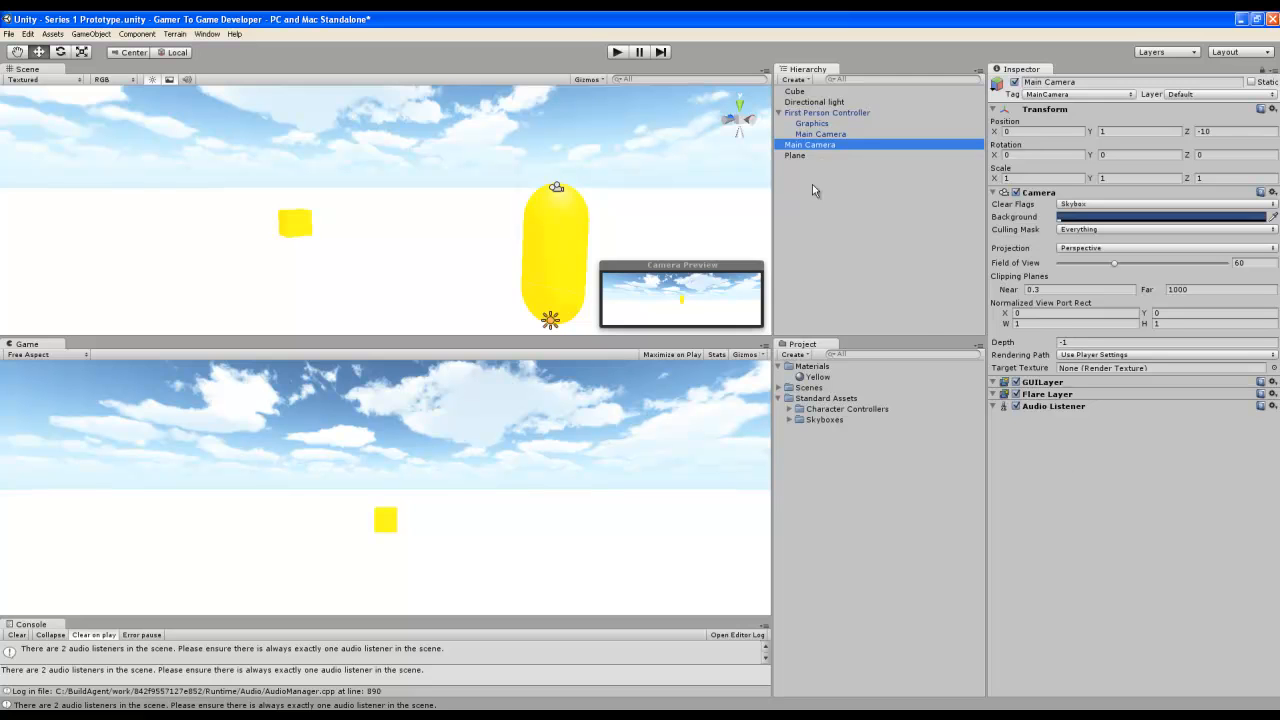
pyautogui.click(829, 131)
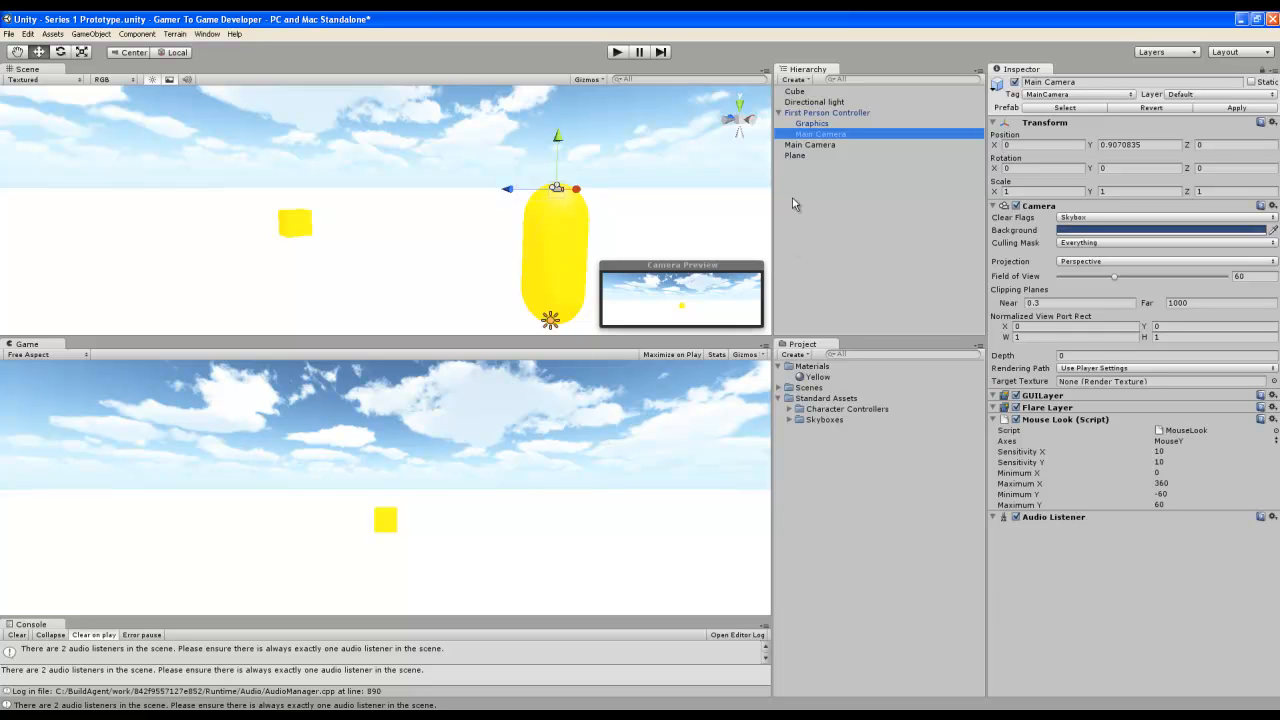
pyautogui.click(816, 145)
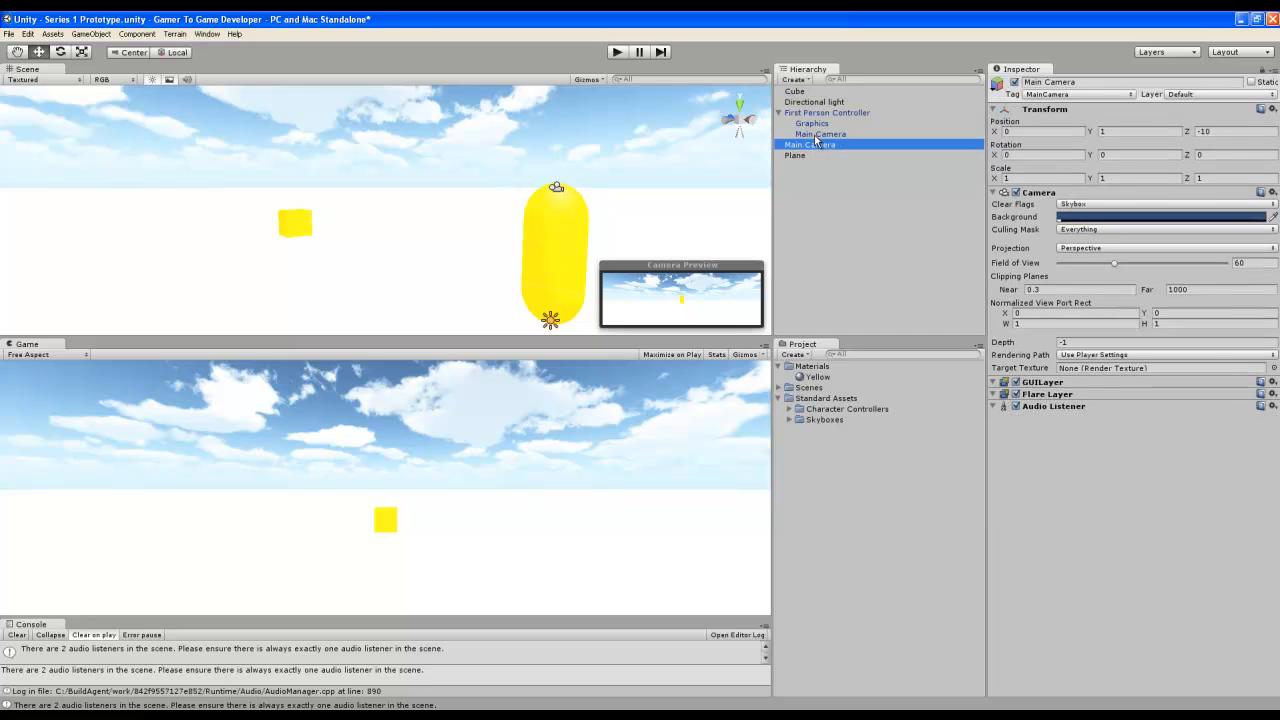
pyautogui.click(816, 135)
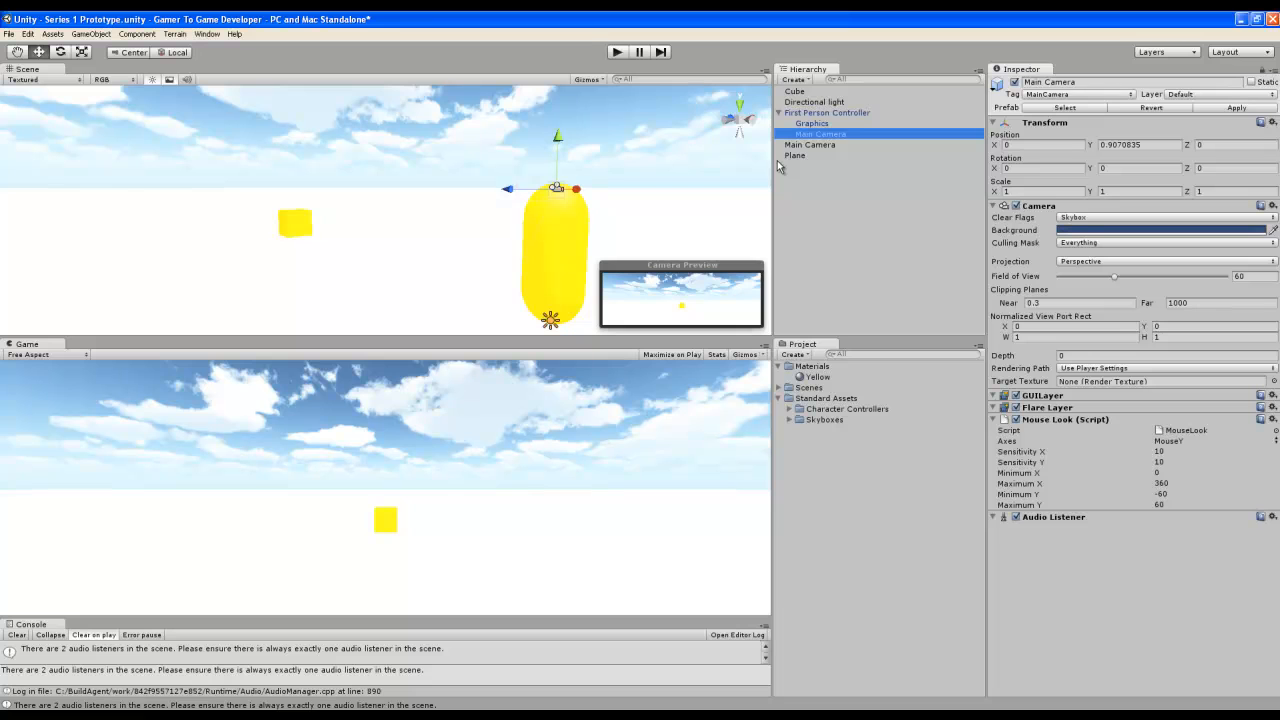
pyautogui.click(795, 146)
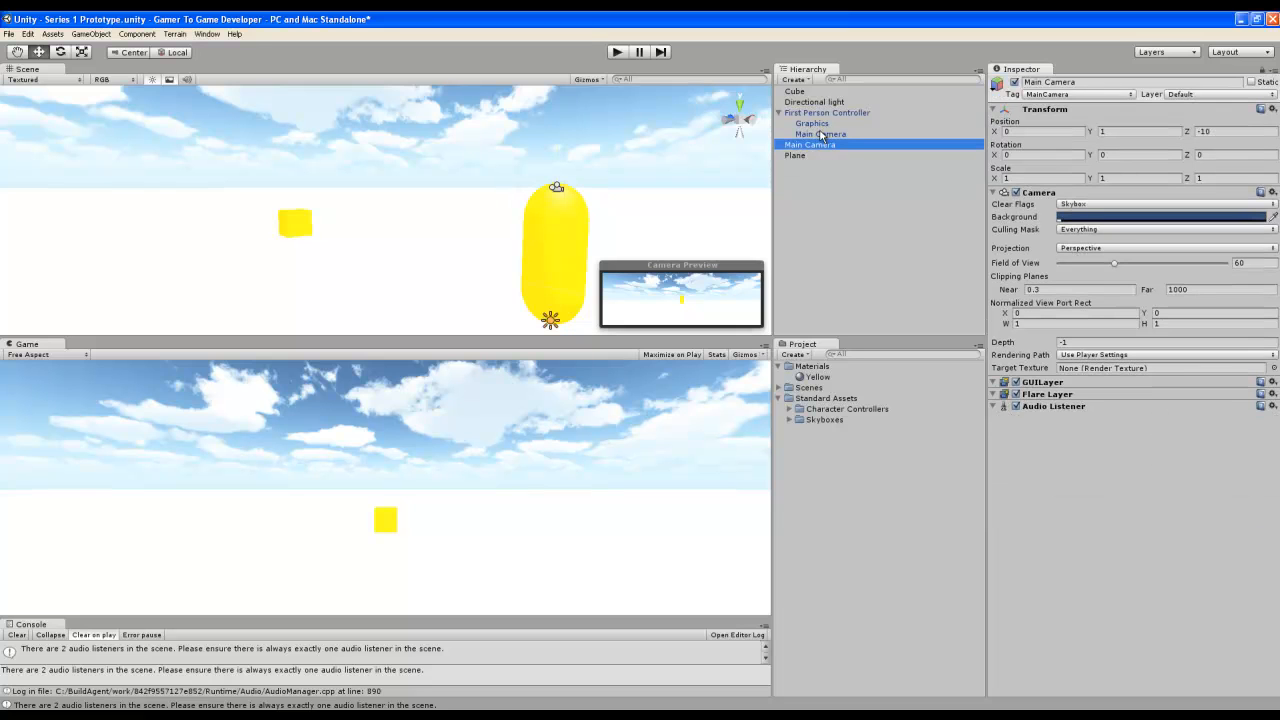
pyautogui.click(822, 134)
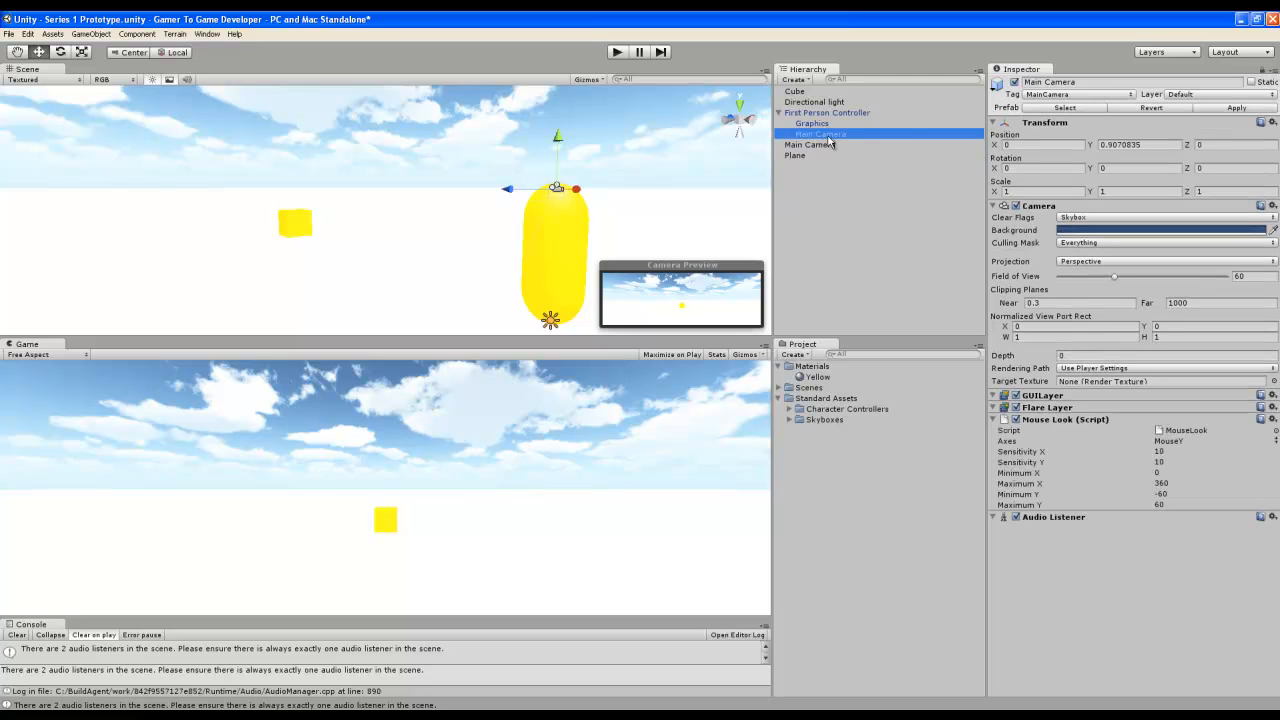
pyautogui.click(1014, 83)
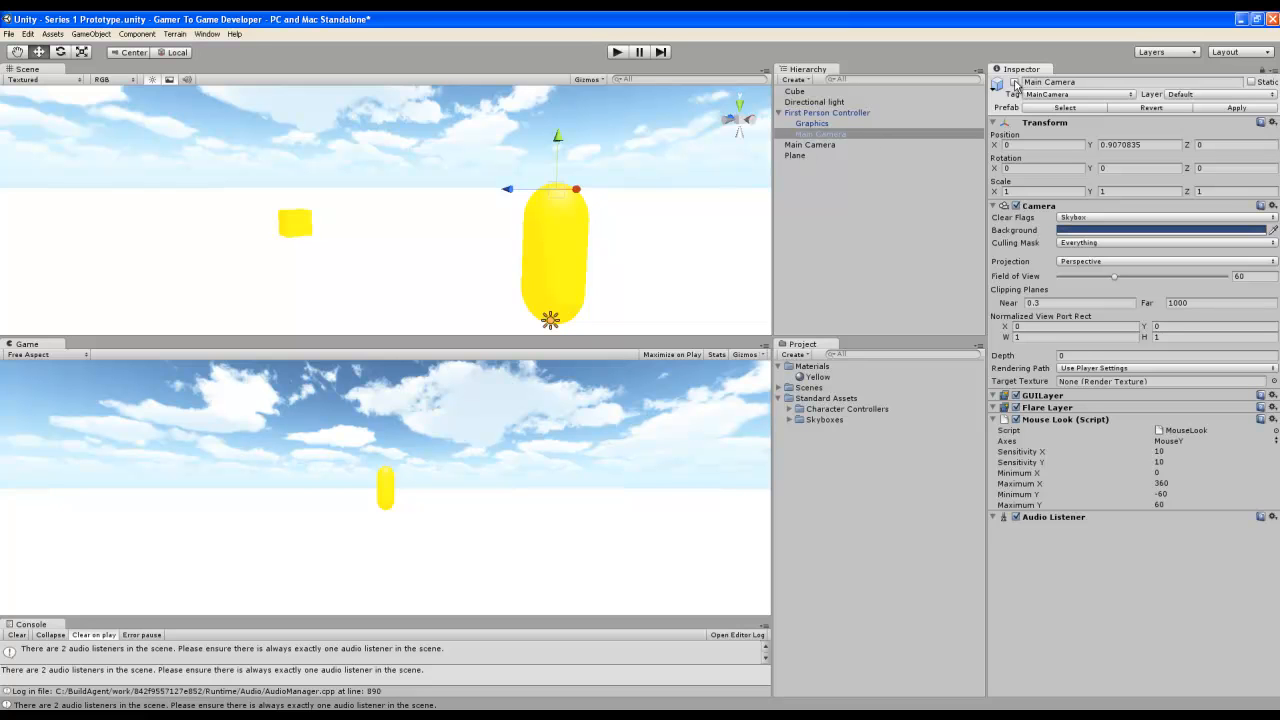
pyautogui.click(1014, 83)
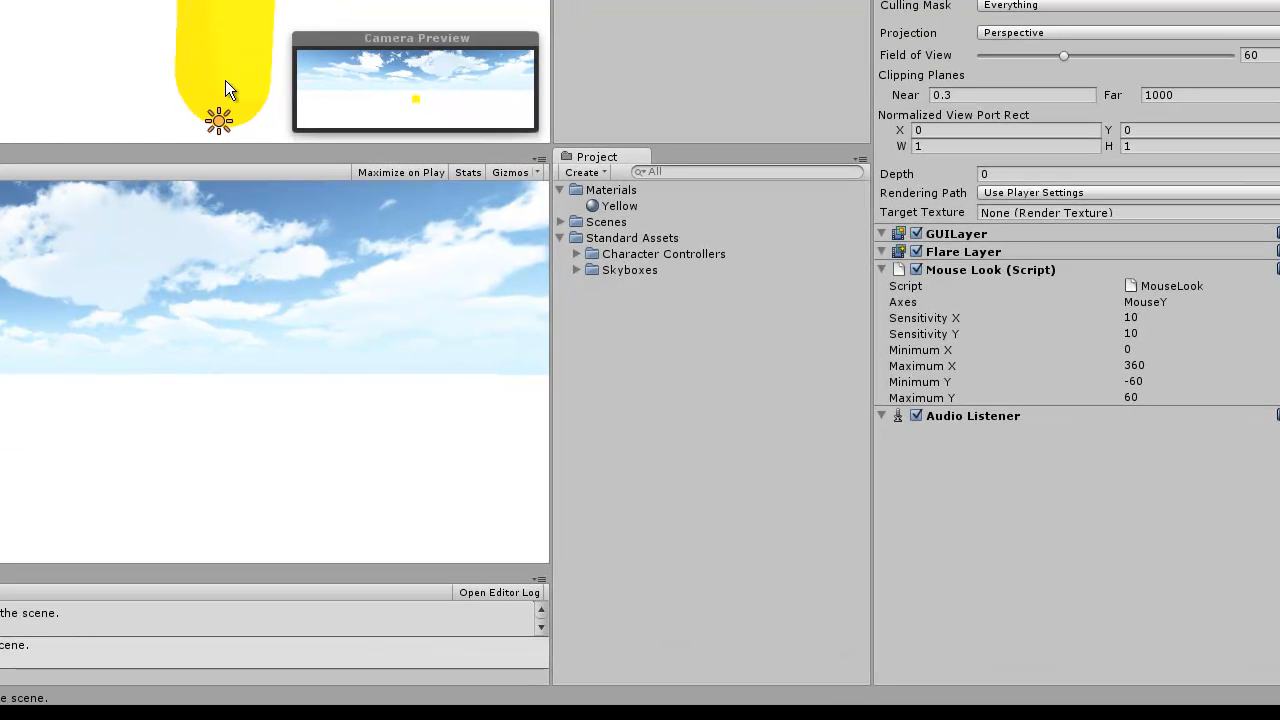
# Step: Create a new folder named Prefabs in the project's assets
pyautogui.click(600, 170)
pyautogui.click(596, 175)
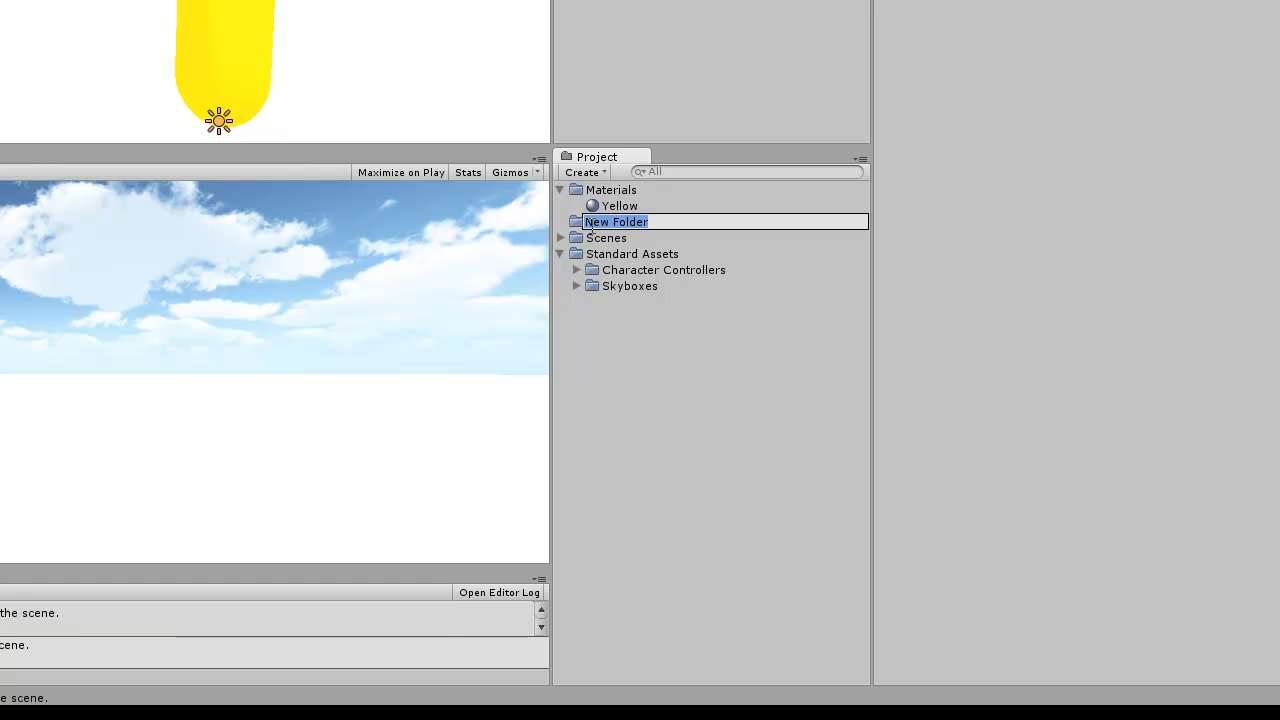
pyautogui.write('Prefabs')
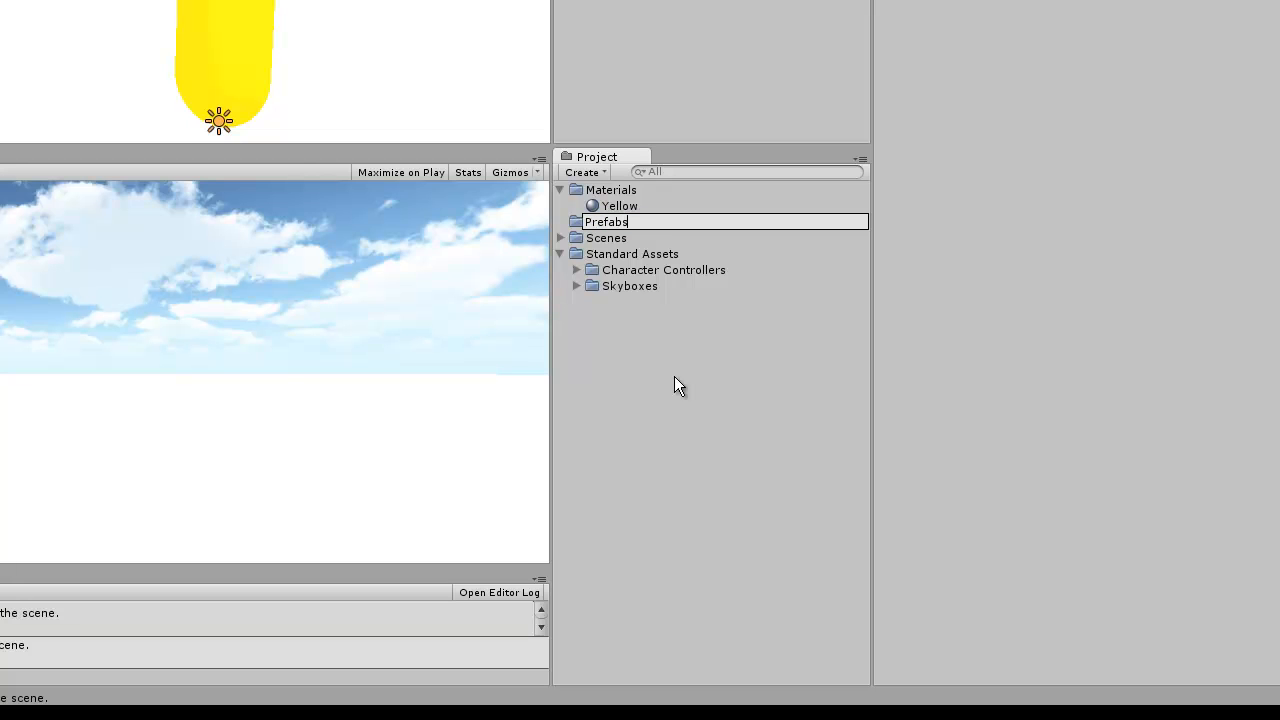
pyautogui.press('Return')
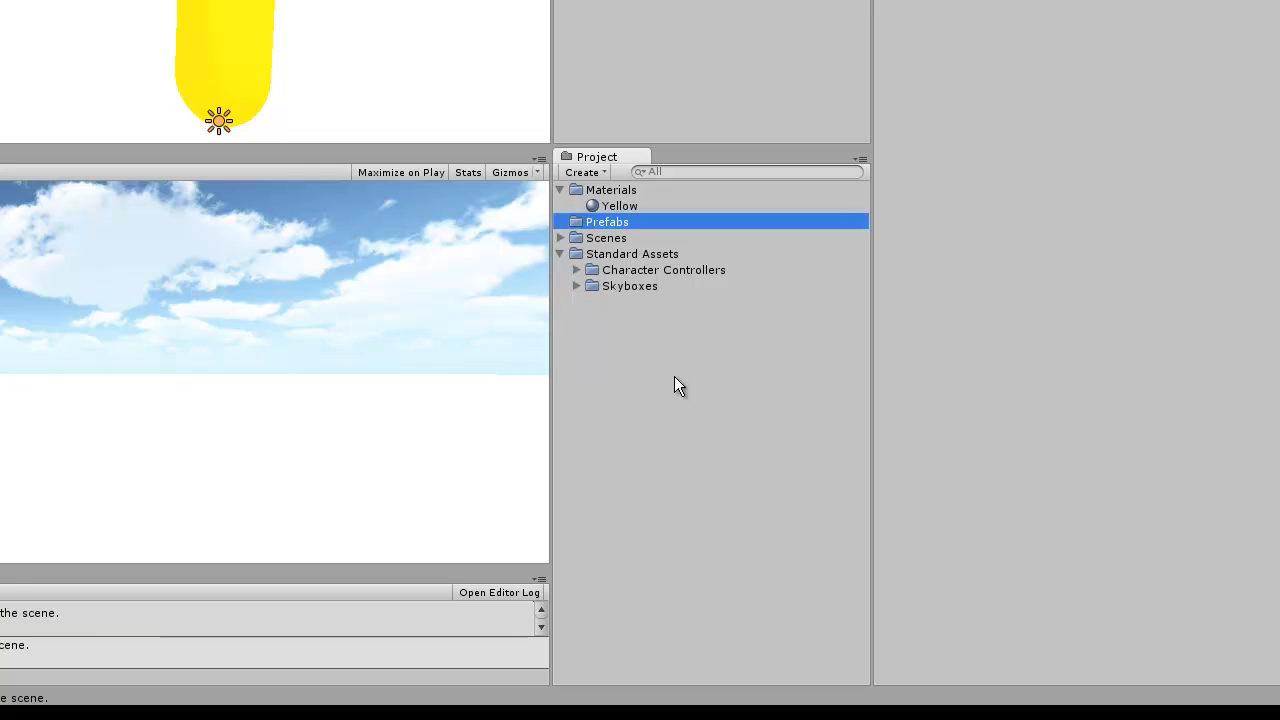
# Step: Create a new prefab named Player inside the Prefabs folder
pyautogui.rightClick(580, 222)
pyautogui.moveTo(592, 233)
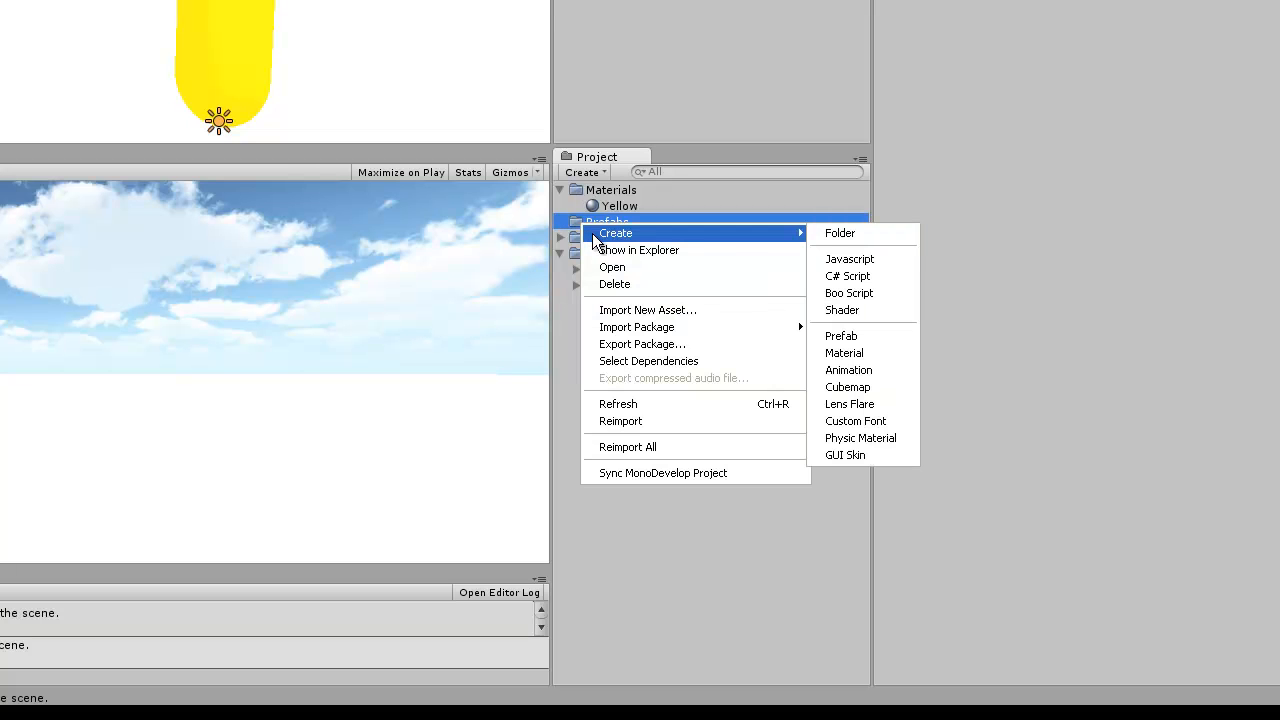
pyautogui.click(879, 336)
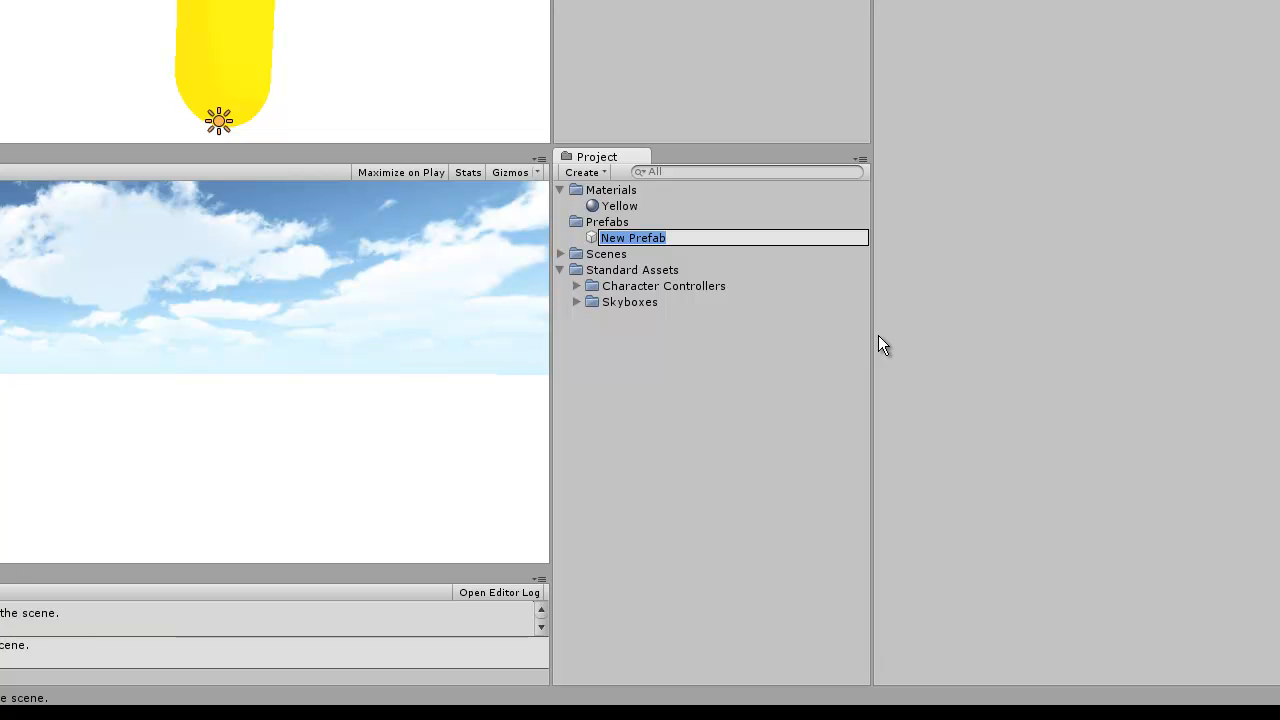
pyautogui.write('Player')
pyautogui.press('Return')
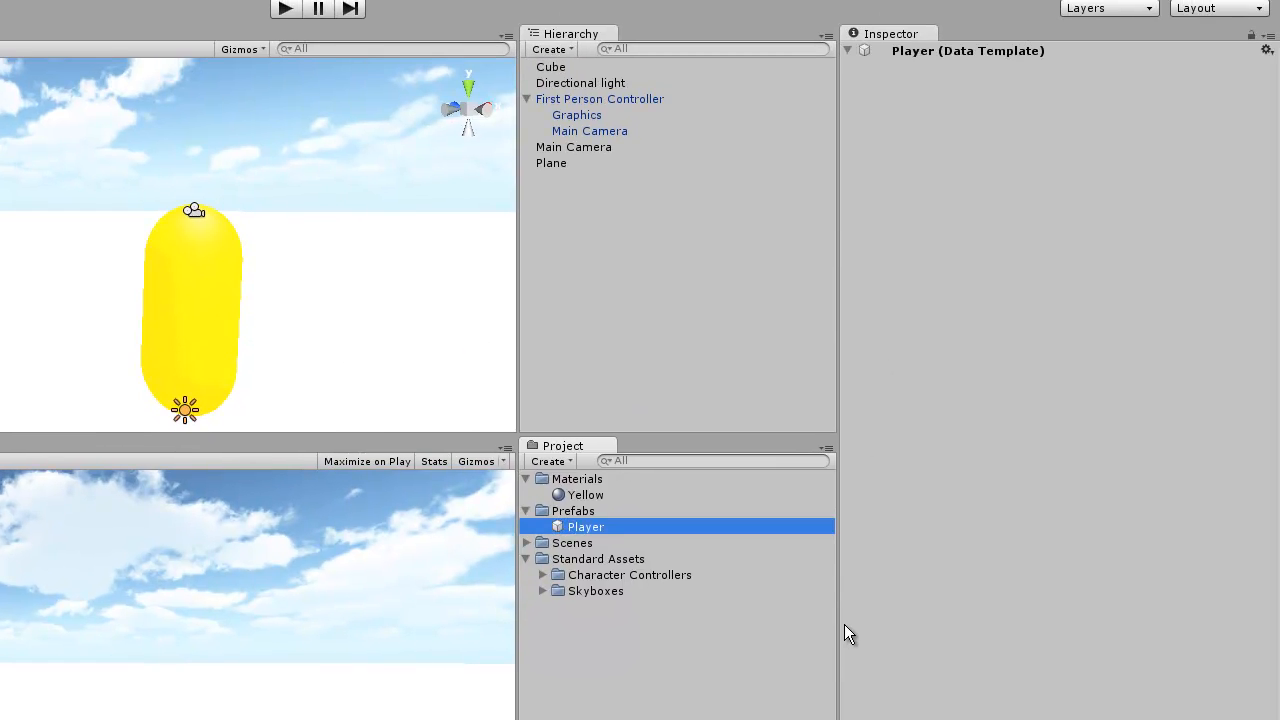
# Step: Store the scene's First Person Controller in the Player prefab and inspect the prefab's child objects and components
pyautogui.click(557, 100)
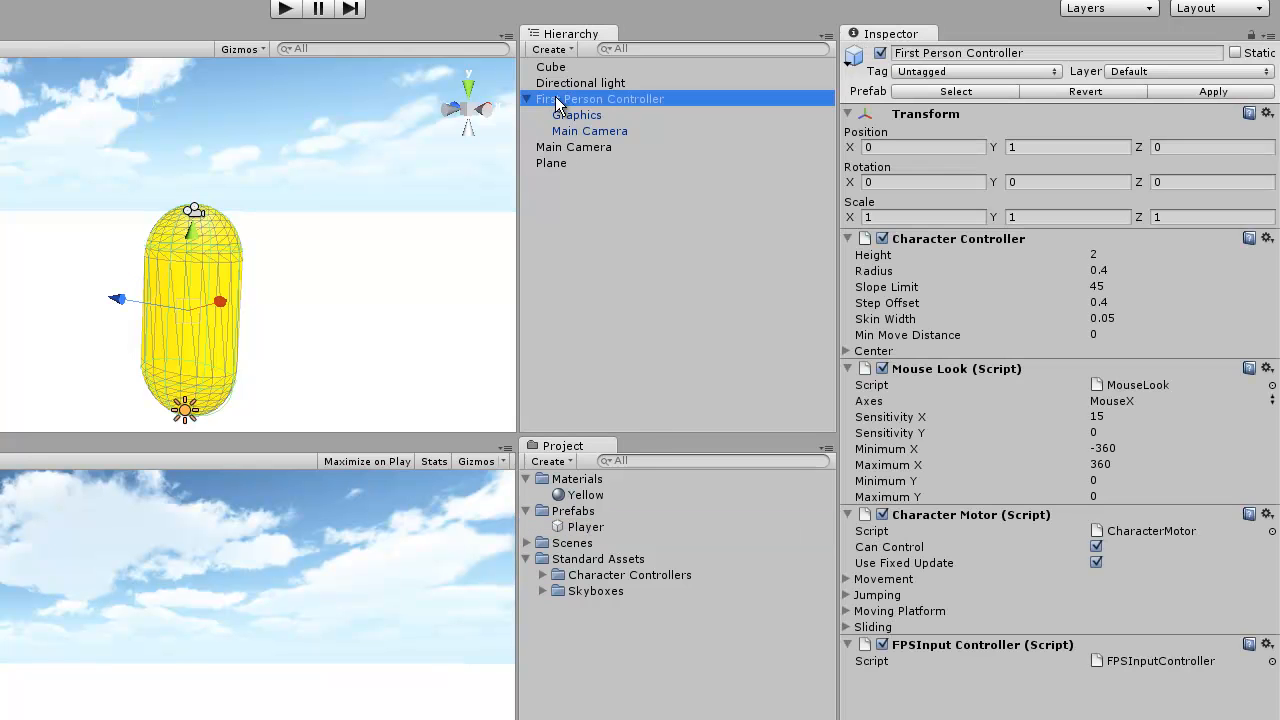
pyautogui.moveTo(557, 100); pyautogui.dragTo(564, 540)
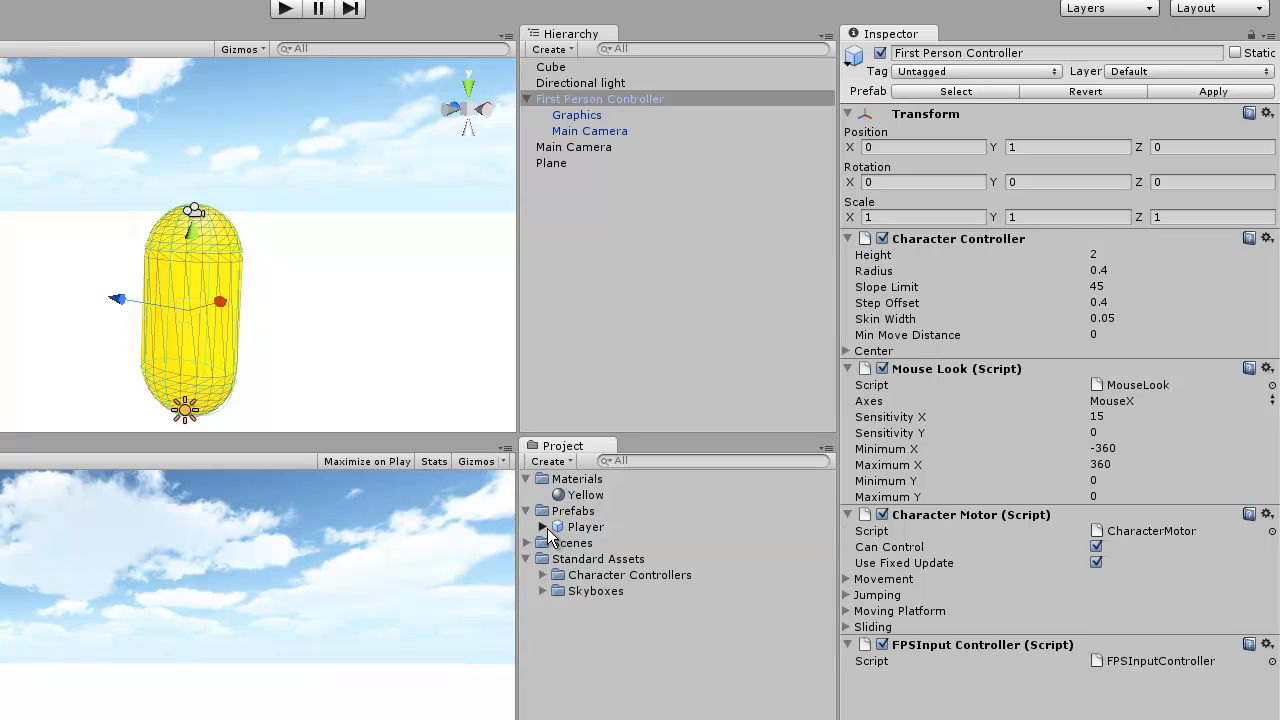
pyautogui.click(543, 527)
pyautogui.click(557, 528)
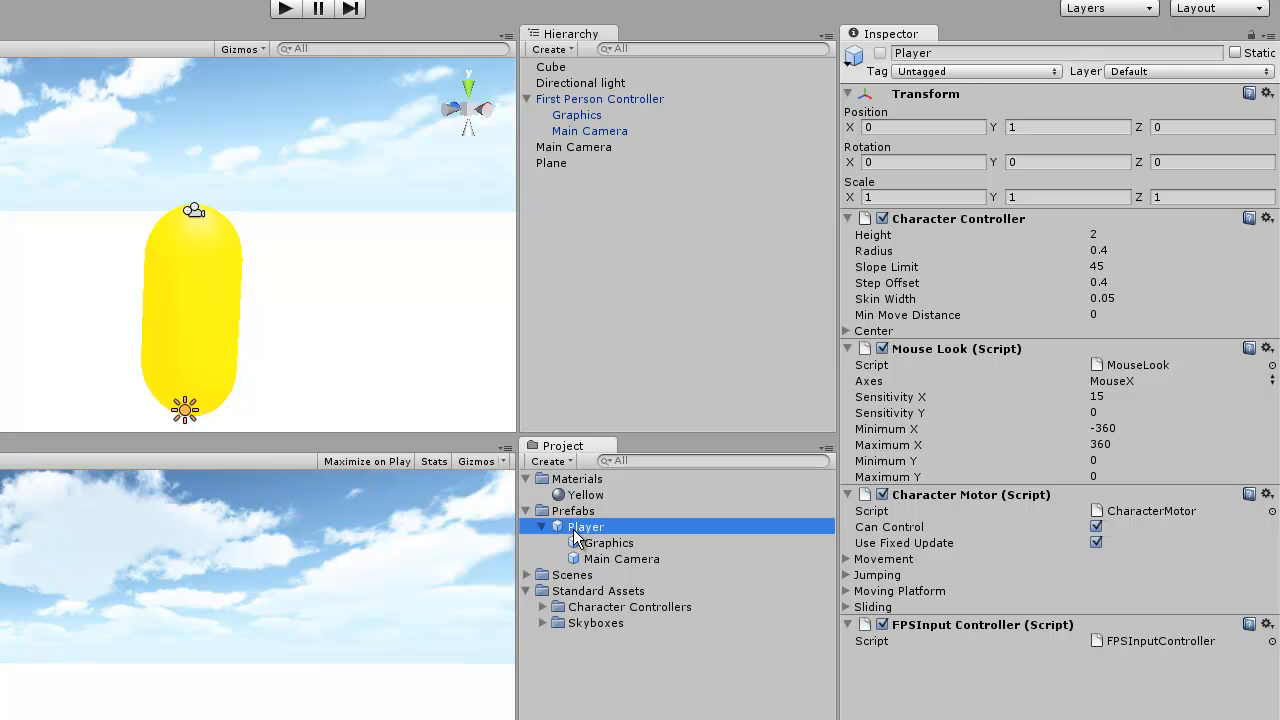
pyautogui.click(542, 607)
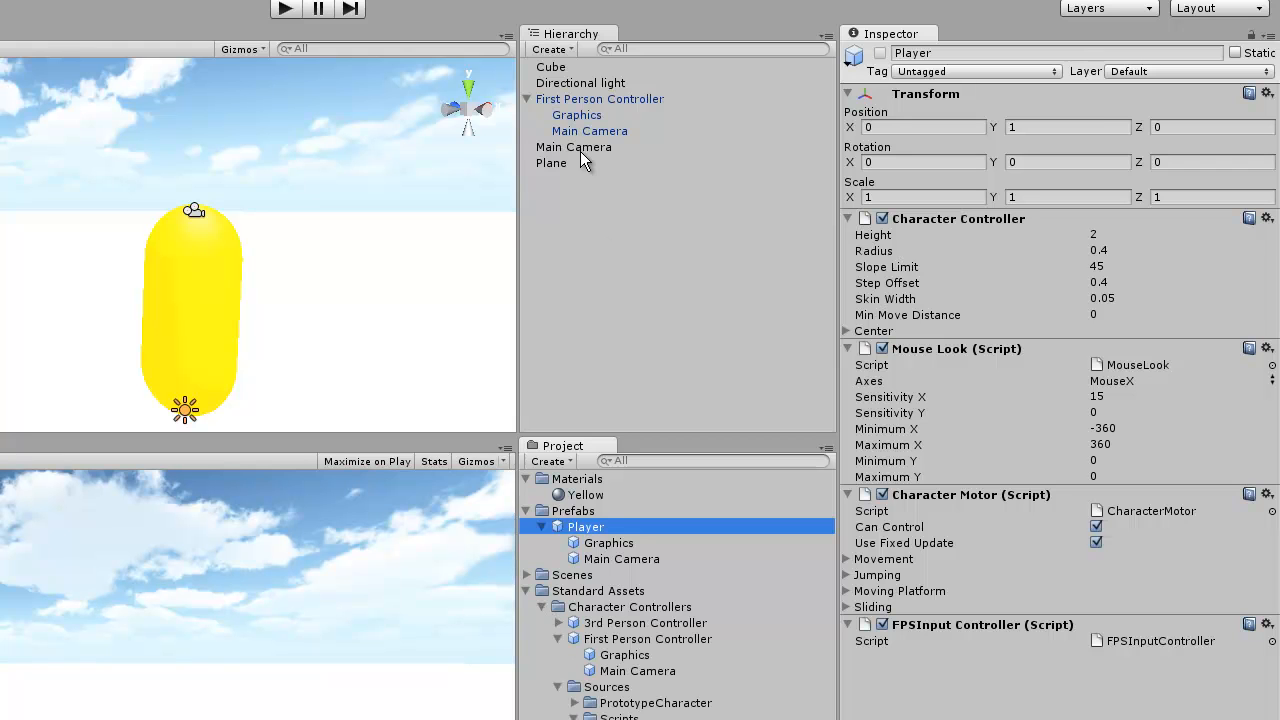
pyautogui.click(527, 591)
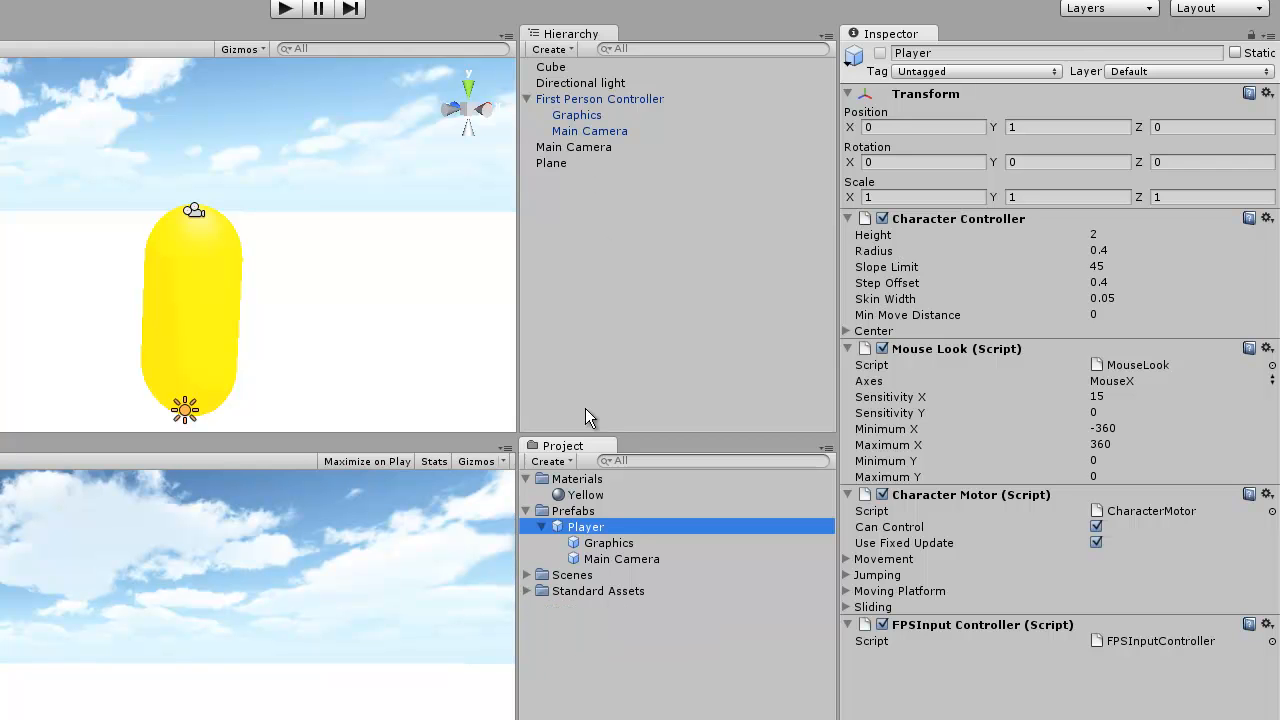
# Step: Replace the First Person Controller in the scene with an instance of the Player prefab
pyautogui.click(580, 100)
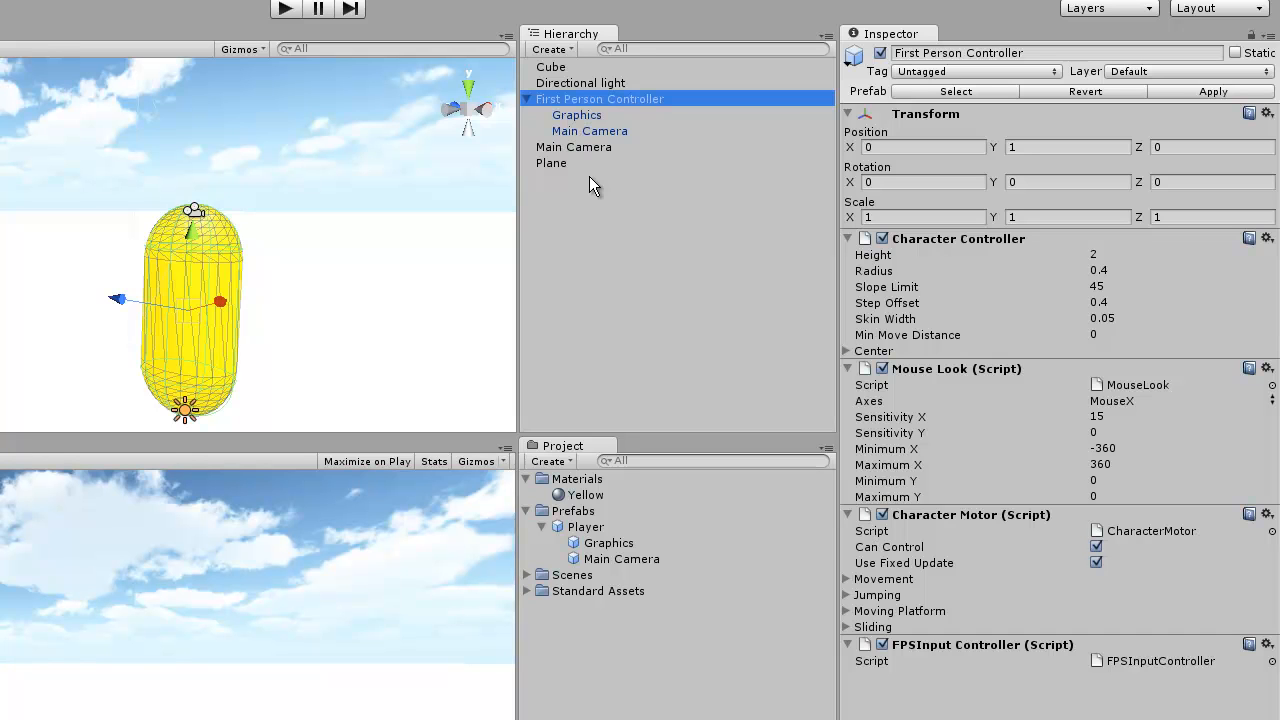
pyautogui.press('Delete')
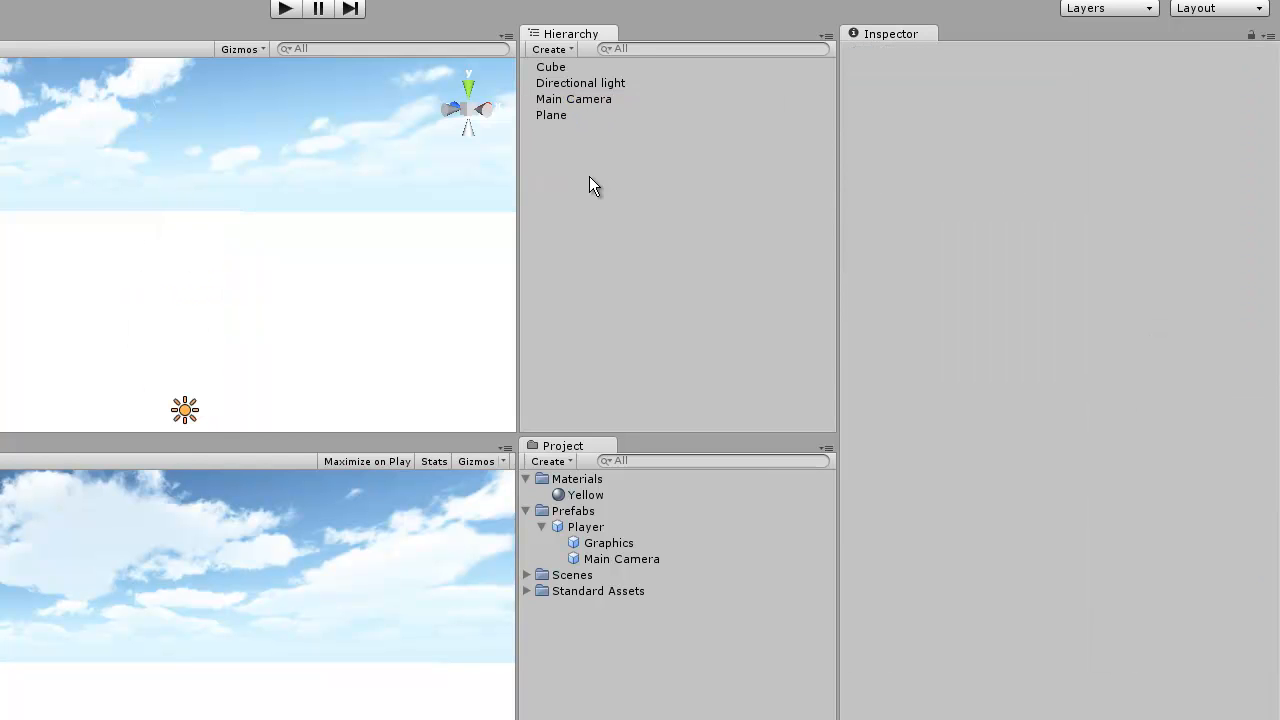
pyautogui.click(580, 530)
pyautogui.moveTo(578, 535); pyautogui.dragTo(609, 227)
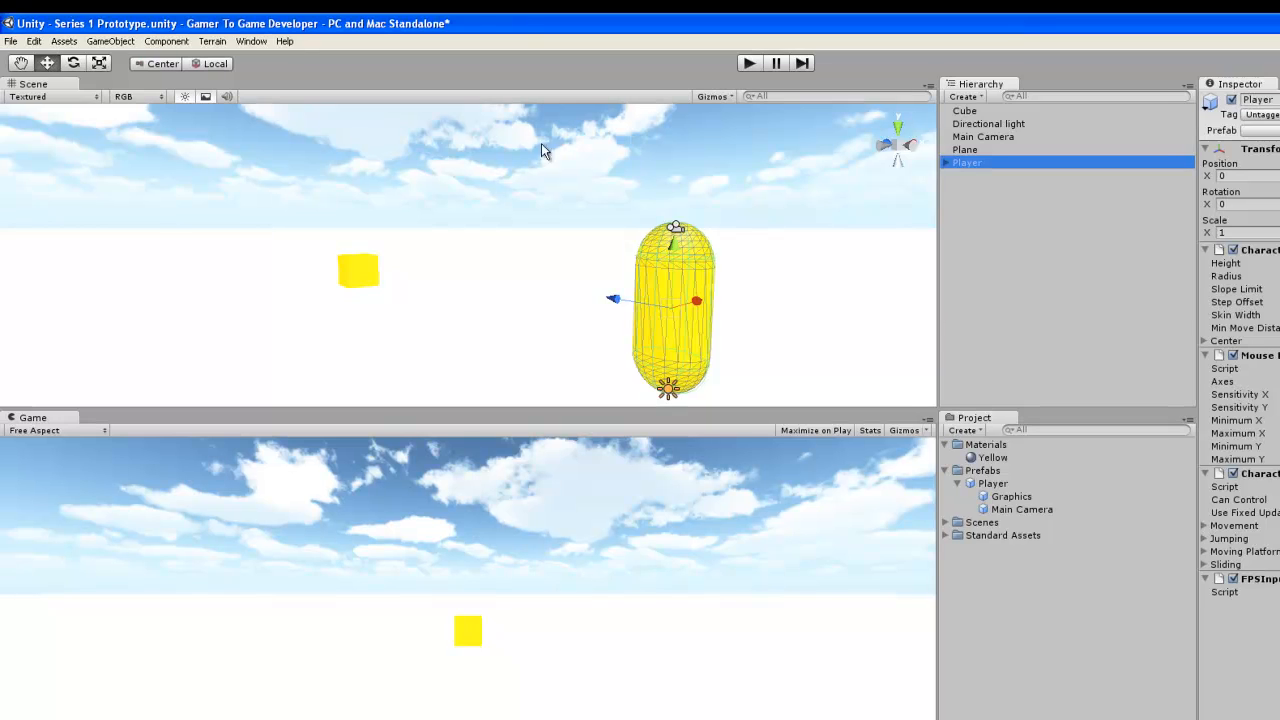
# Step: Create an empty game object with its position reset to 0, 0, 0 and name it CameraHead
pyautogui.click(112, 41)
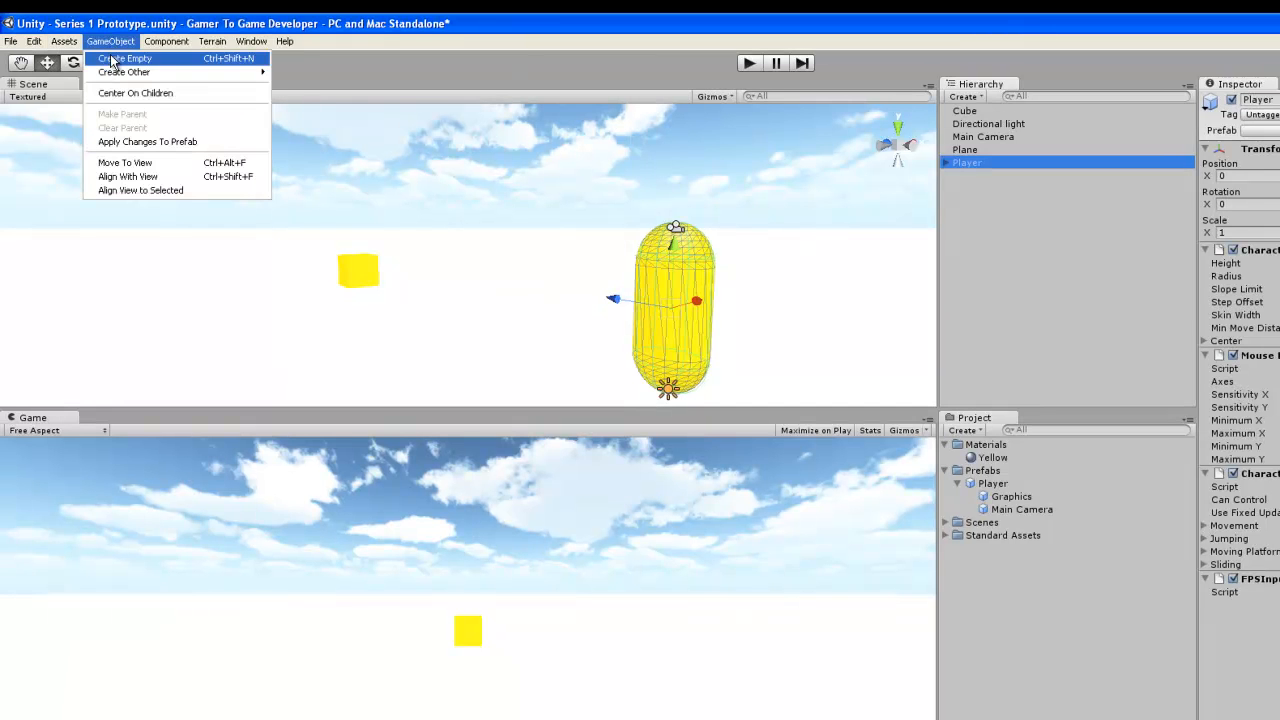
pyautogui.click(111, 60)
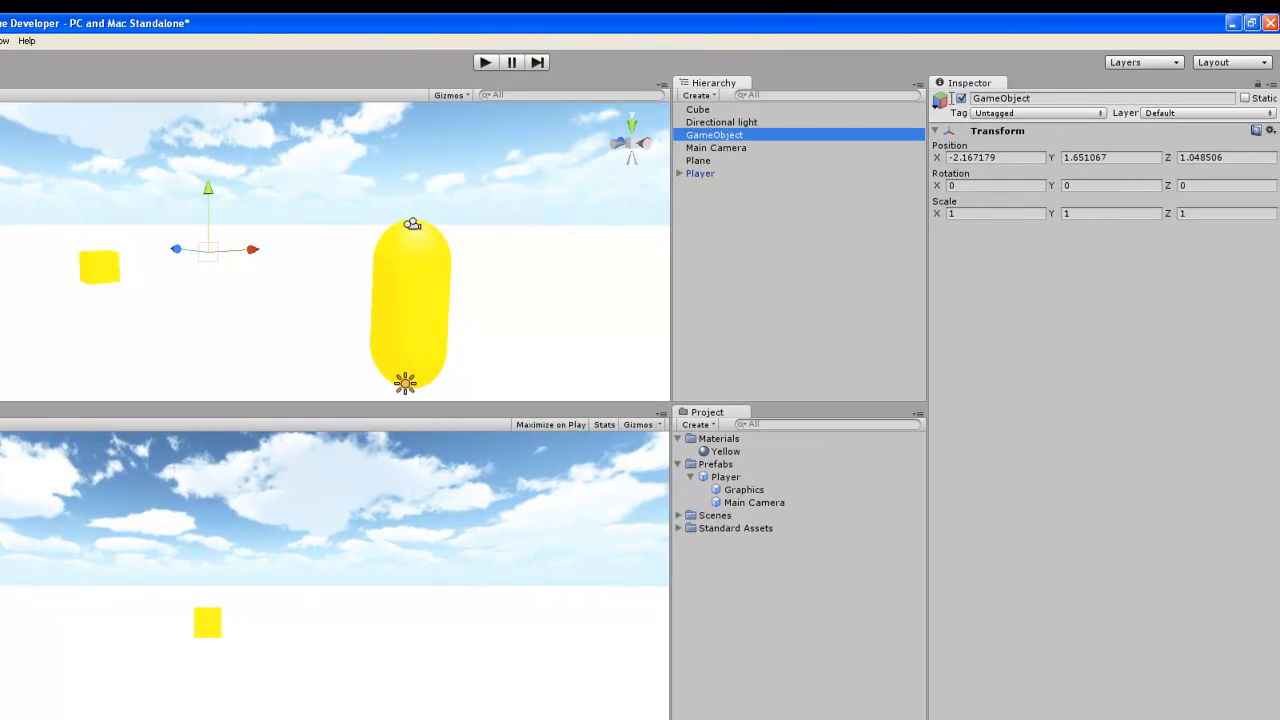
pyautogui.click(1083, 98)
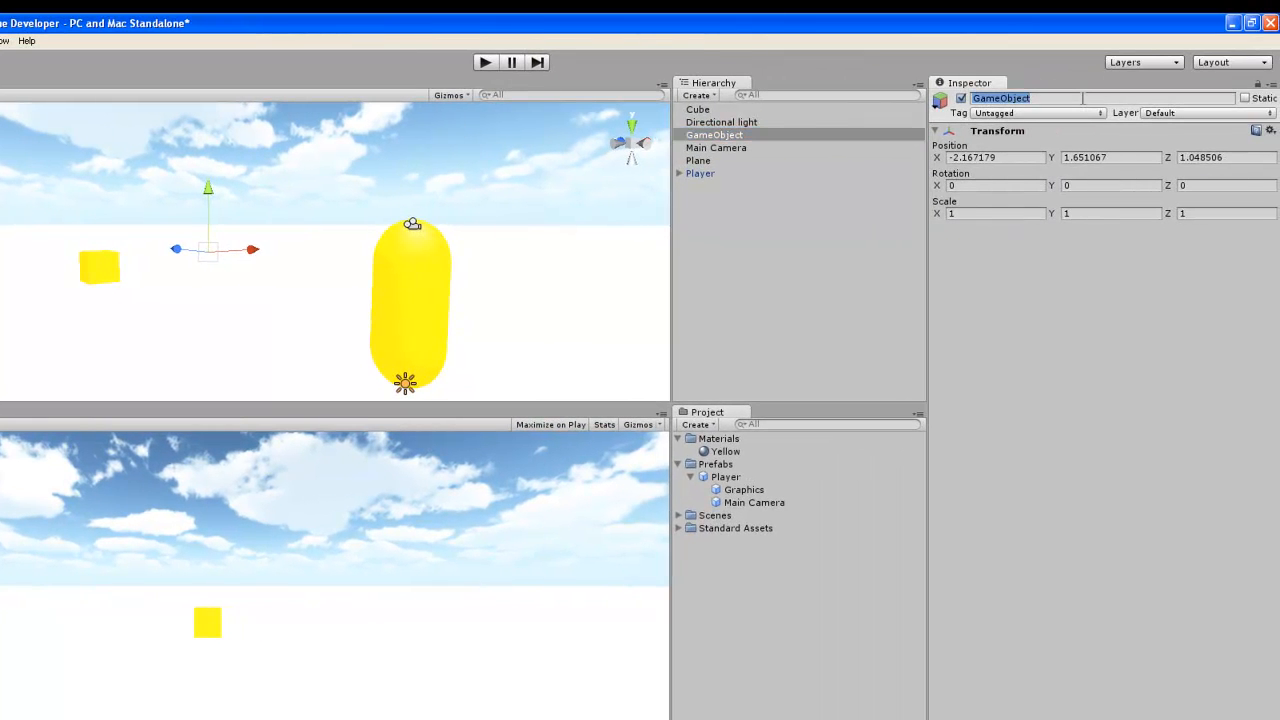
pyautogui.click(1270, 130)
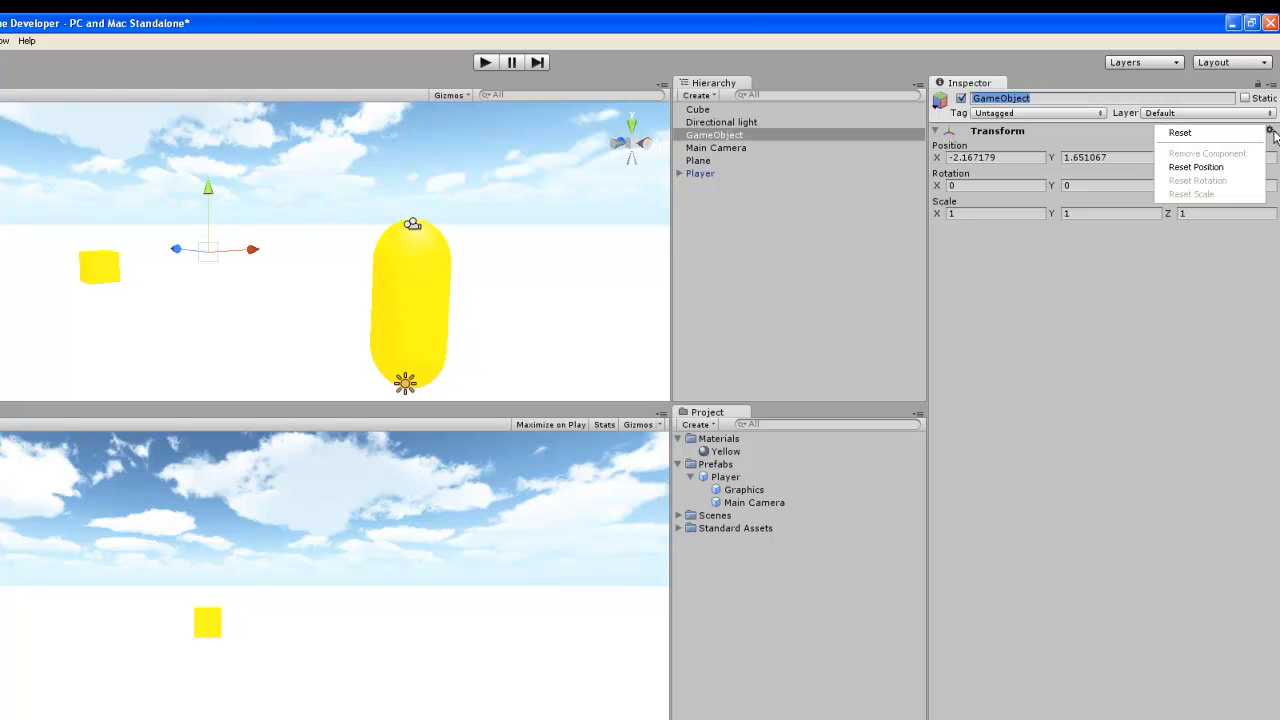
pyautogui.click(1208, 167)
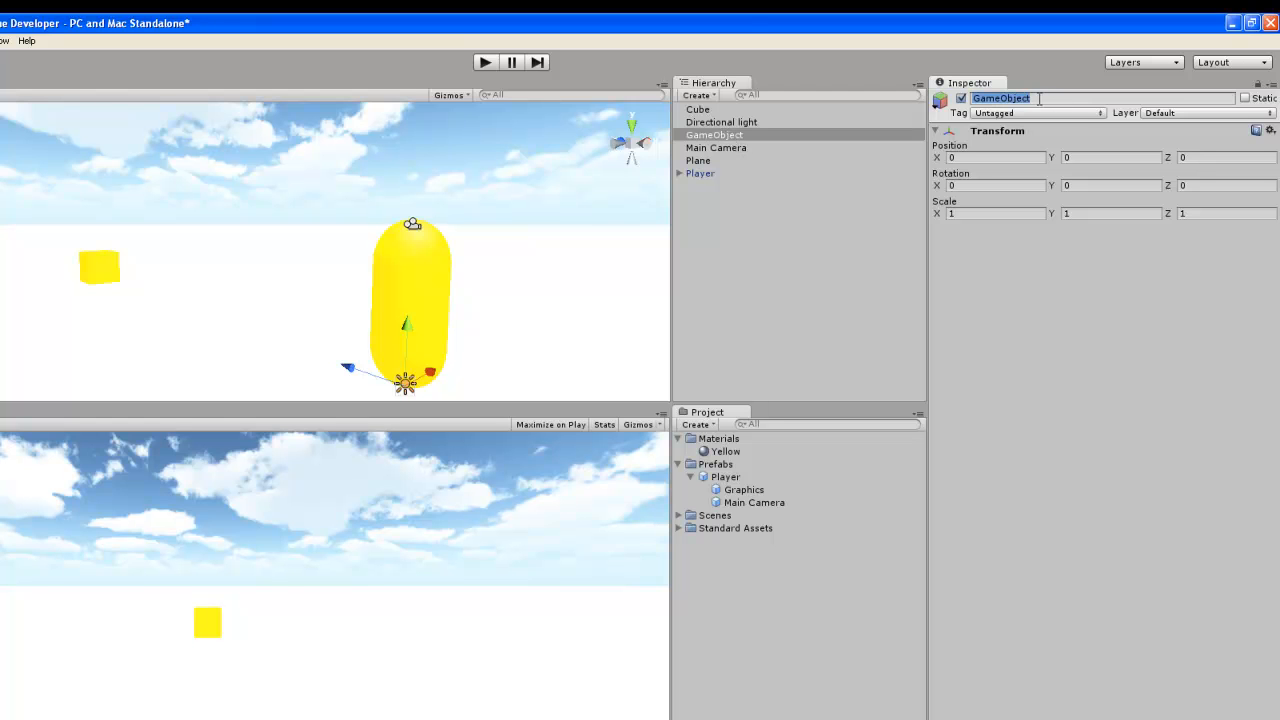
pyautogui.write('CameraHead')
pyautogui.press('Return')
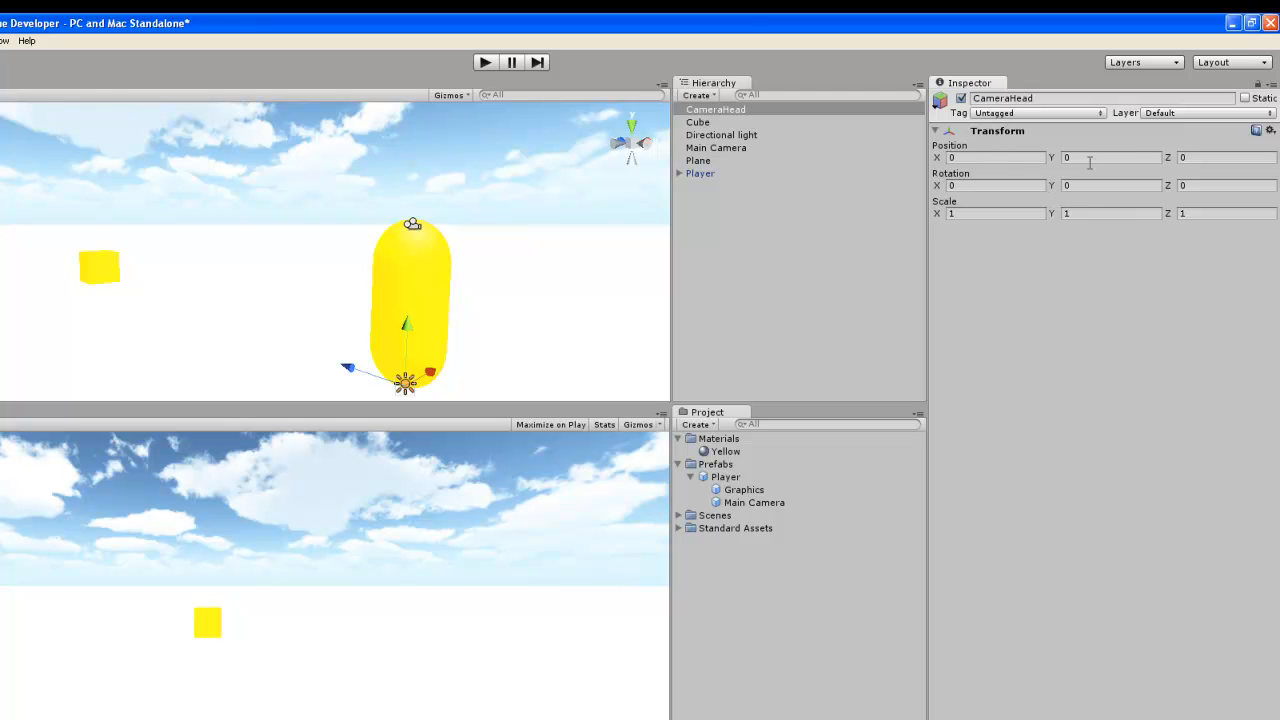
# Step: Raise the CameraHead object along the Player capsule and set its Y position to 1.3
pyautogui.moveTo(408, 327); pyautogui.dragTo(402, 226)
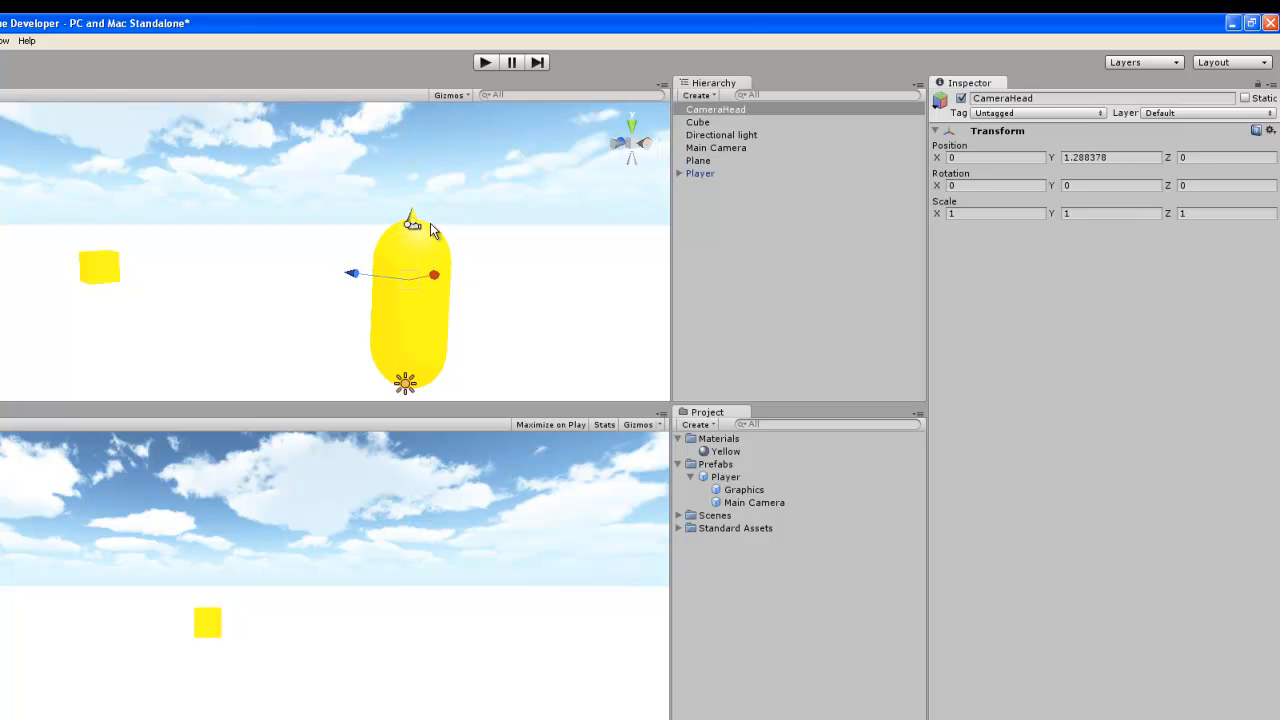
pyautogui.click(1112, 156)
pyautogui.write('1.3')
pyautogui.press('Return')
pyautogui.keyDown('alt'); pyautogui.moveTo(406, 297); pyautogui.dragTo(384, 343); pyautogui.keyUp('alt')
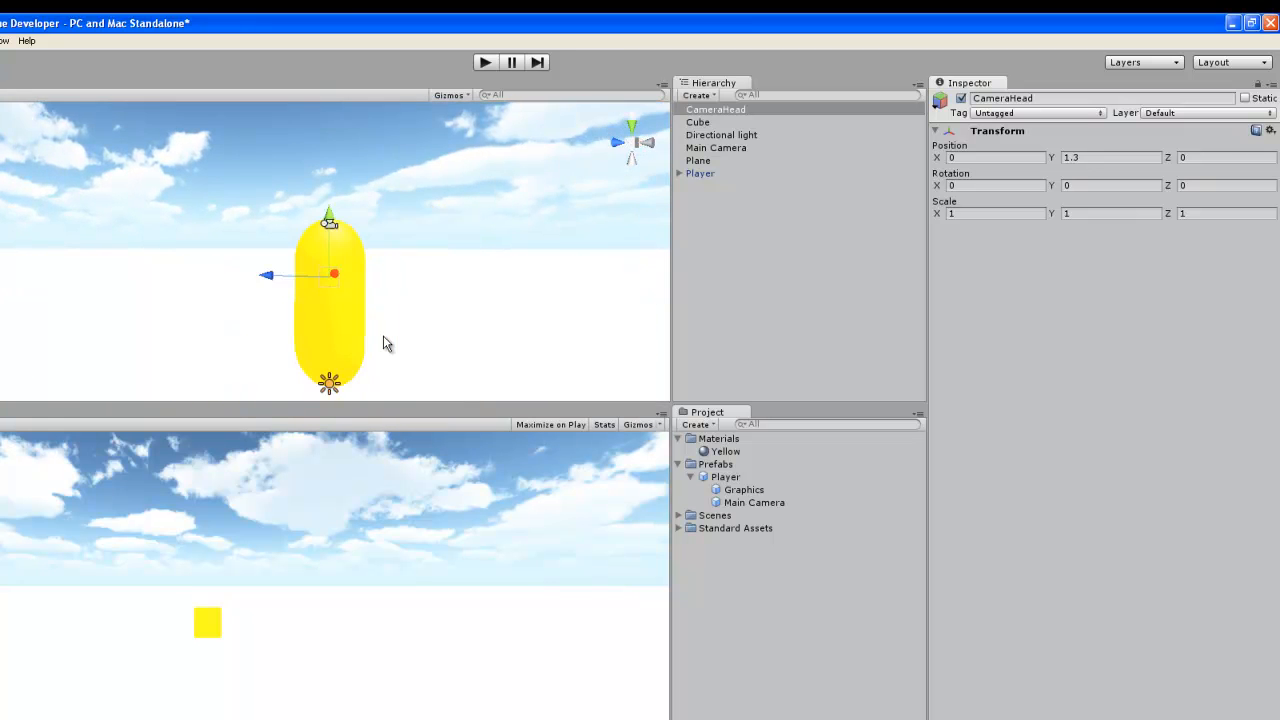
# Step: Make CameraHead a child of the scene's Player object, accepting the loss of the prefab connection
pyautogui.click(678, 173)
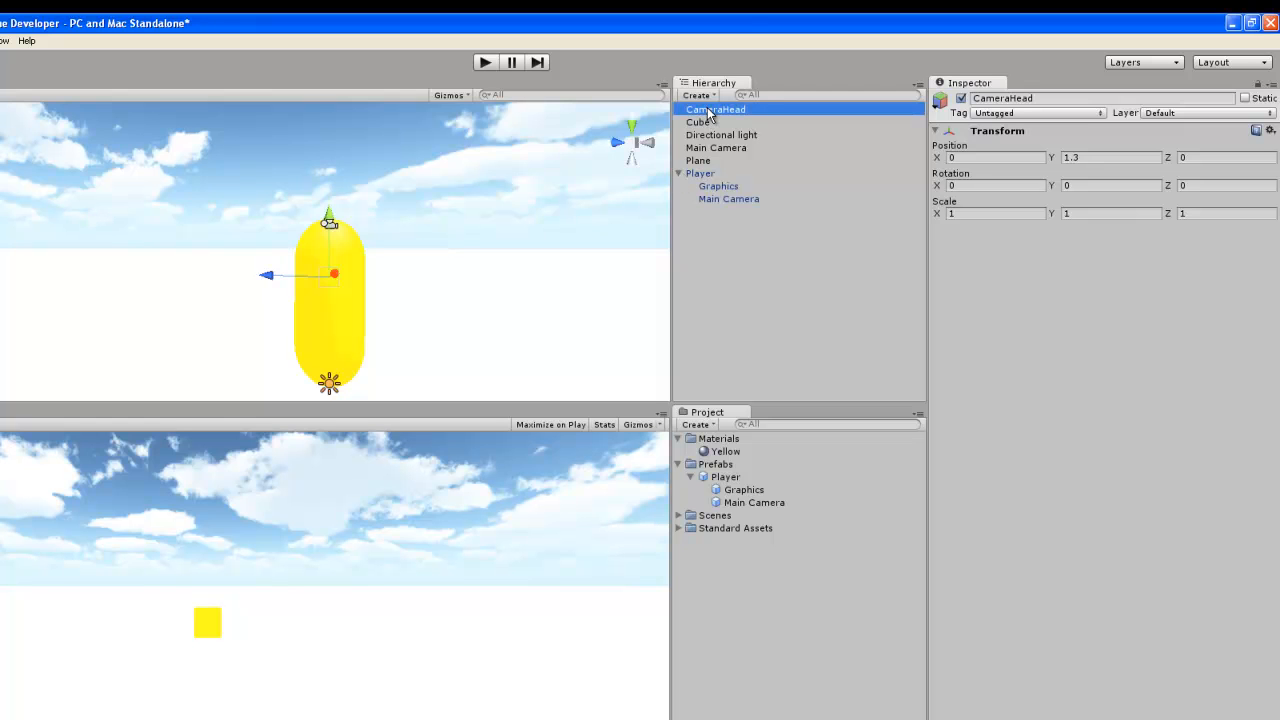
pyautogui.moveTo(706, 118); pyautogui.dragTo(700, 181)
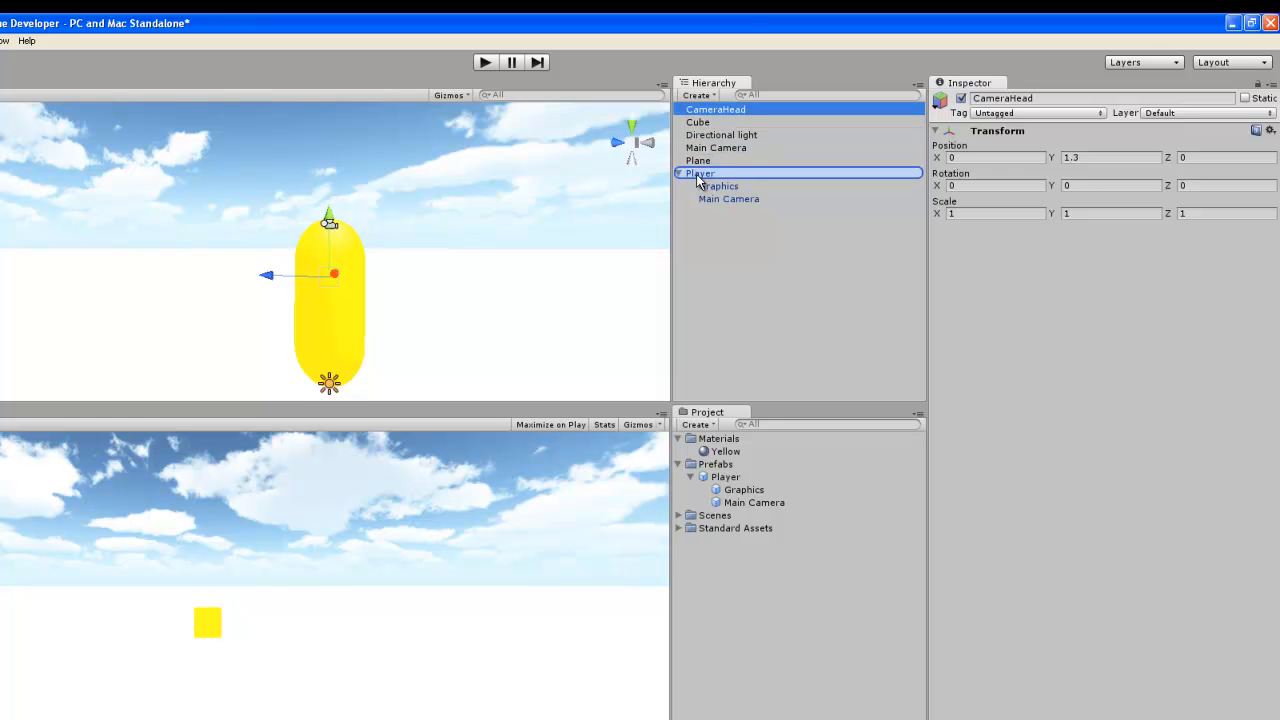
pyautogui.moveTo(698, 179); pyautogui.dragTo(699, 177)
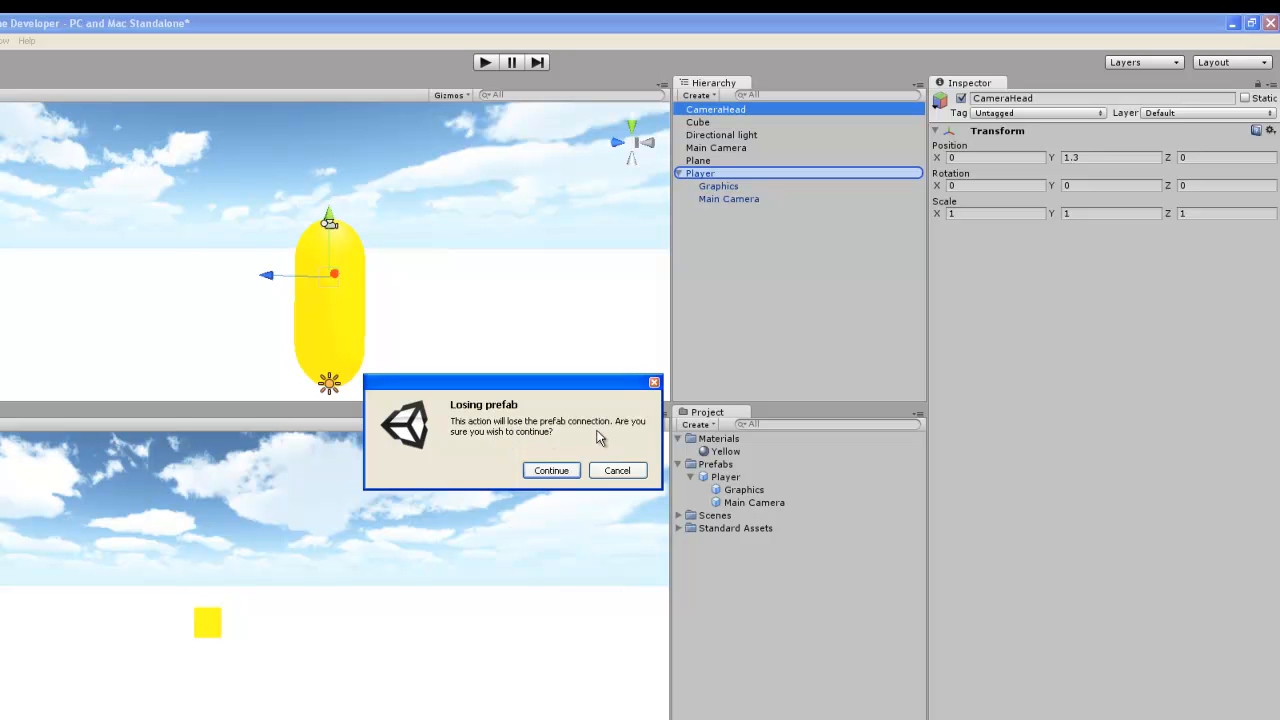
pyautogui.click(545, 473)
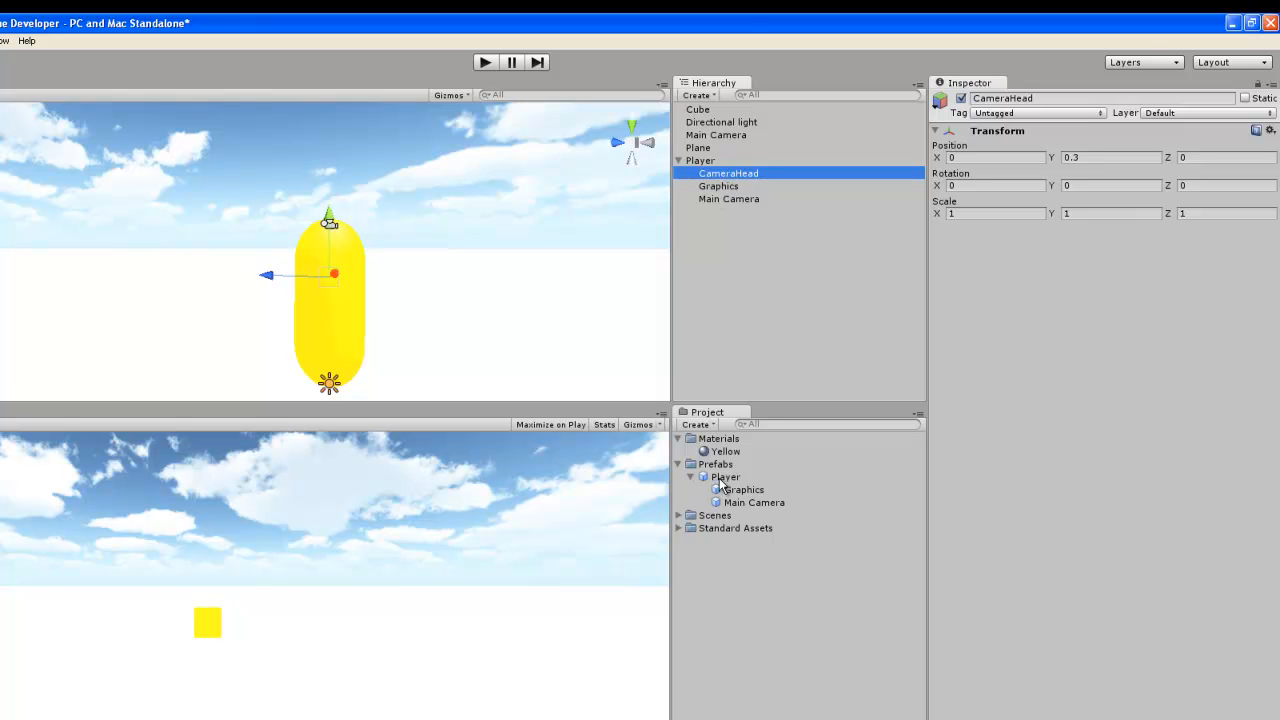
# Step: Apply the scene Player's changes to the Player prefab and inspect its CameraHead child
pyautogui.click(699, 163)
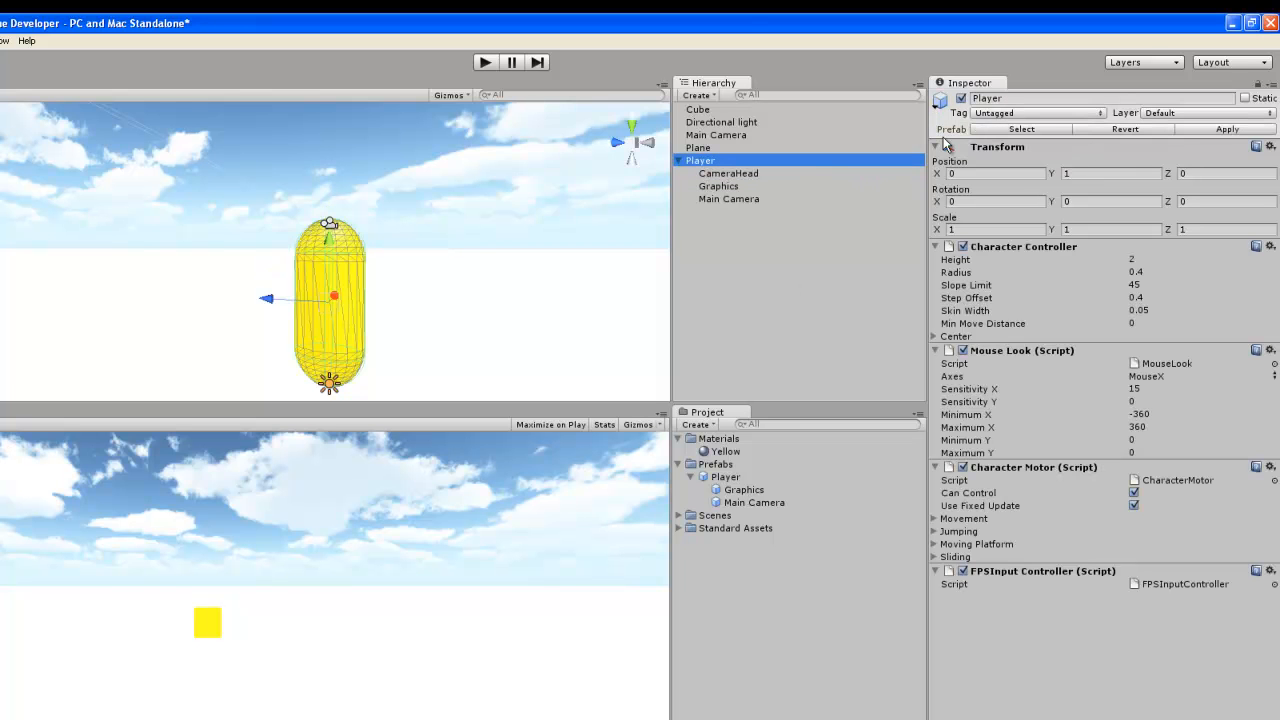
pyautogui.click(1222, 130)
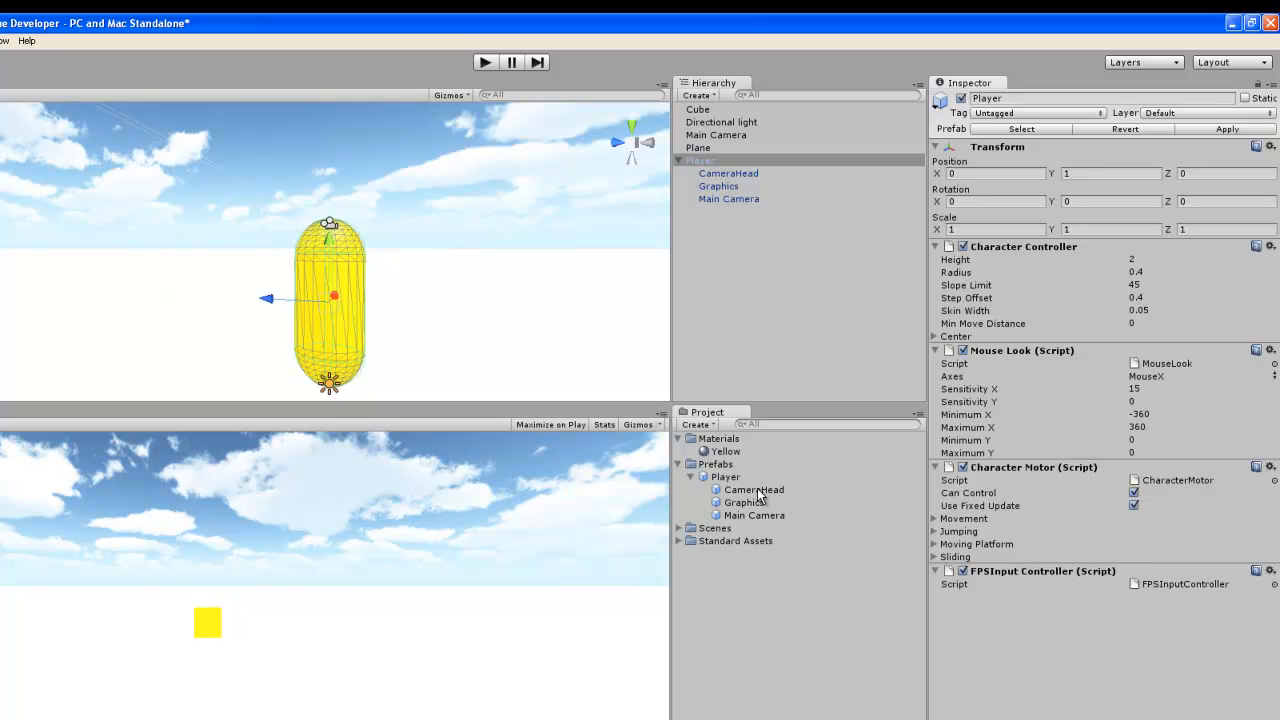
pyautogui.click(700, 161)
pyautogui.click(730, 175)
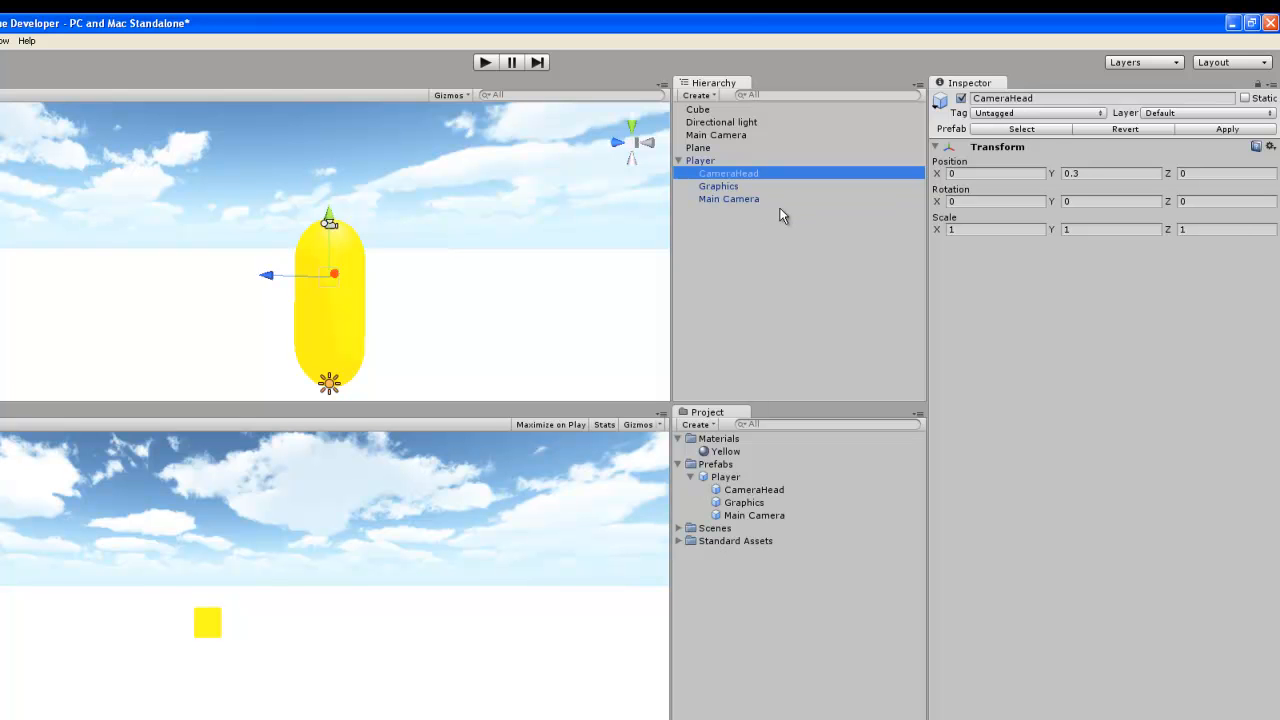
# Step: Delete the Main Camera child from the scene's Player object, accepting the loss of the prefab connection
pyautogui.click(737, 203)
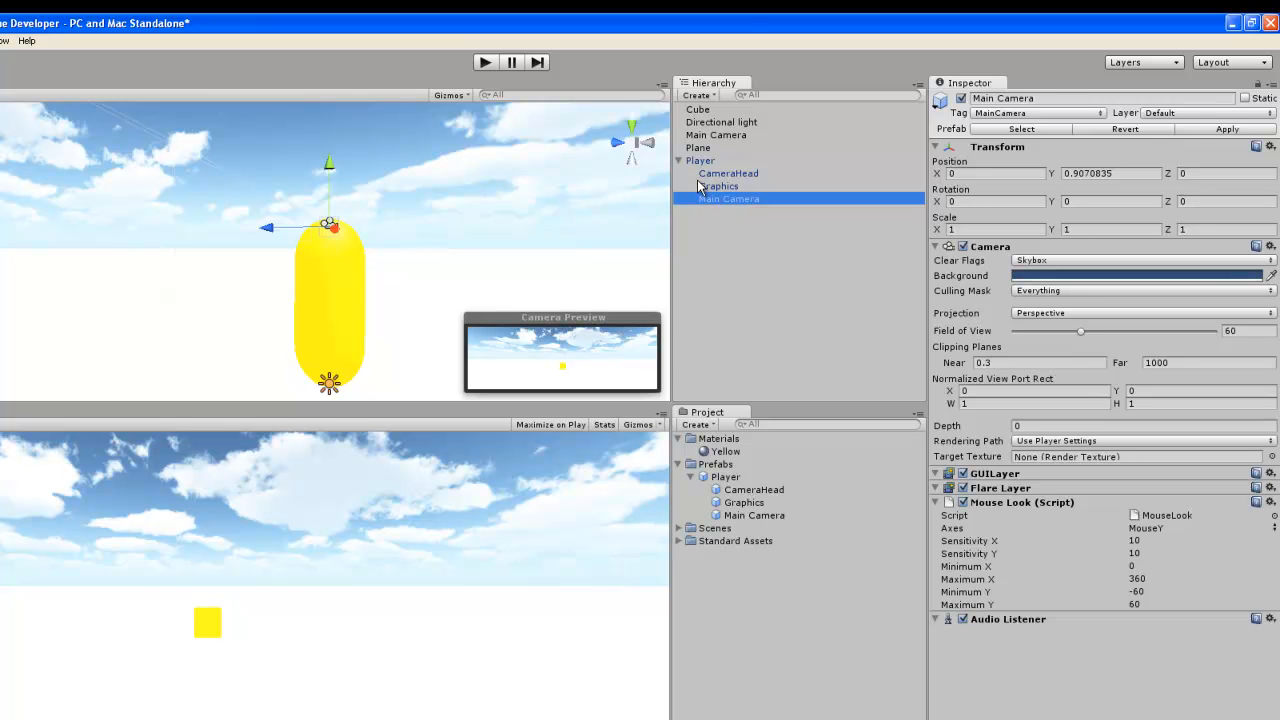
pyautogui.press('Delete')
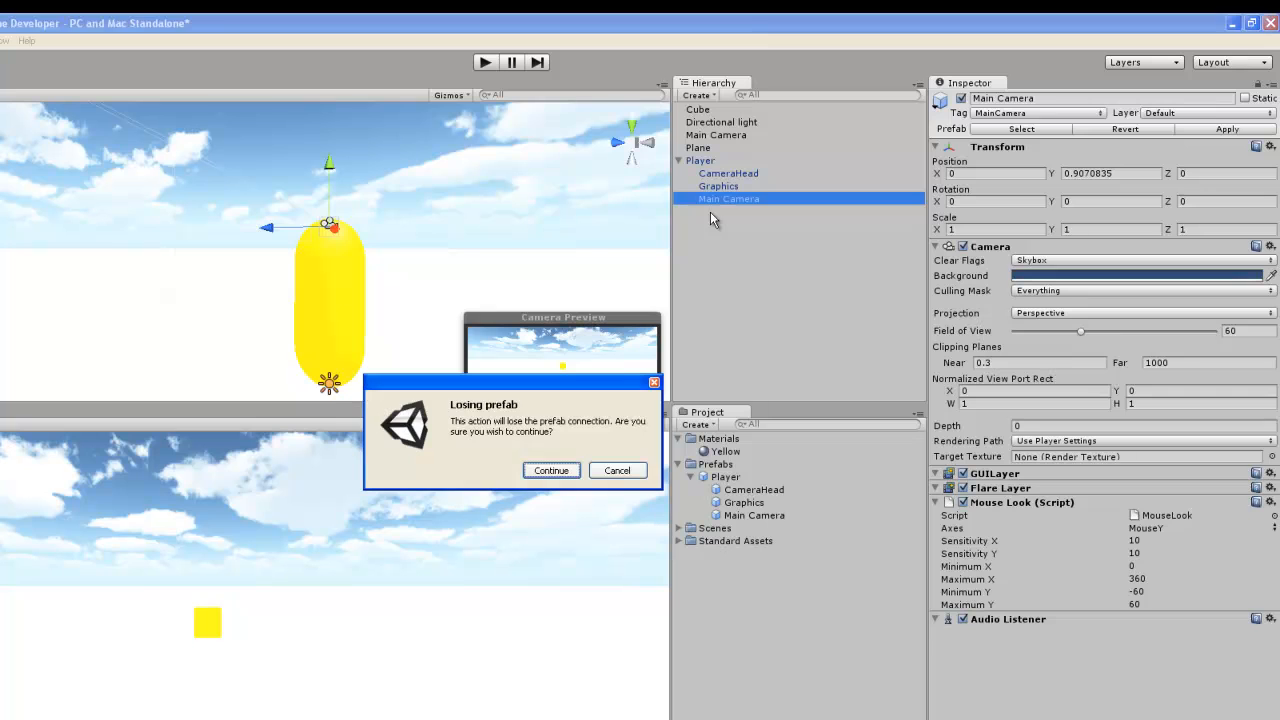
pyautogui.click(538, 471)
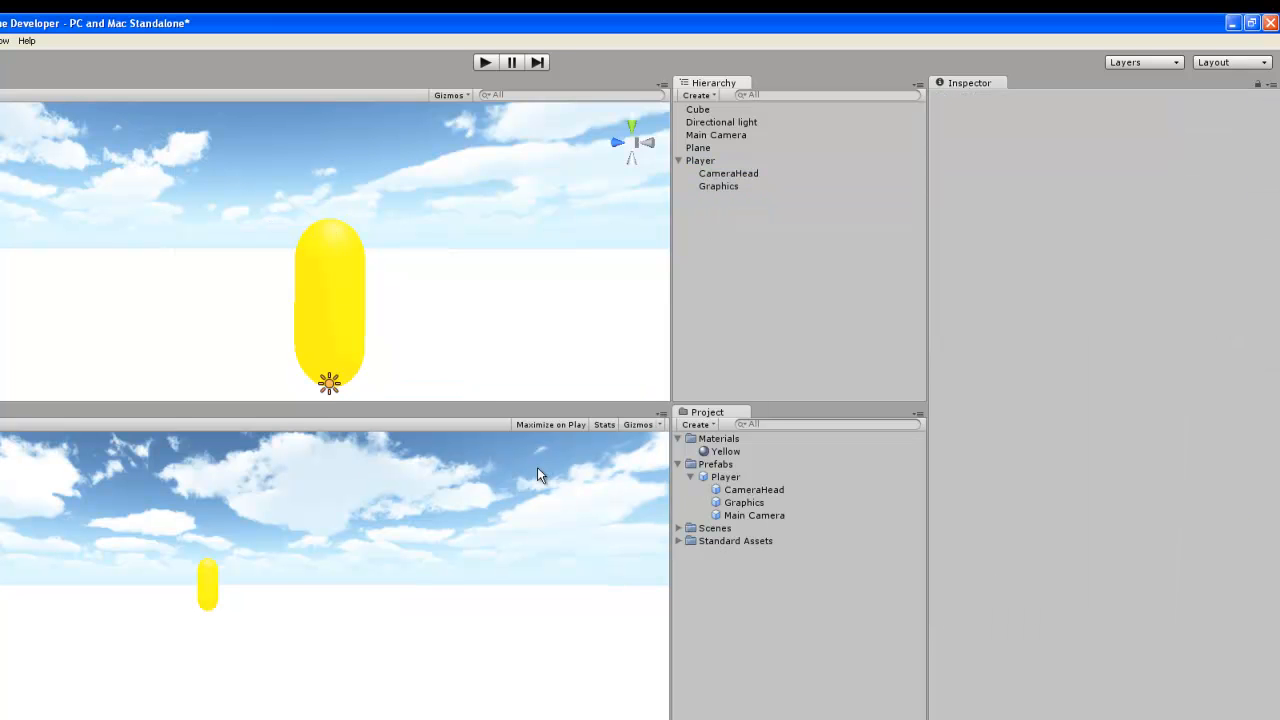